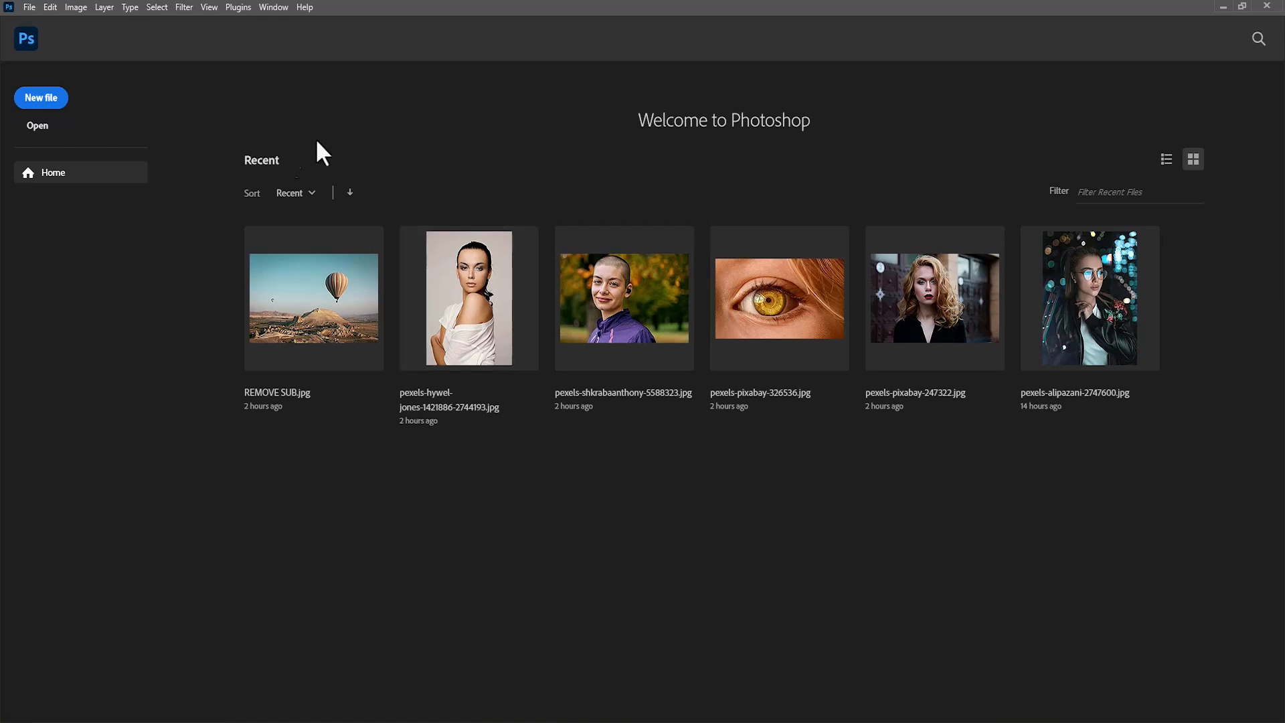
left_click_drag(891, 185, 630, 497)
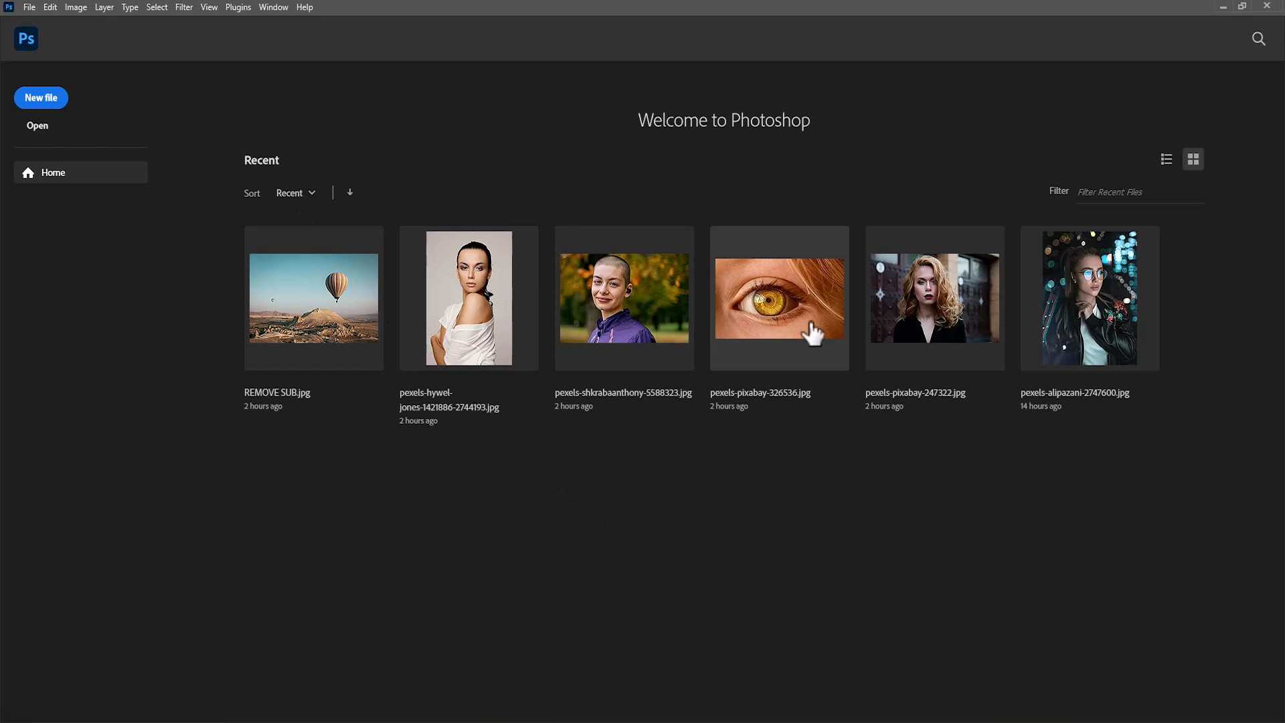
left_click(1111, 198)
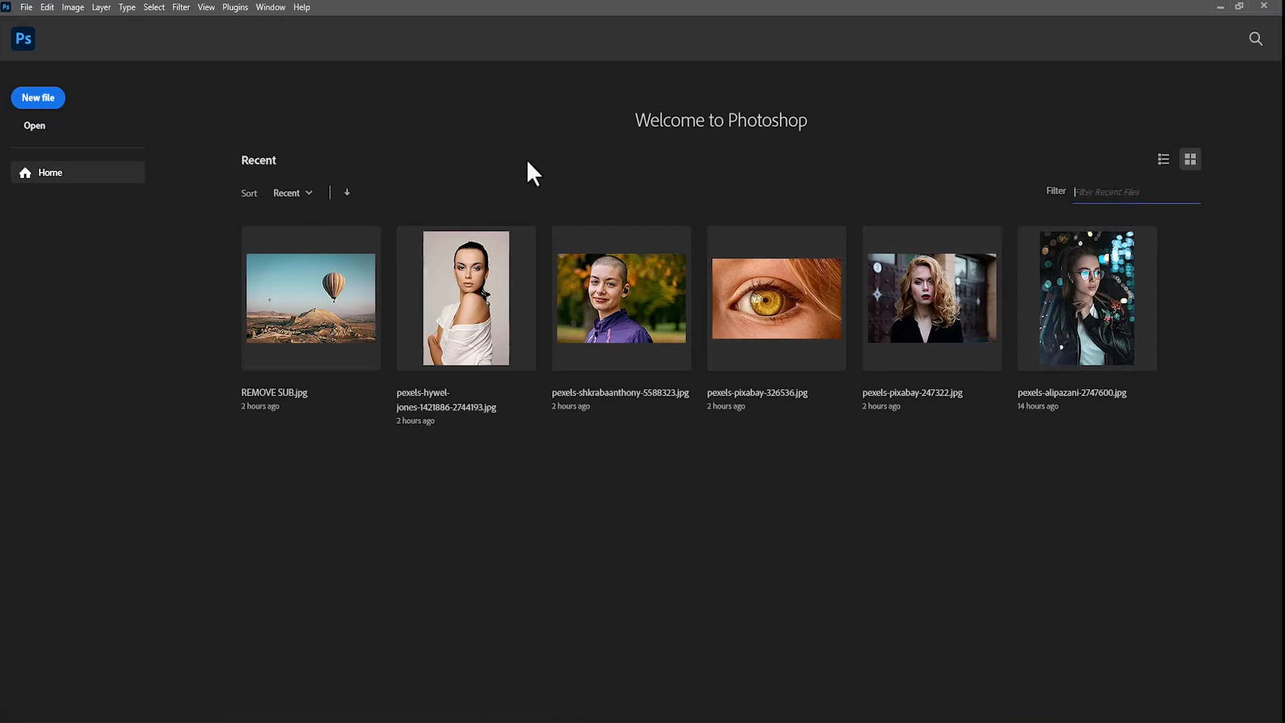
Step: View the file opening dialog and the New Document dialog, closing each without opening or creating anything
left_click(38, 125)
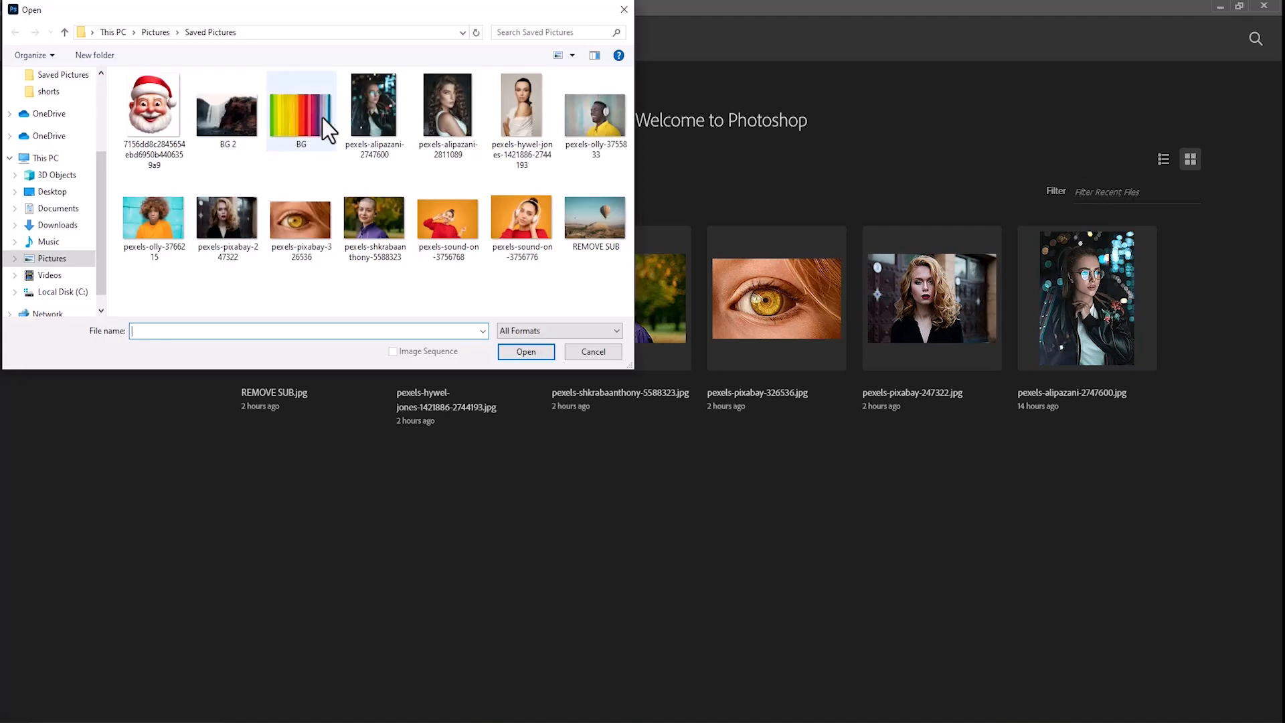
left_click(628, 8)
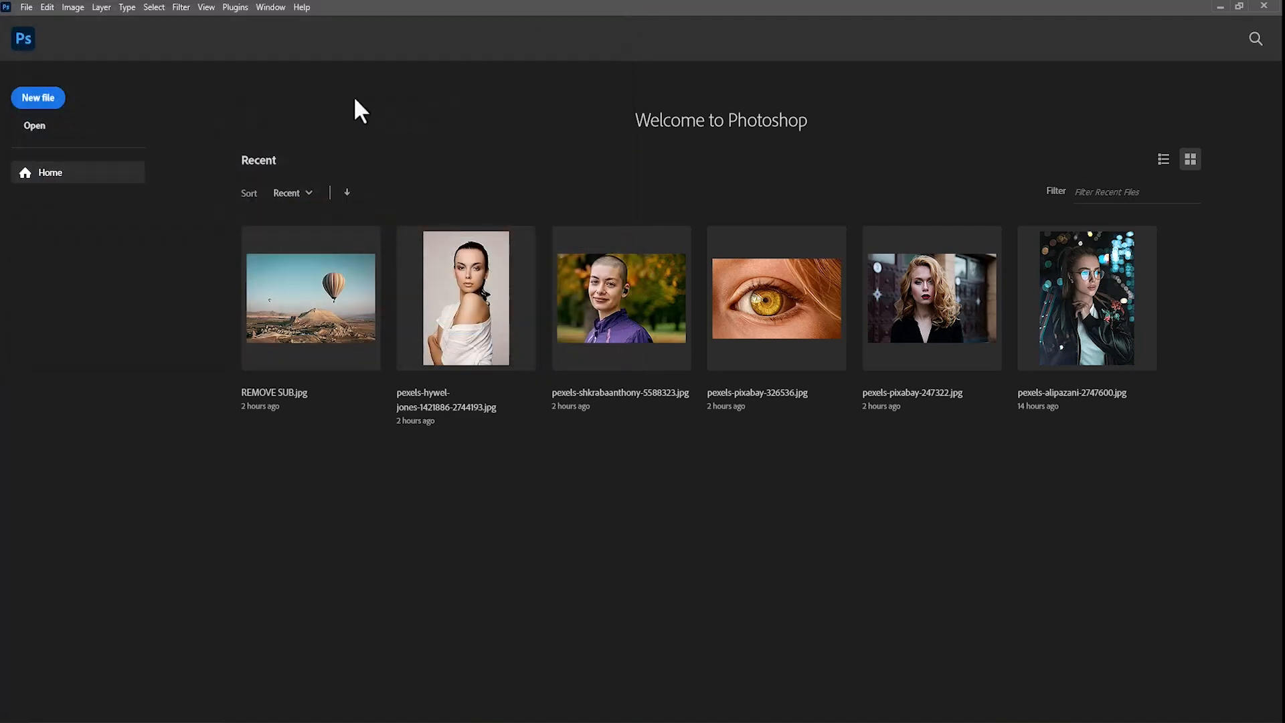
left_click(35, 99)
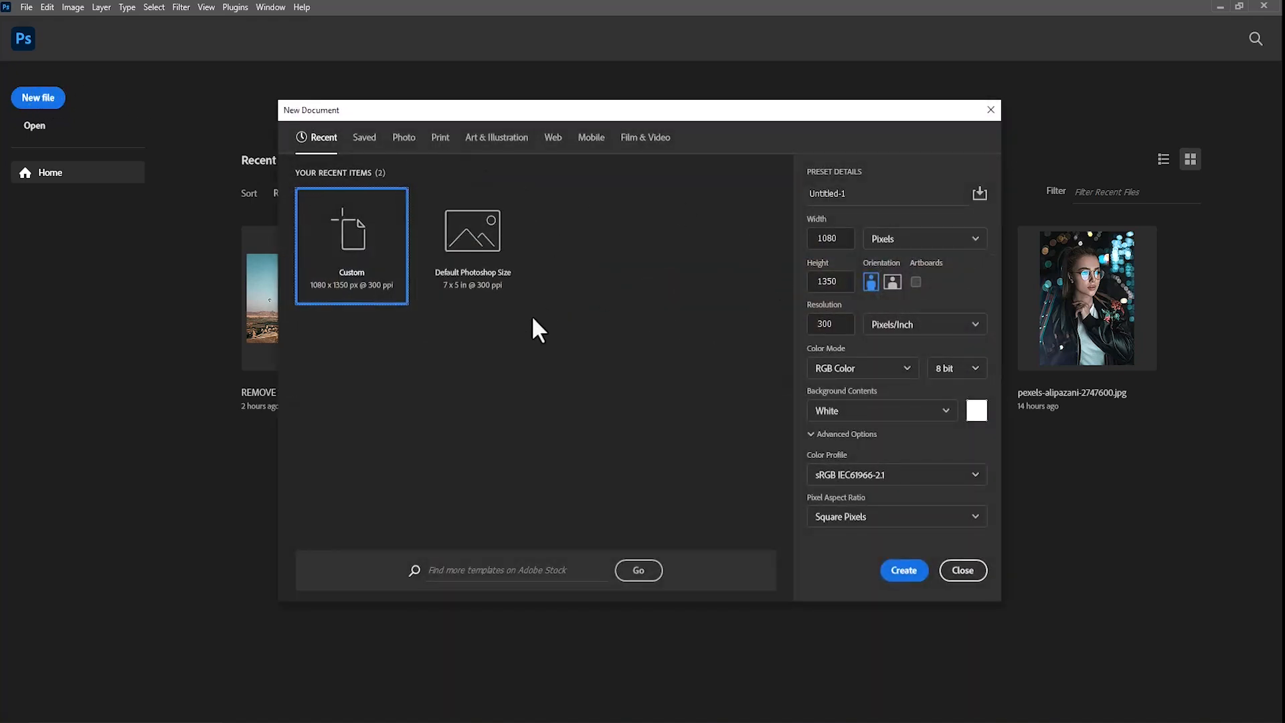
left_click(962, 570)
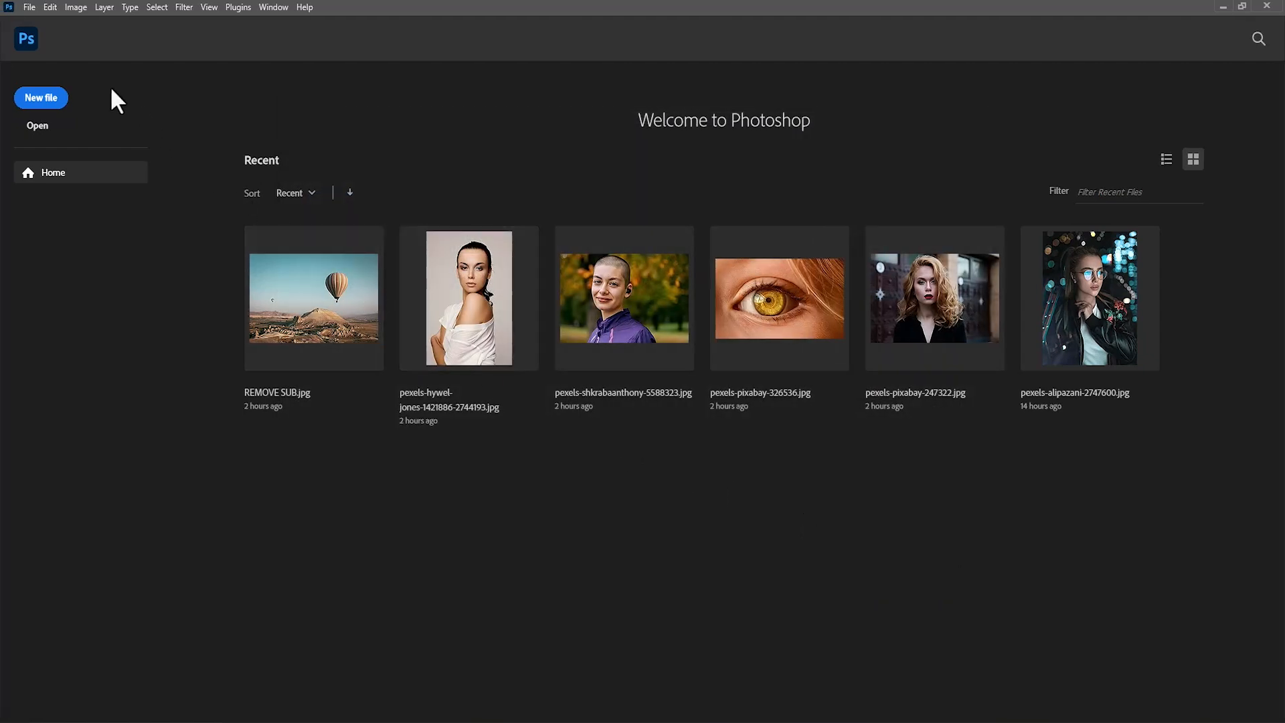
Step: Switch from the home screen to the editing workspace and expand the toolbar to two columns
left_click(32, 46)
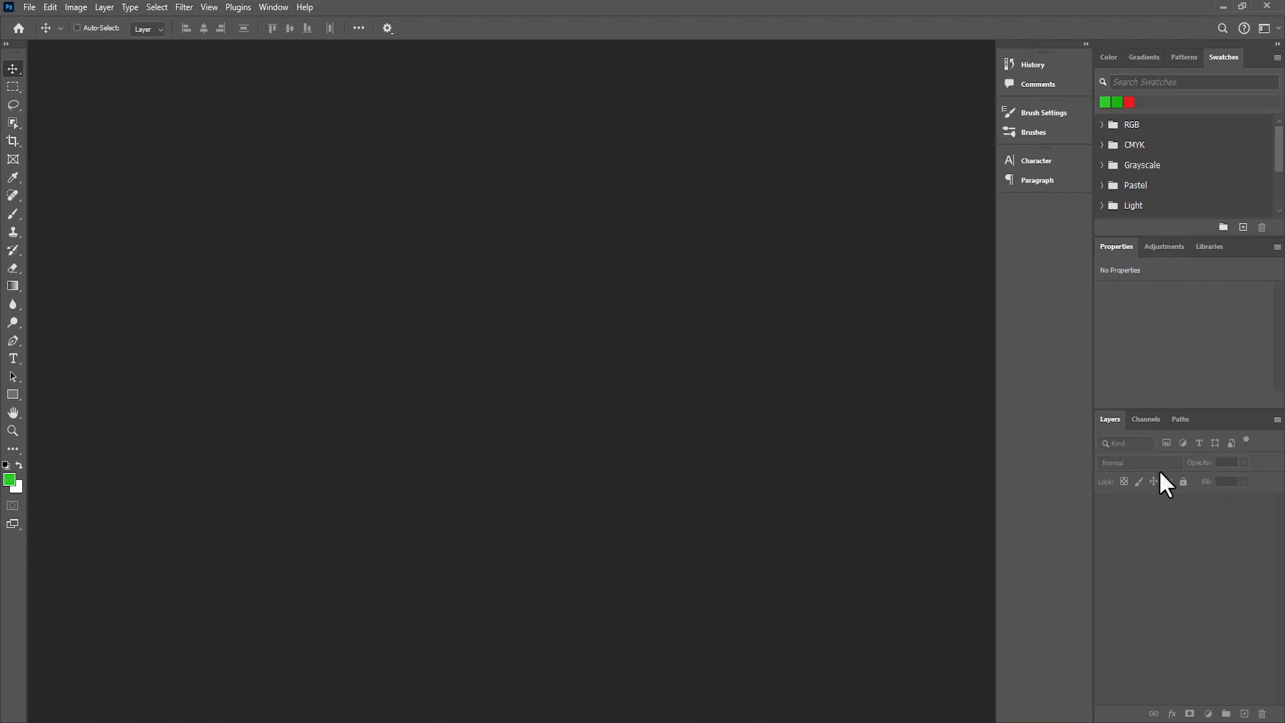
left_click(20, 26)
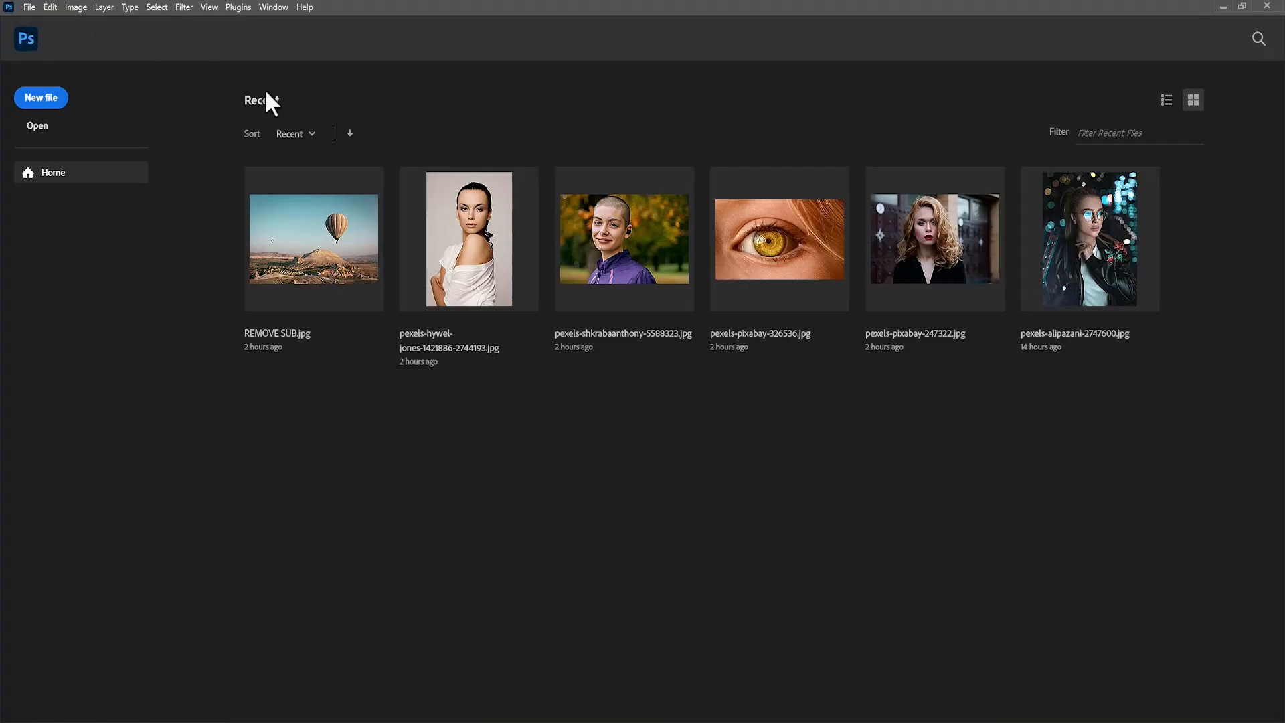
left_click(30, 43)
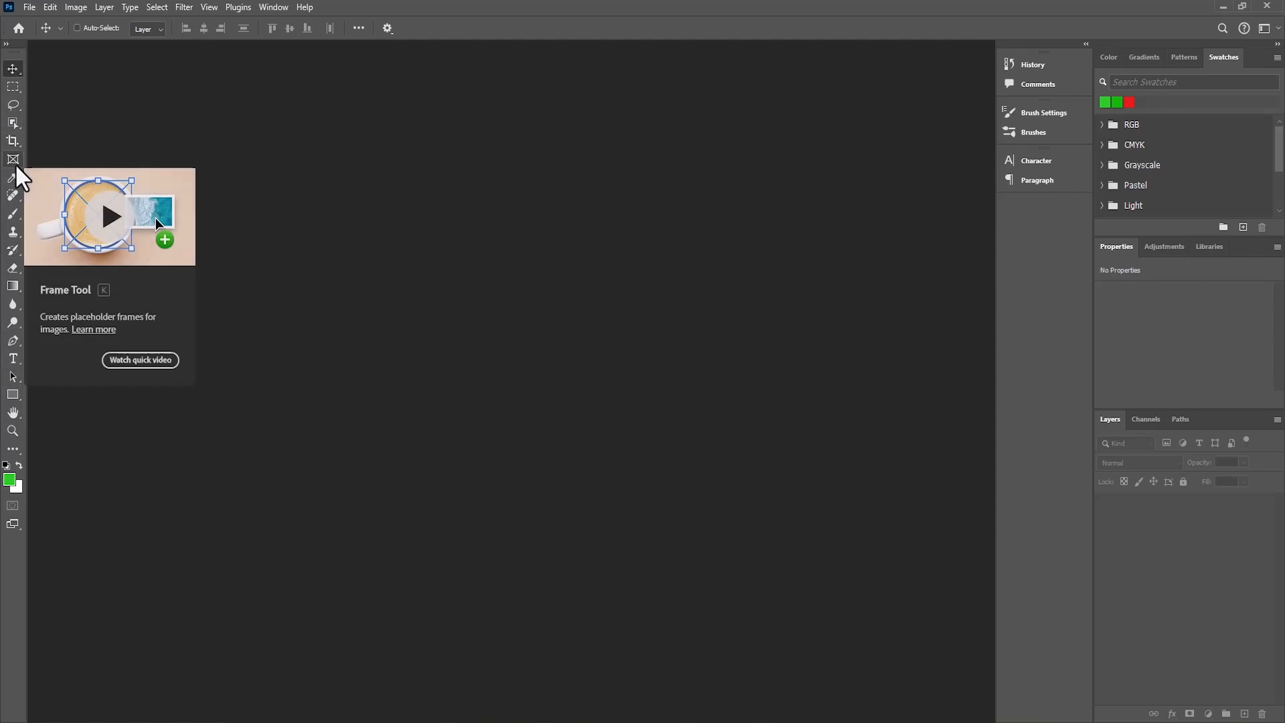
left_click(7, 45)
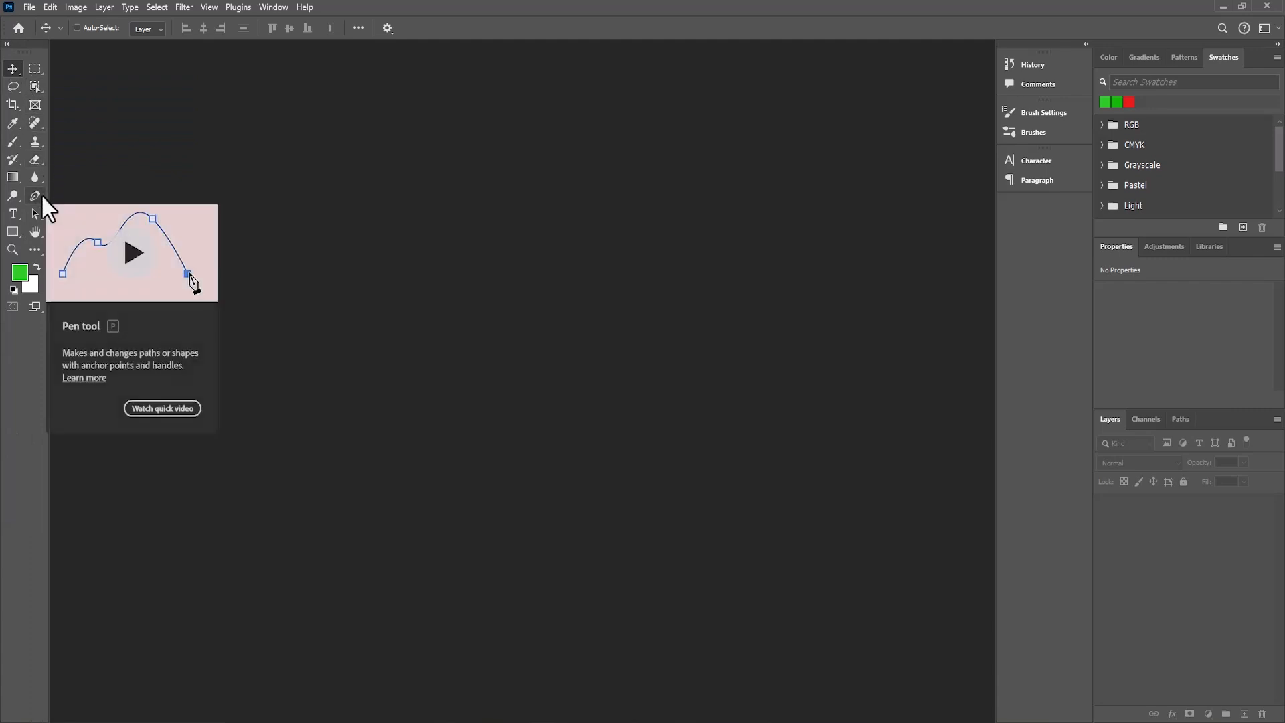
Step: Examine the toolbar's extra options and the hidden tools grouped under the Hand, Path Selection and Pen tools
left_click(41, 254)
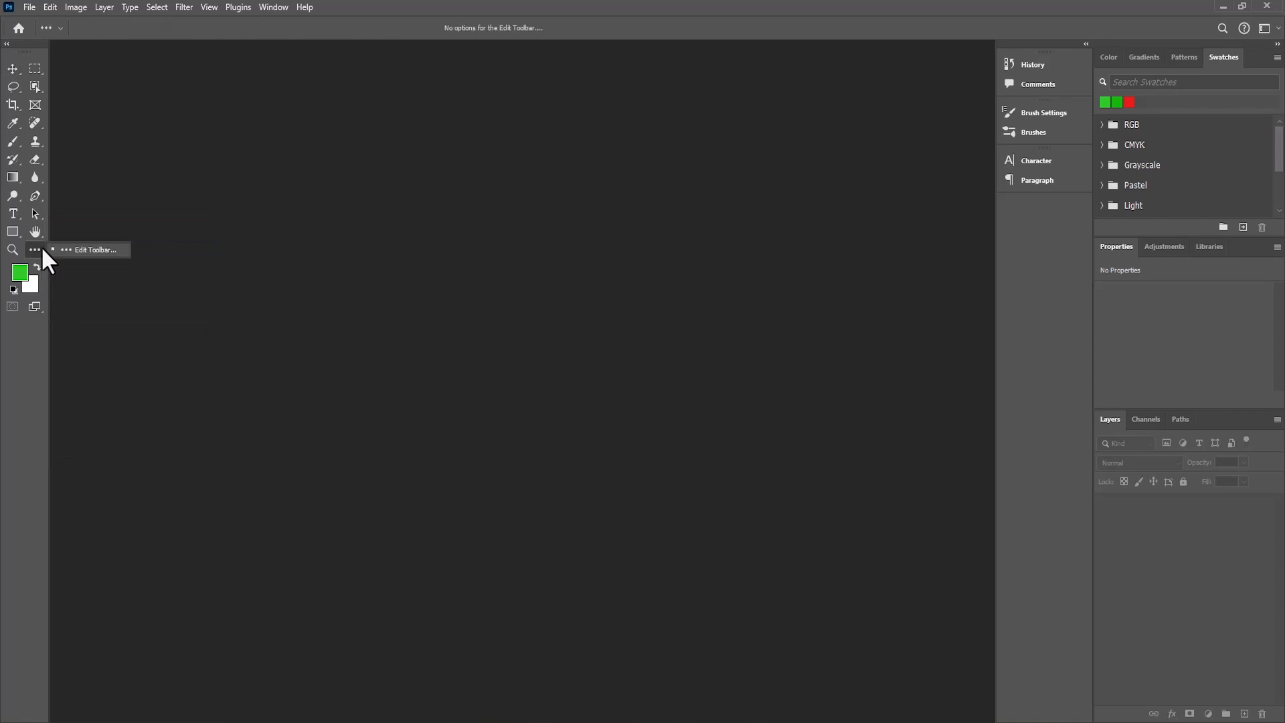
left_click(40, 238)
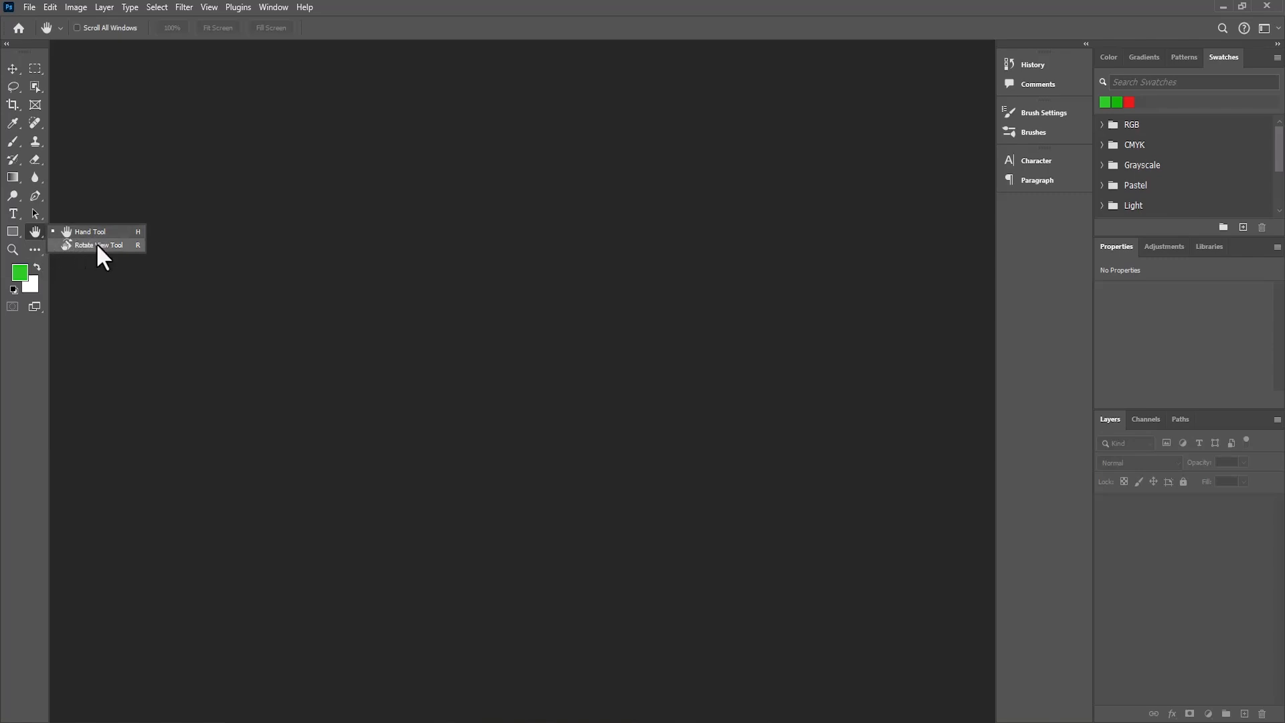
left_click(40, 218)
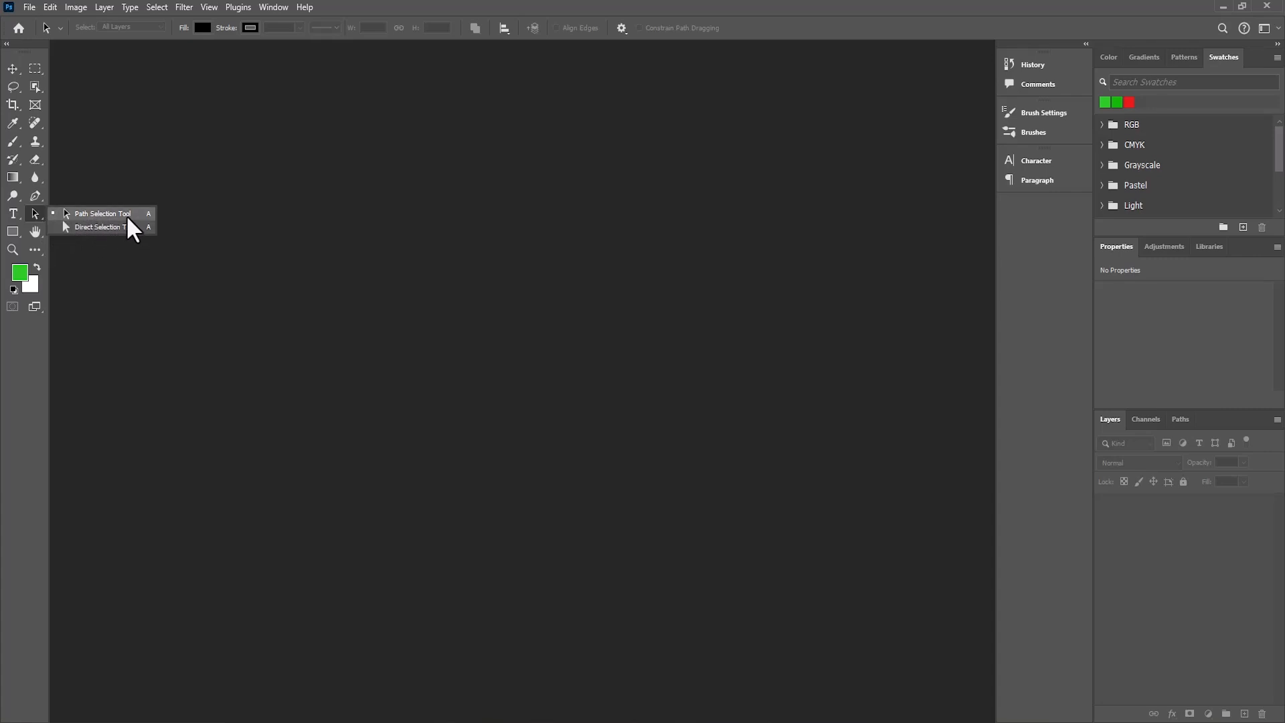
left_click(39, 199)
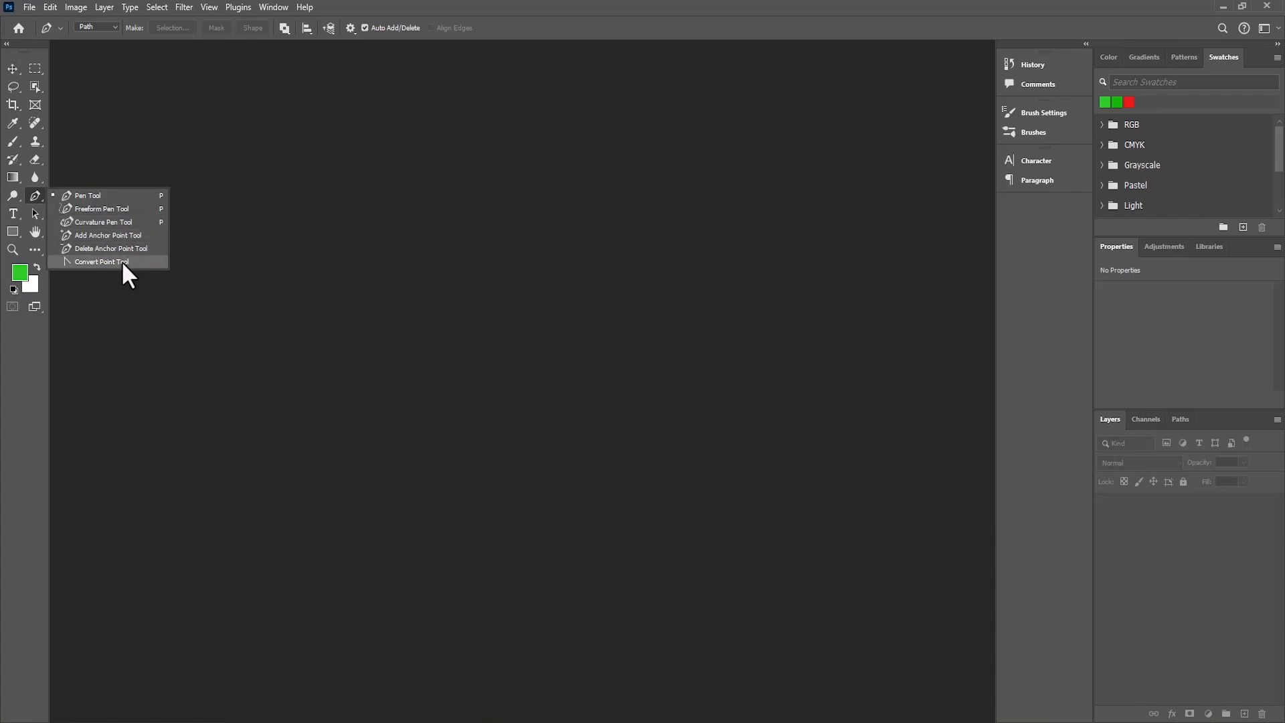
left_click(135, 305)
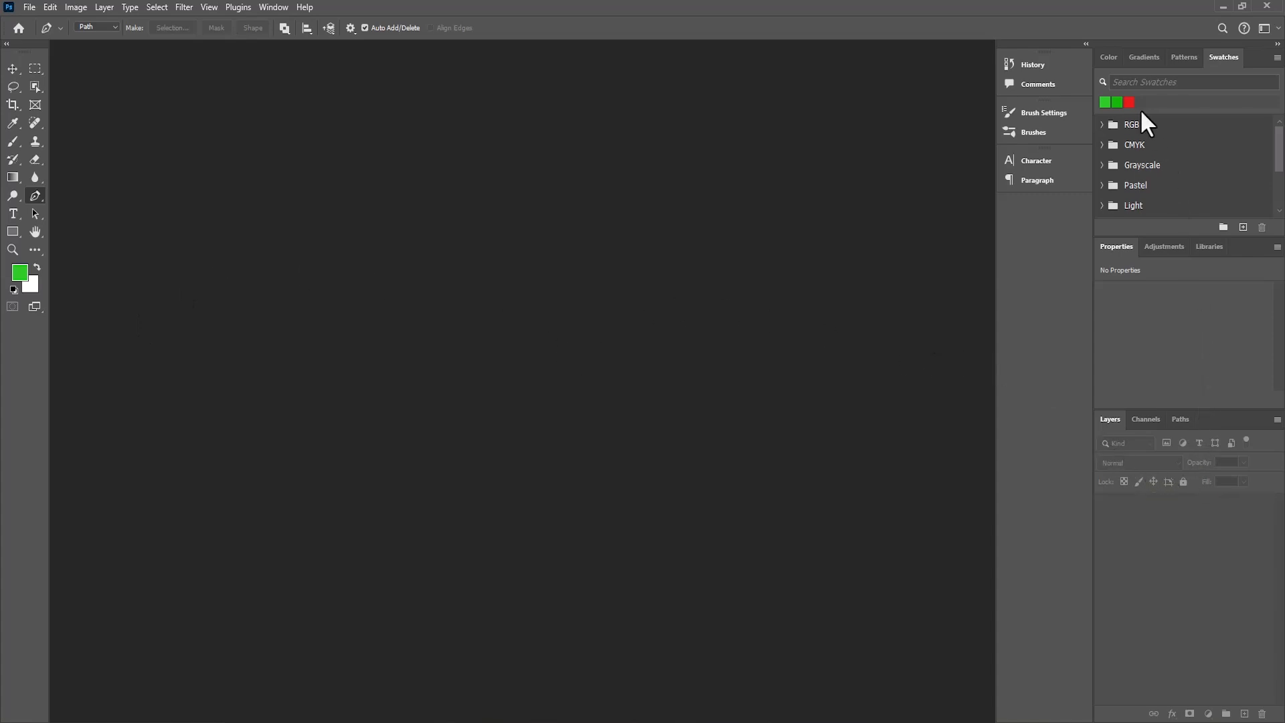
Step: Look through the Color, Gradients, Patterns, Swatches, Adjustments and Libraries panels
left_click(1110, 59)
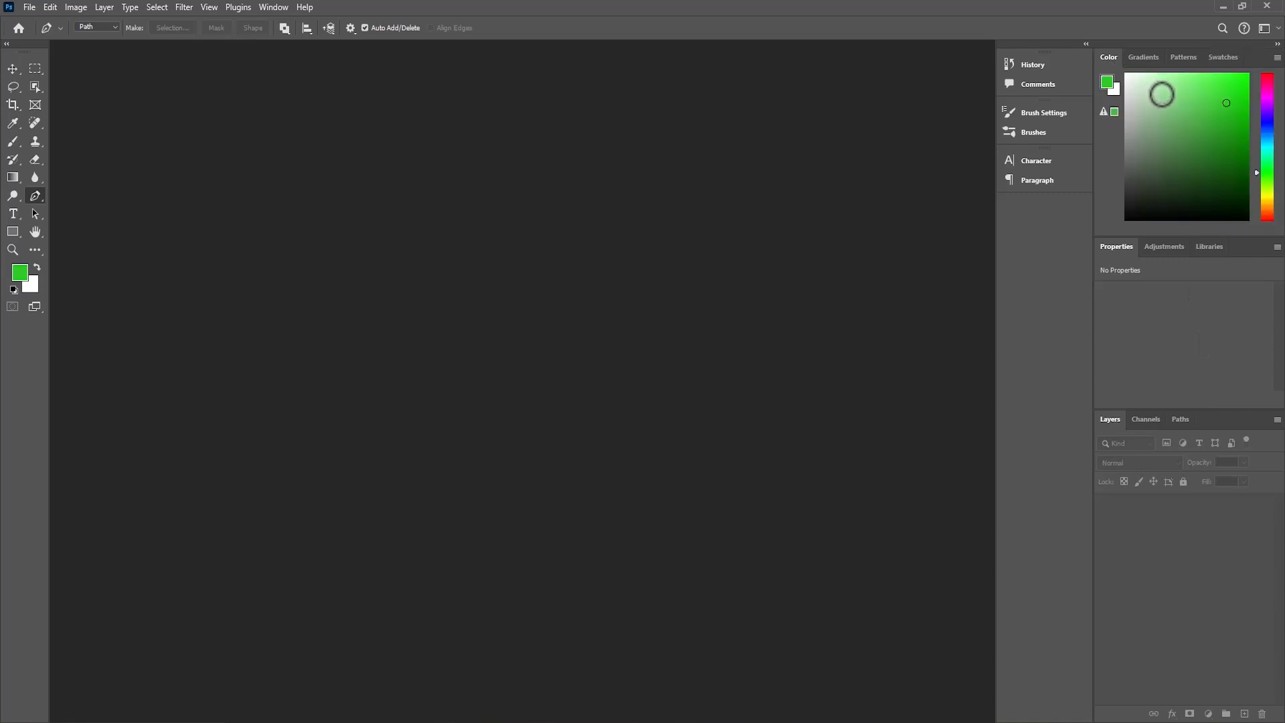
left_click(1144, 58)
left_click(1183, 59)
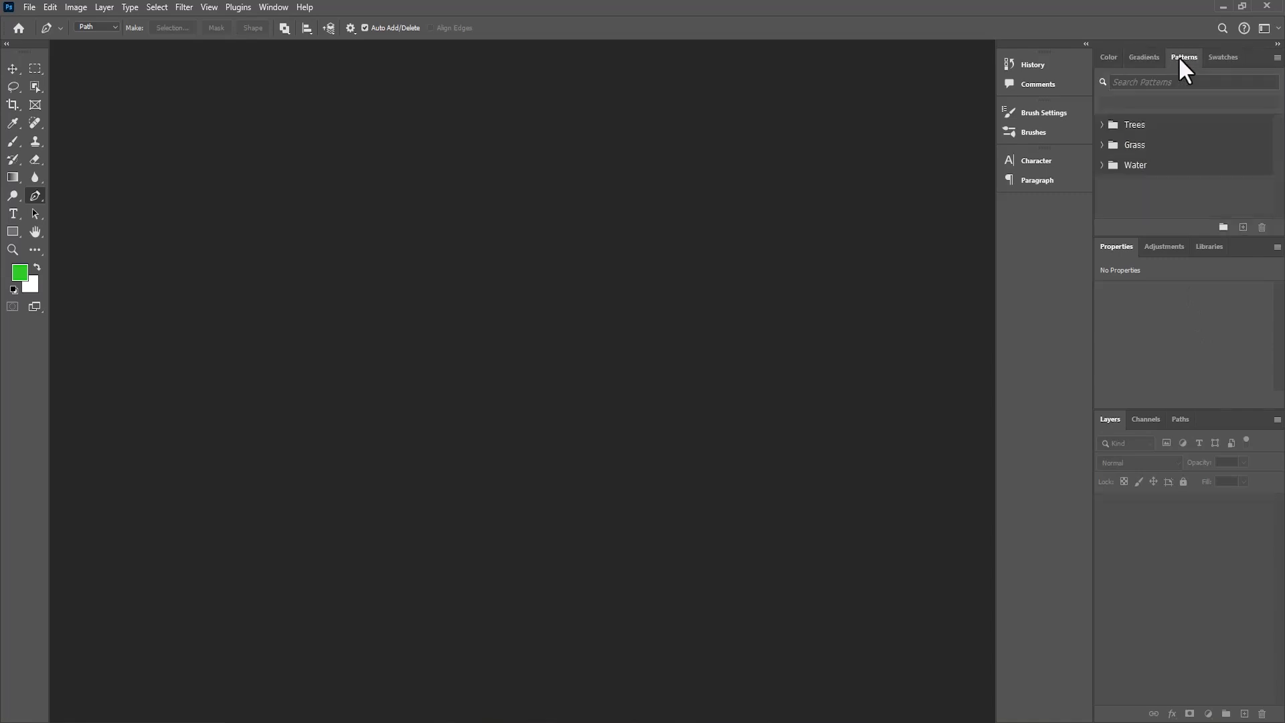
left_click(1224, 58)
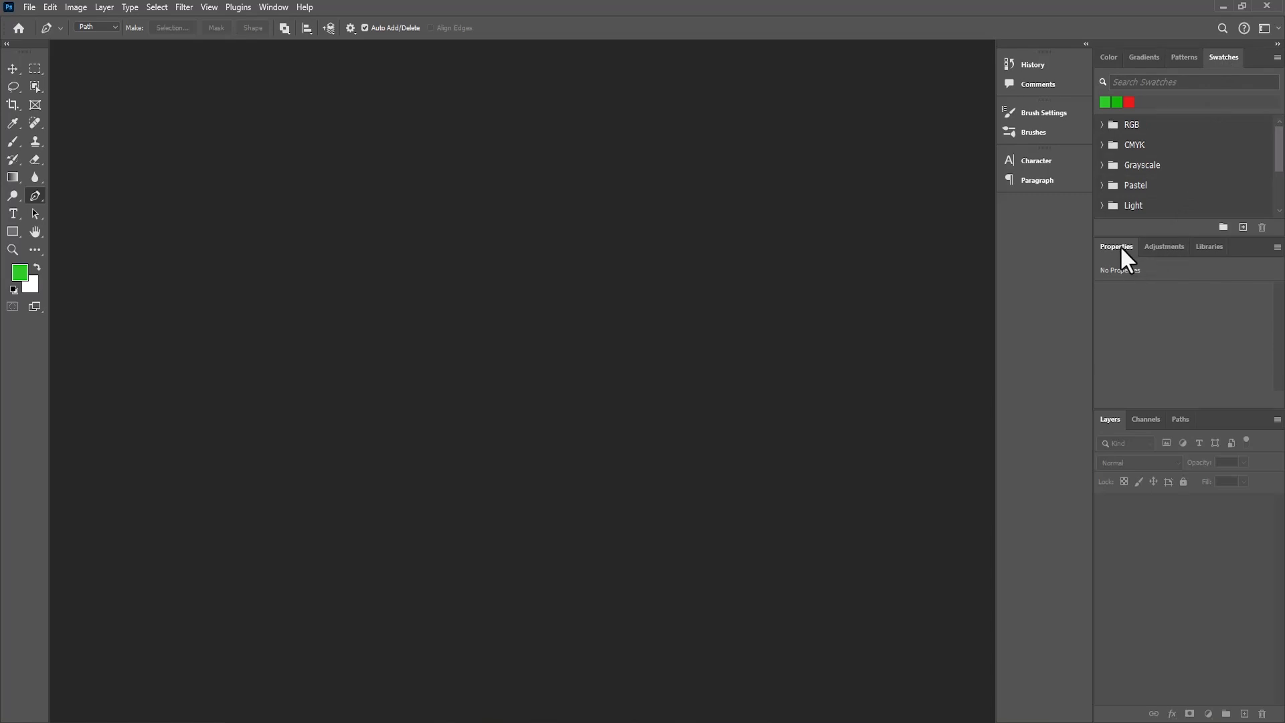
left_click(1156, 247)
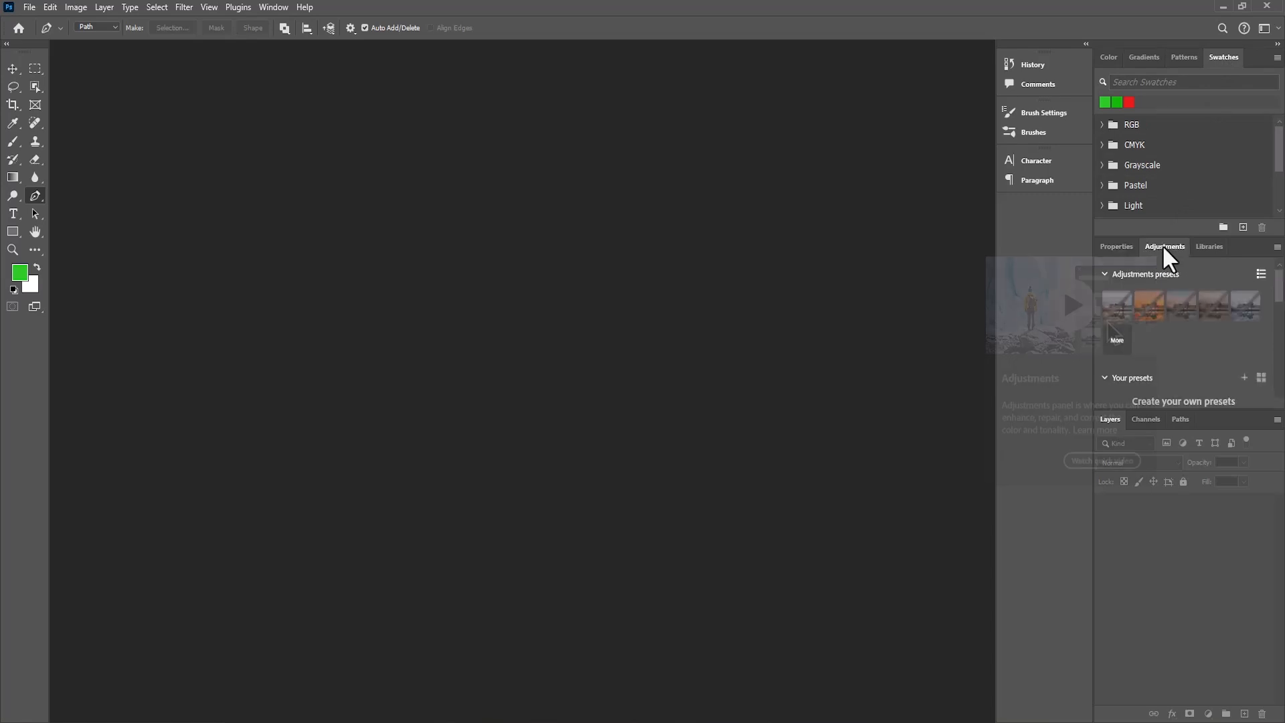
left_click(1206, 248)
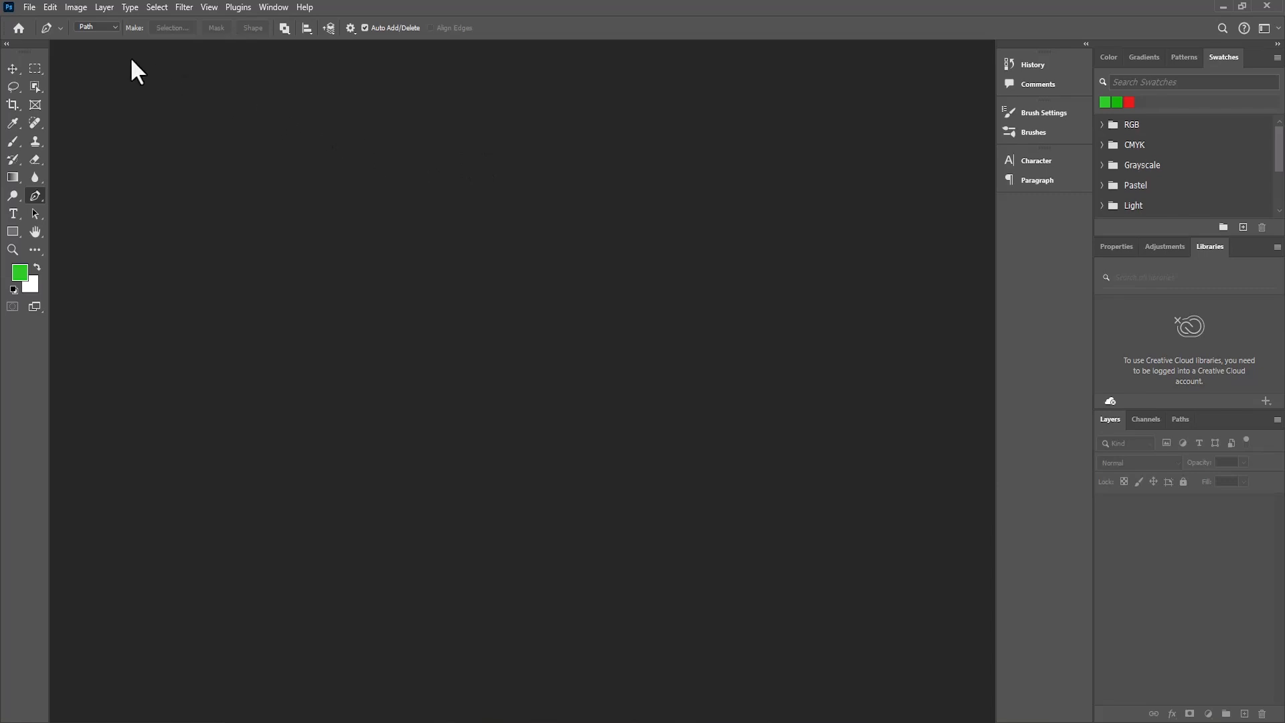
Step: Start a new document and name it beginner 101
left_click(31, 8)
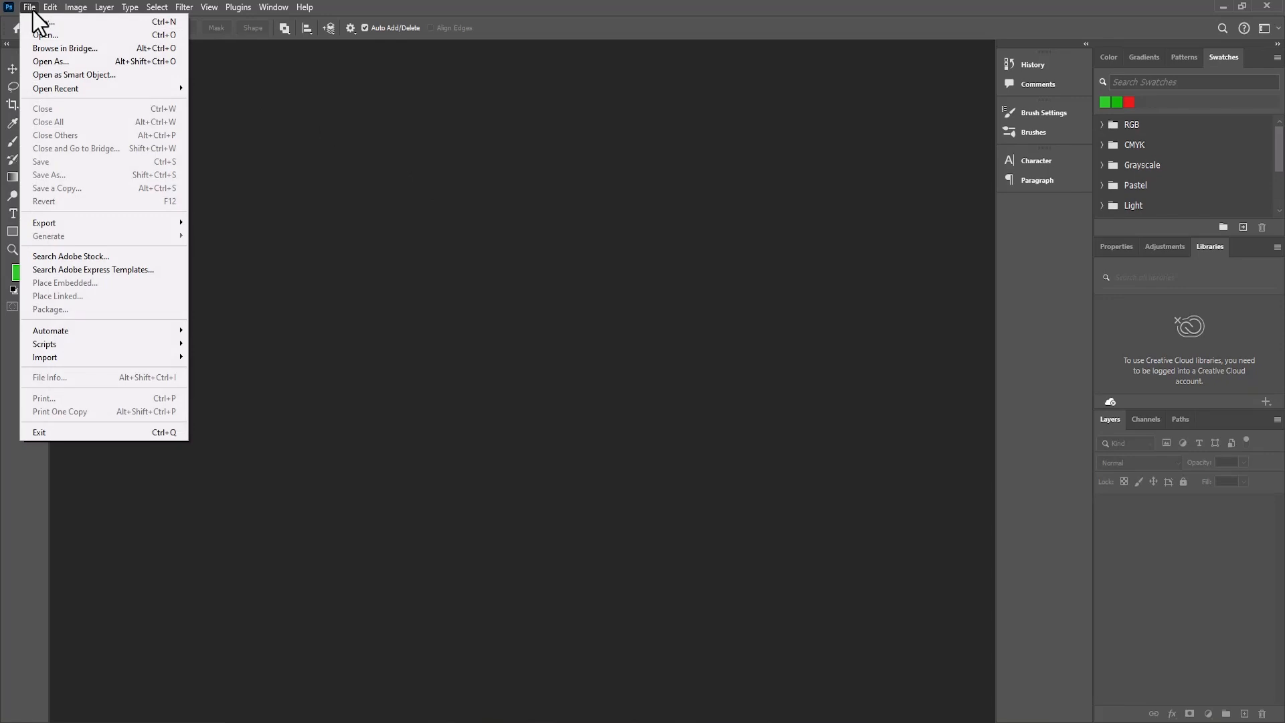
left_click(39, 20)
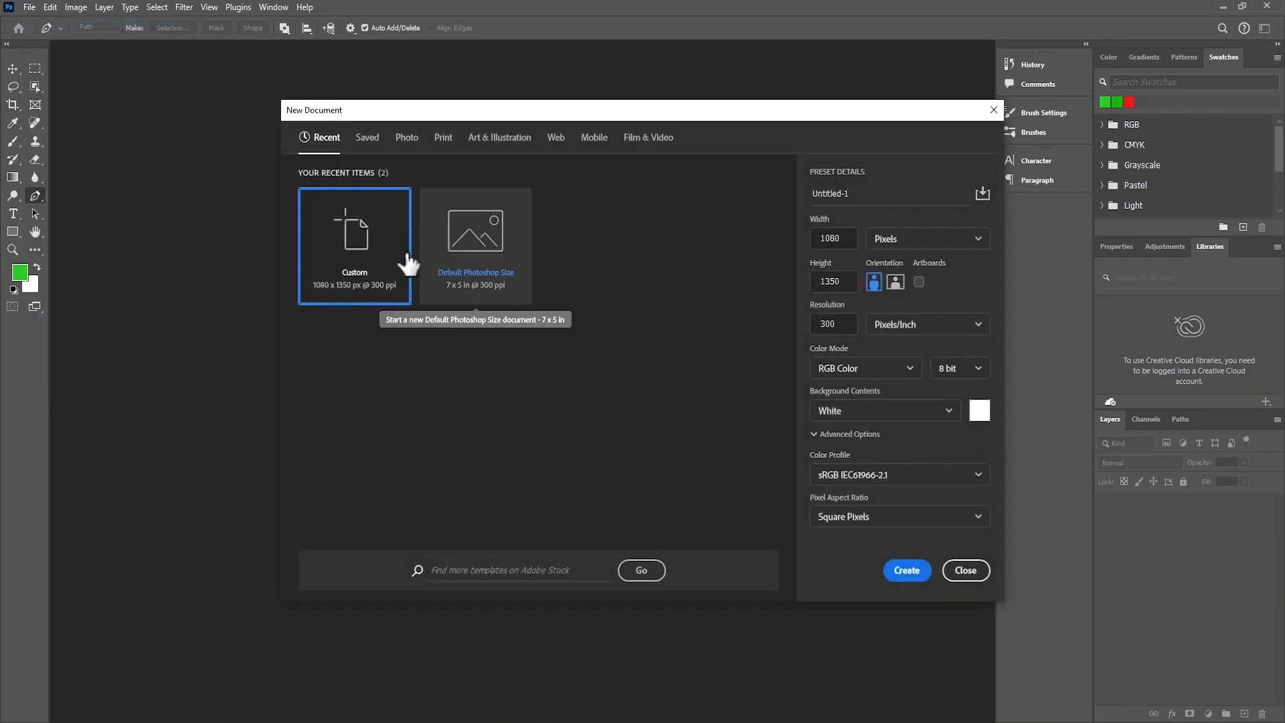
left_click(866, 199)
key("BackSpace")
key("BackSpace")
key("BackSpace")
key("BackSpace")
key("BackSpace")
key("BackSpace")
key("BackSpace")
key("BackSpace")
key("BackSpace")
type("be")
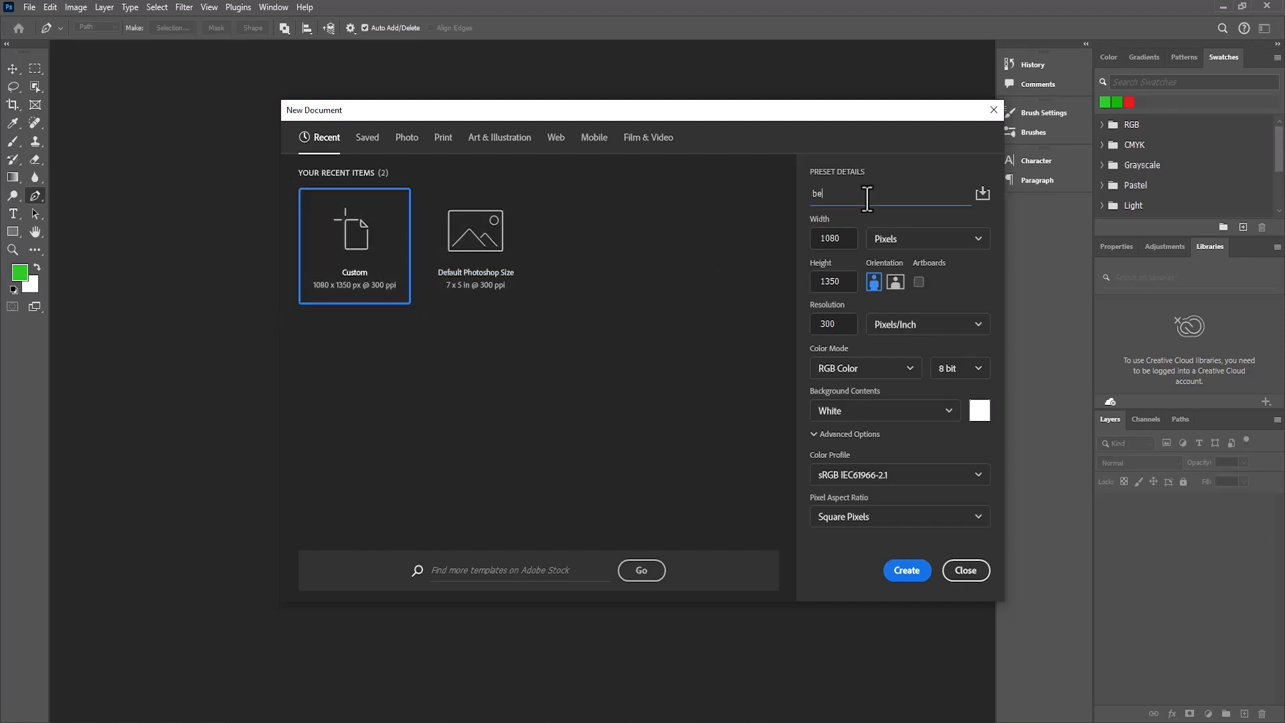
type("ginner 101")
Step: Examine the size fields and the blank presets for Photo, Print, Art & Illustration, Web, Mobile and Film & Video
left_click(843, 241)
left_click(844, 283)
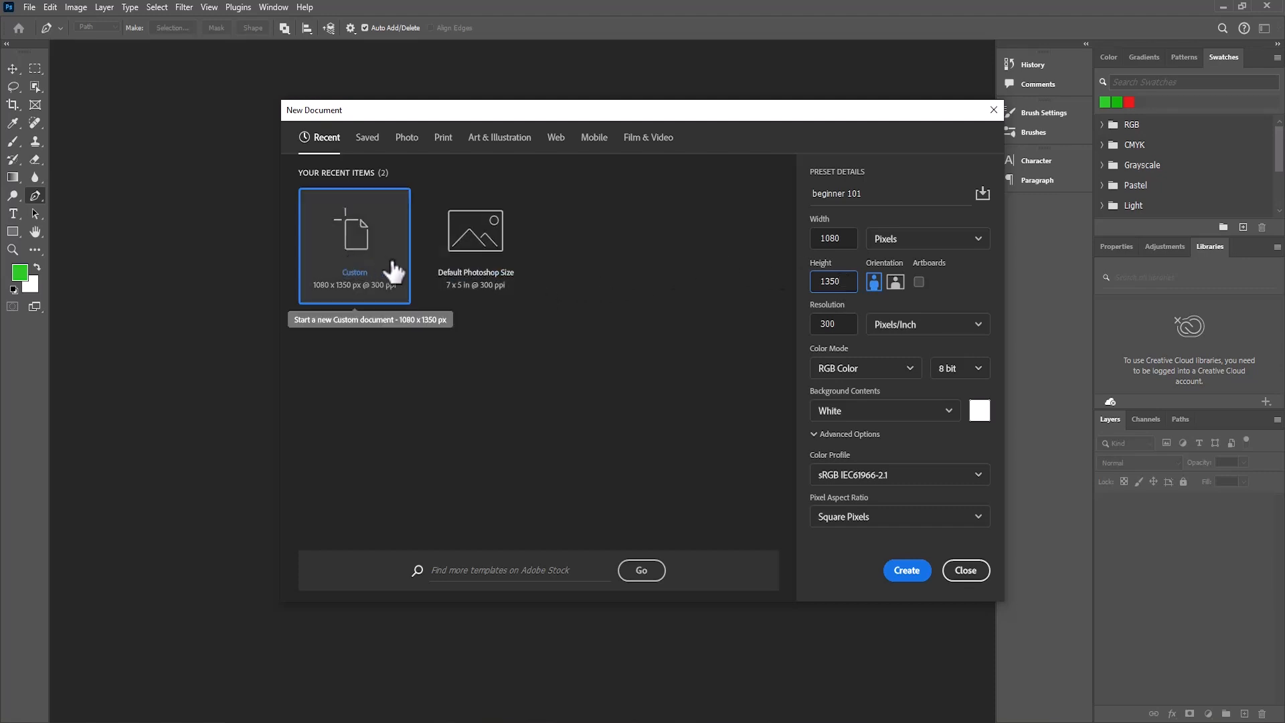
left_click(406, 140)
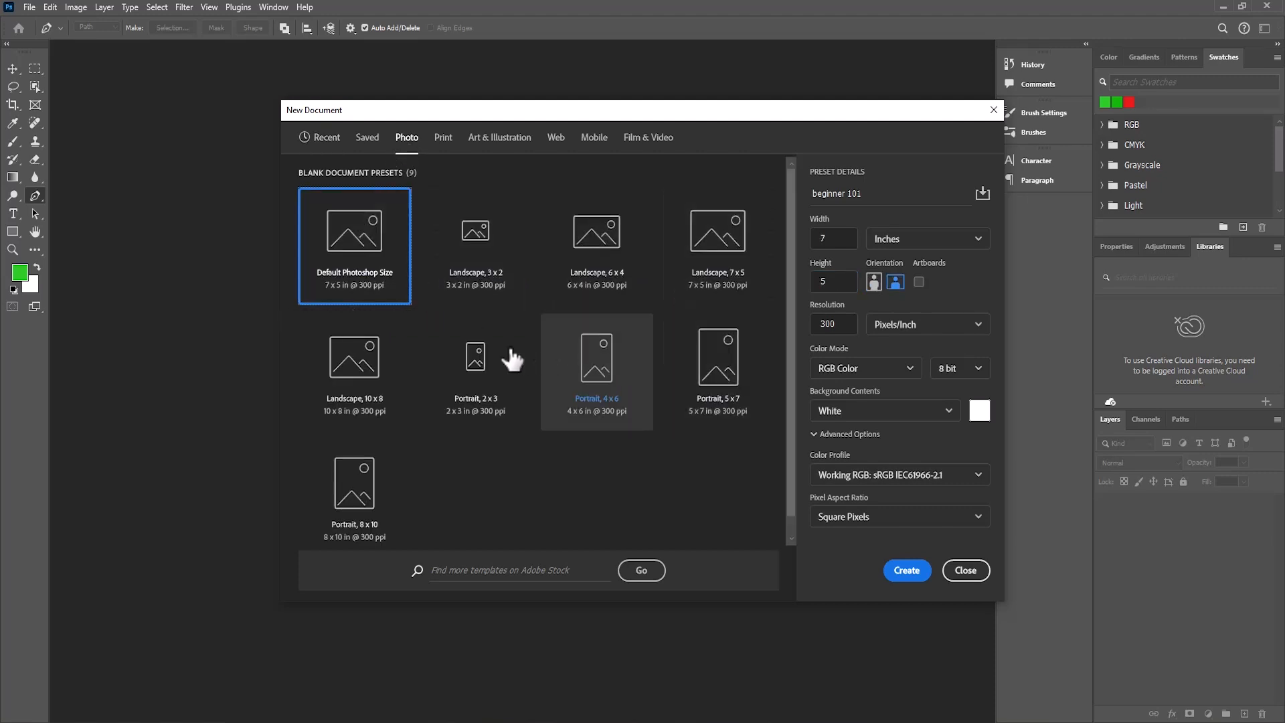
left_click(444, 142)
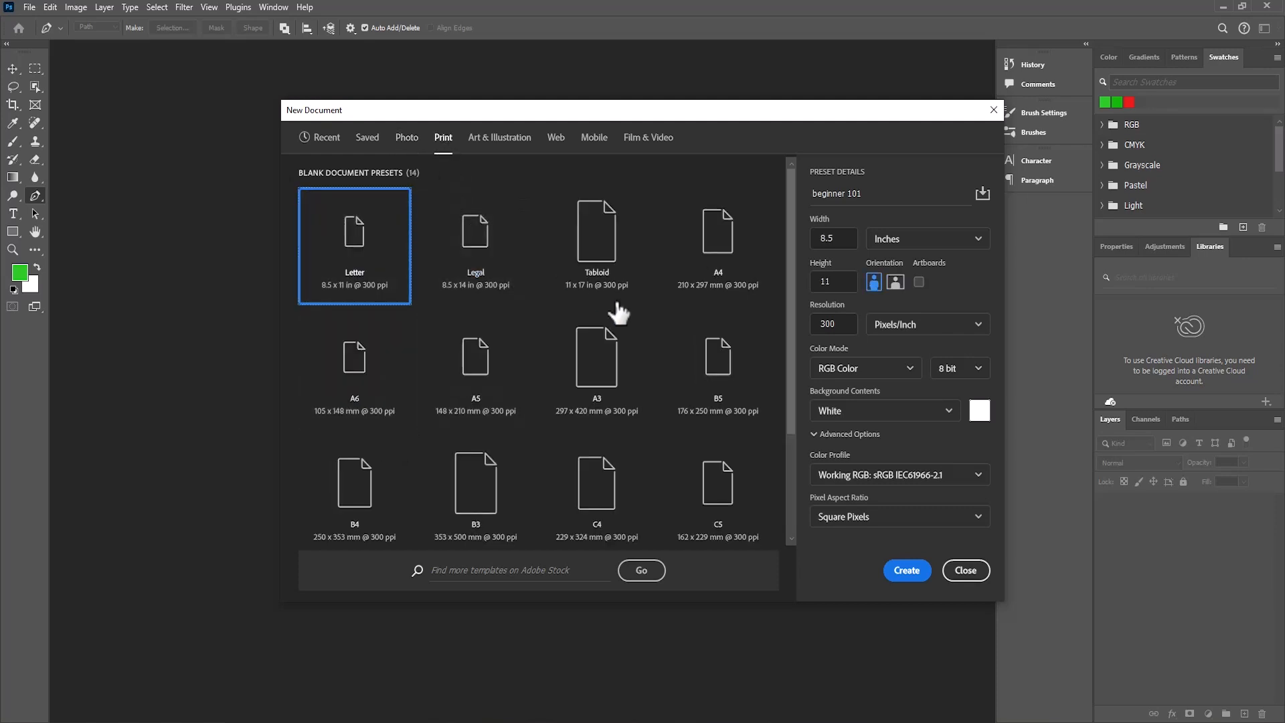
left_click(508, 140)
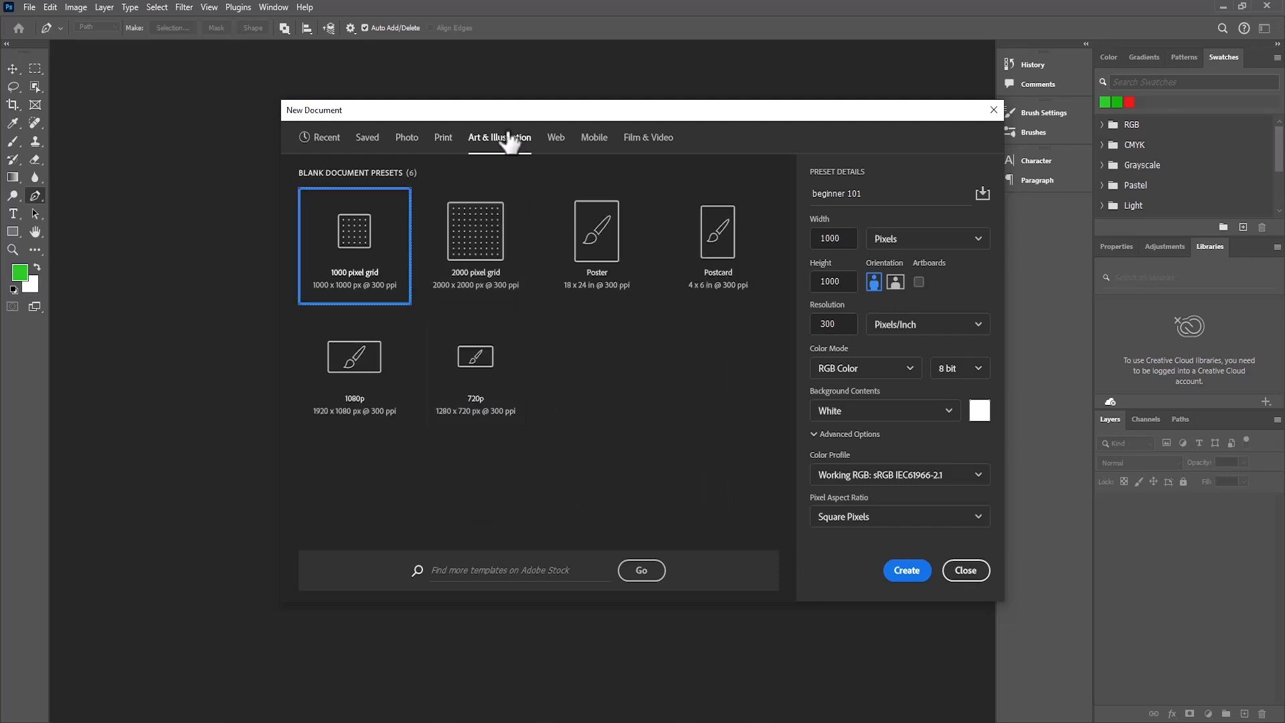
left_click(561, 141)
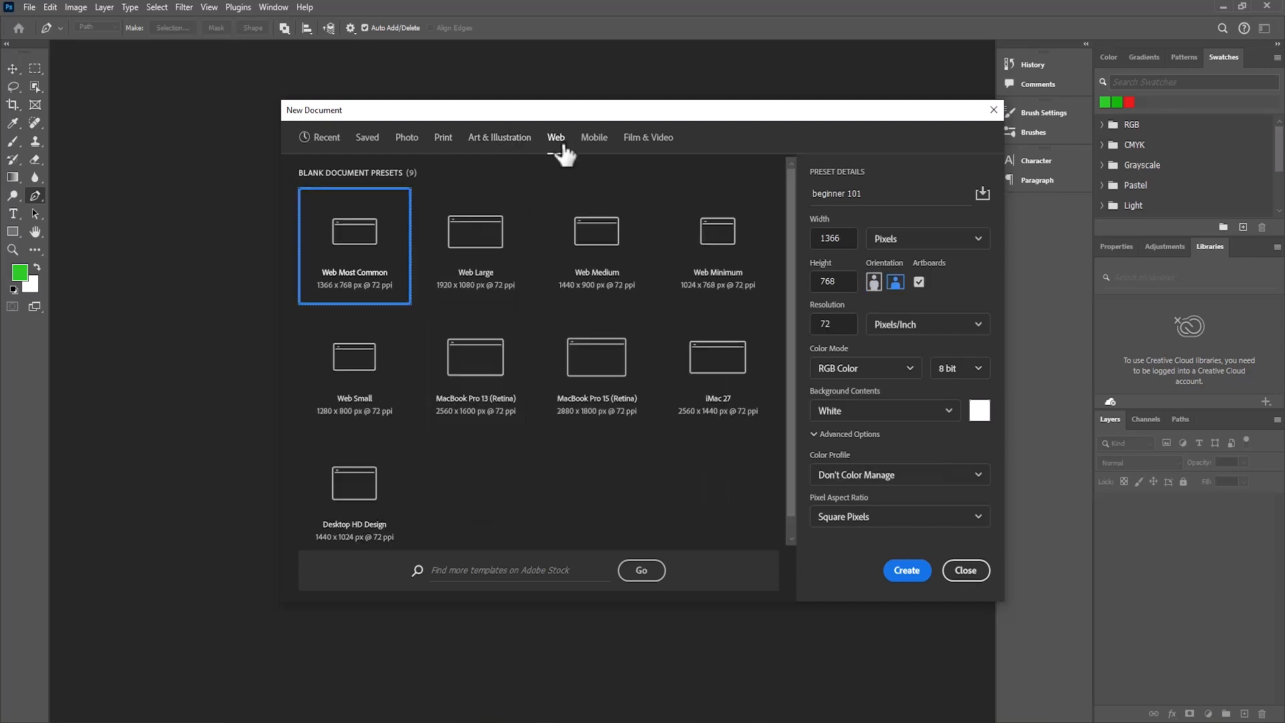
left_click(592, 138)
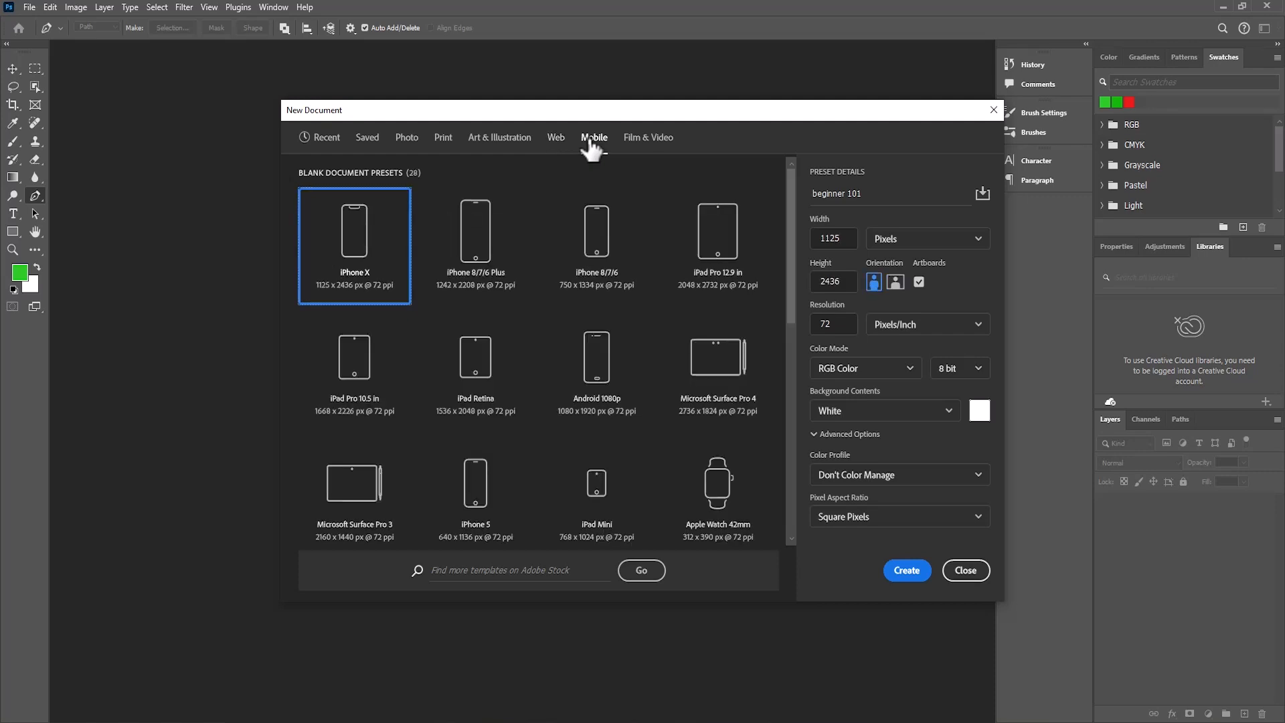
left_click(646, 141)
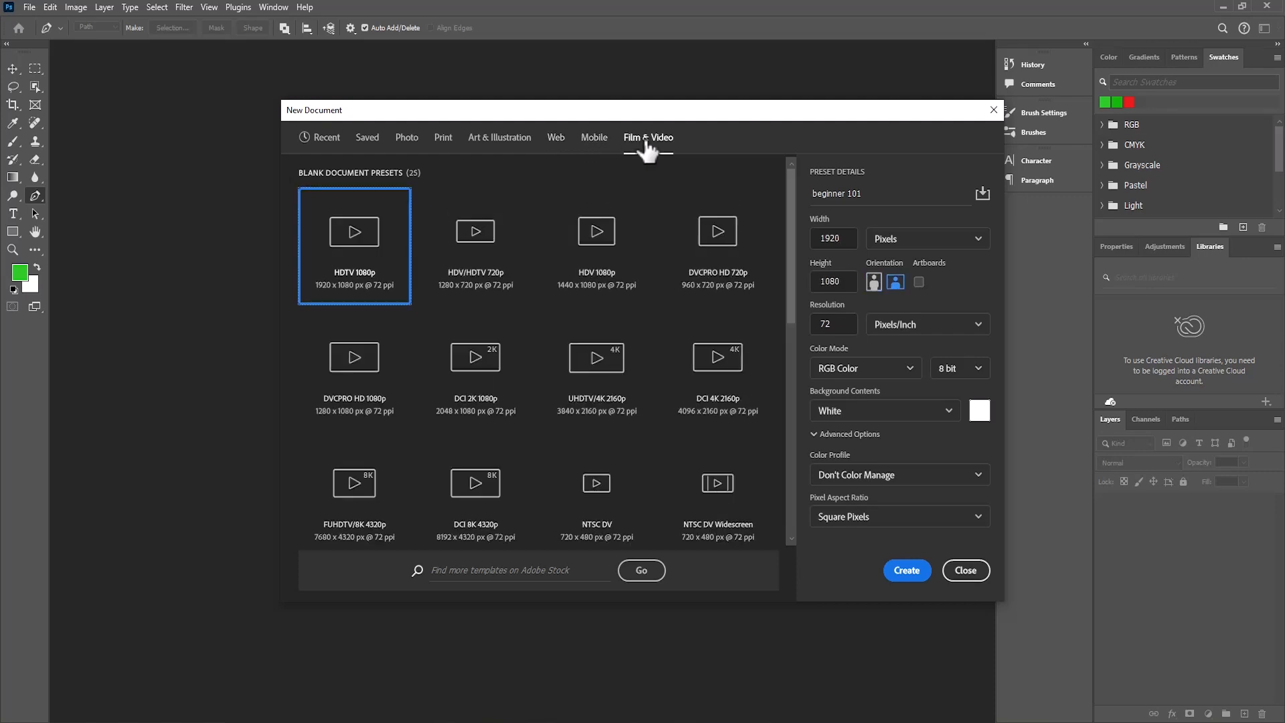
Step: Base the document on the Default Photoshop Size photo preset, with a width of 1080 pixels and a height of 1350 pixels
left_click(408, 141)
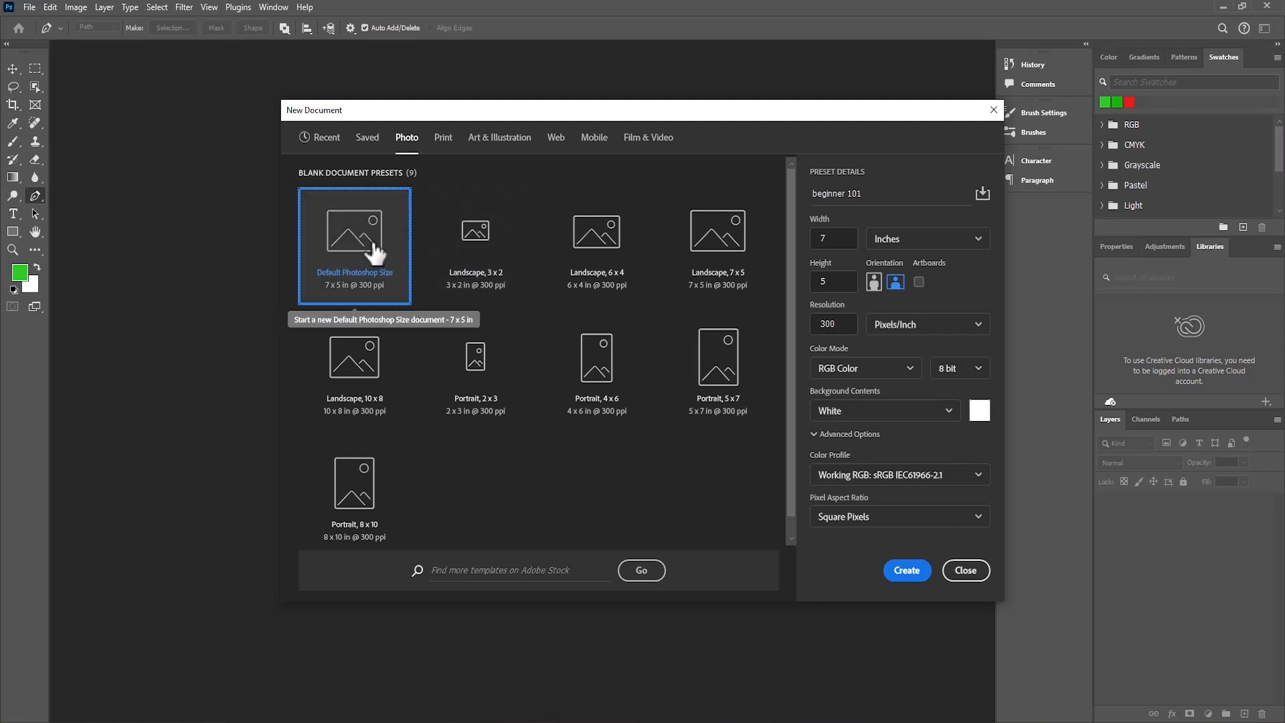
left_click(868, 195)
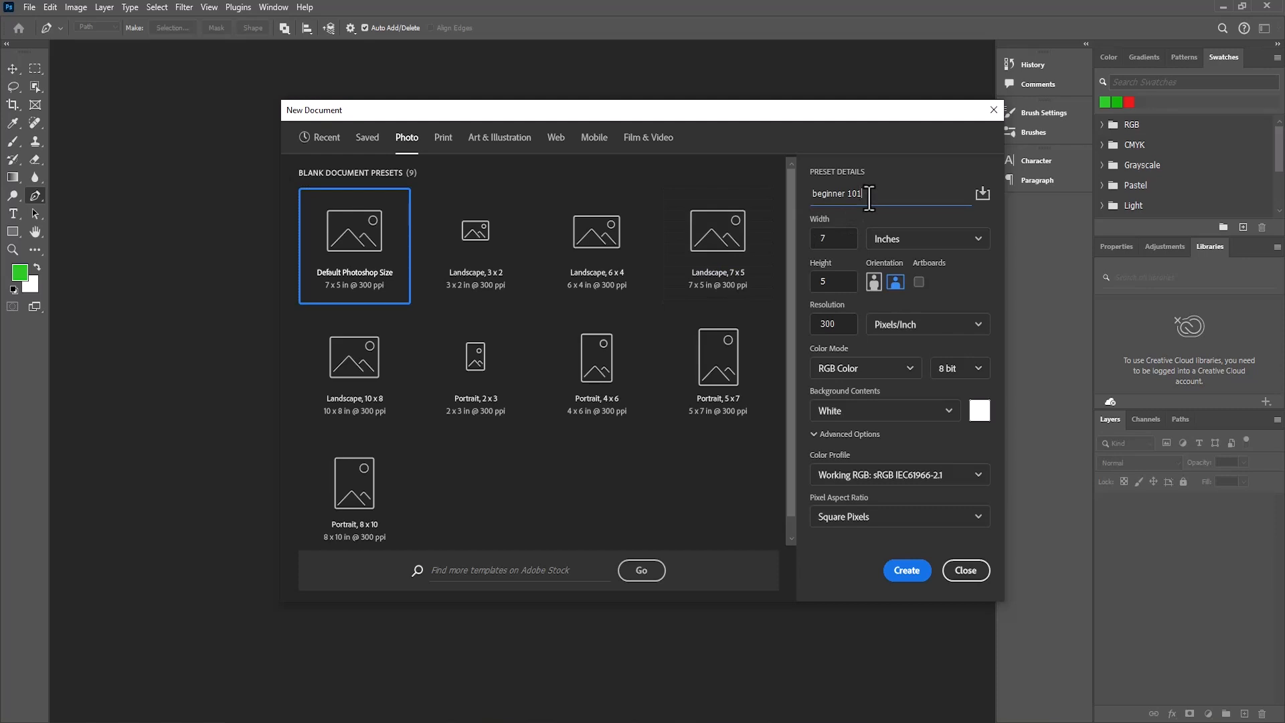
left_click(885, 240)
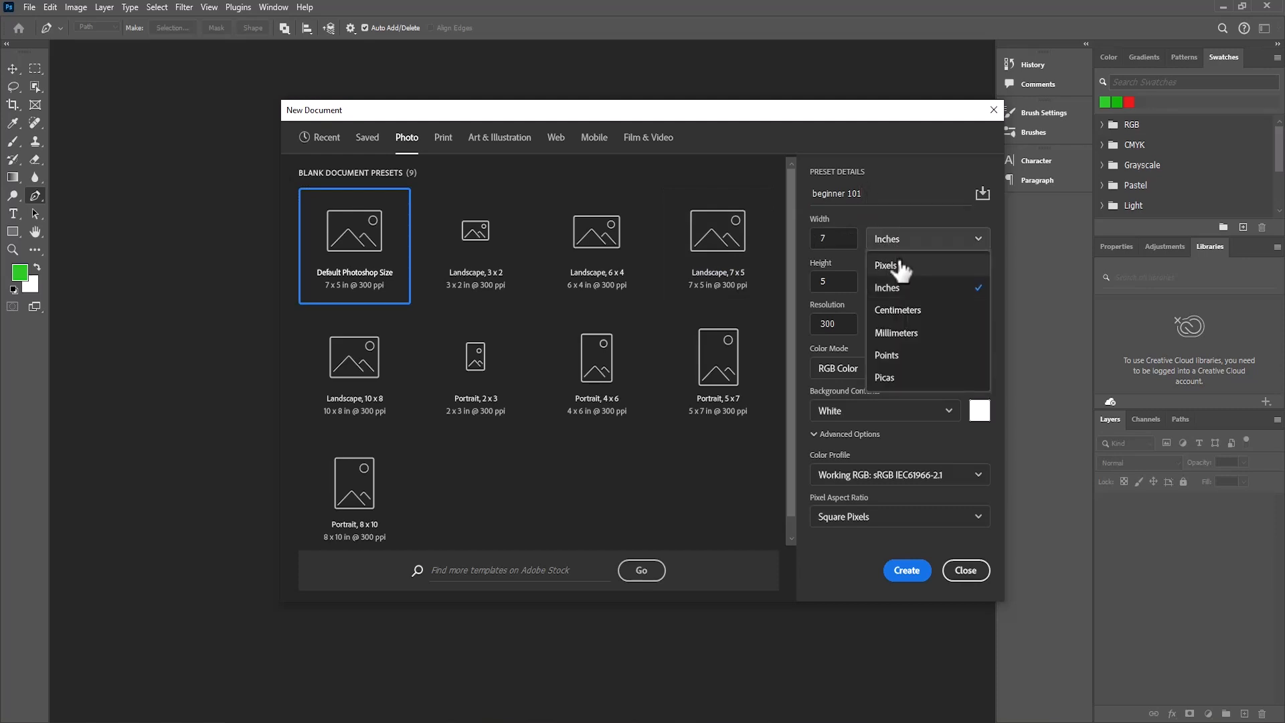
left_click(900, 269)
left_click(849, 240)
type("1080")
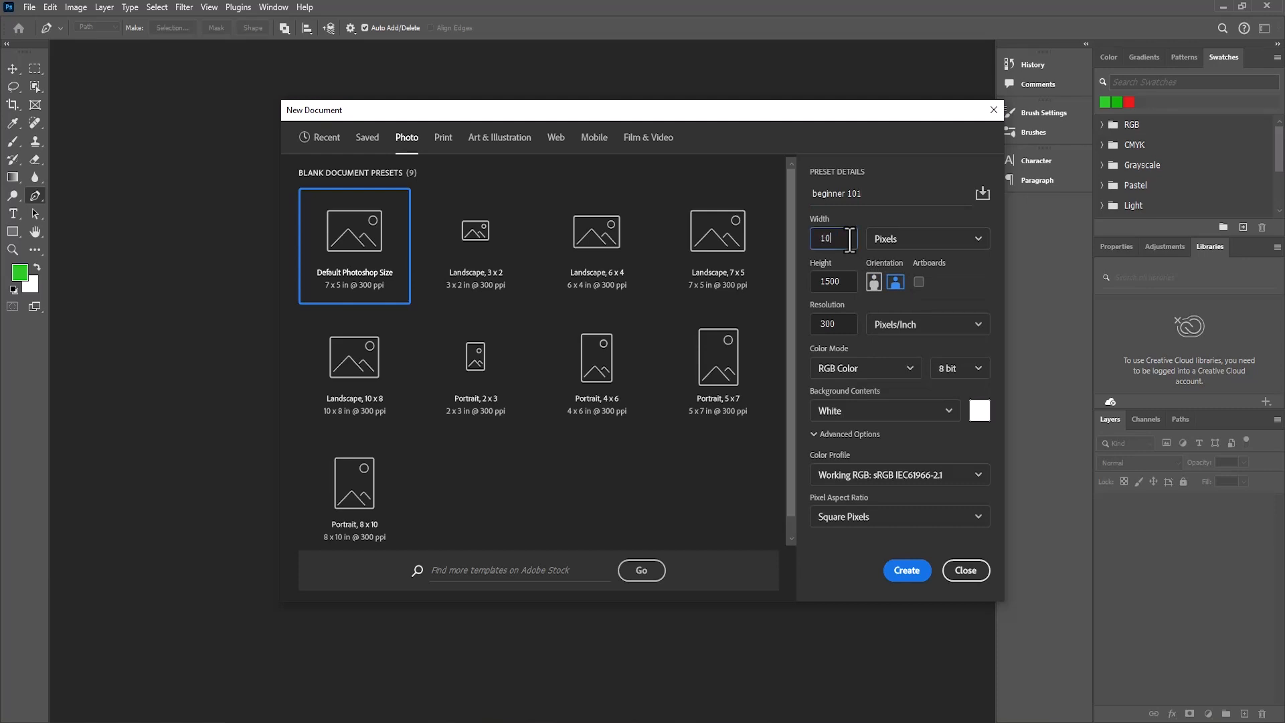
left_click(847, 285)
key("BackSpace")
key("BackSpace")
key("BackSpace")
type("350")
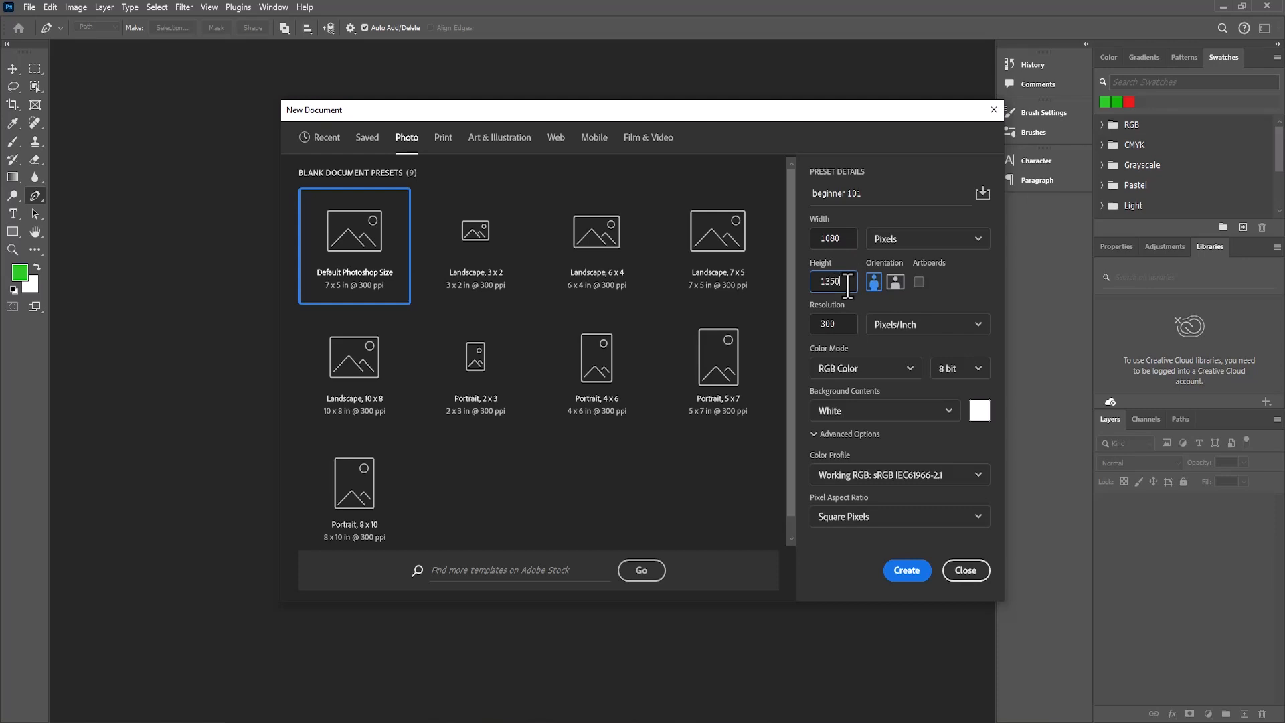
Step: Create the document in portrait orientation and activate the Path Selection Tool
left_click(875, 289)
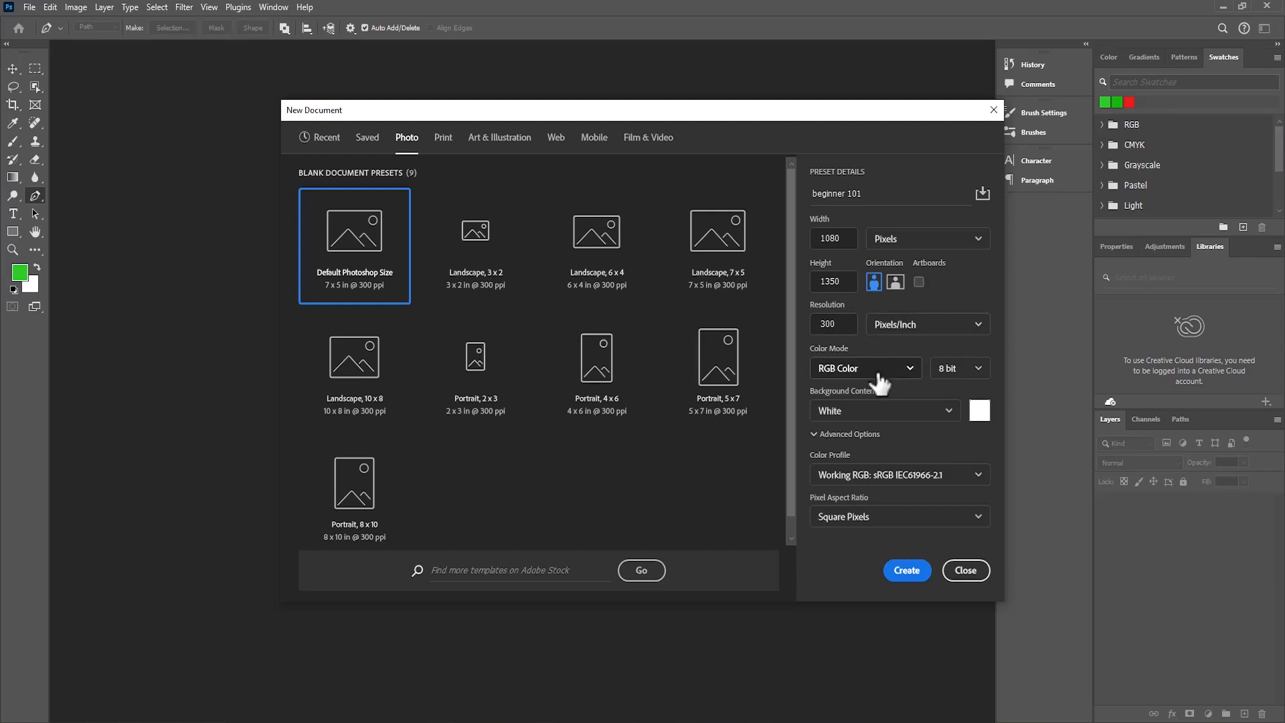
left_click(906, 570)
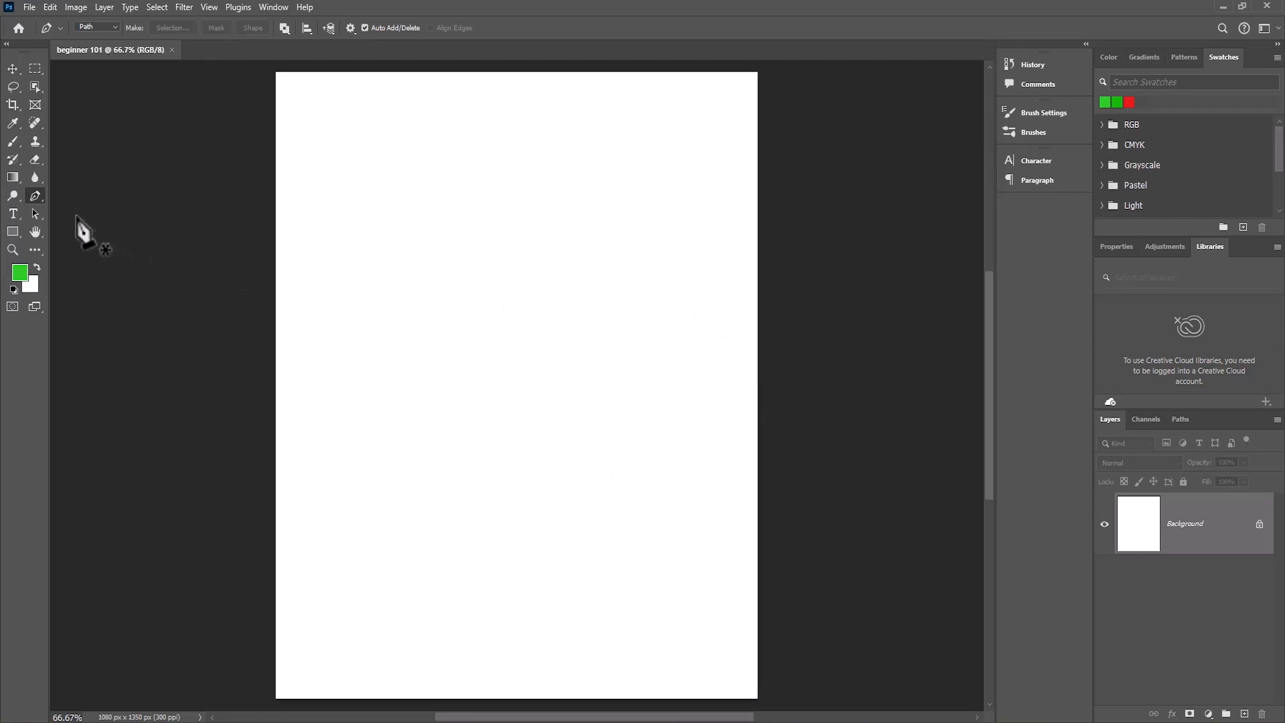
left_click(34, 211)
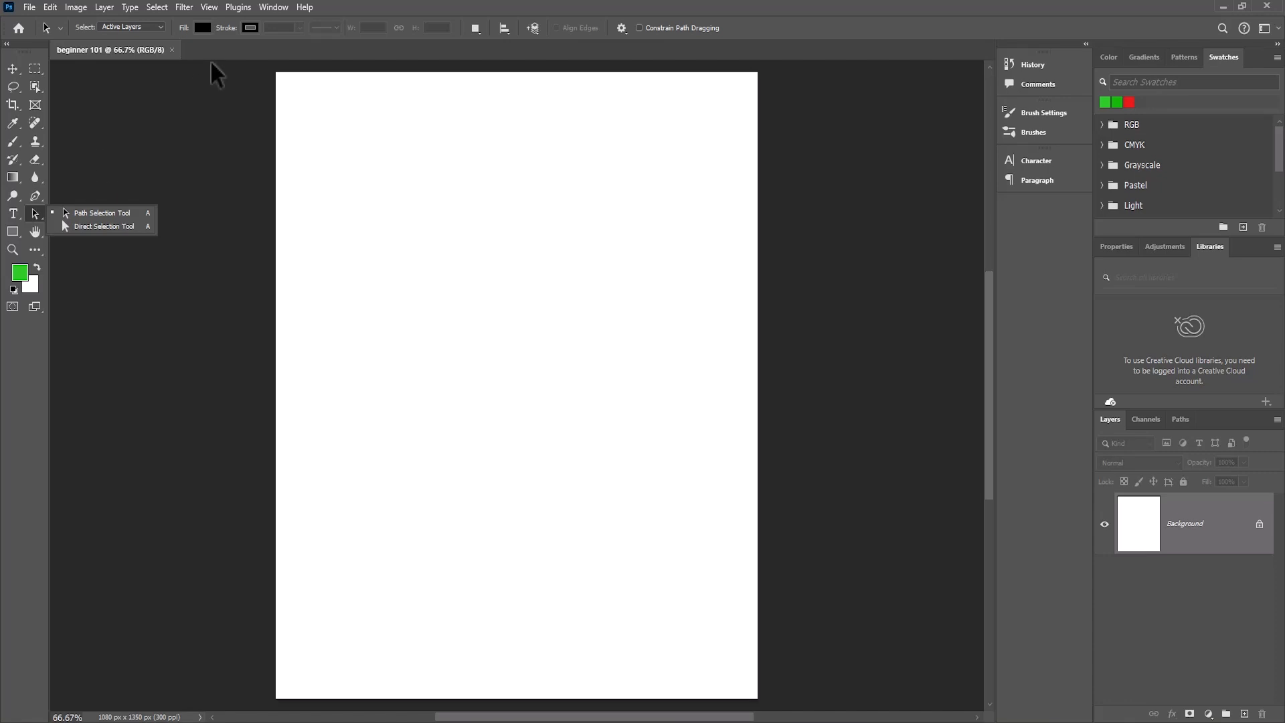
Step: Choose Essentials (Default) as the workspace
left_click(275, 8)
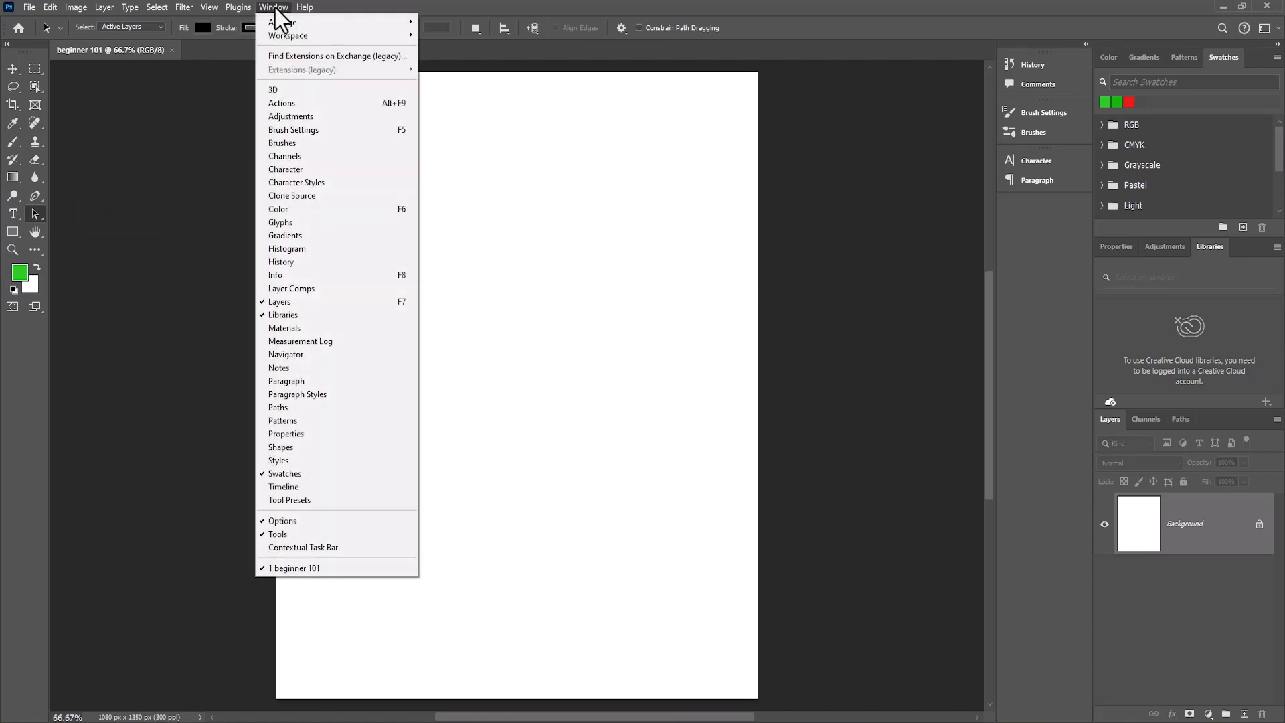
mouse_move(307, 34)
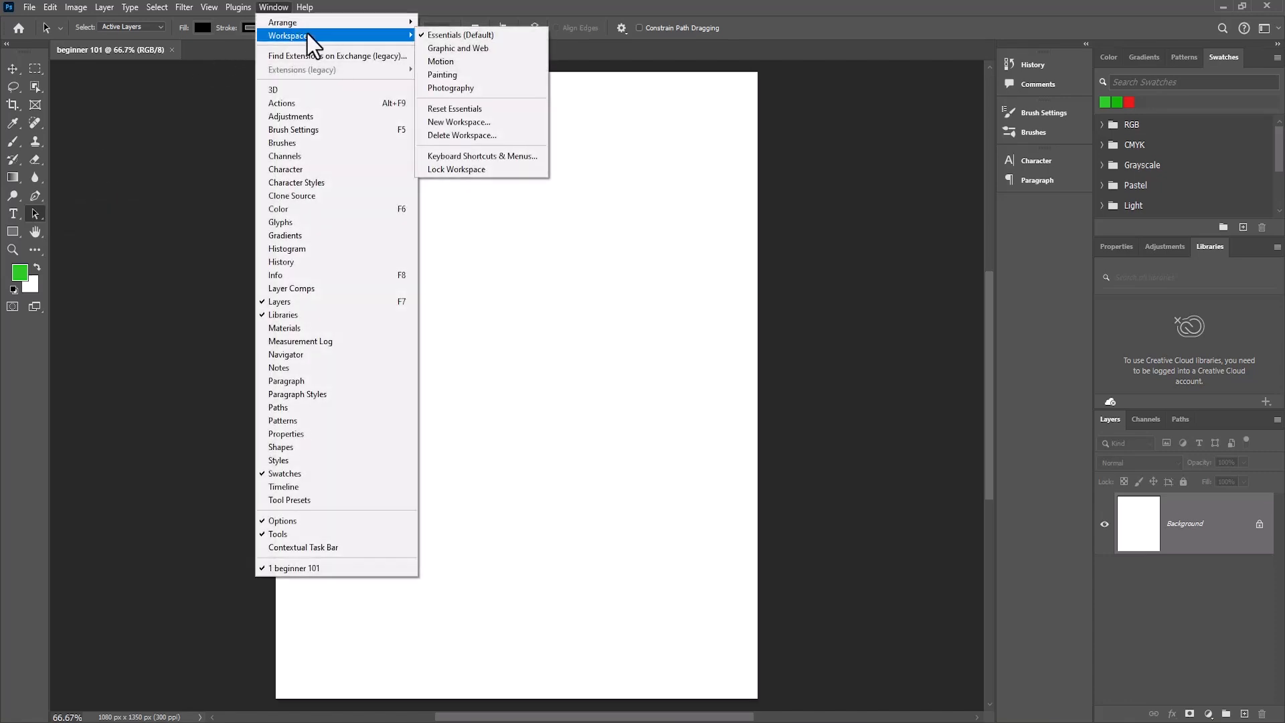
left_click(453, 37)
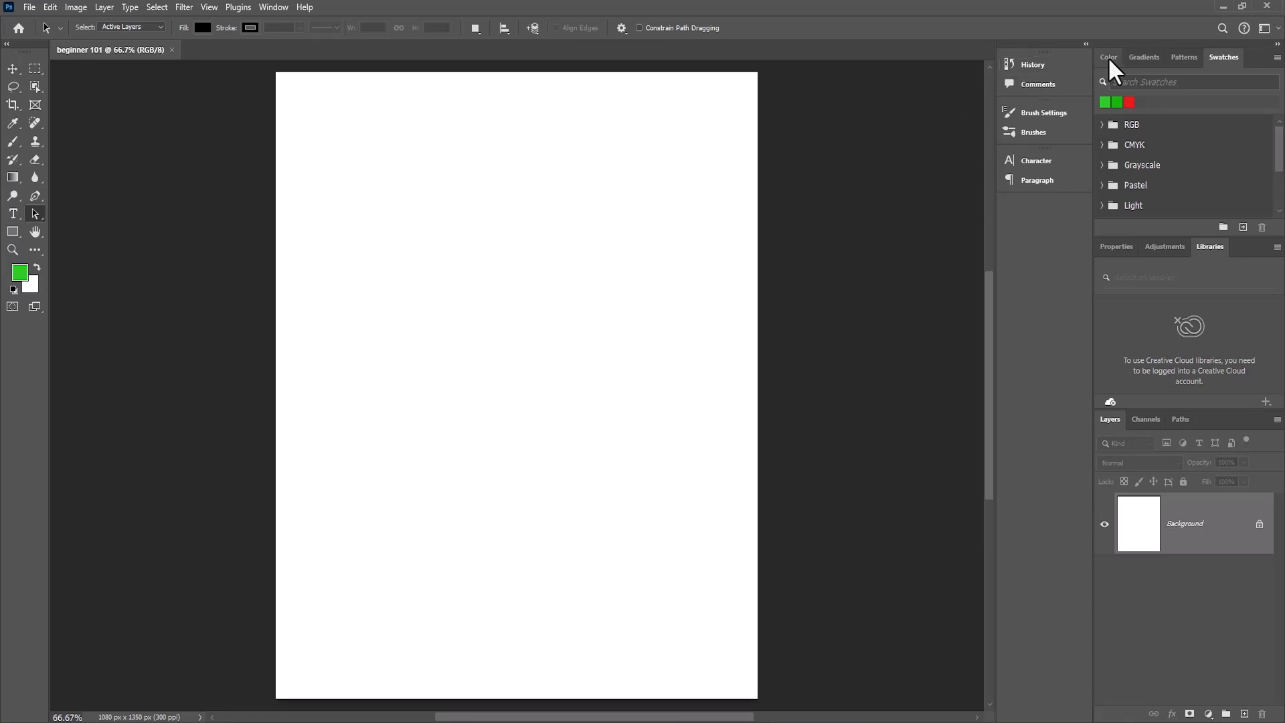
Step: Undock the Color, Gradients, Patterns and Swatches panels so that they float over the canvas
left_click_drag(1109, 58, 743, 166)
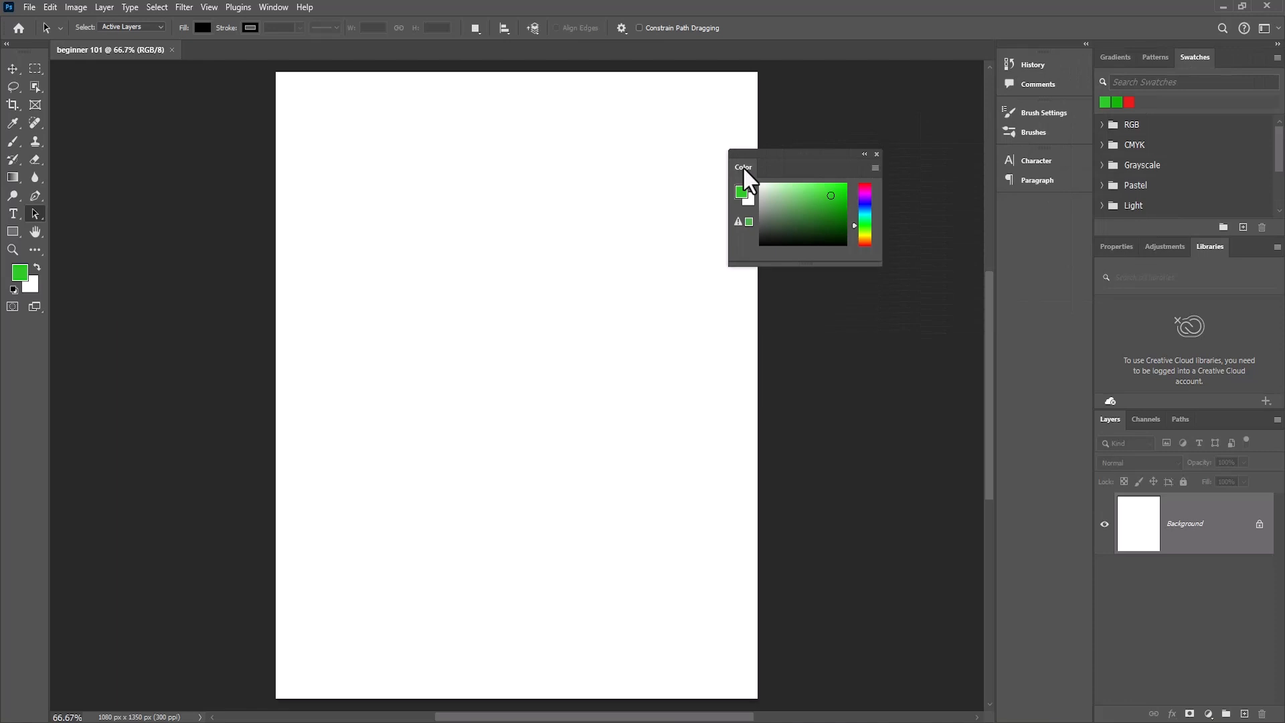
left_click_drag(1117, 58, 596, 256)
left_click_drag(1111, 59, 423, 300)
left_click_drag(1117, 55, 285, 155)
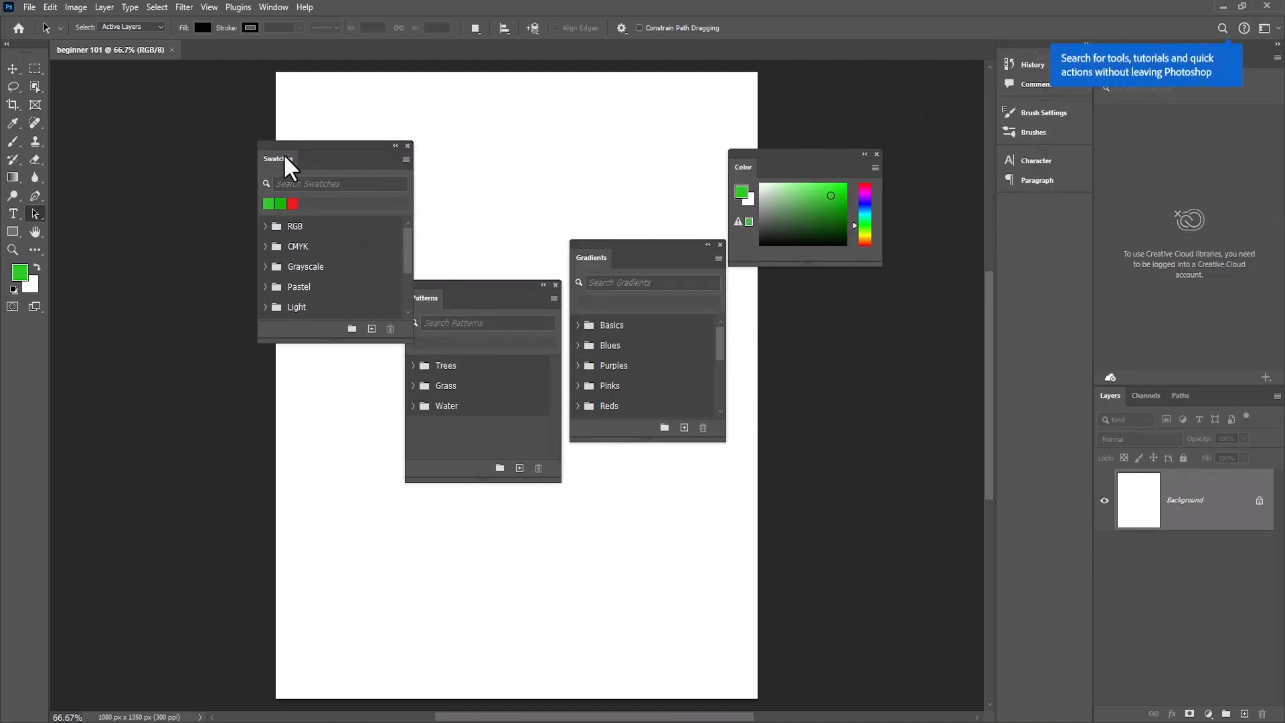
Step: Reset the Essentials workspace to its default panel layout
left_click(273, 6)
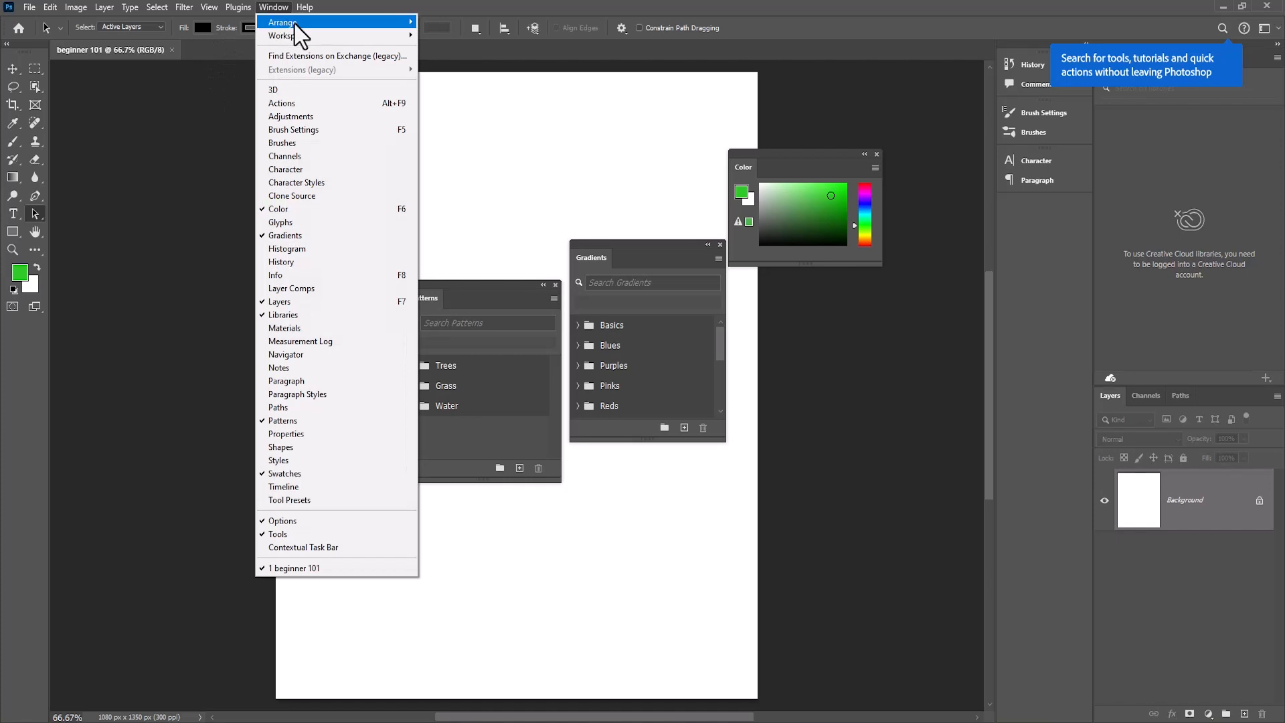
mouse_move(328, 37)
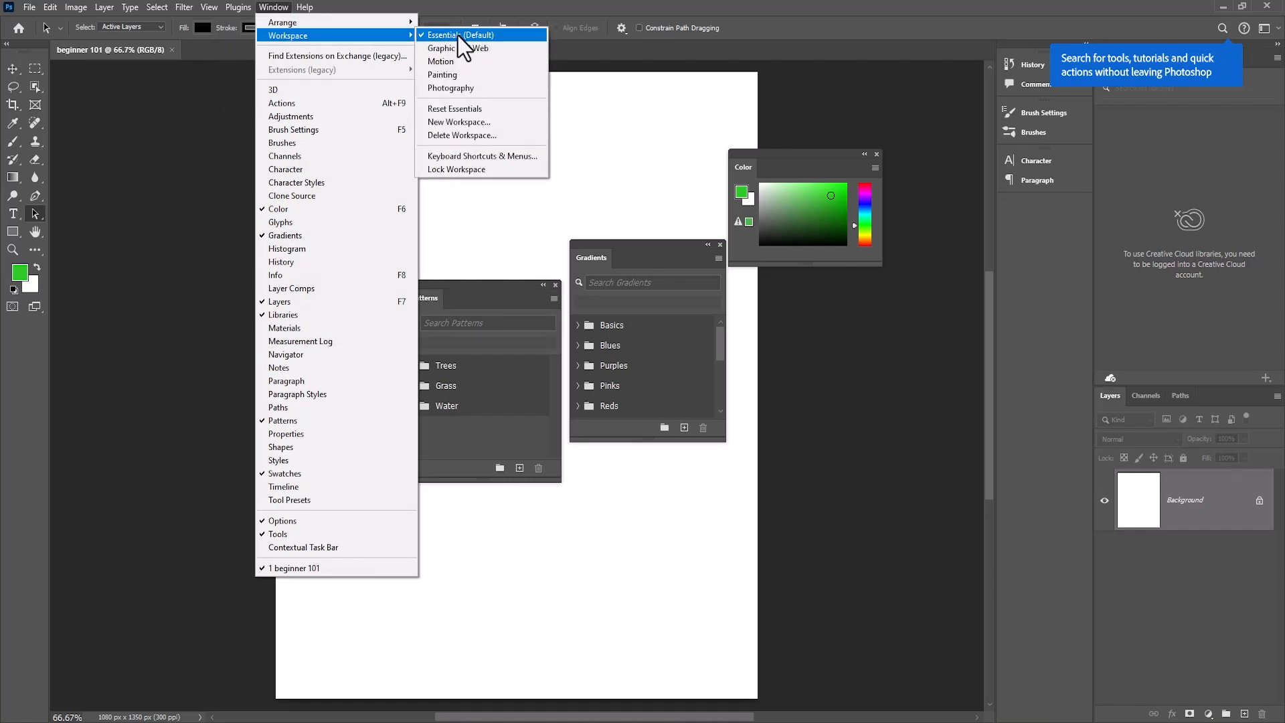
left_click(456, 109)
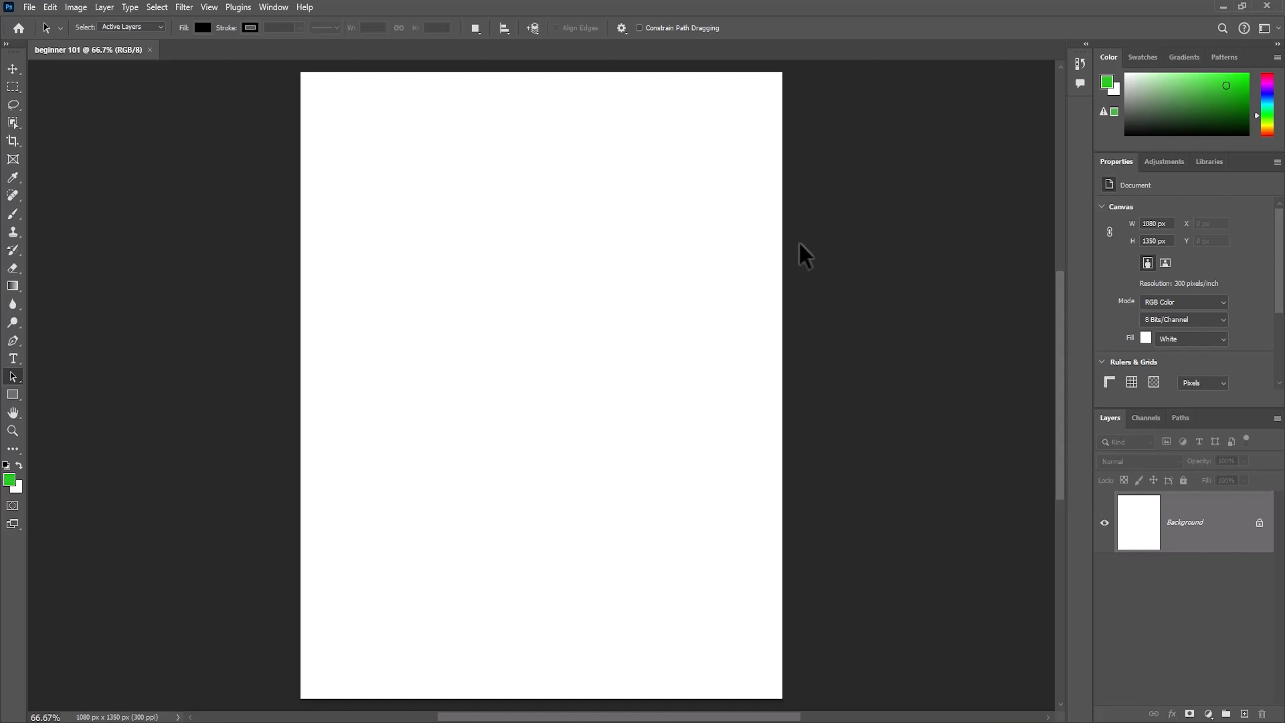
Step: Undock the Swatches and Patterns panels one at a time and close them both
left_click(1144, 54)
left_click_drag(1143, 55, 875, 75)
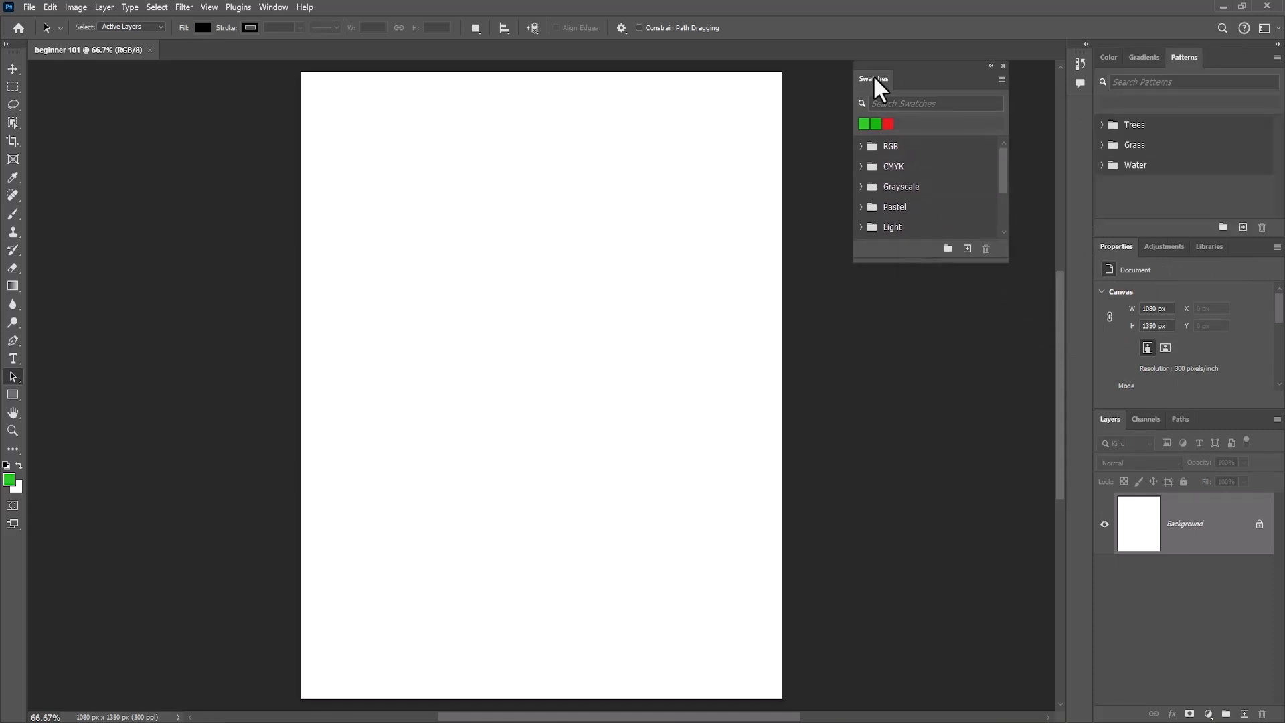
left_click(1003, 65)
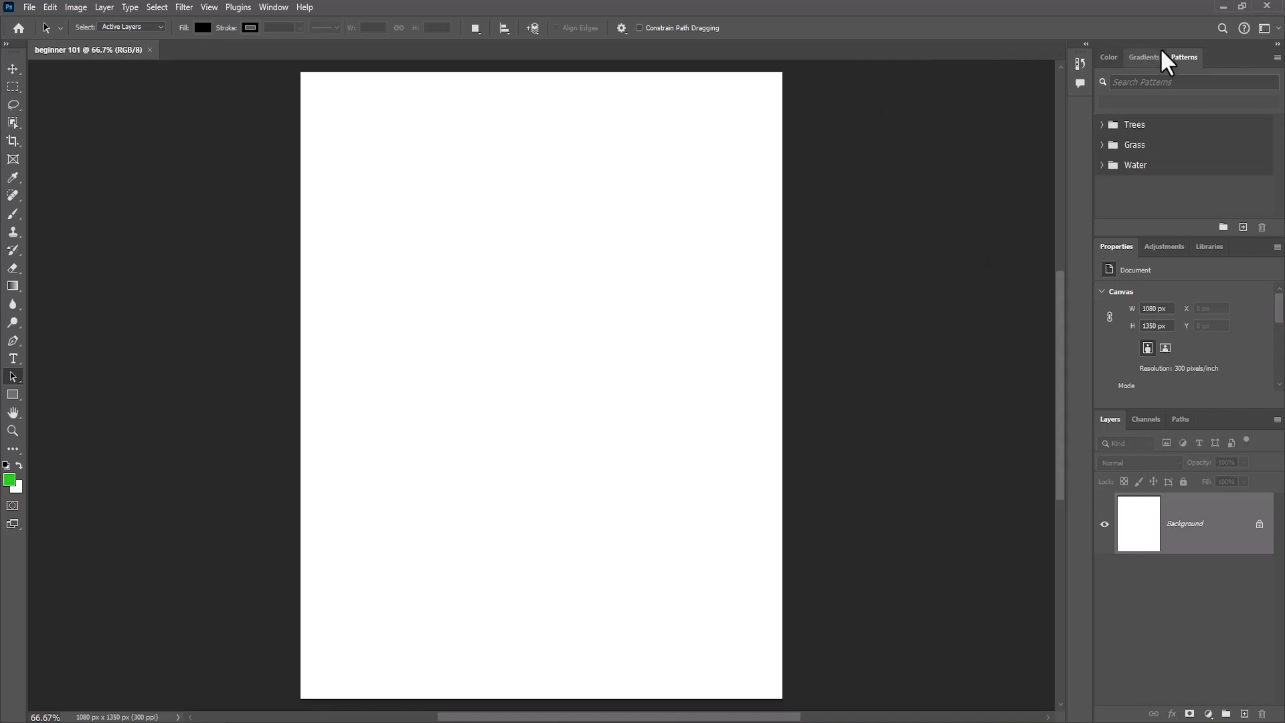
left_click_drag(1183, 57, 904, 91)
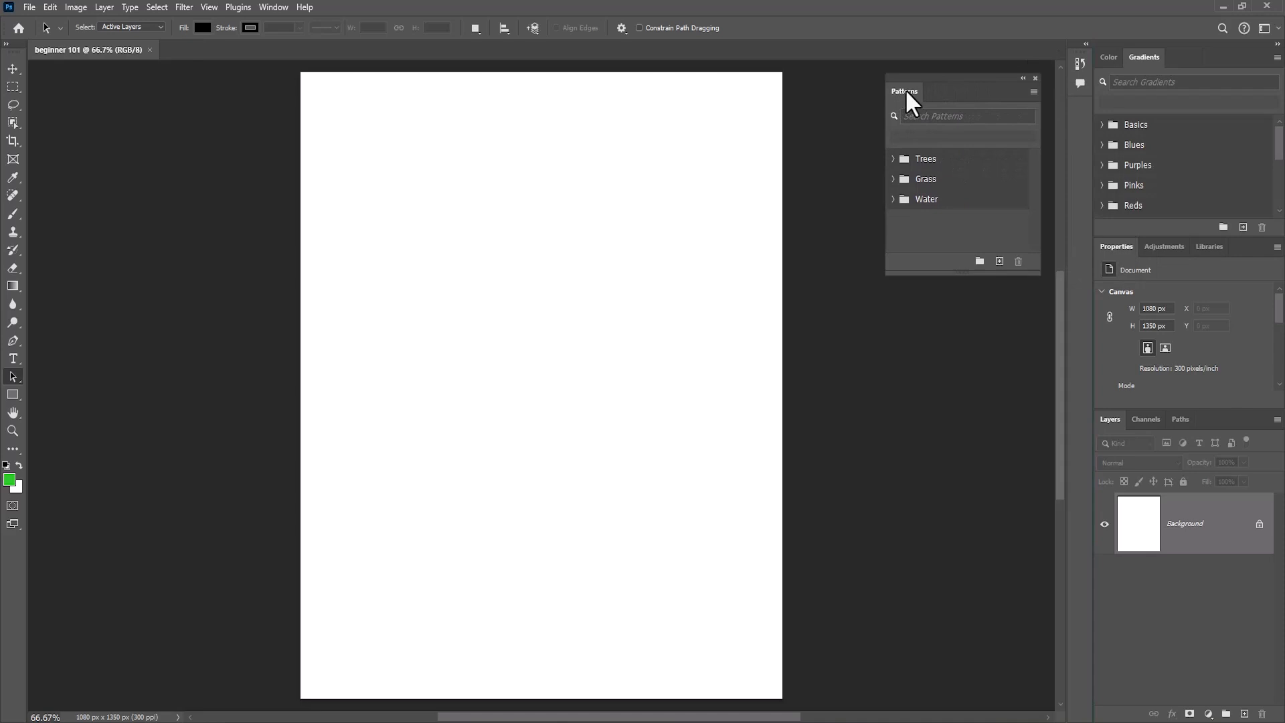
left_click(1036, 78)
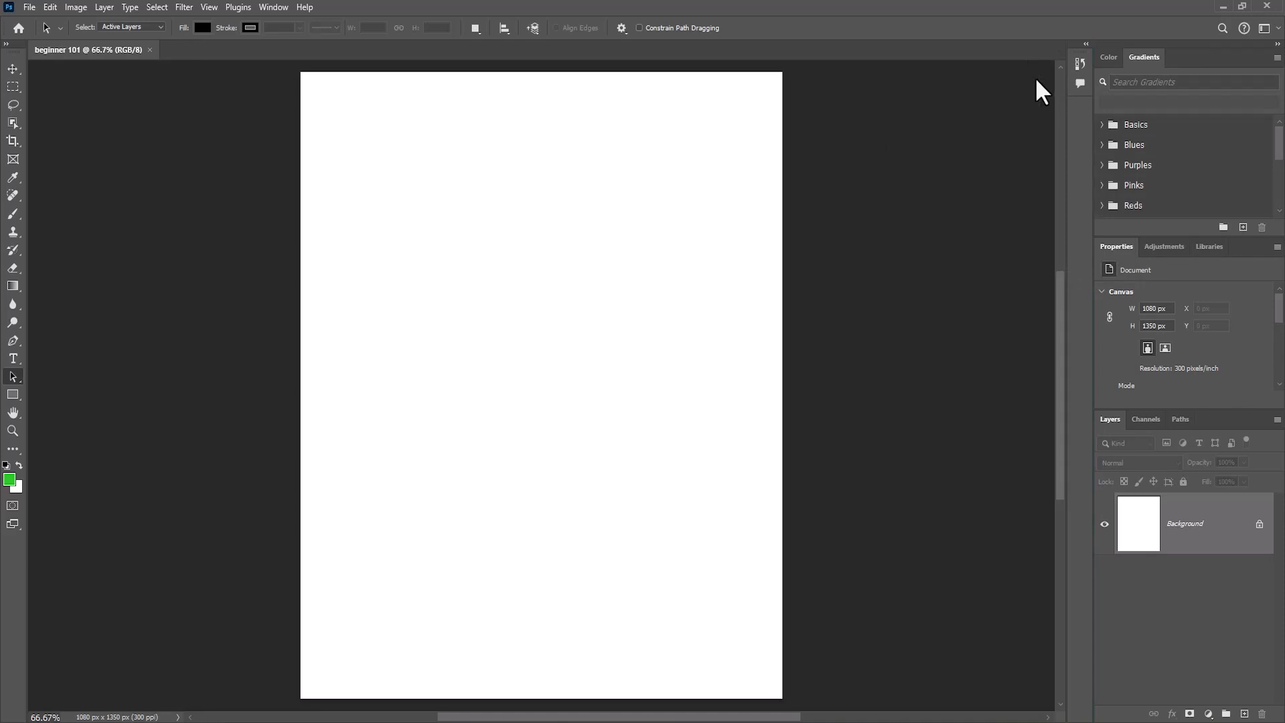
left_click_drag(1037, 75, 1247, 42)
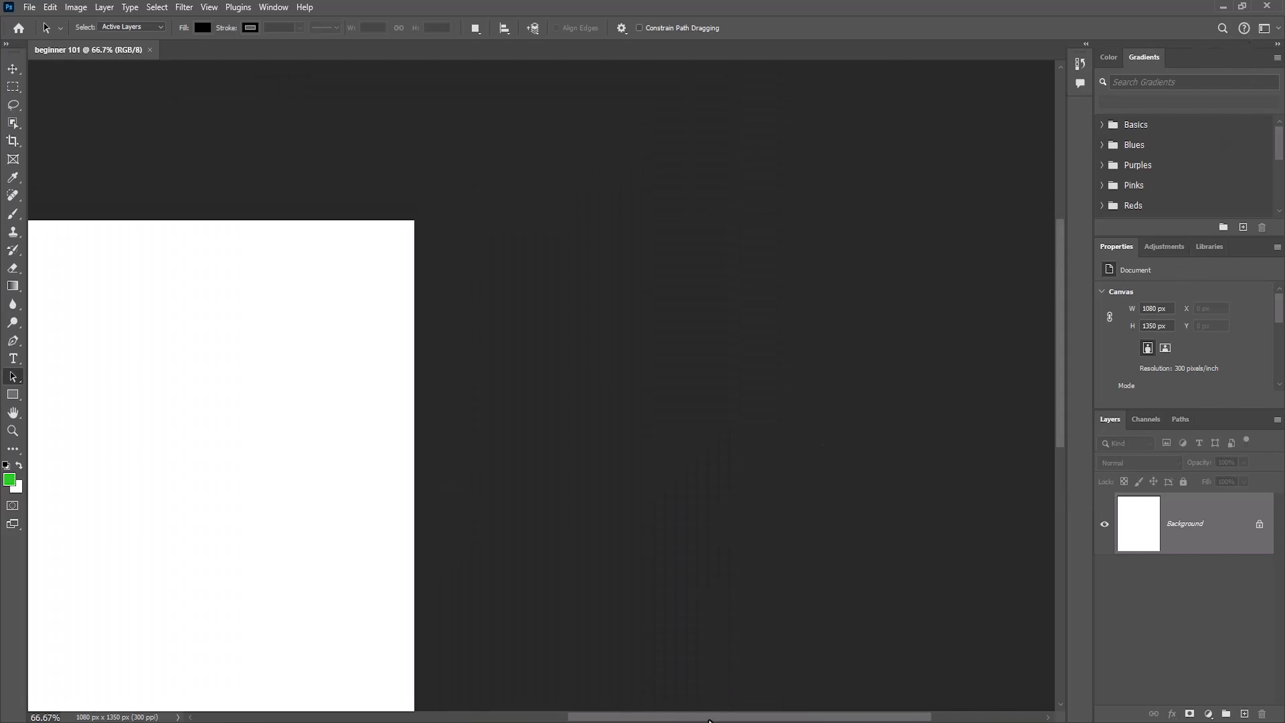
left_click_drag(709, 719, 569, 716)
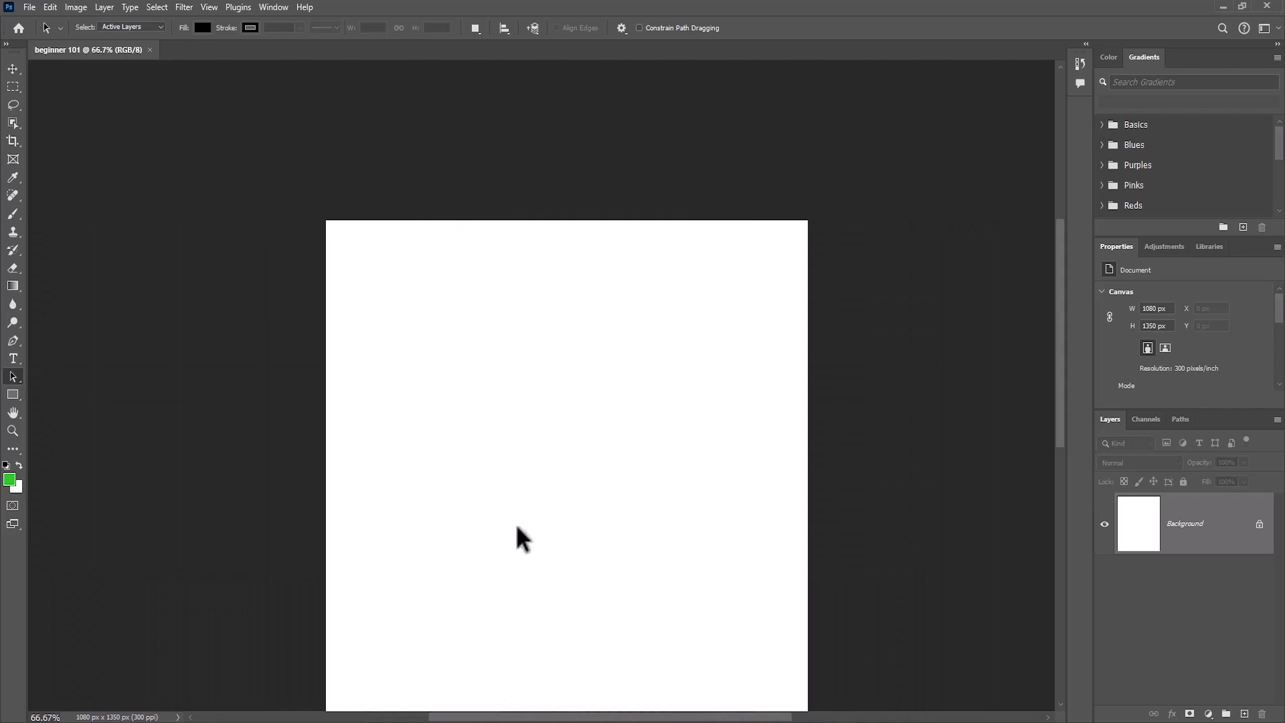
Step: Add the Actions panel to the workspace and collapse it to an icon
left_click(275, 7)
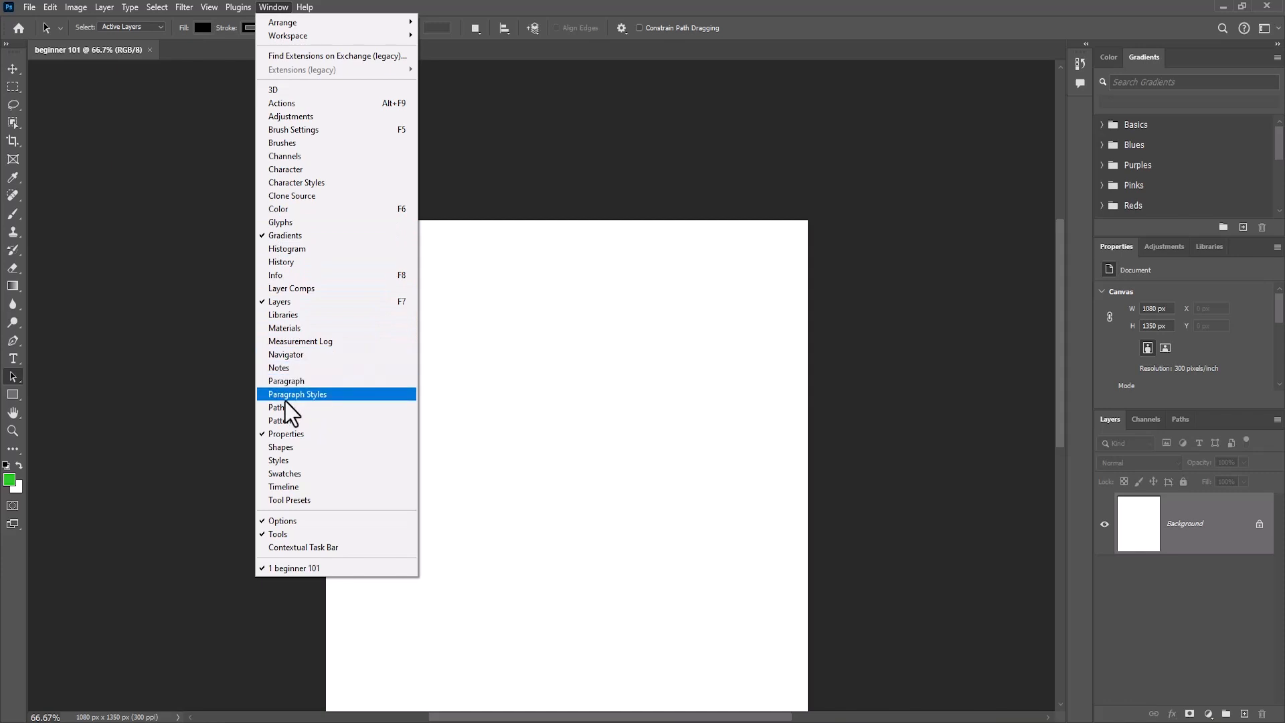
left_click(287, 103)
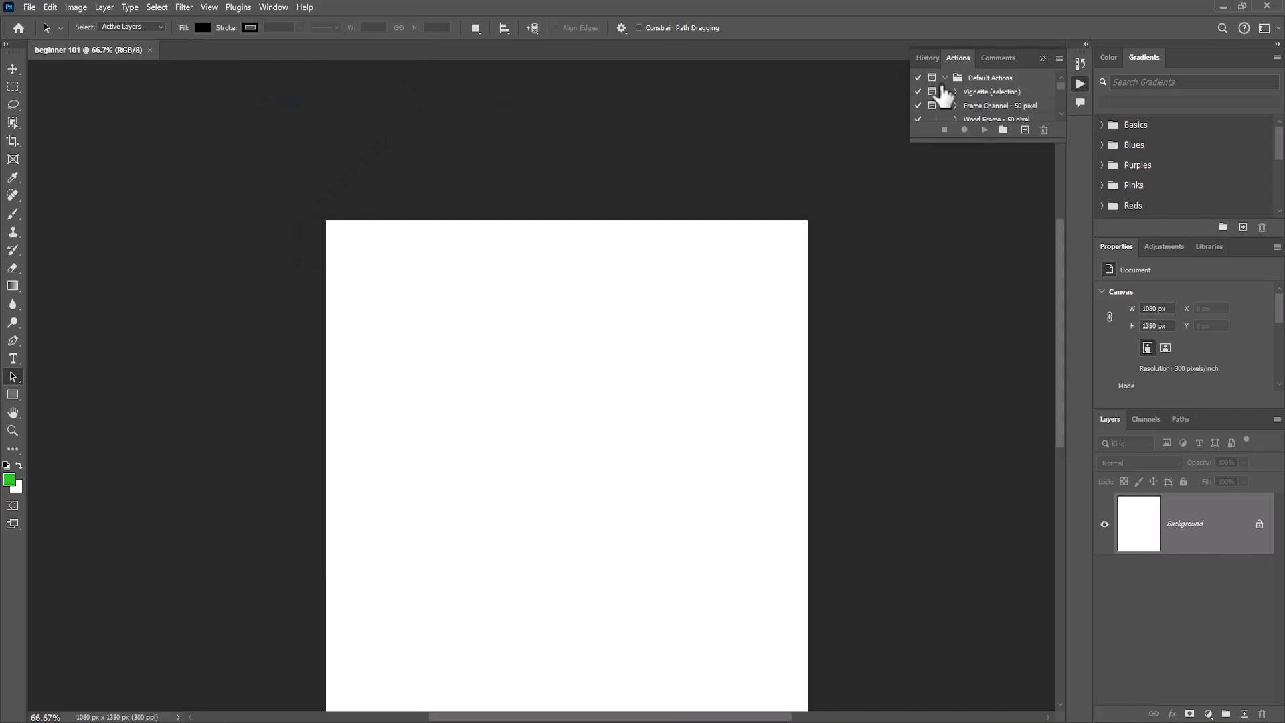
left_click(1042, 58)
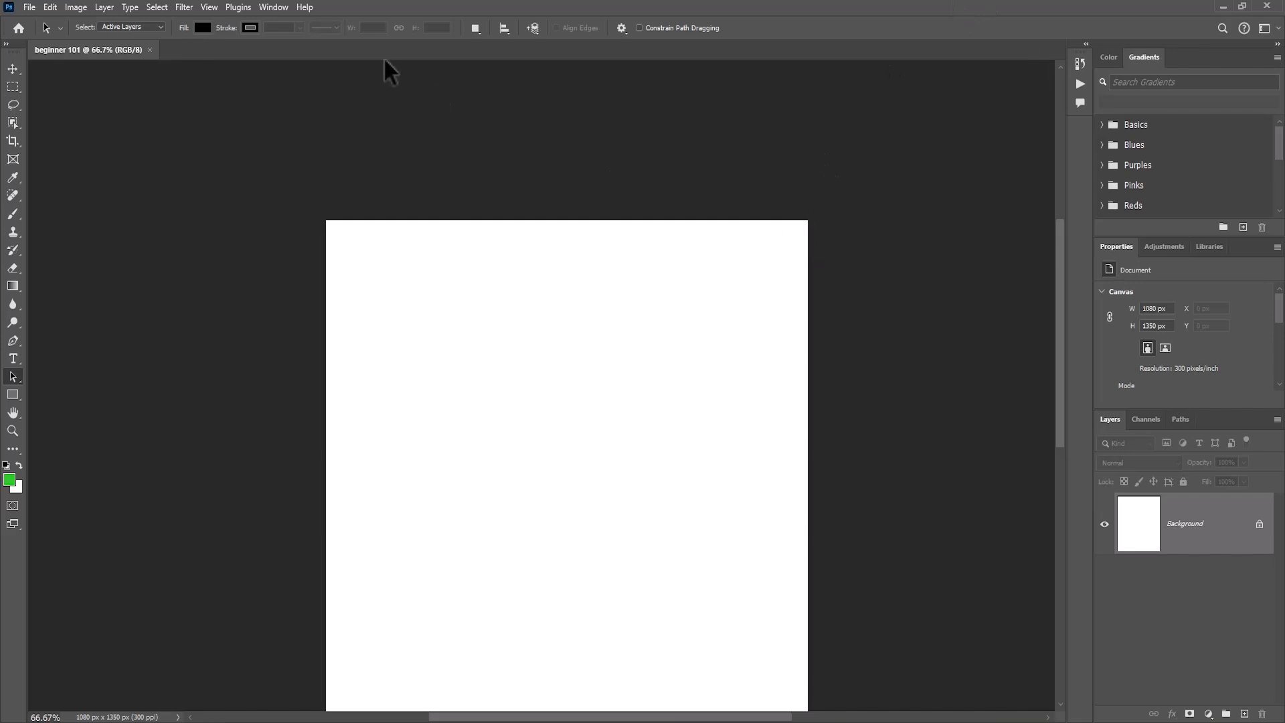
Step: Save the current panel layout as a new workspace named my workspace and check it in the workspace list
left_click(280, 9)
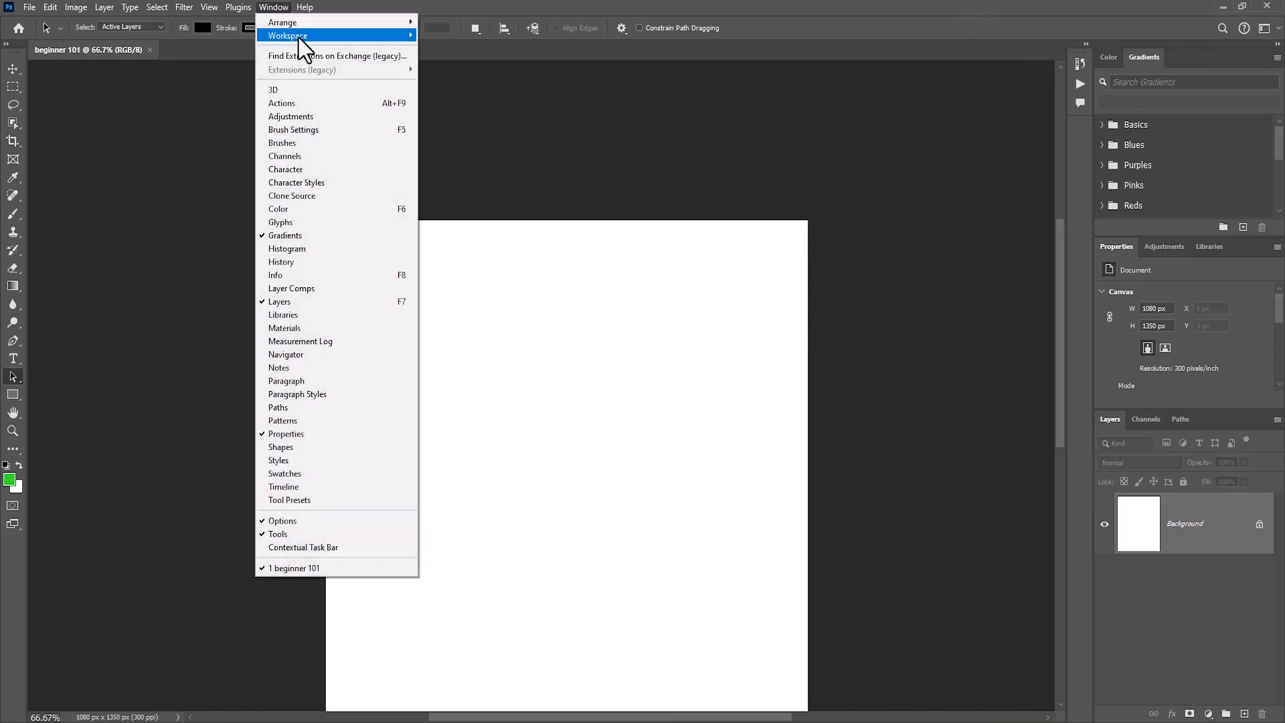
mouse_move(298, 38)
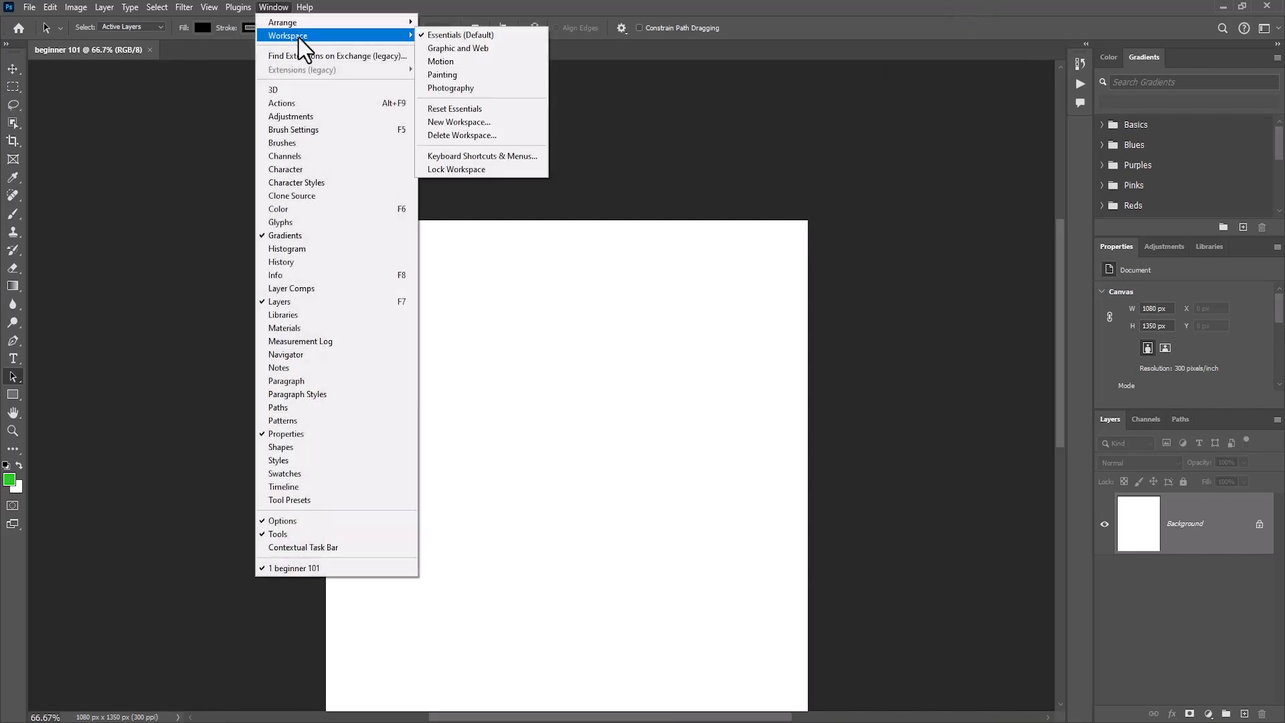
left_click(459, 122)
type("m")
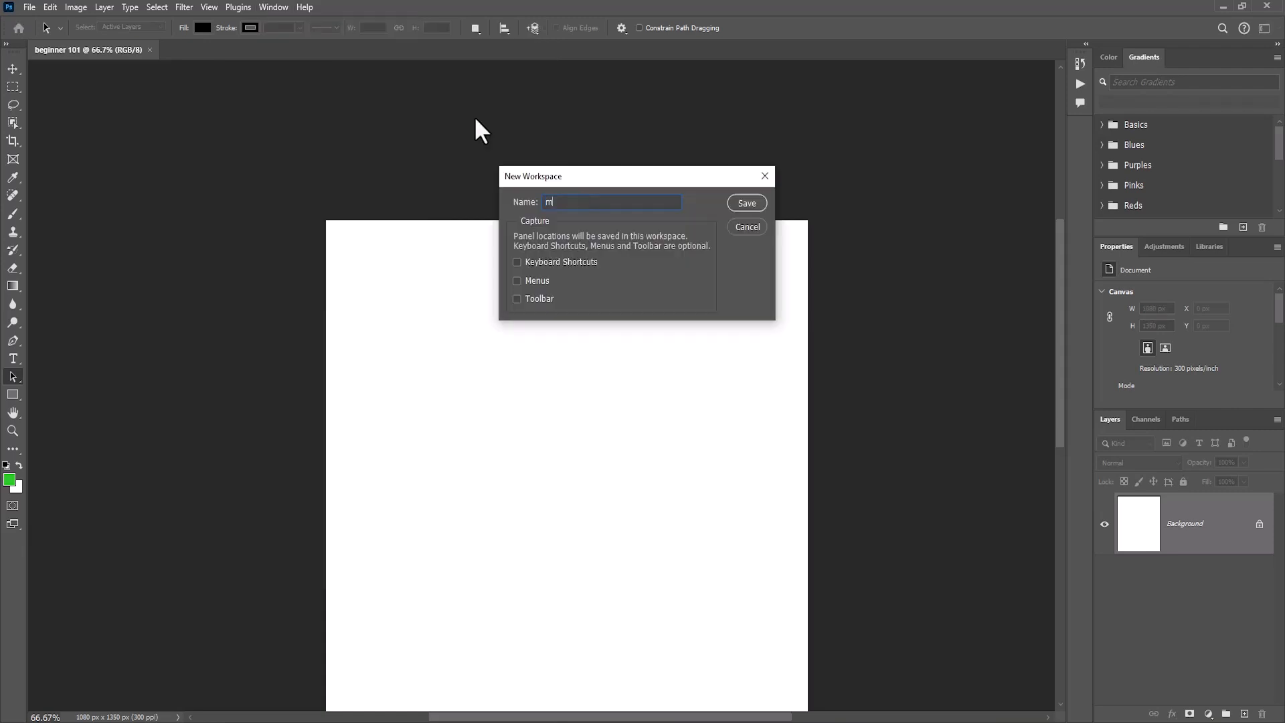
type("y workspace")
left_click(734, 204)
left_click(273, 7)
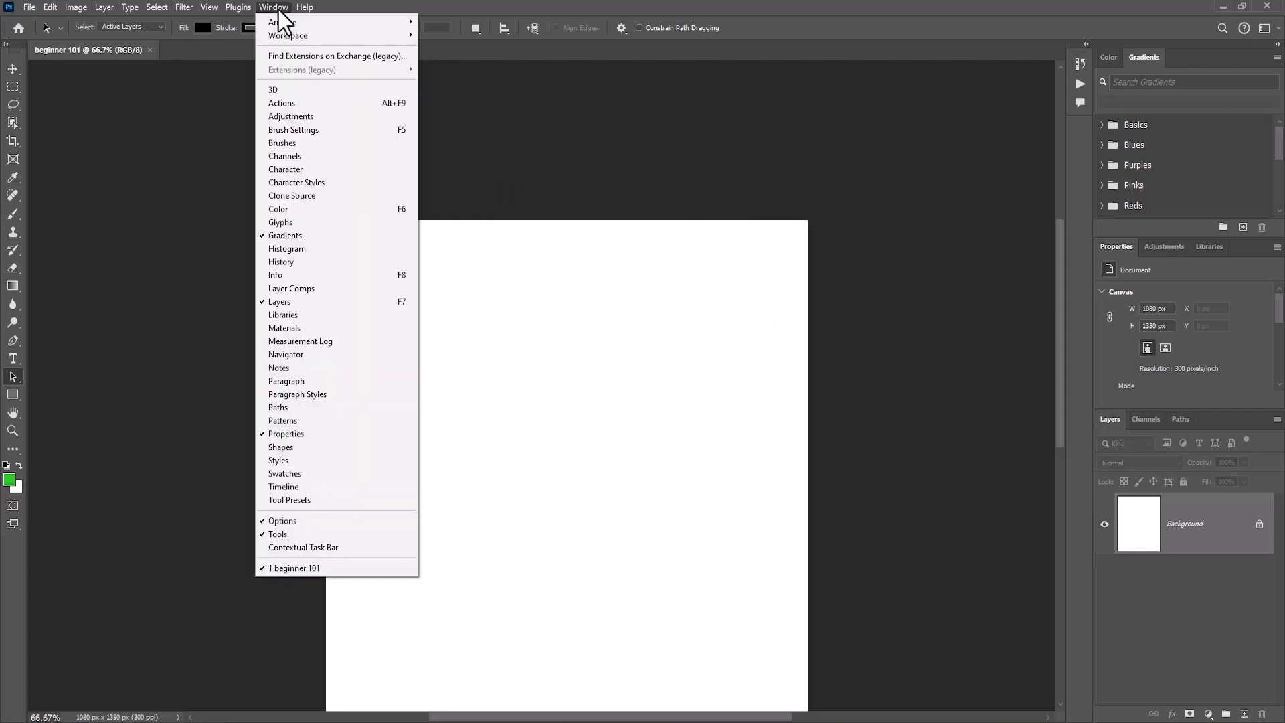
mouse_move(300, 34)
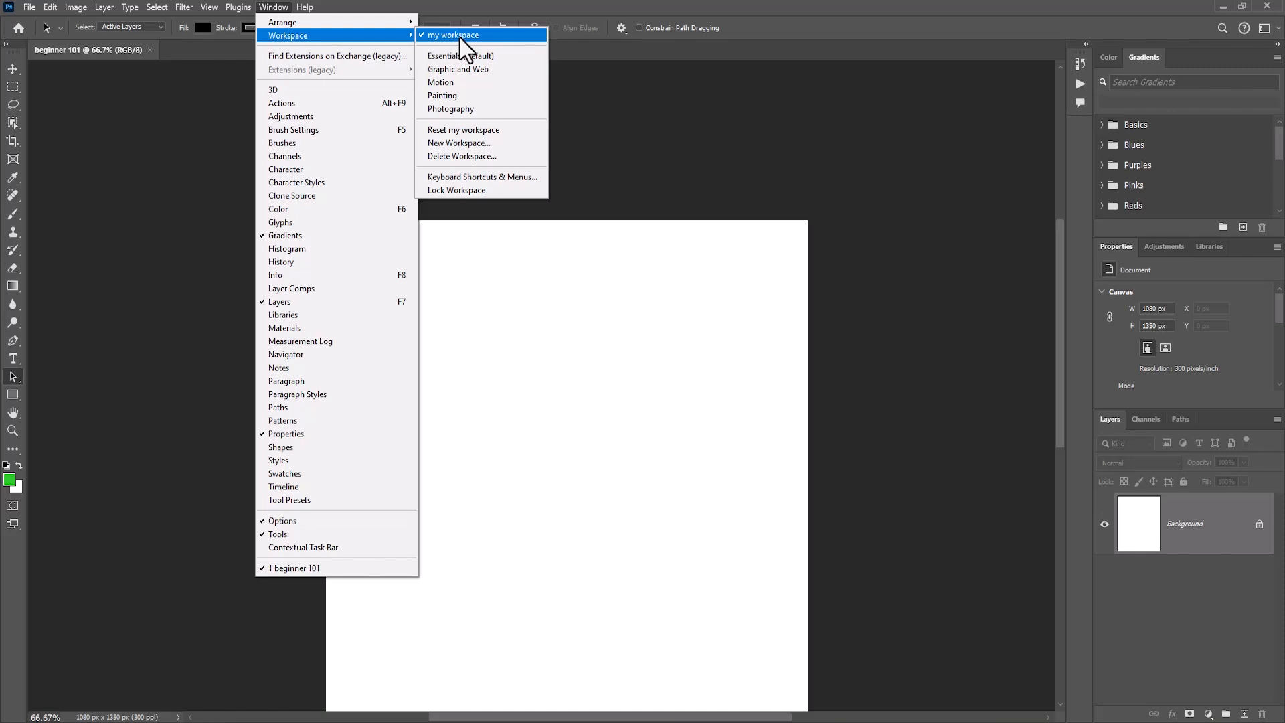
left_click(649, 153)
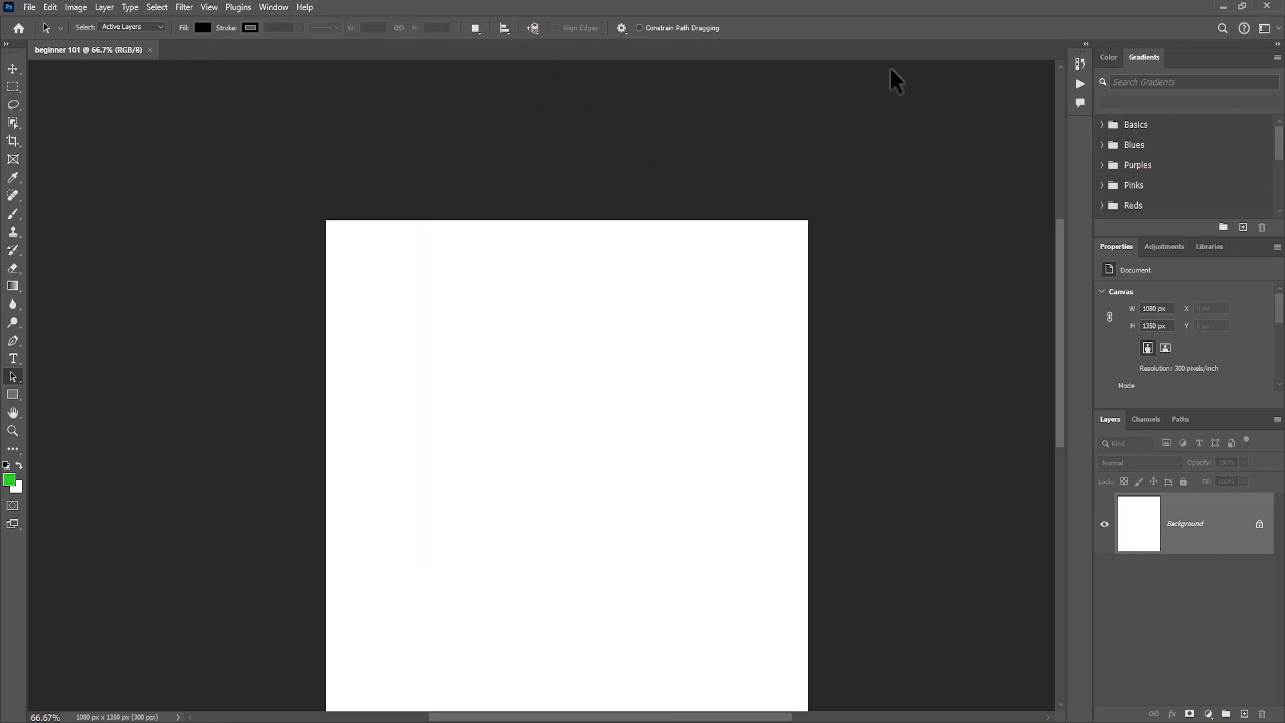
Step: Float the Color and Gradients panels over the canvas, and reset my workspace to its saved layout
left_click_drag(1111, 62, 768, 210)
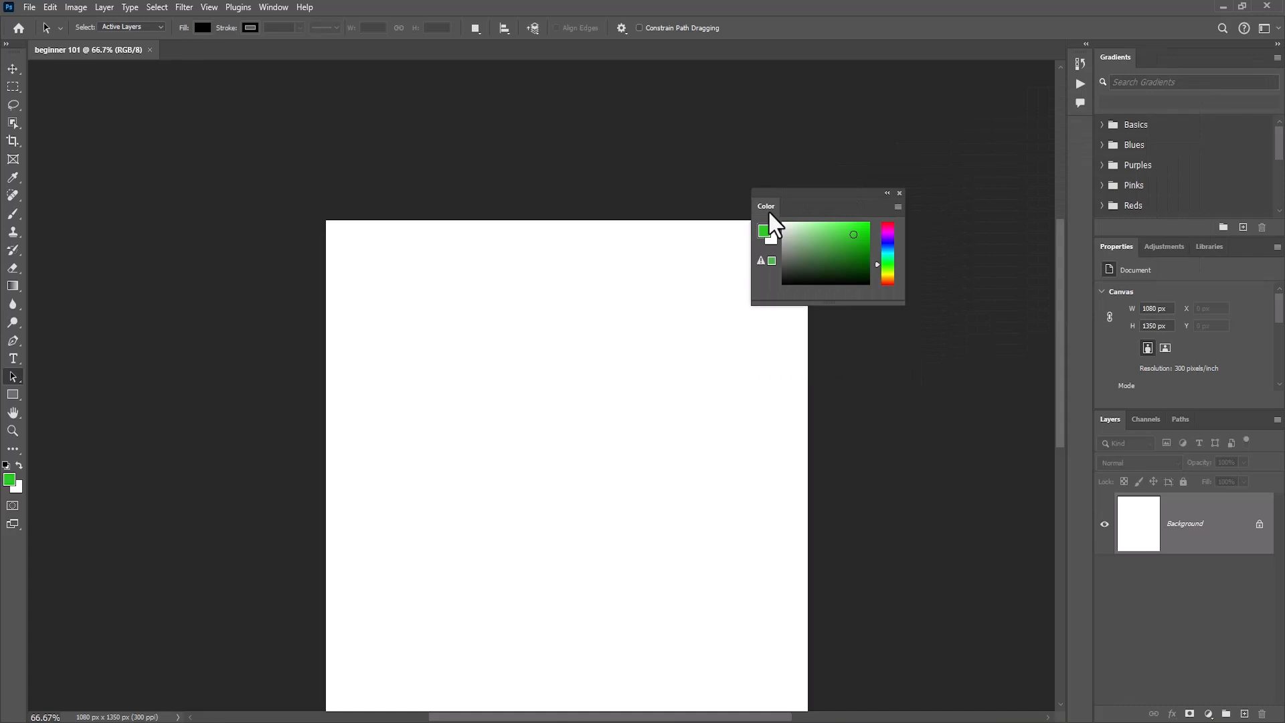
left_click_drag(1113, 58, 636, 355)
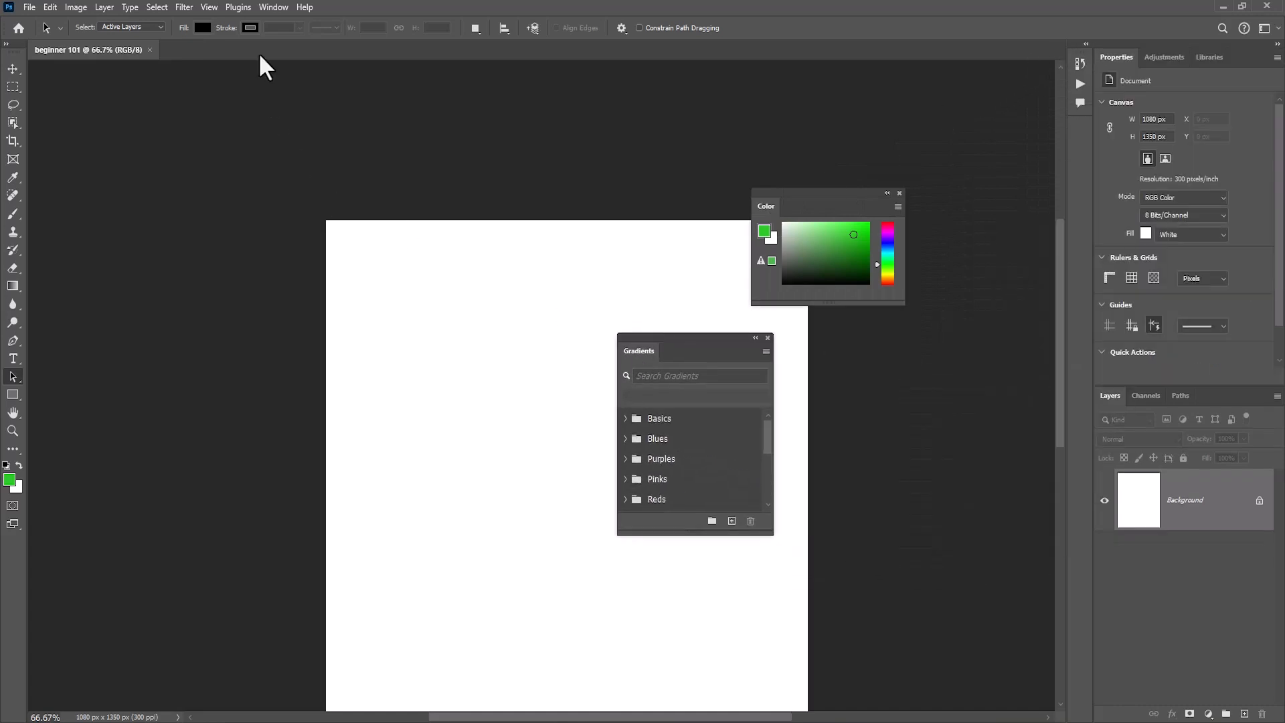
left_click(270, 9)
mouse_move(307, 38)
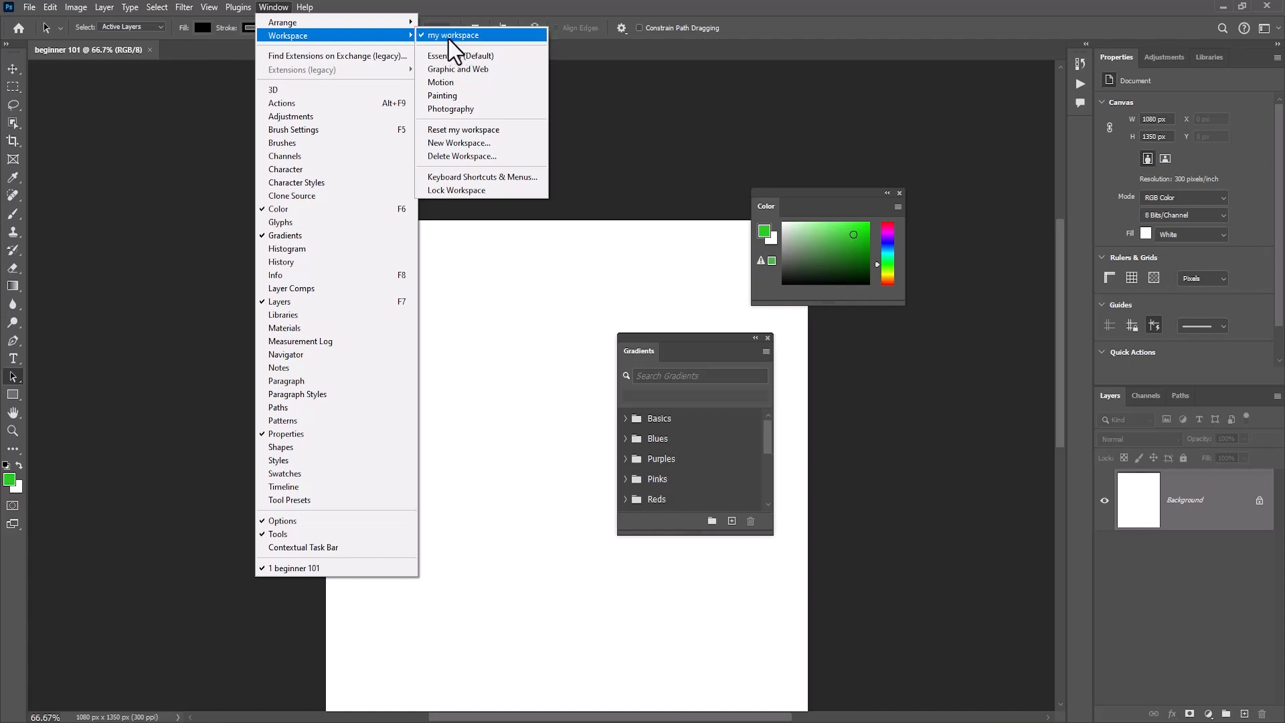
left_click(468, 131)
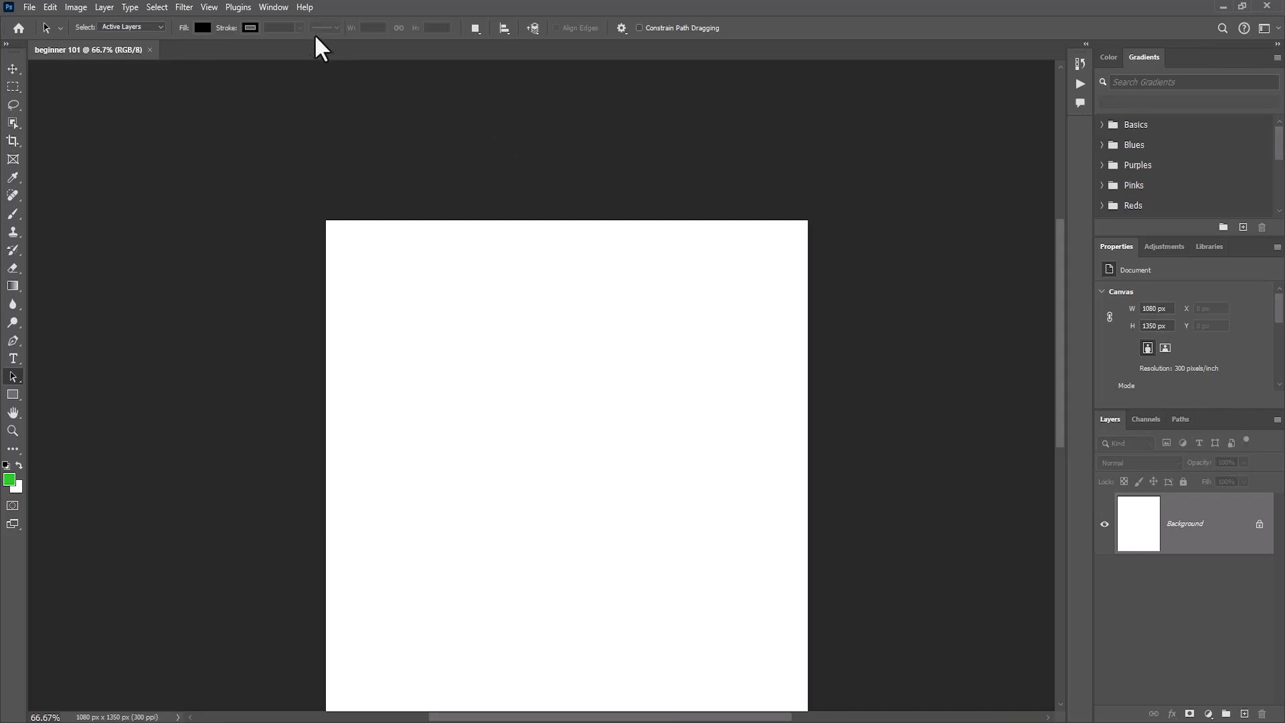
Step: Try out the Graphic and Web workspace, and switch to the Painting workspace
left_click(276, 8)
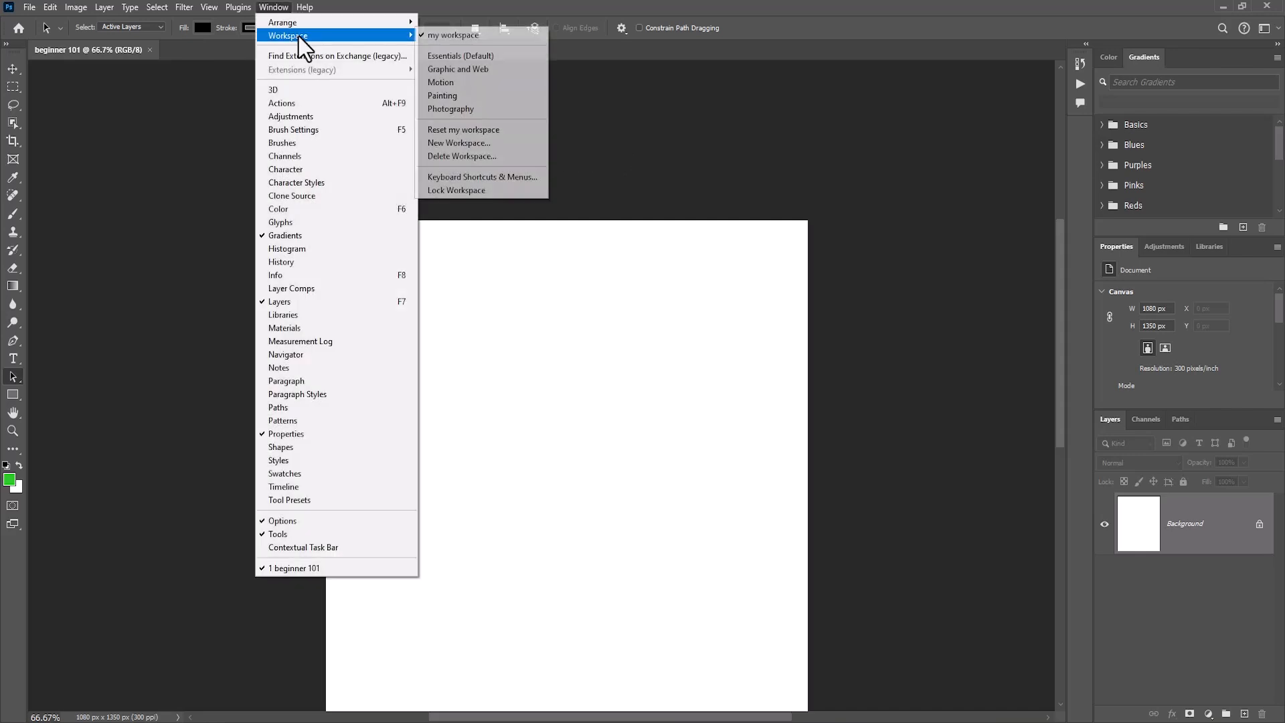
left_click(452, 71)
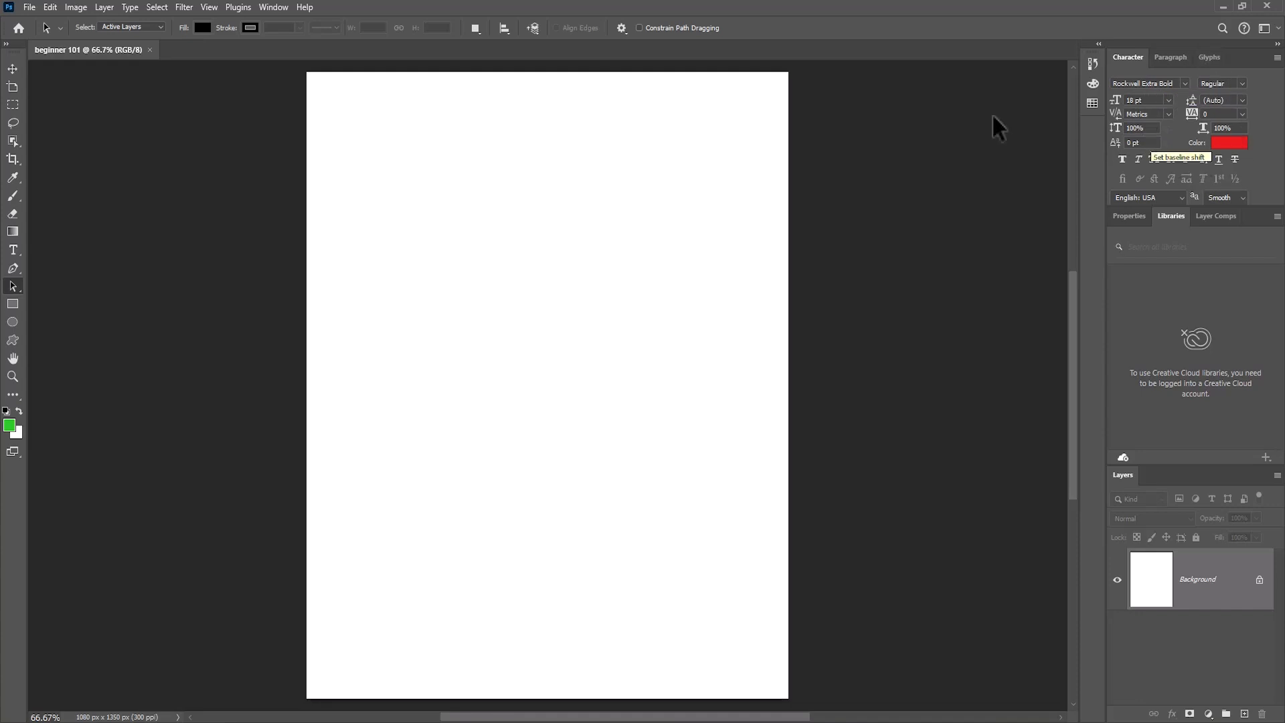
left_click(274, 7)
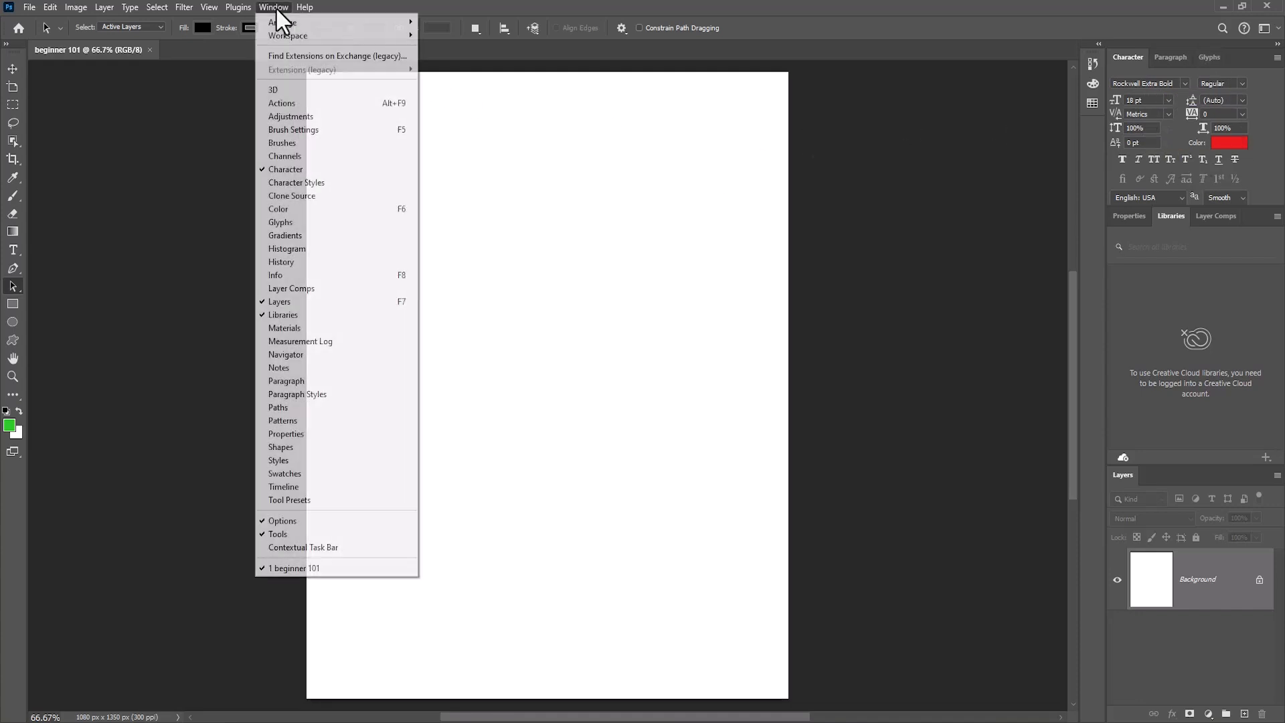
mouse_move(320, 36)
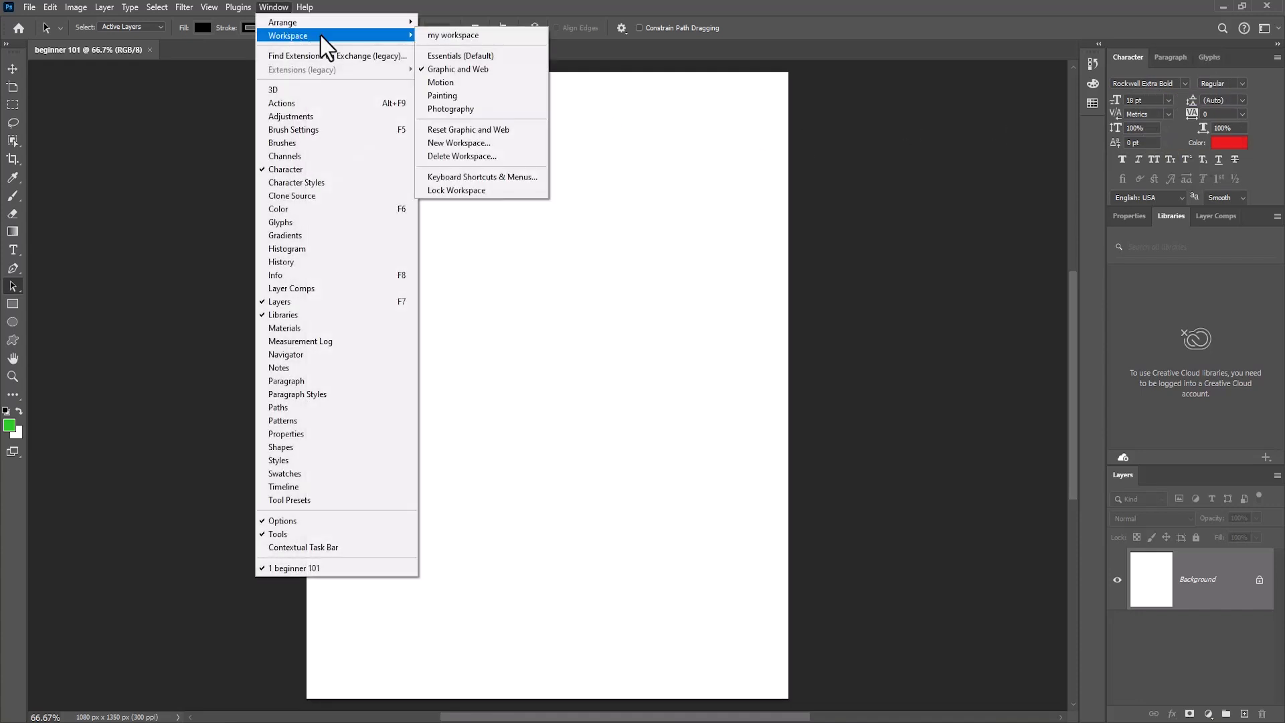
left_click(444, 95)
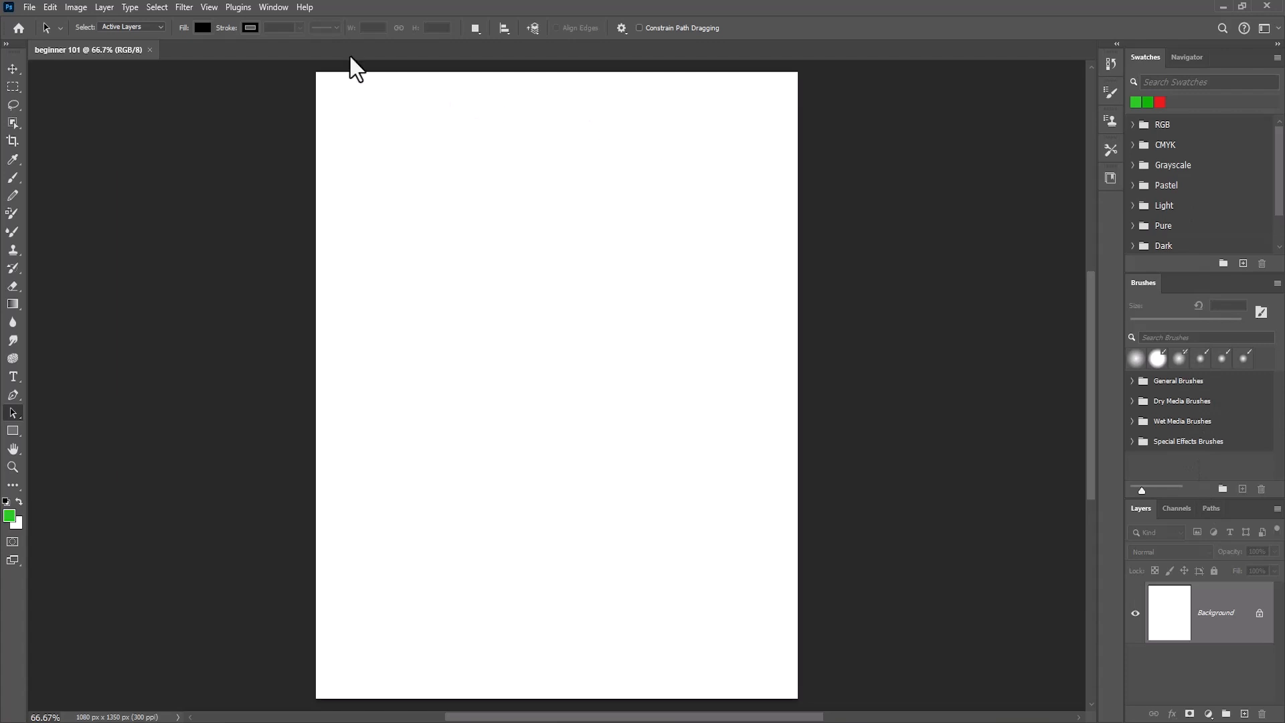
Step: Switch the workspace to Photography
left_click(282, 8)
mouse_move(295, 35)
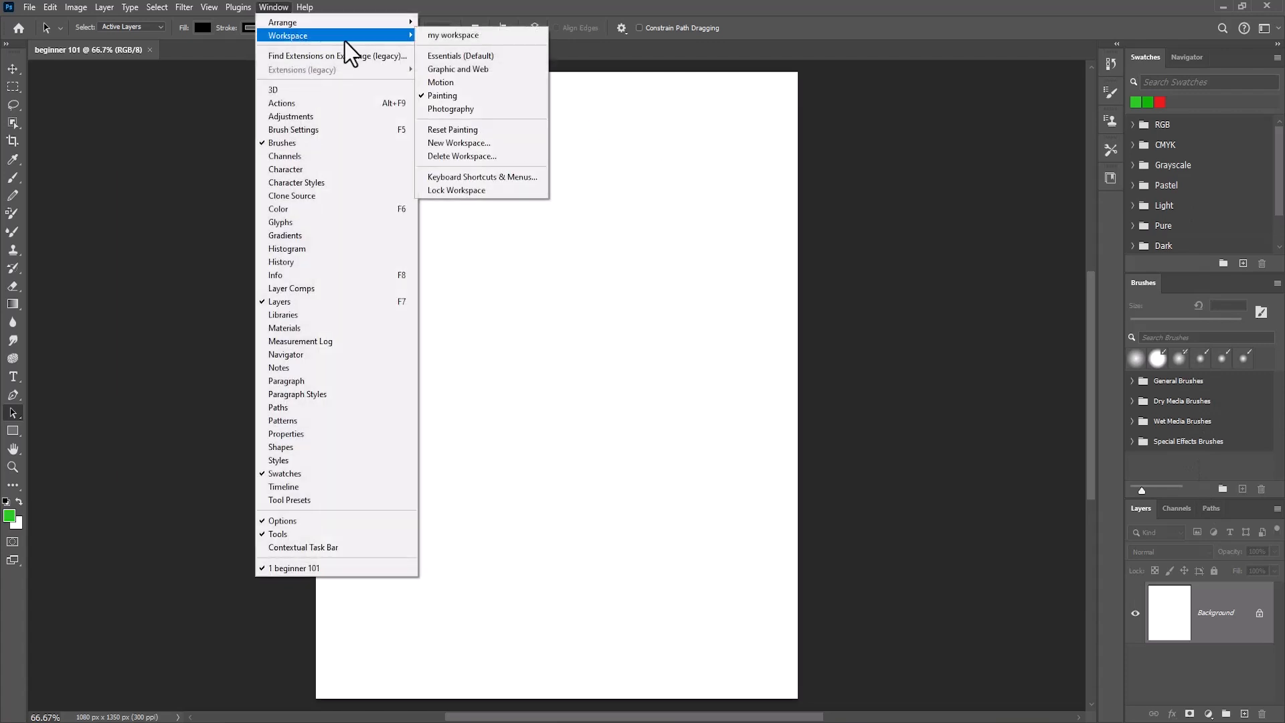
left_click(451, 110)
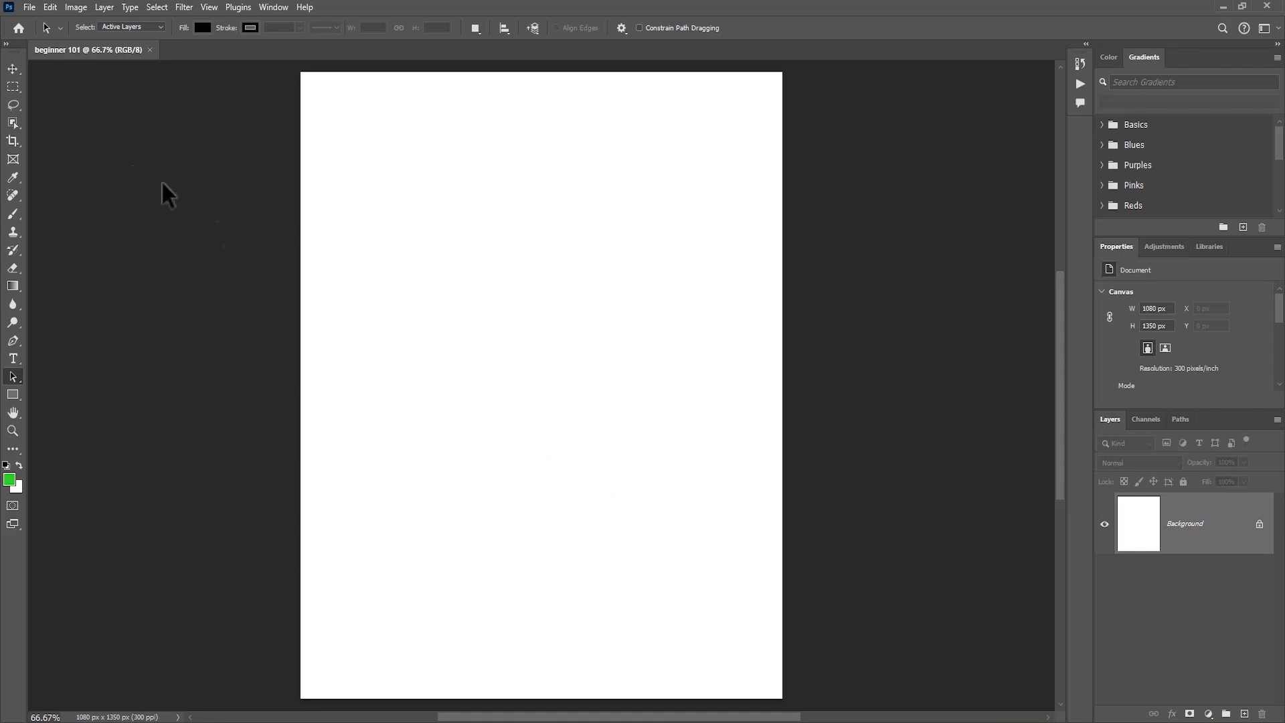
Step: Open the portrait of the woman in the white top (file ending in 2744193) from Saved Pictures as its own document
left_click(28, 8)
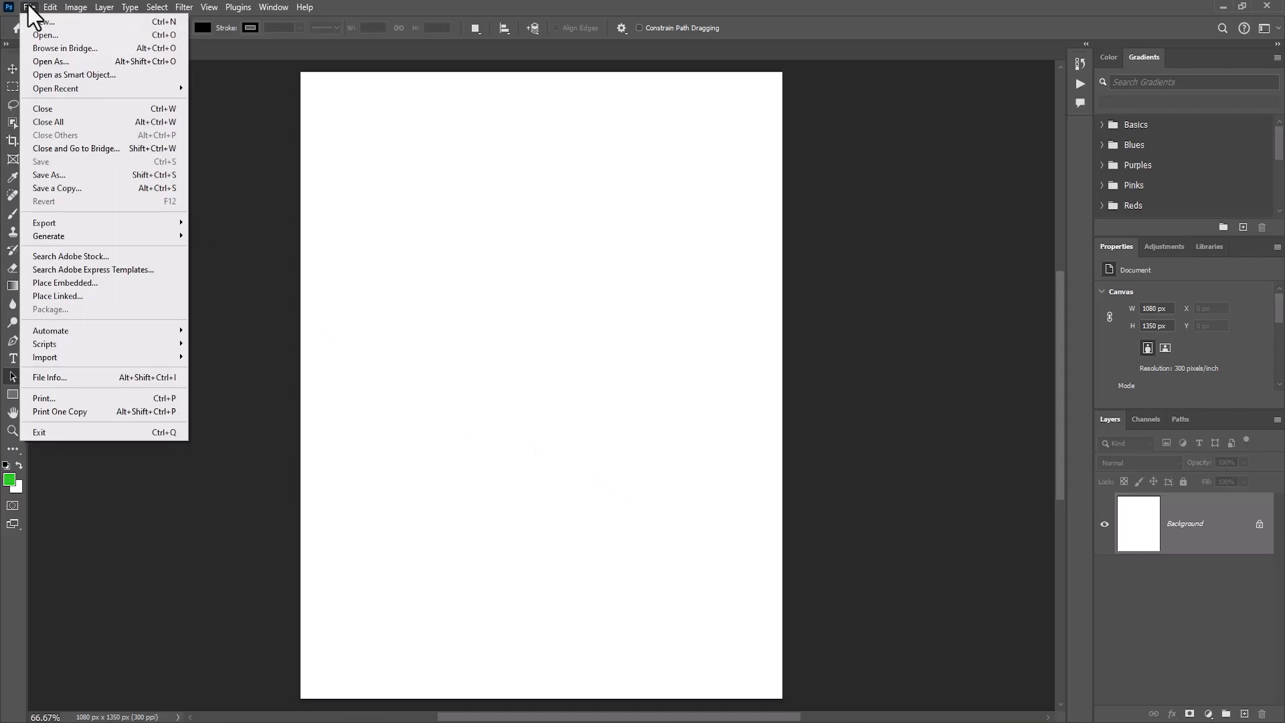
left_click(54, 36)
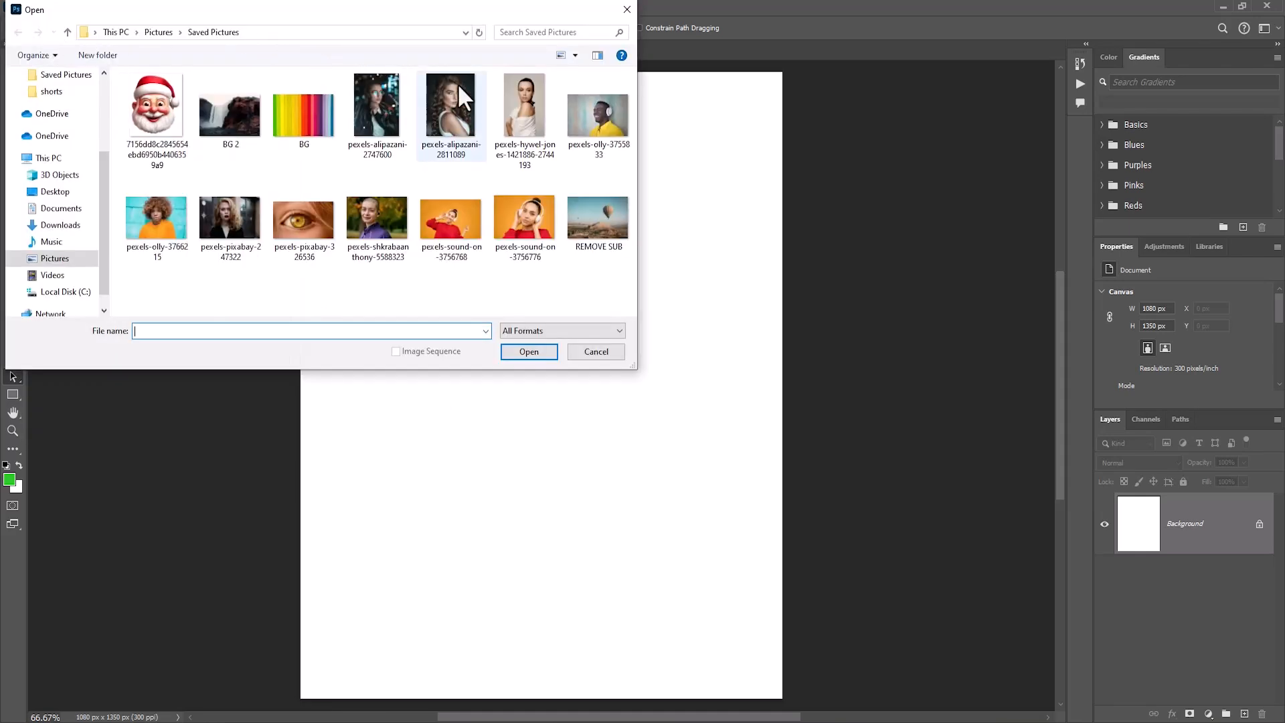
left_click(520, 118)
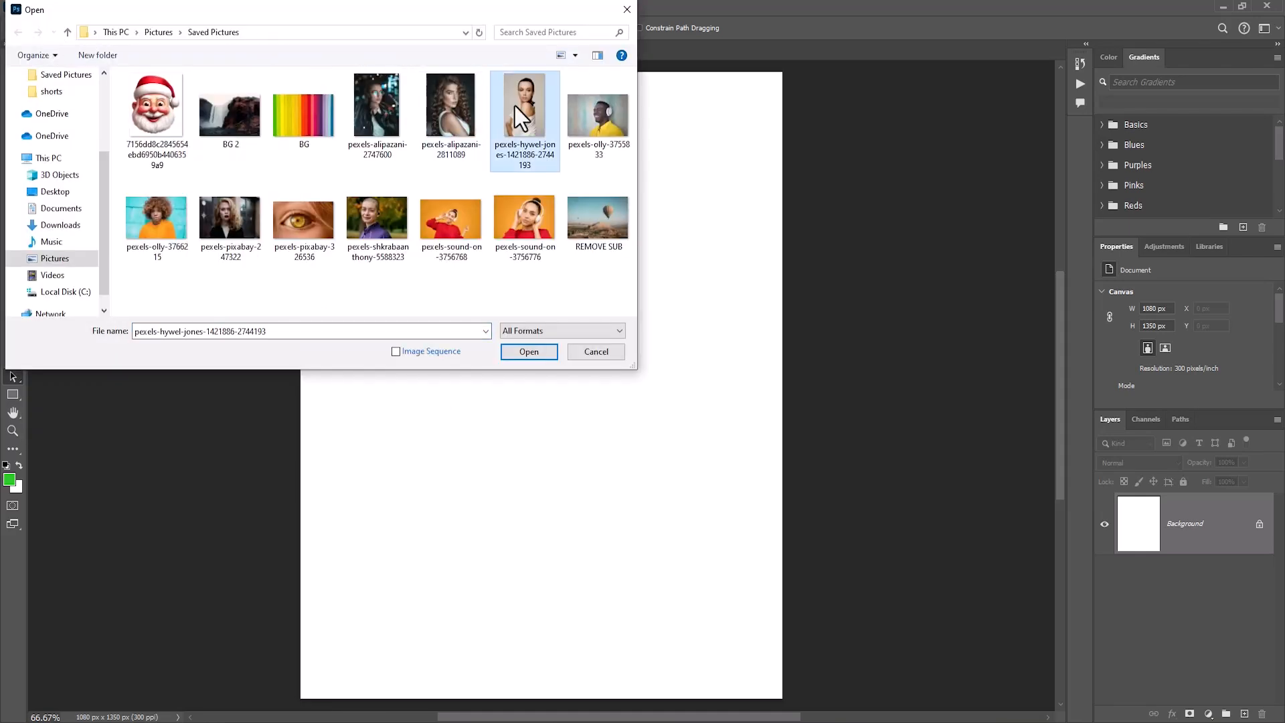
left_click(545, 349)
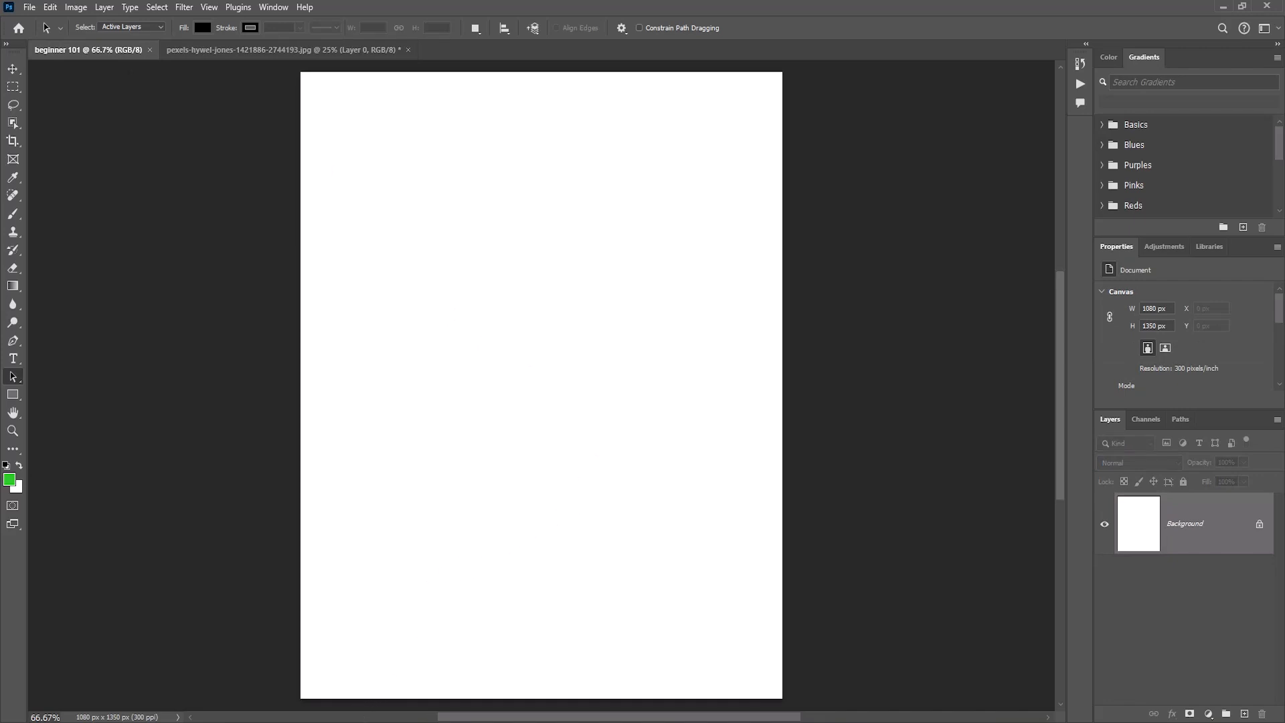
Step: Place the curly-haired portrait ending in 2811089 from the Saved Pictures folder into beginner 101 and scale it slightly to fill the canvas
left_click(358, 720)
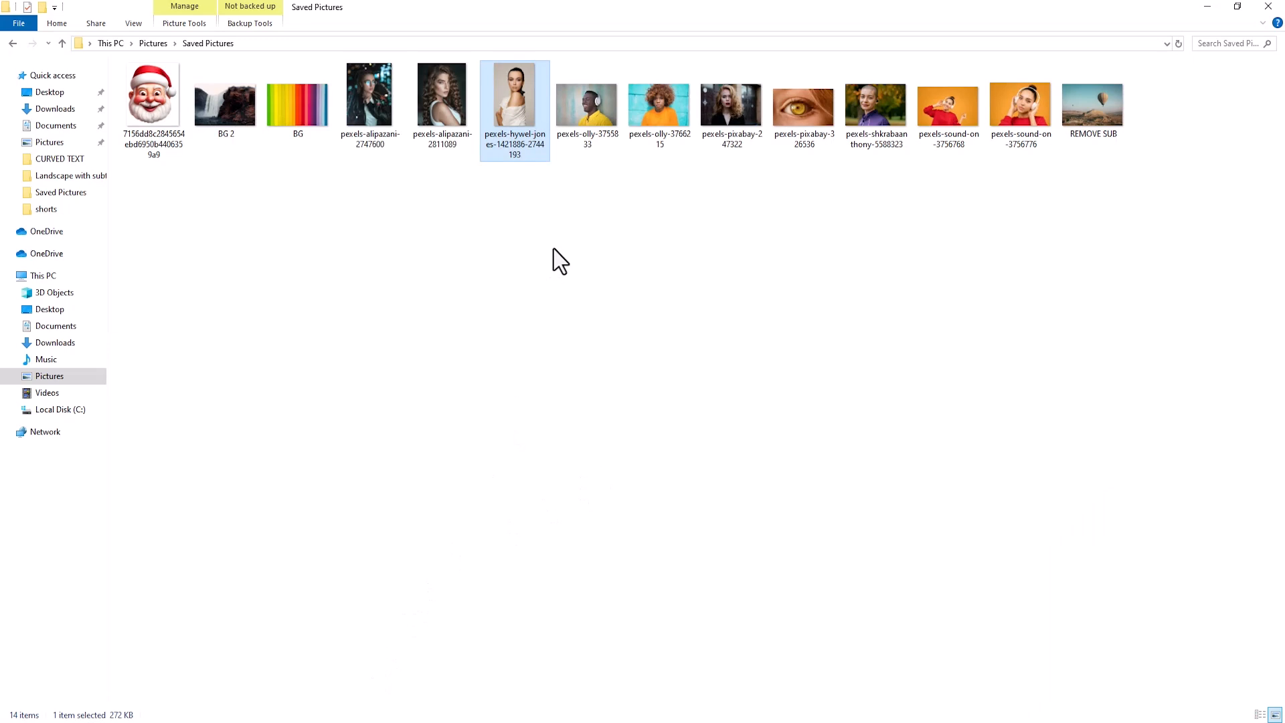
left_click_drag(462, 118, 541, 412)
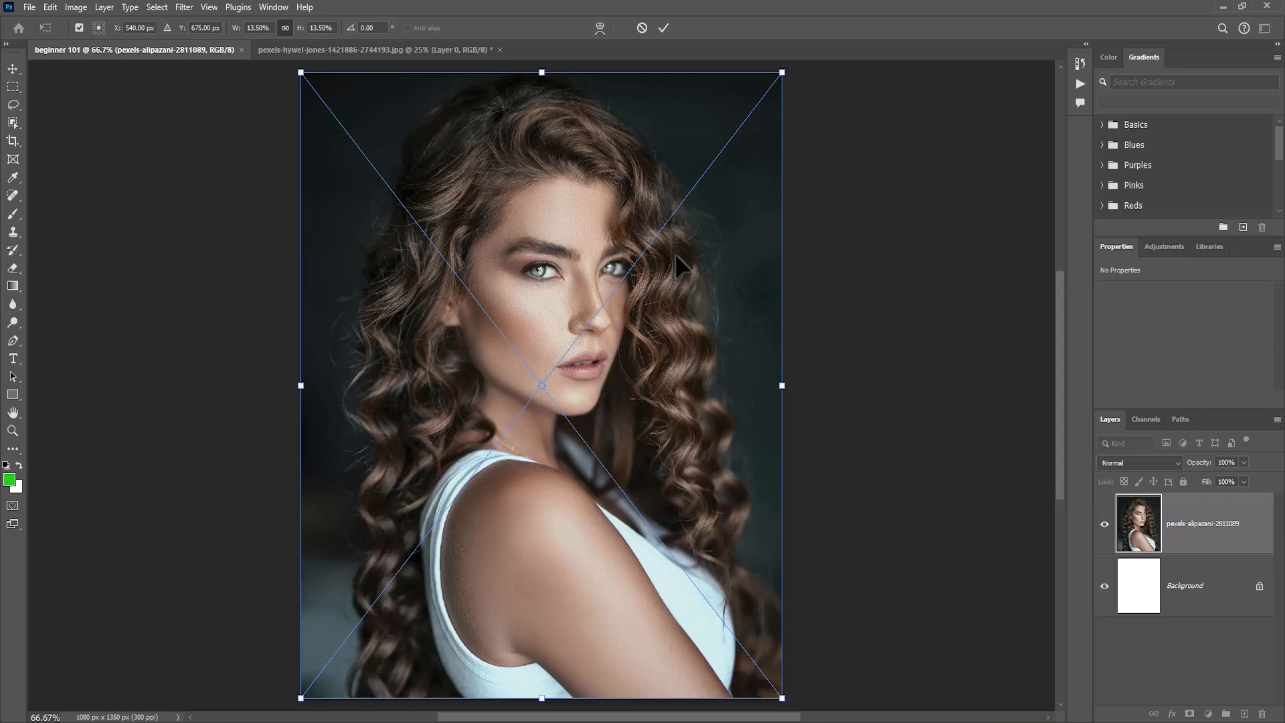
mouse_move(784, 72)
left_mouse_down()
mouse_move(723, 151)
mouse_move(784, 71)
left_mouse_up()
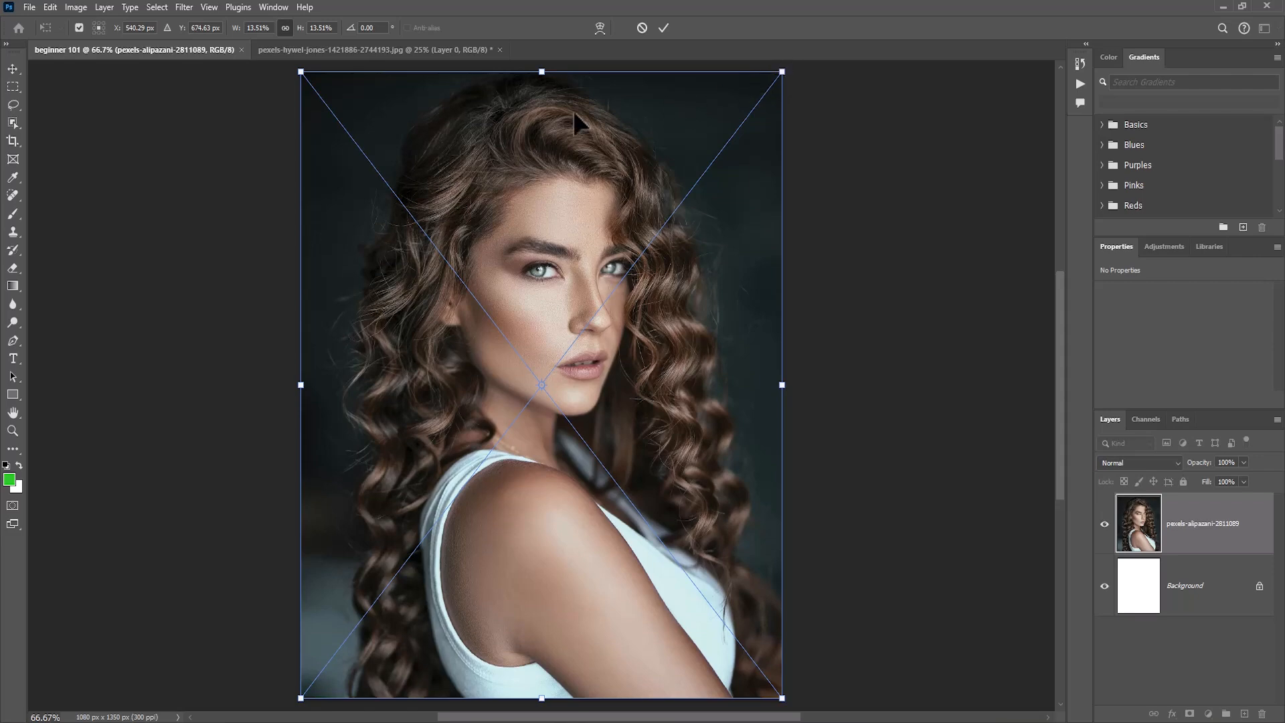
Step: Commit the placed portrait, and open pexels-pixabay-247322 from the Saved Pictures folder as a separate document
left_click(451, 51)
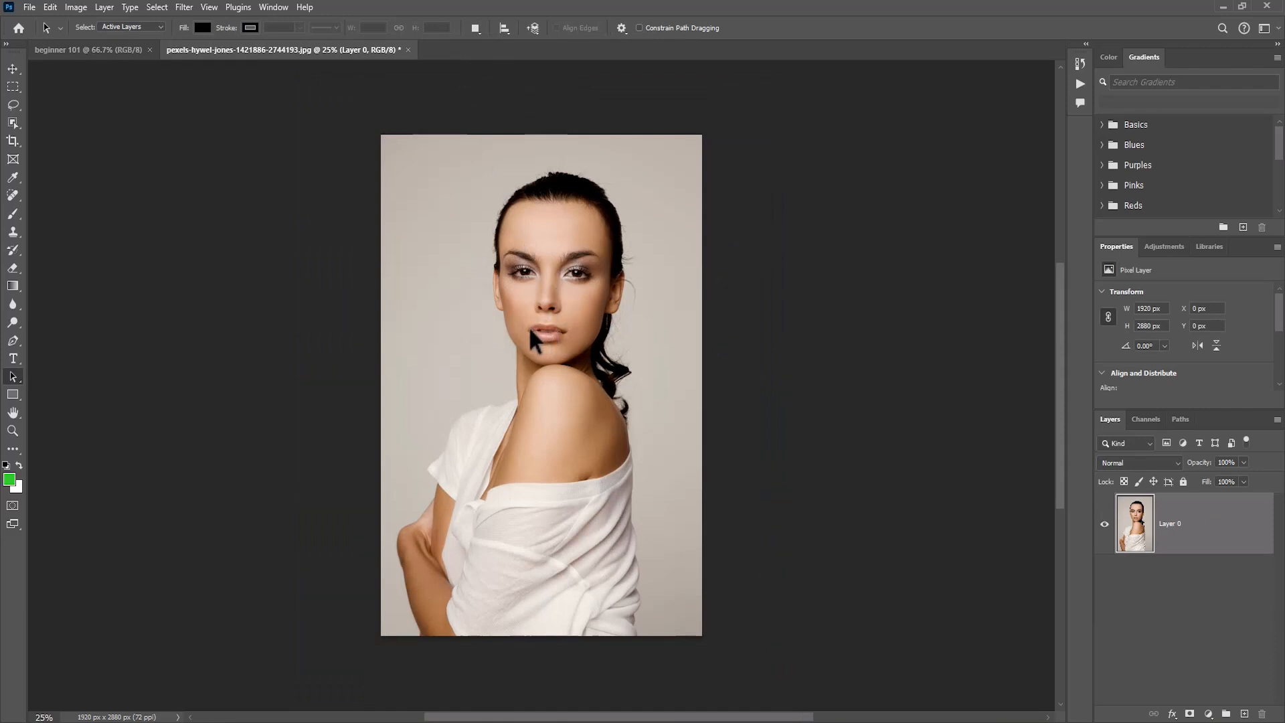
left_click(117, 51)
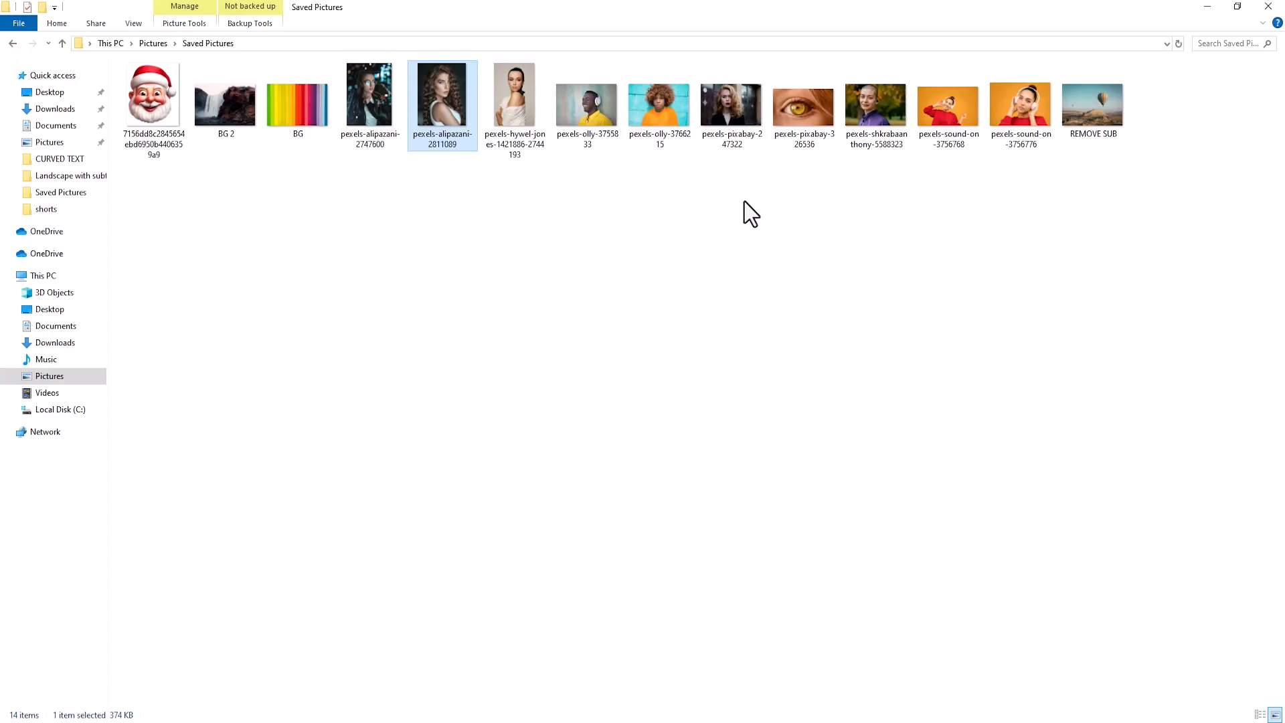
left_click_drag(732, 104, 567, 47)
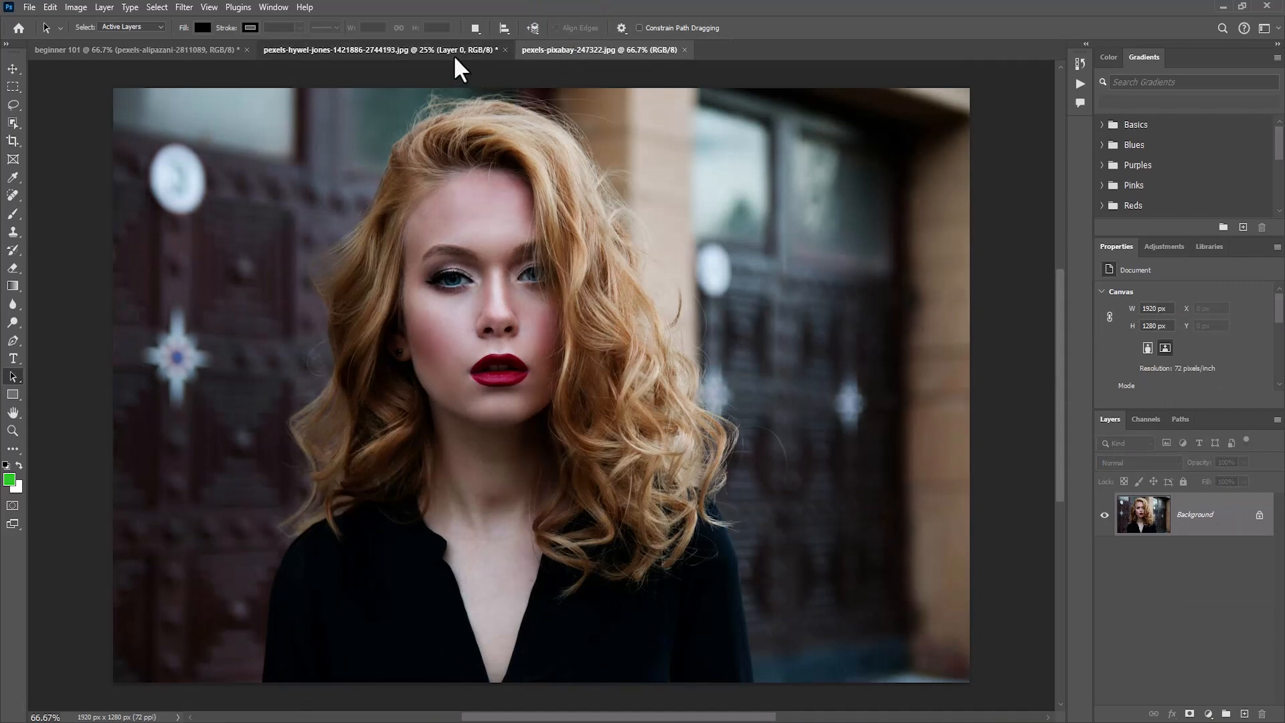
Step: Look through the open documents one after another, and return to pexels-pixabay-247322.jpg
left_click(415, 52)
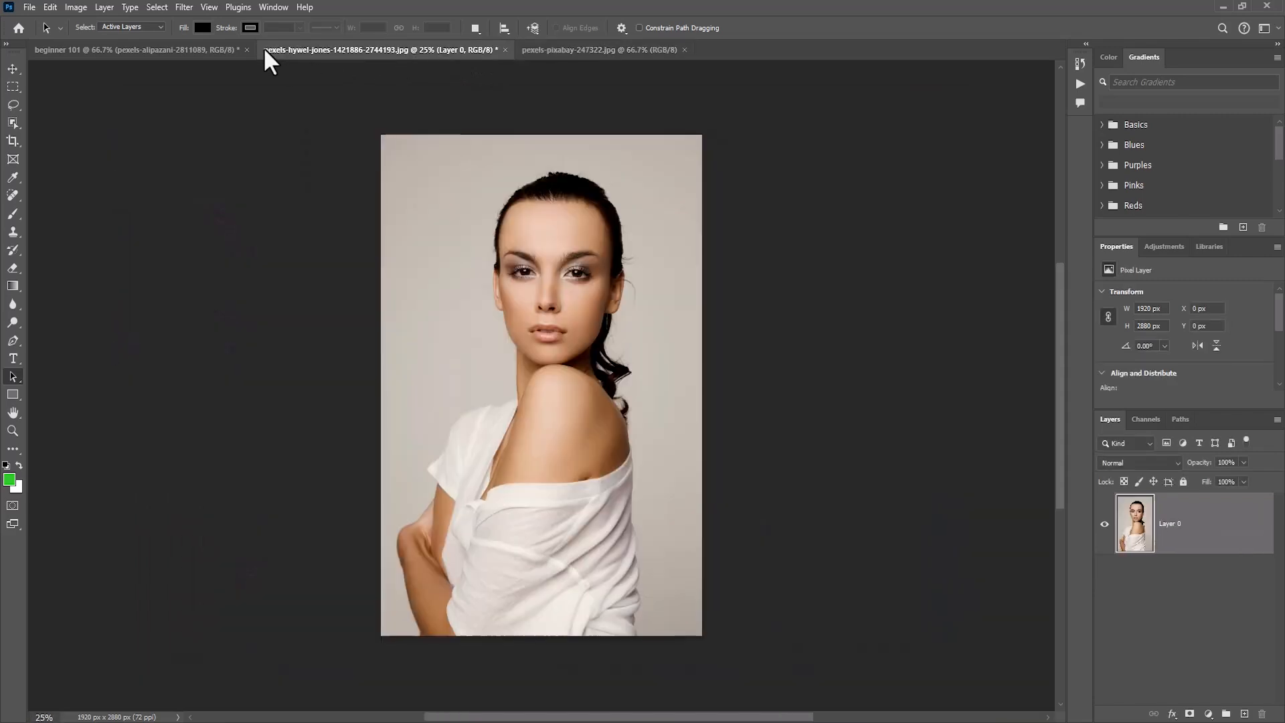
left_click(214, 52)
left_click(327, 54)
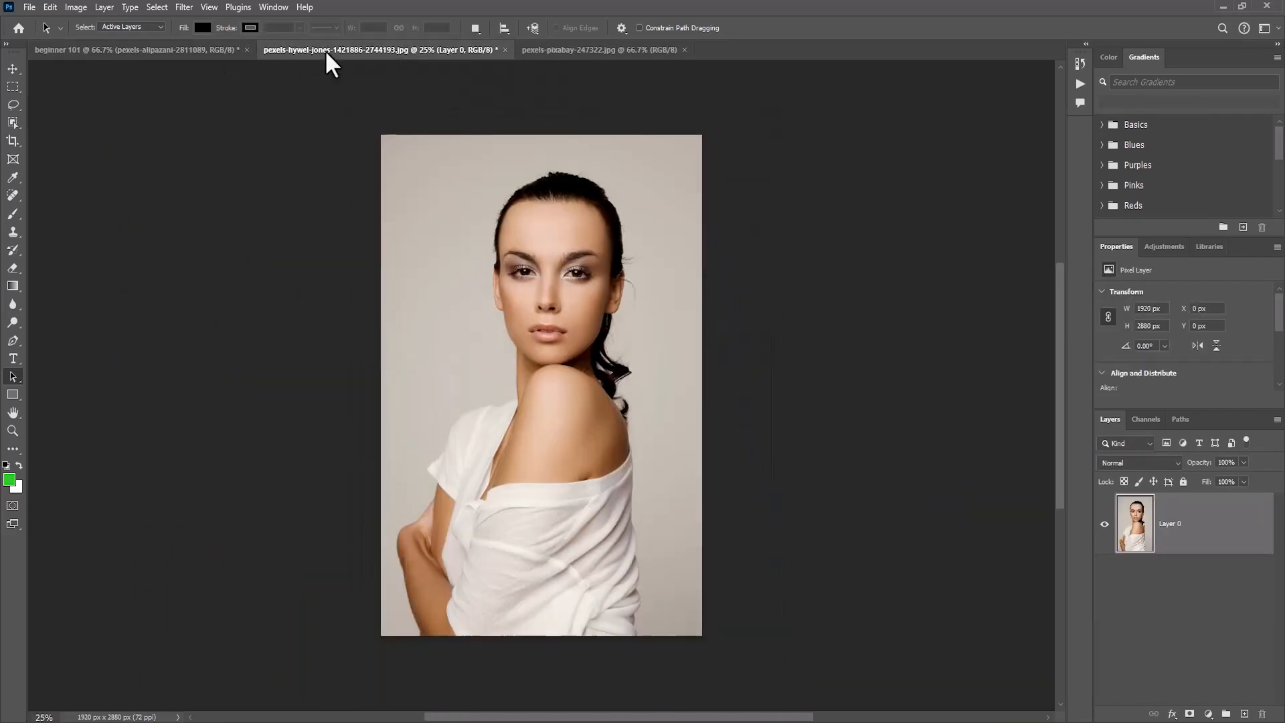
left_click(549, 51)
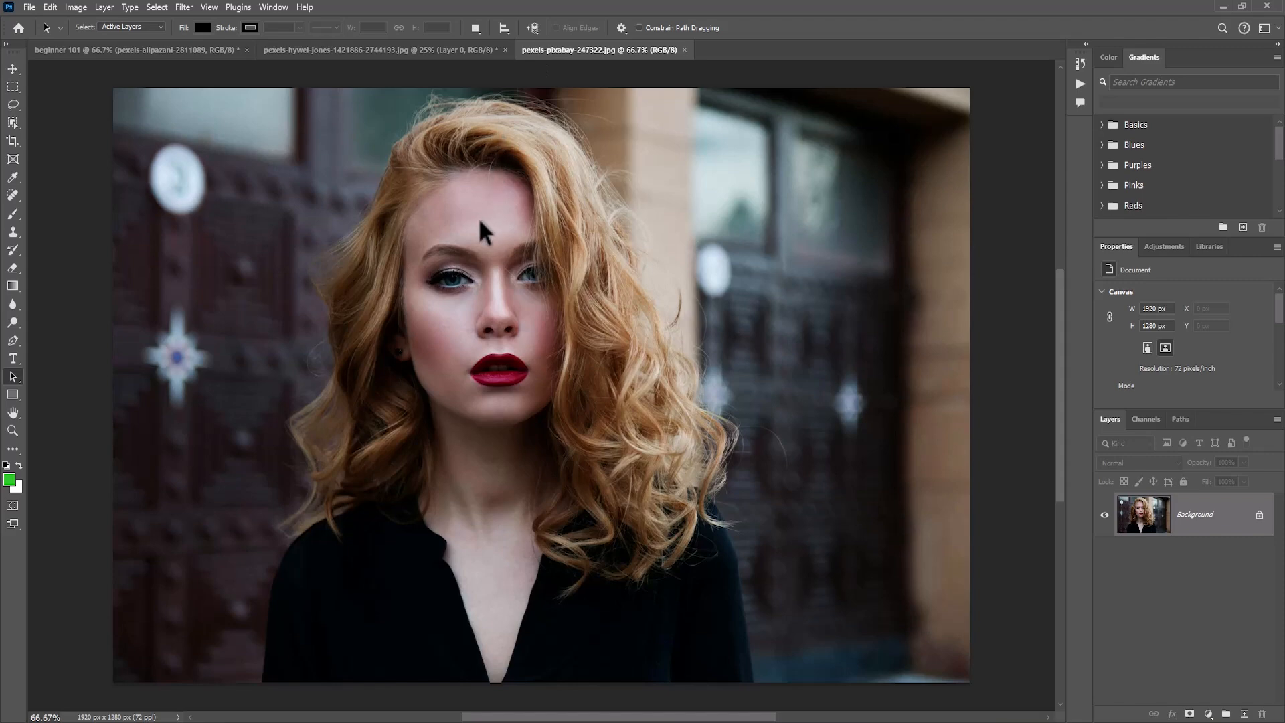
Step: Review the Photo, Print, Art & Illustration and Web presets and the name, width and height settings for new documents, without creating one
left_click(30, 8)
left_click(42, 22)
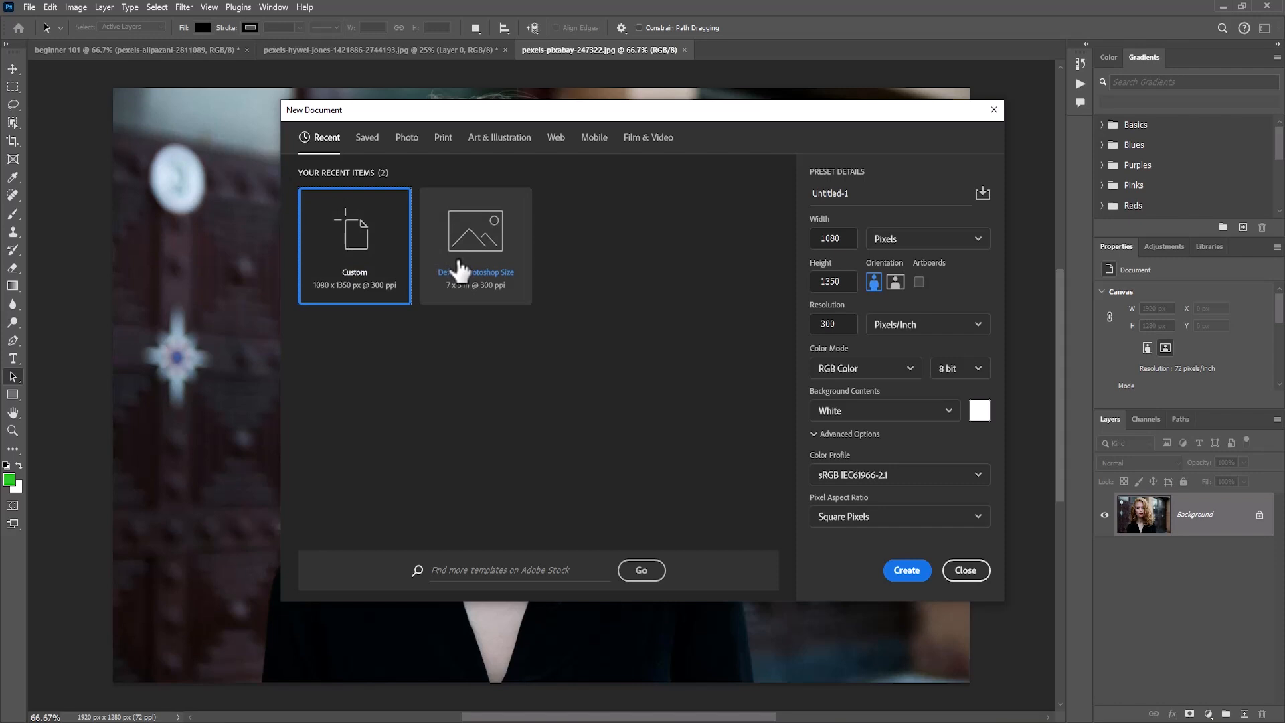
left_click(403, 139)
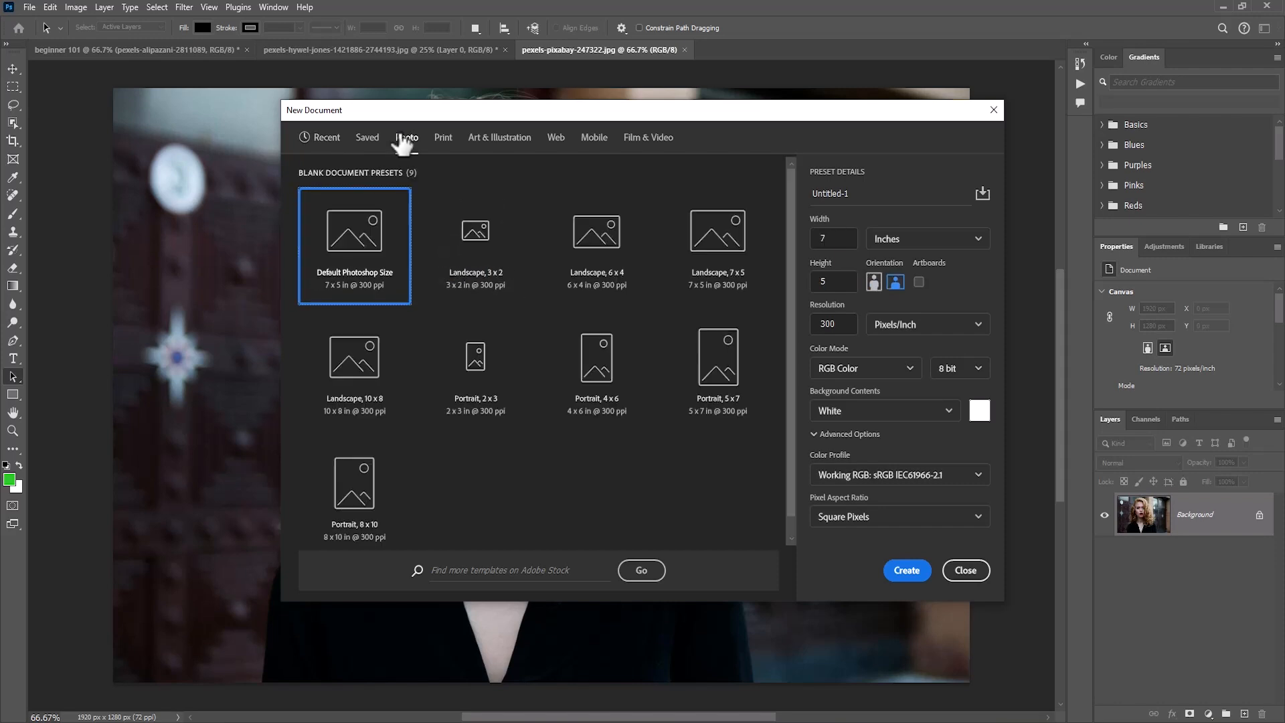
left_click(444, 139)
left_click(492, 140)
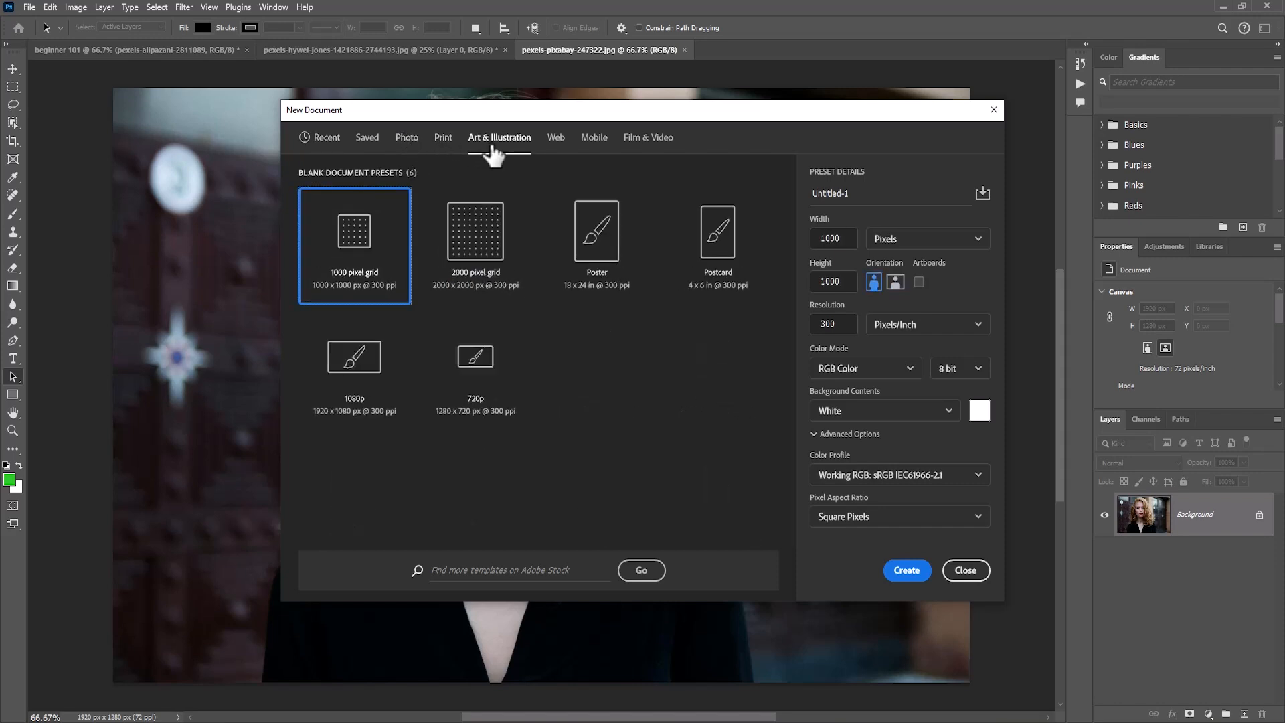
left_click(554, 141)
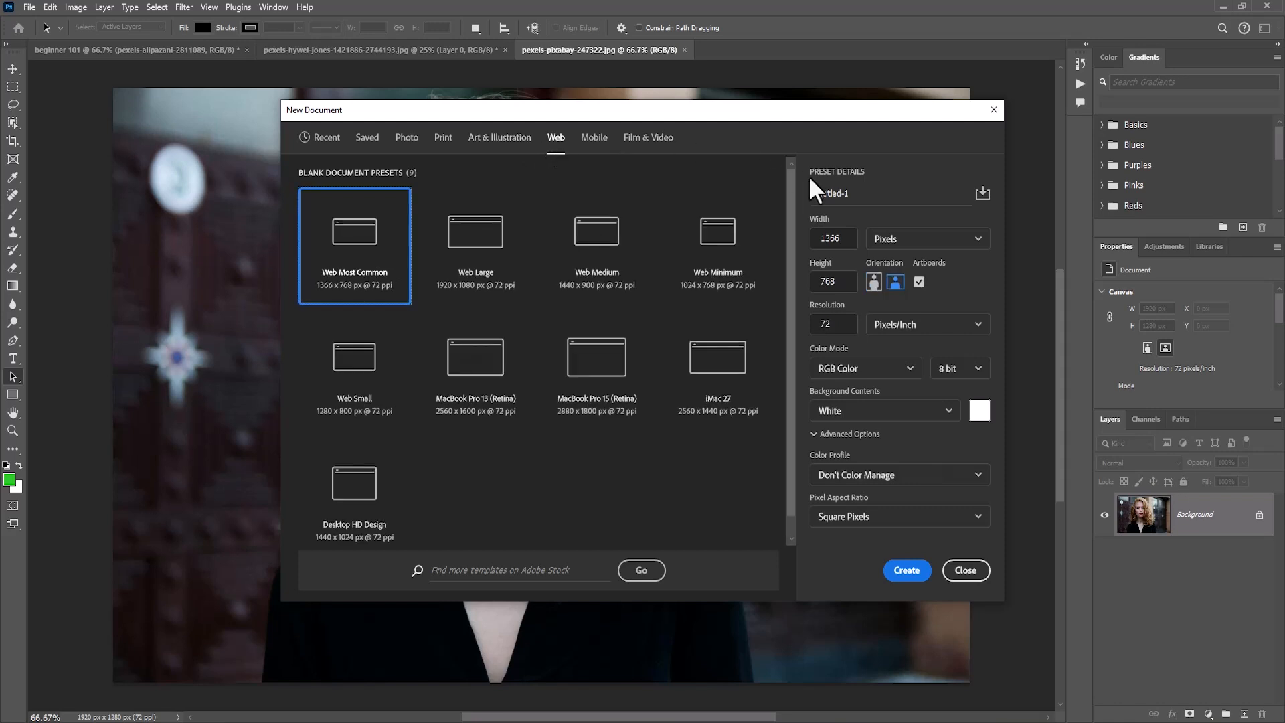
left_click(855, 199)
left_click(839, 240)
left_click(844, 282)
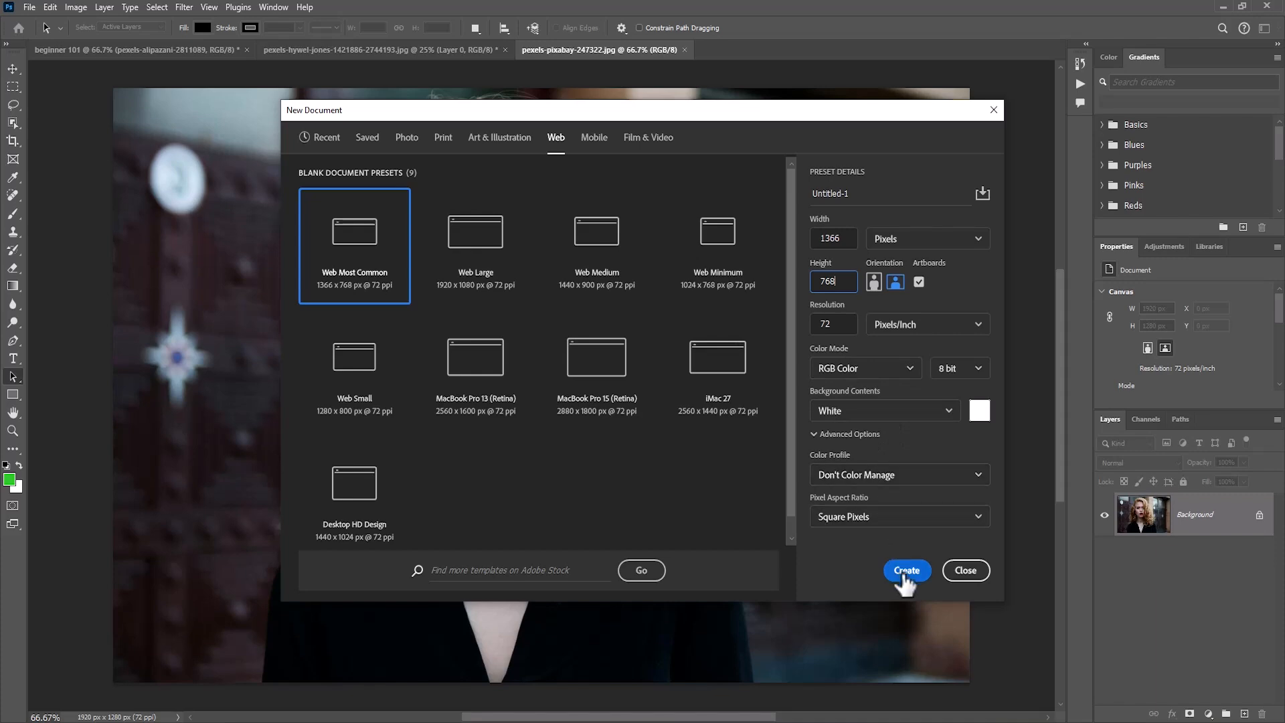
left_click(964, 571)
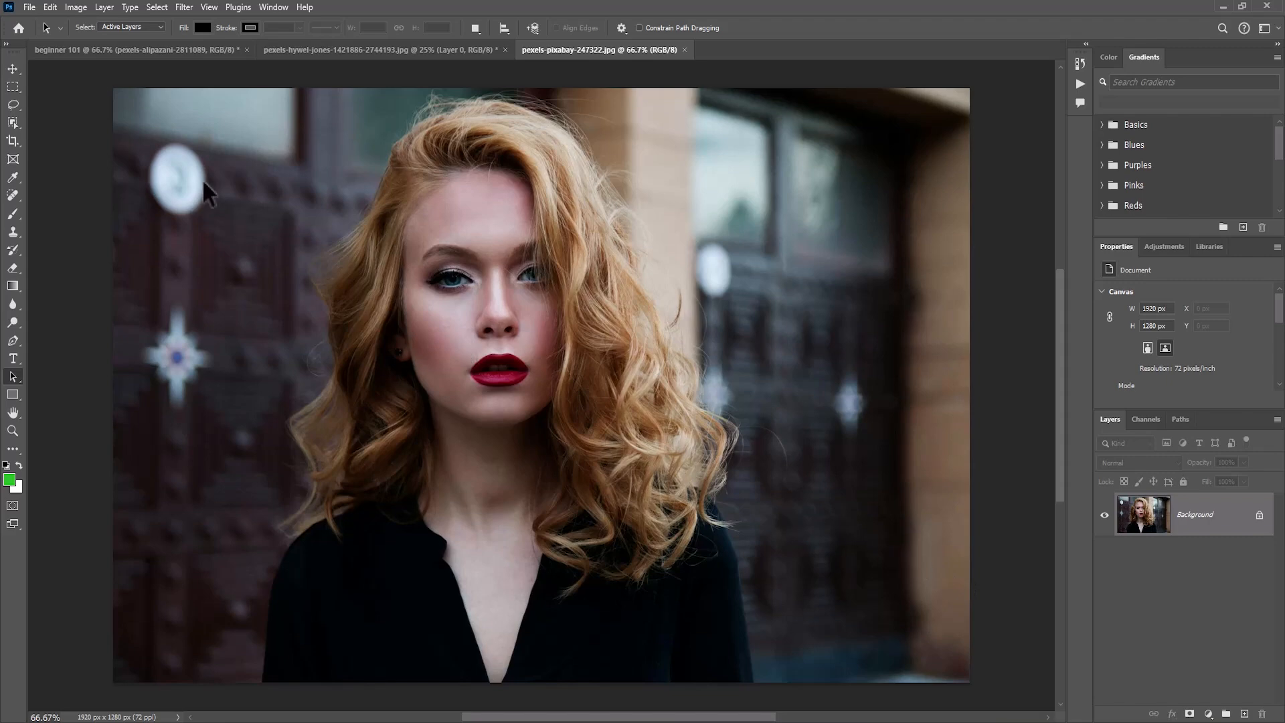
Step: Start saving the pexels-pixabay-247322 photo as a new file and review the available file formats, keeping JPEG
left_click(29, 8)
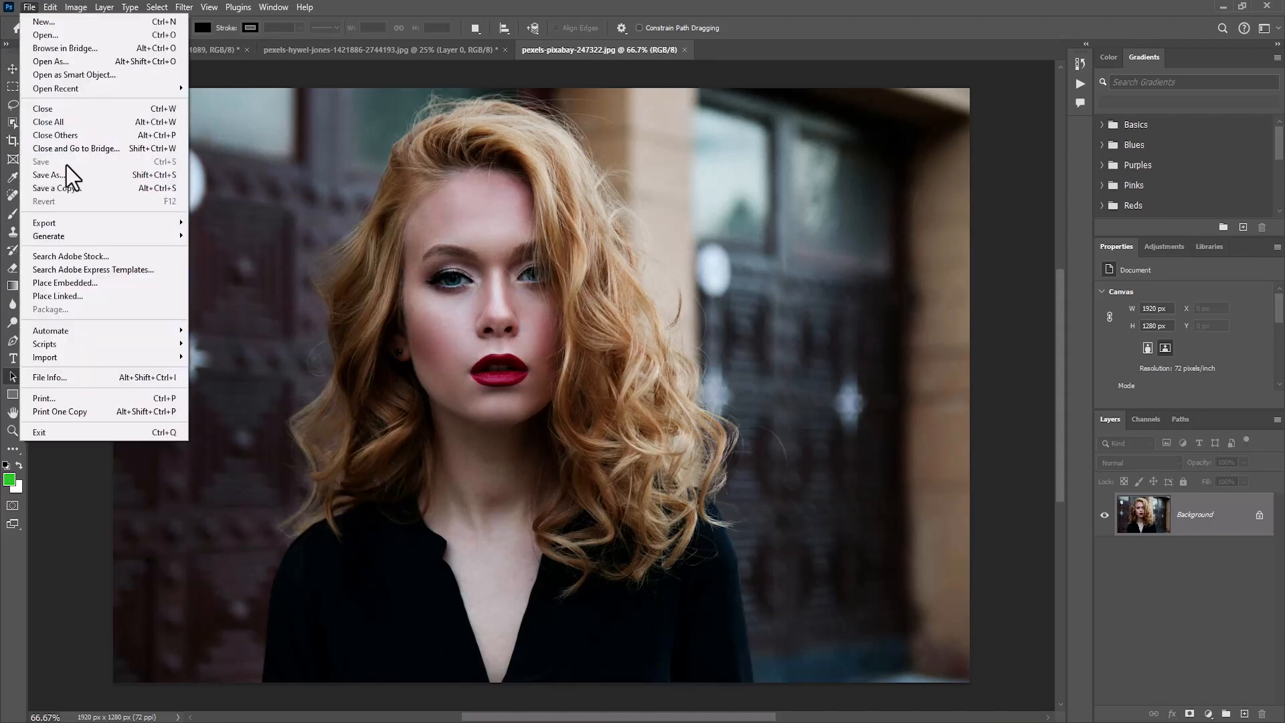
left_click(288, 279)
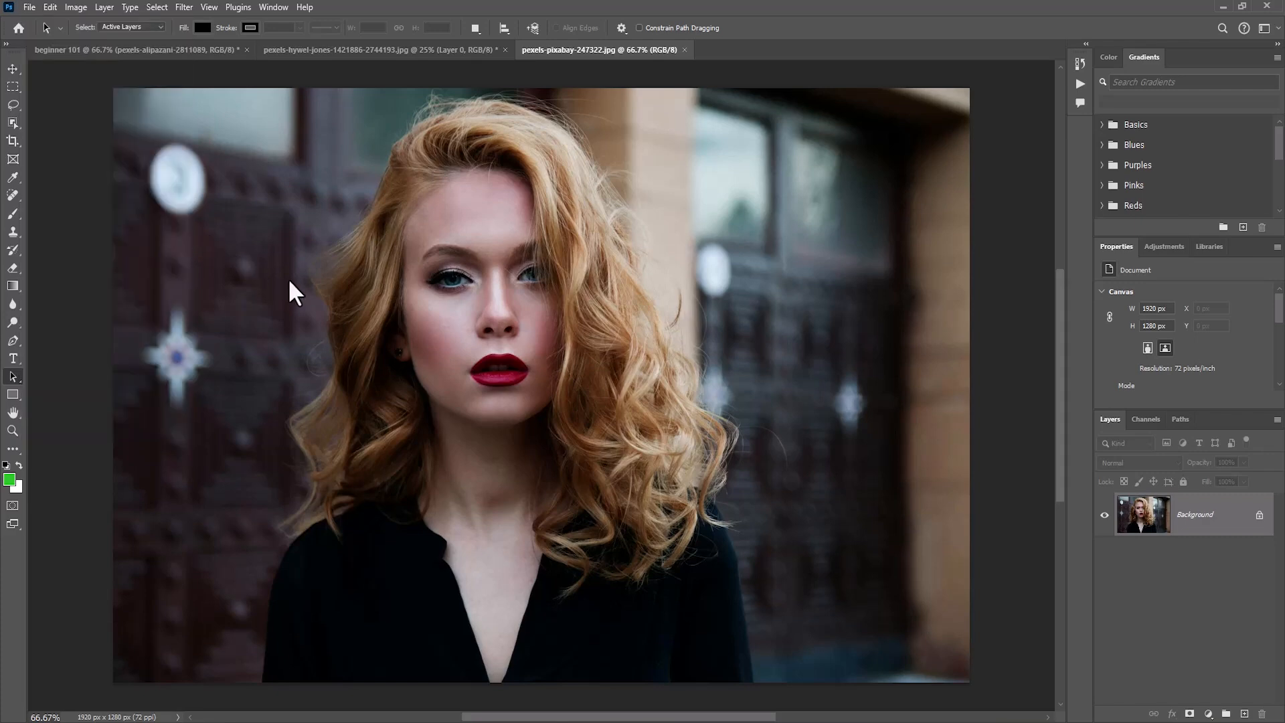
left_click(29, 7)
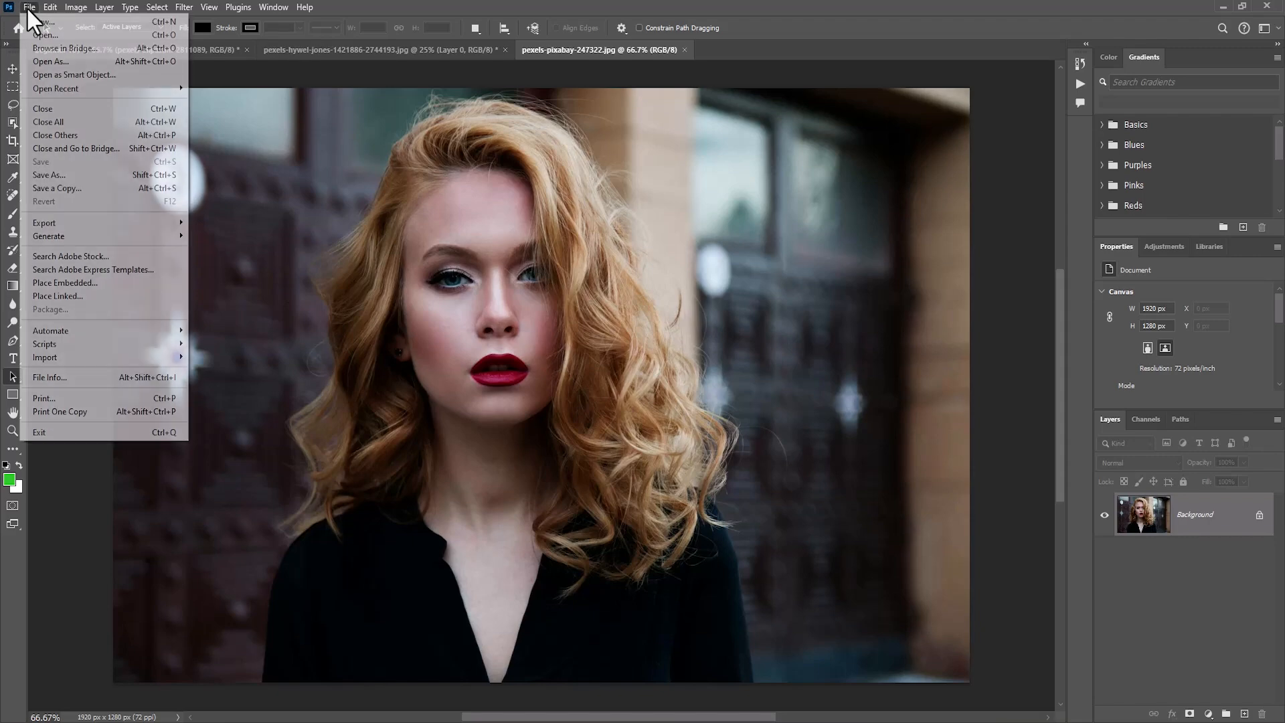
left_click(66, 177)
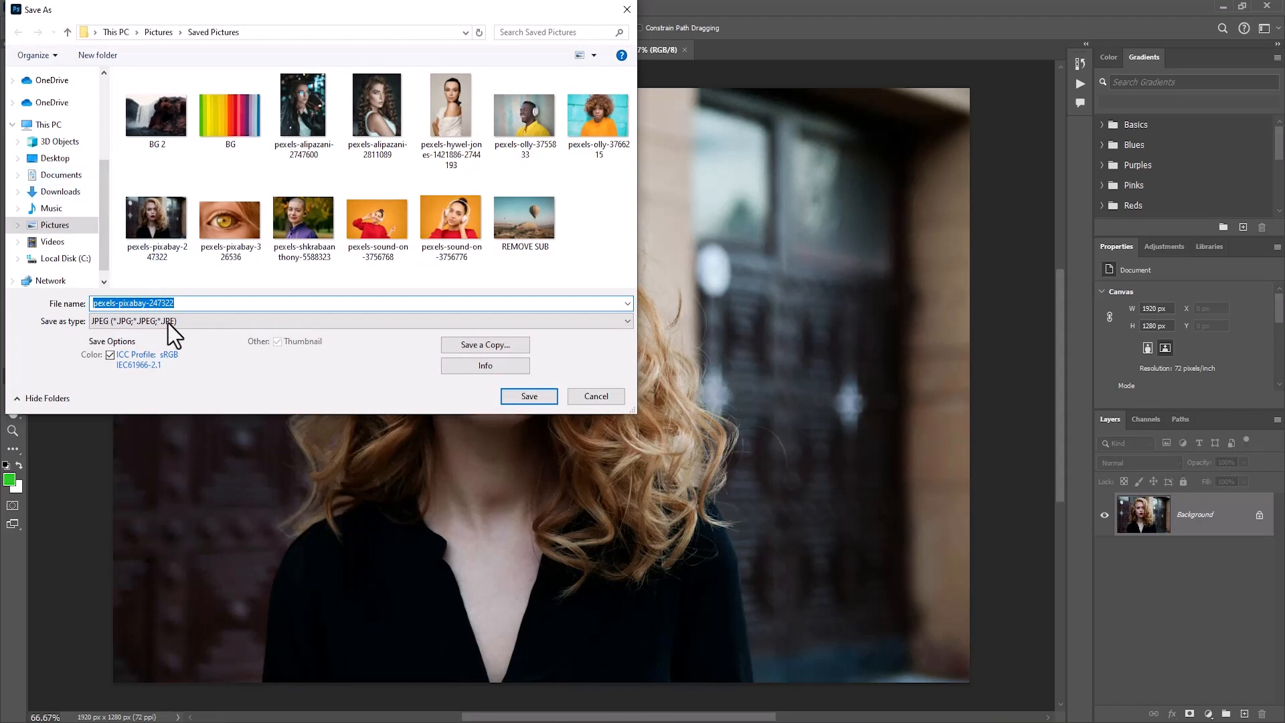
left_click(98, 322)
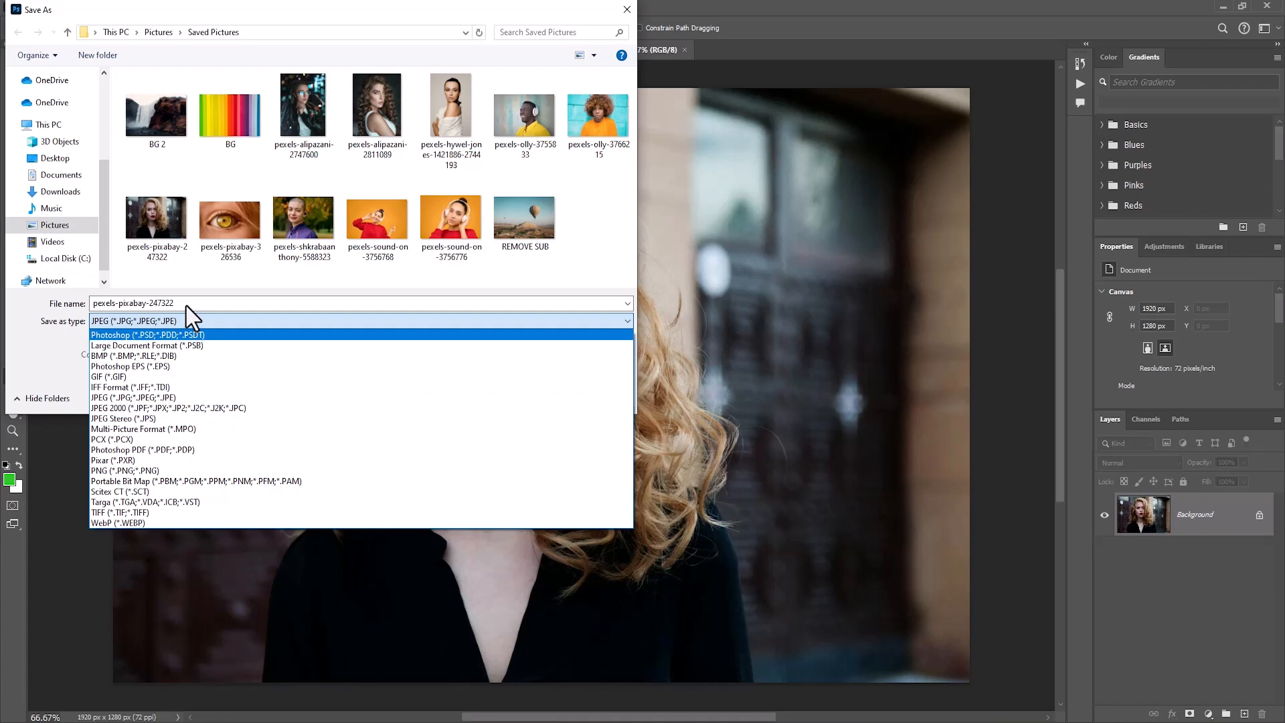
left_click(187, 306)
Step: Save the photo in Saved Pictures as the JPEG export 1 with High quality 8, and view the saved file
double_click(144, 302)
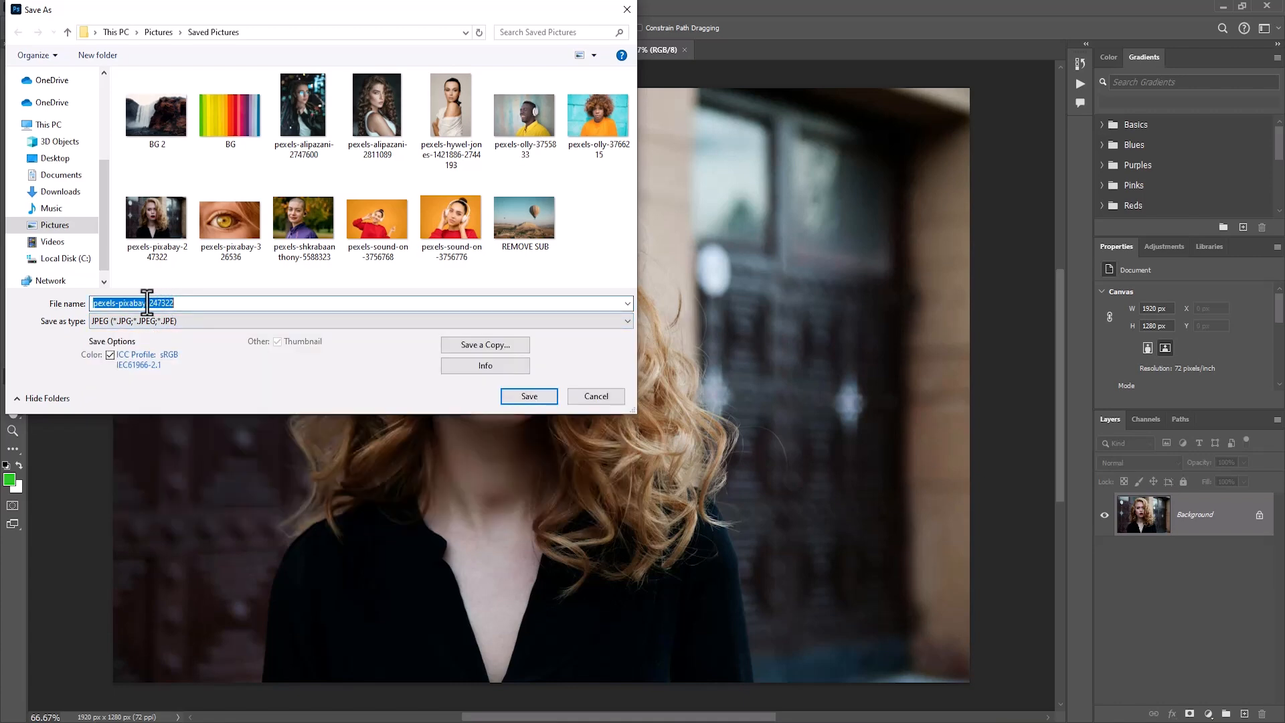
type("exp")
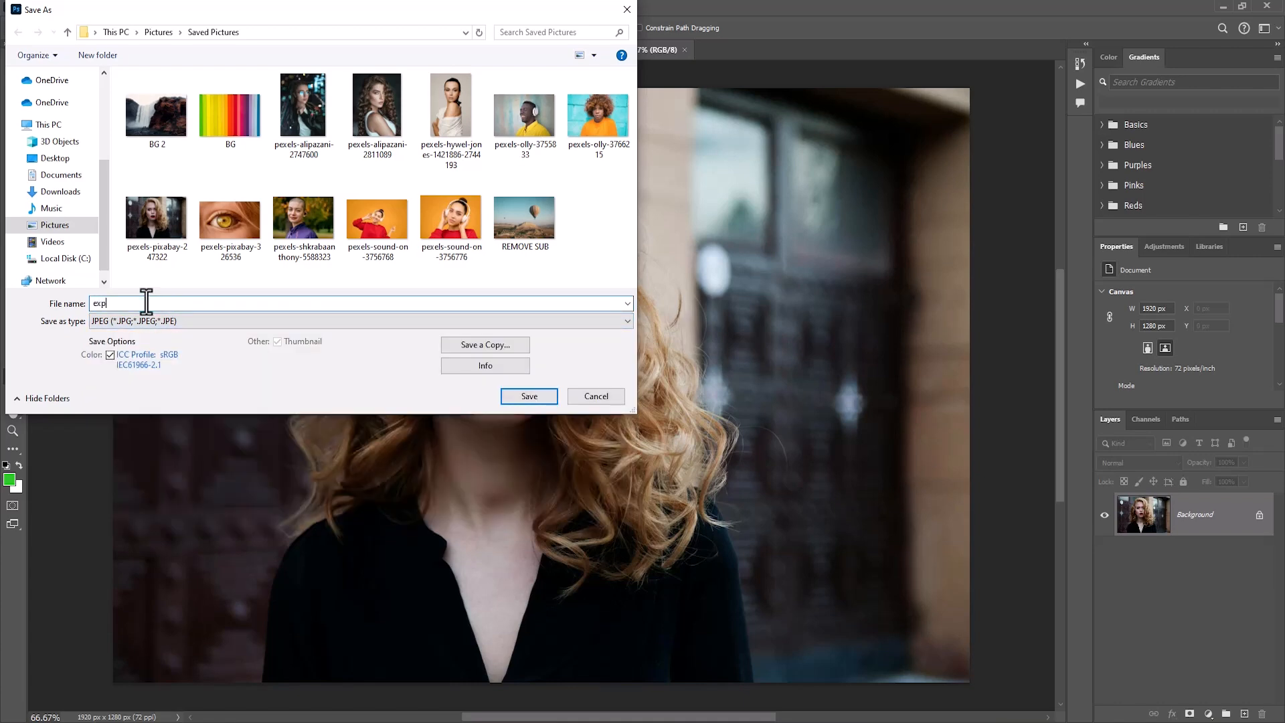
type("ort 1")
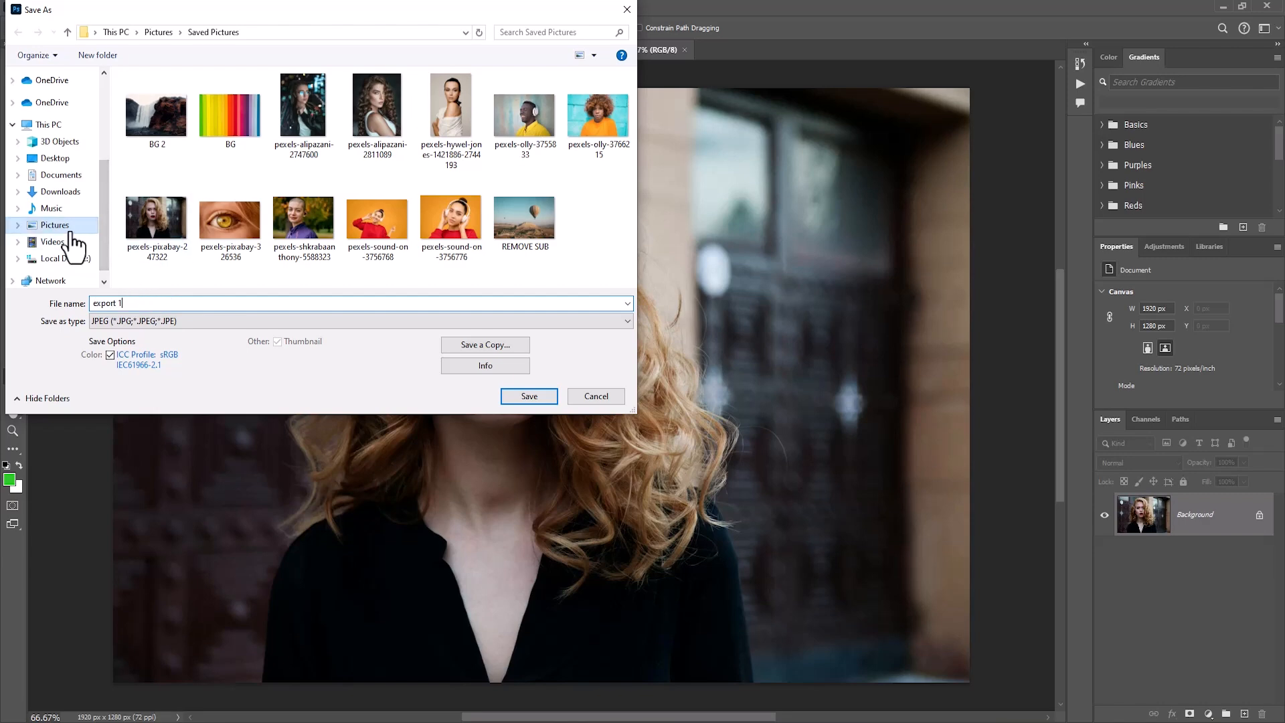
left_click(530, 396)
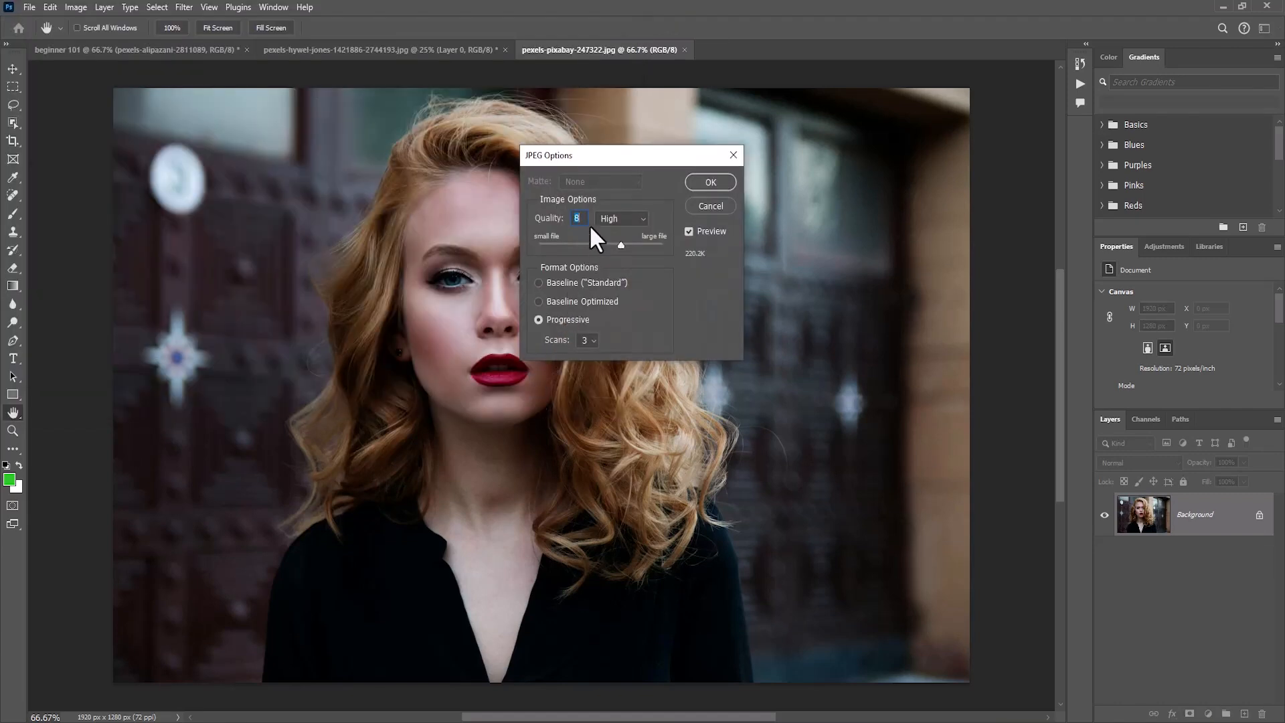
left_click(706, 183)
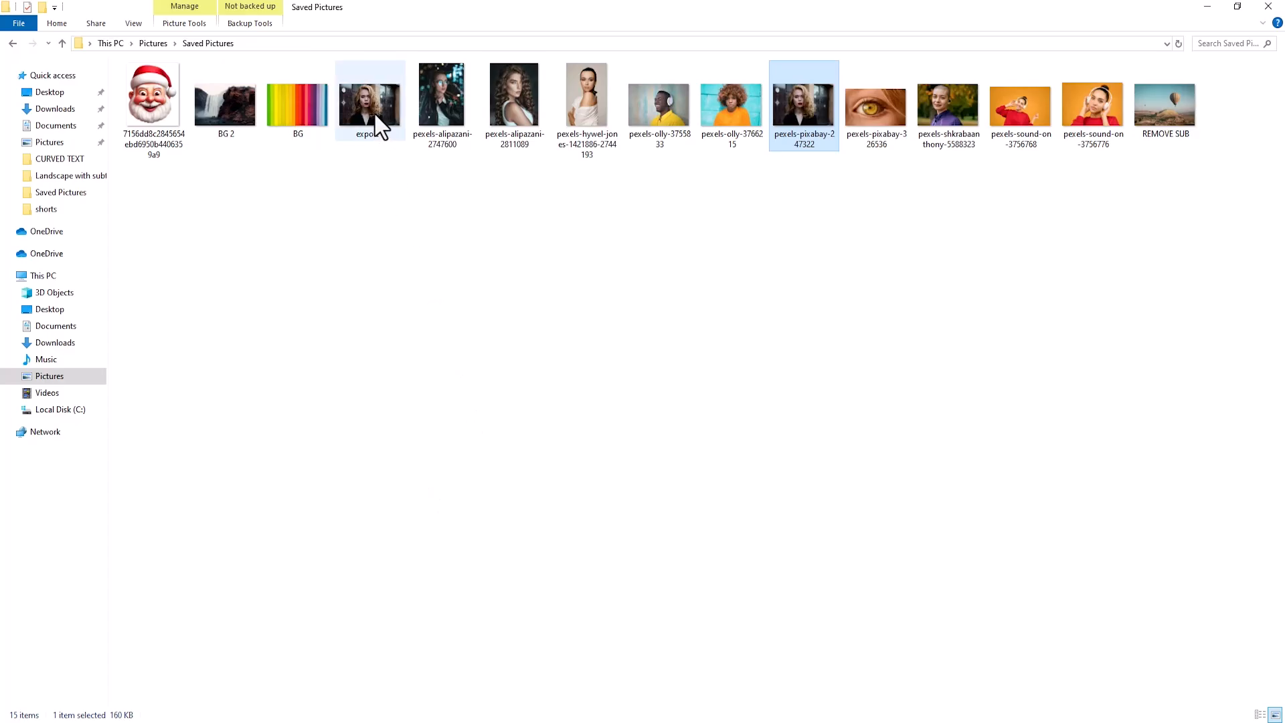
double_click(371, 107)
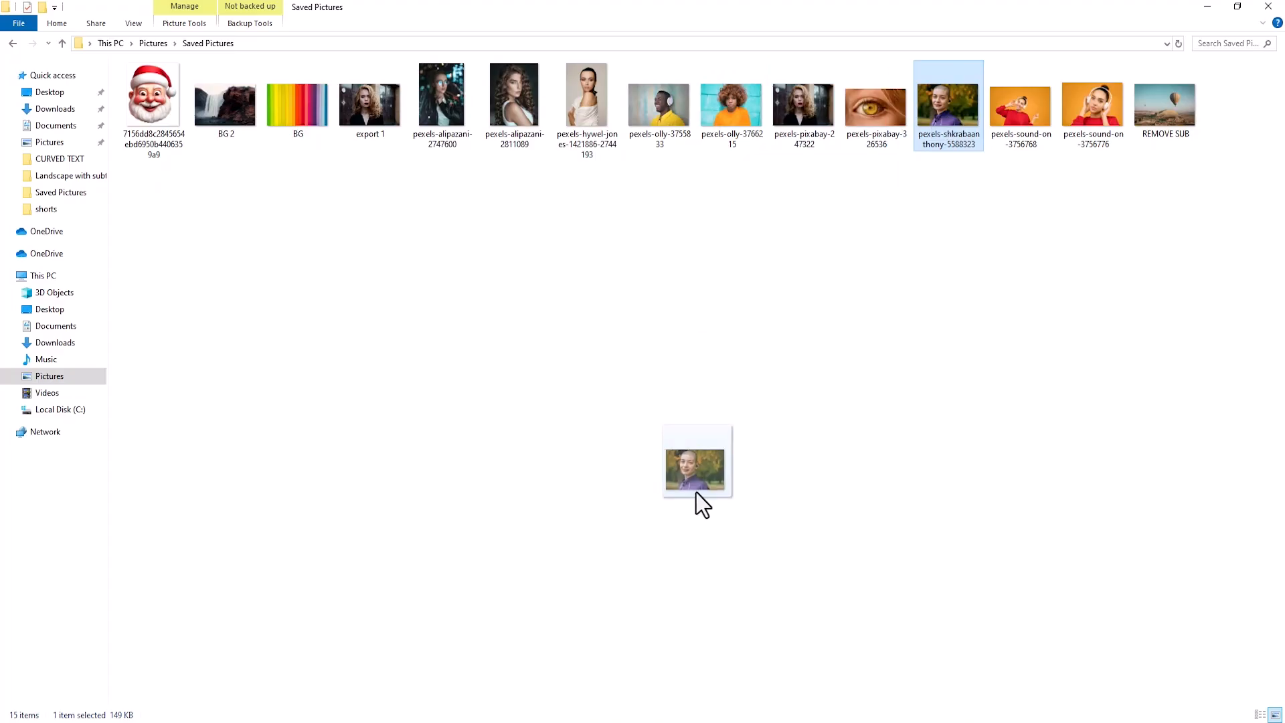
Step: Place the photo of the woman in the purple jacket into export 1.jpg at full size, and add an empty layer above it
left_click_drag(694, 505, 501, 455)
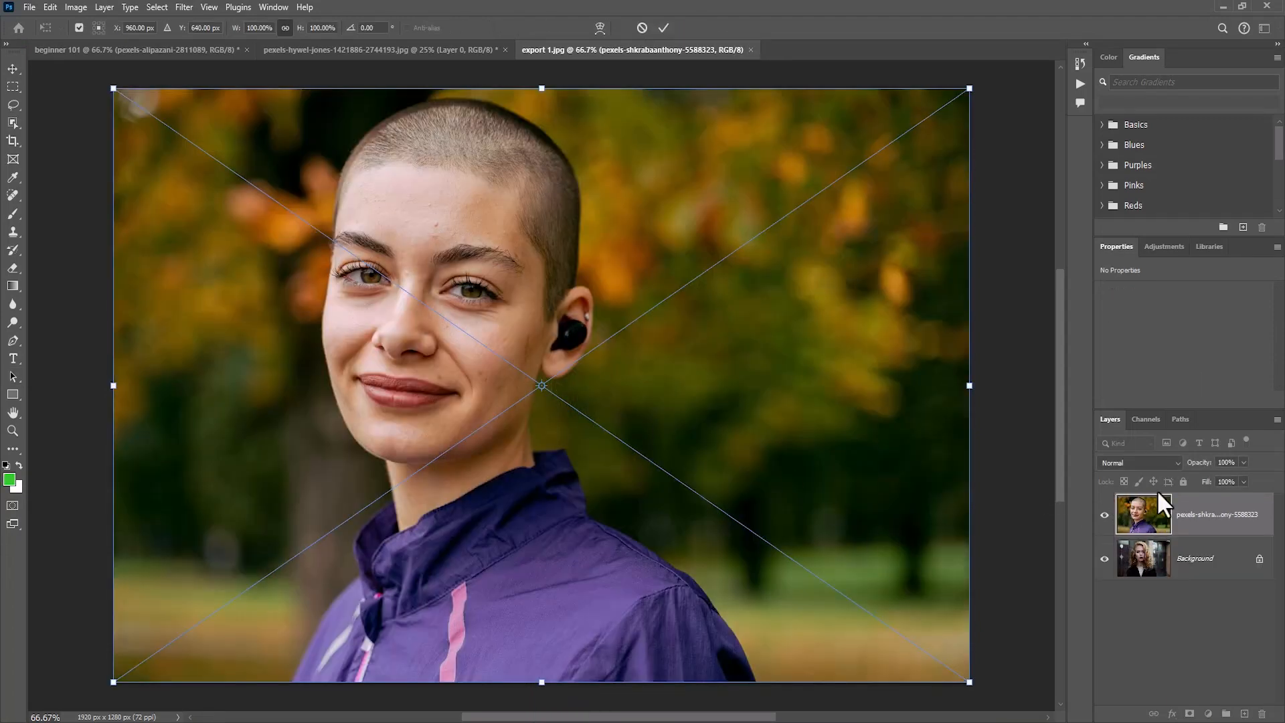
key("Return")
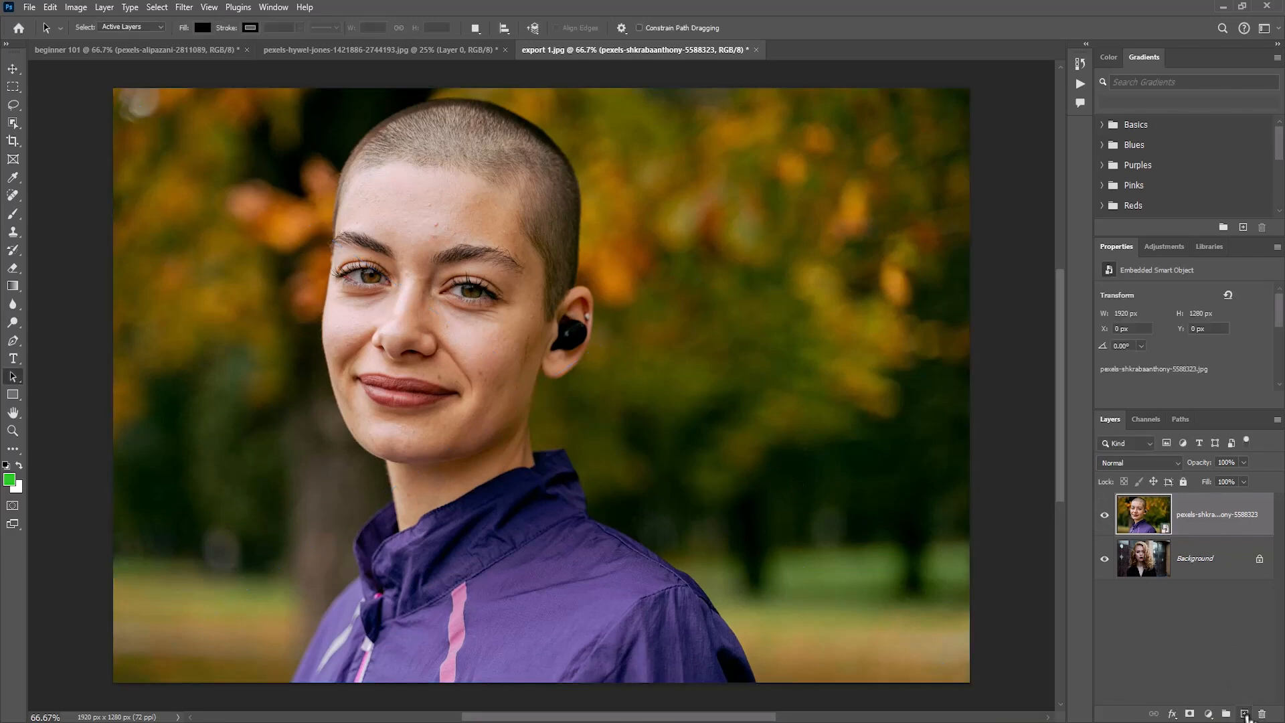
left_click(1244, 714)
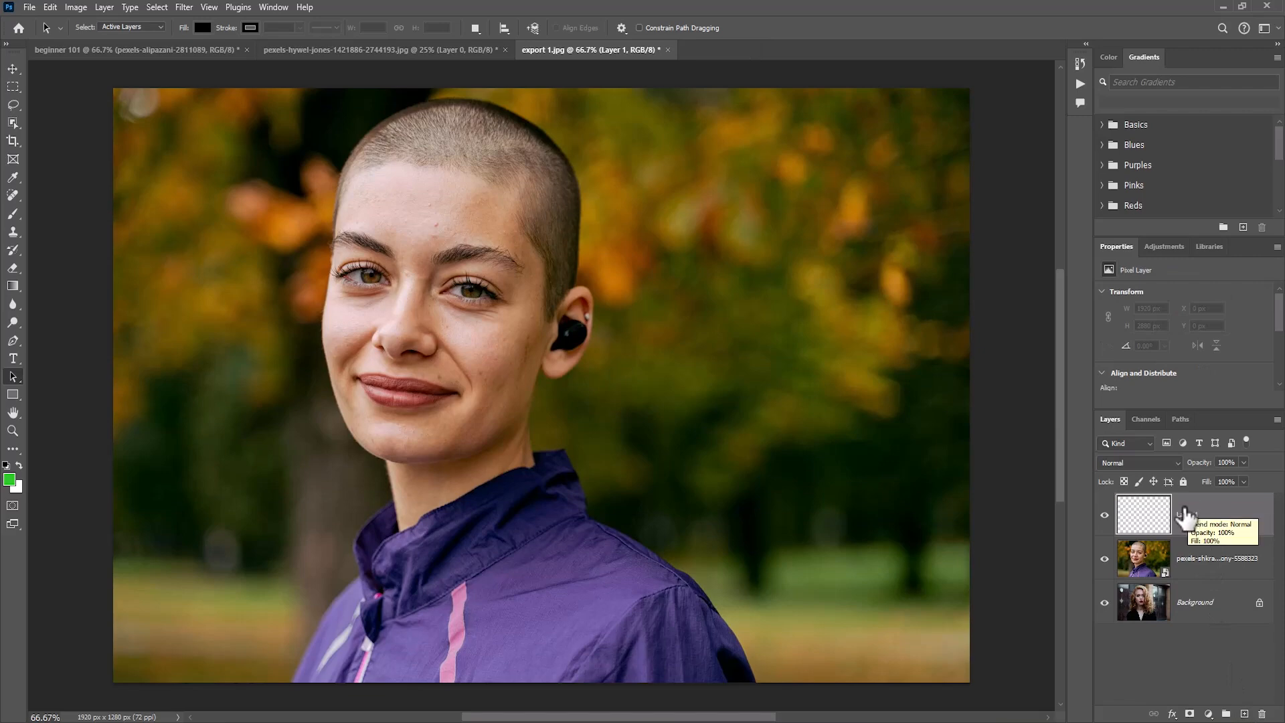
Step: Start saving the layered export 1 document as a new file, review the available file formats, and cancel without saving
left_click_drag(881, 499, 794, 517)
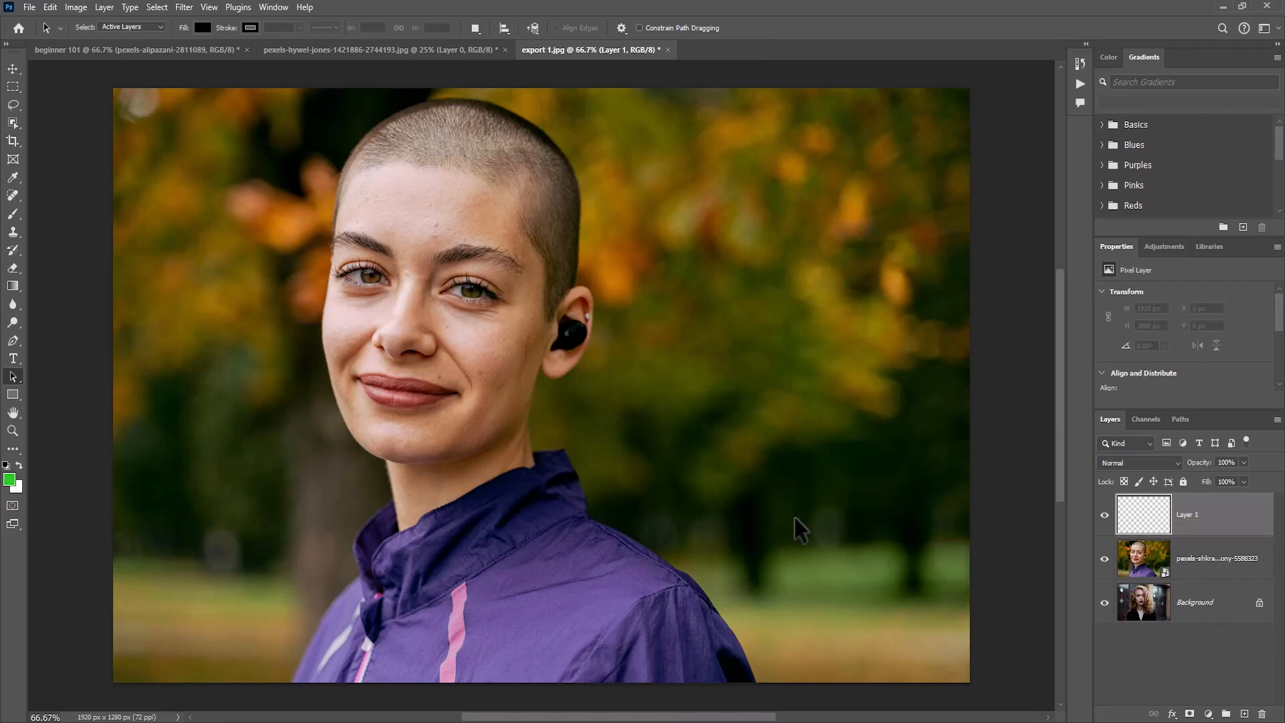
left_click(30, 4)
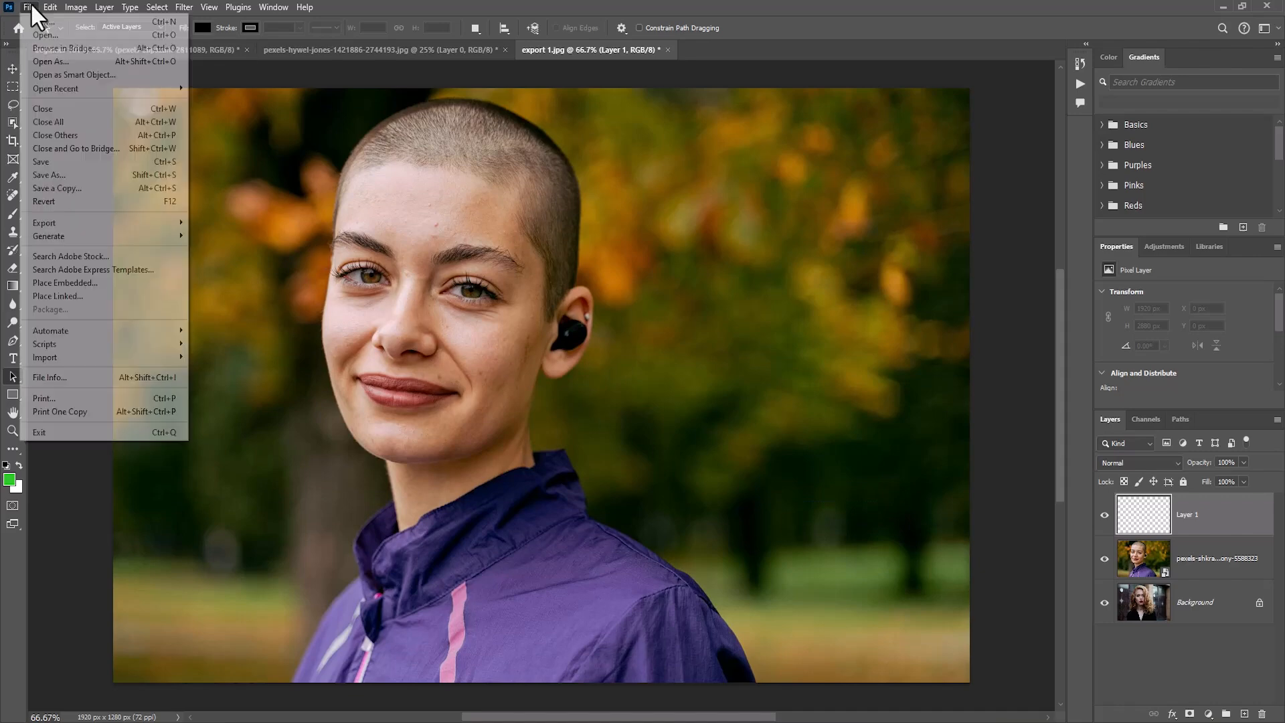
left_click(86, 174)
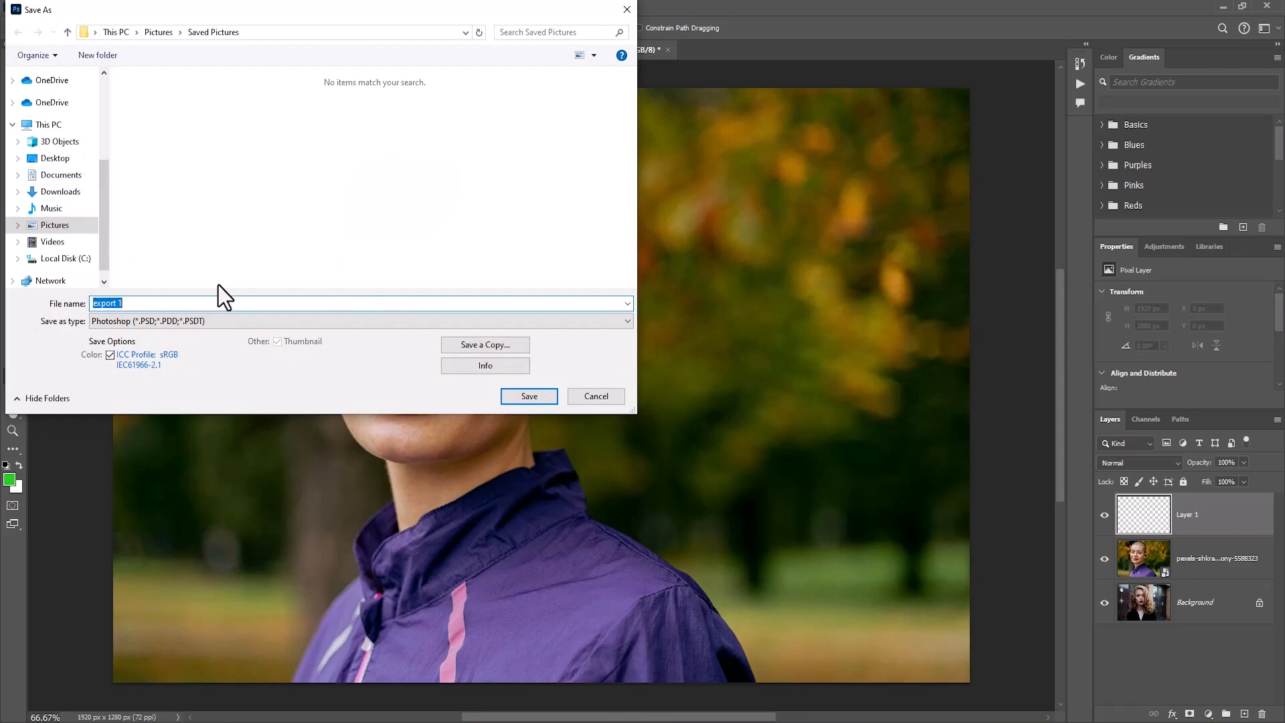
left_click(234, 322)
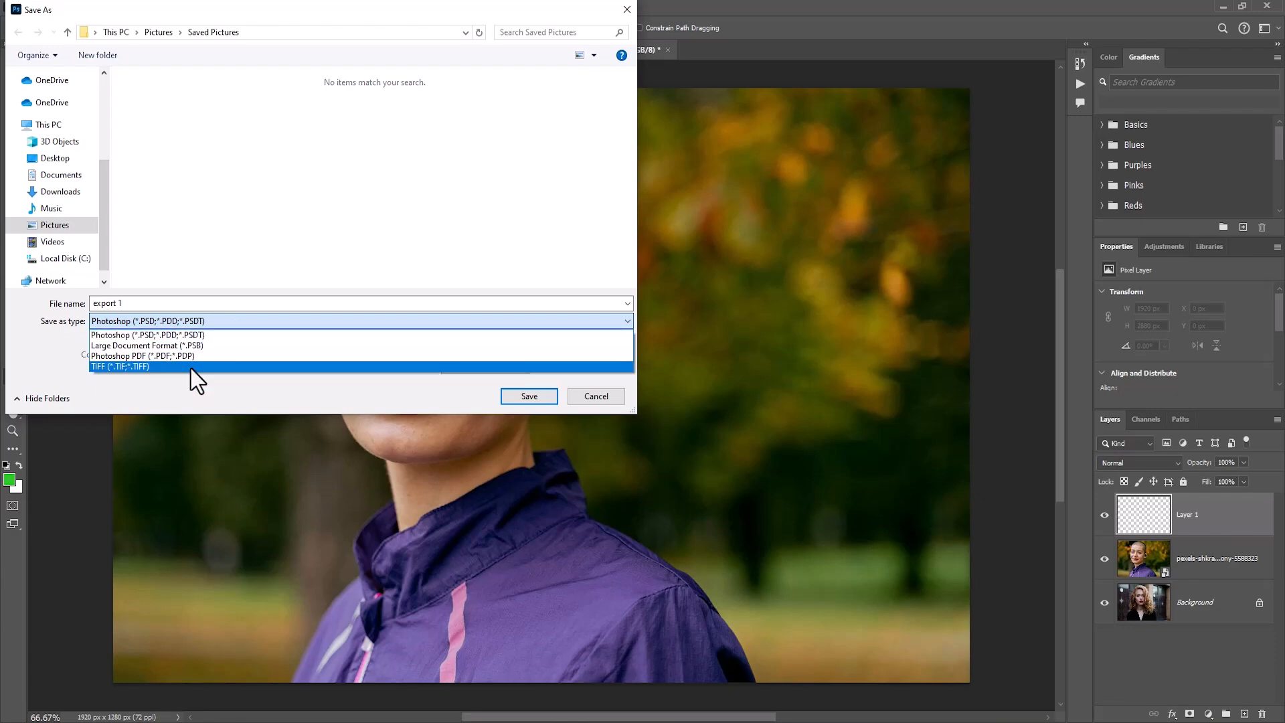
left_click(592, 396)
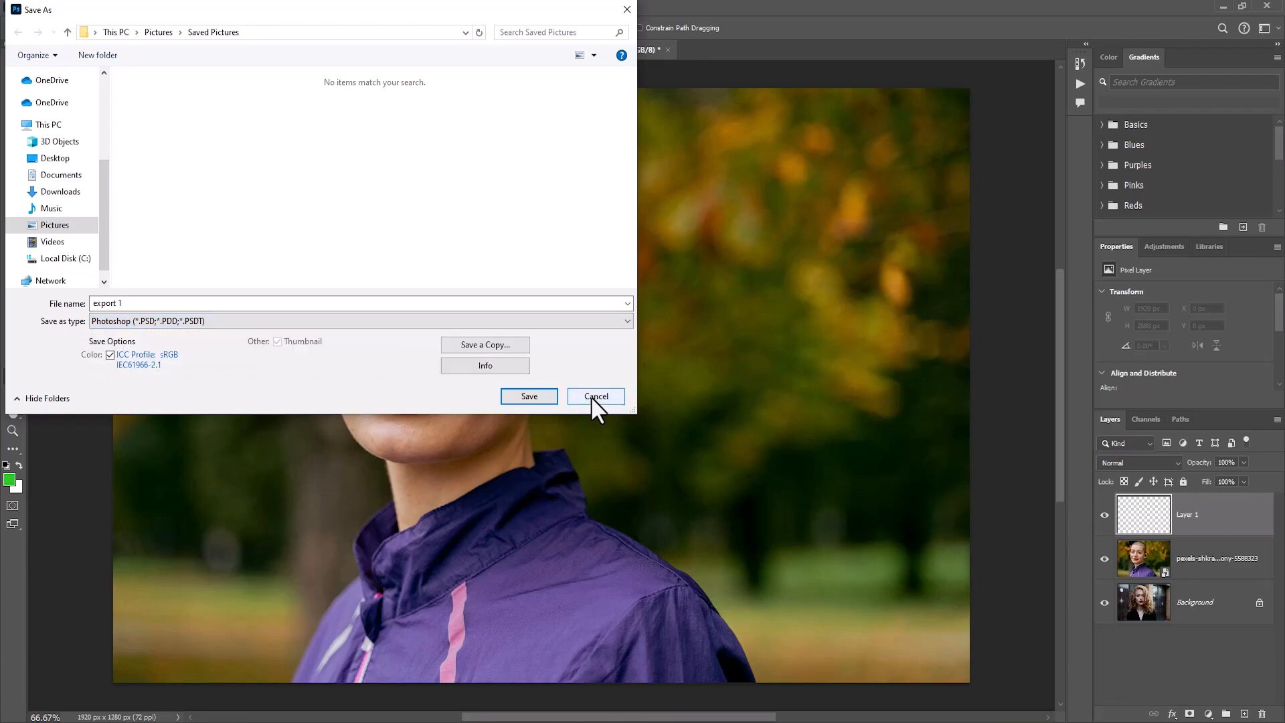
left_click(591, 397)
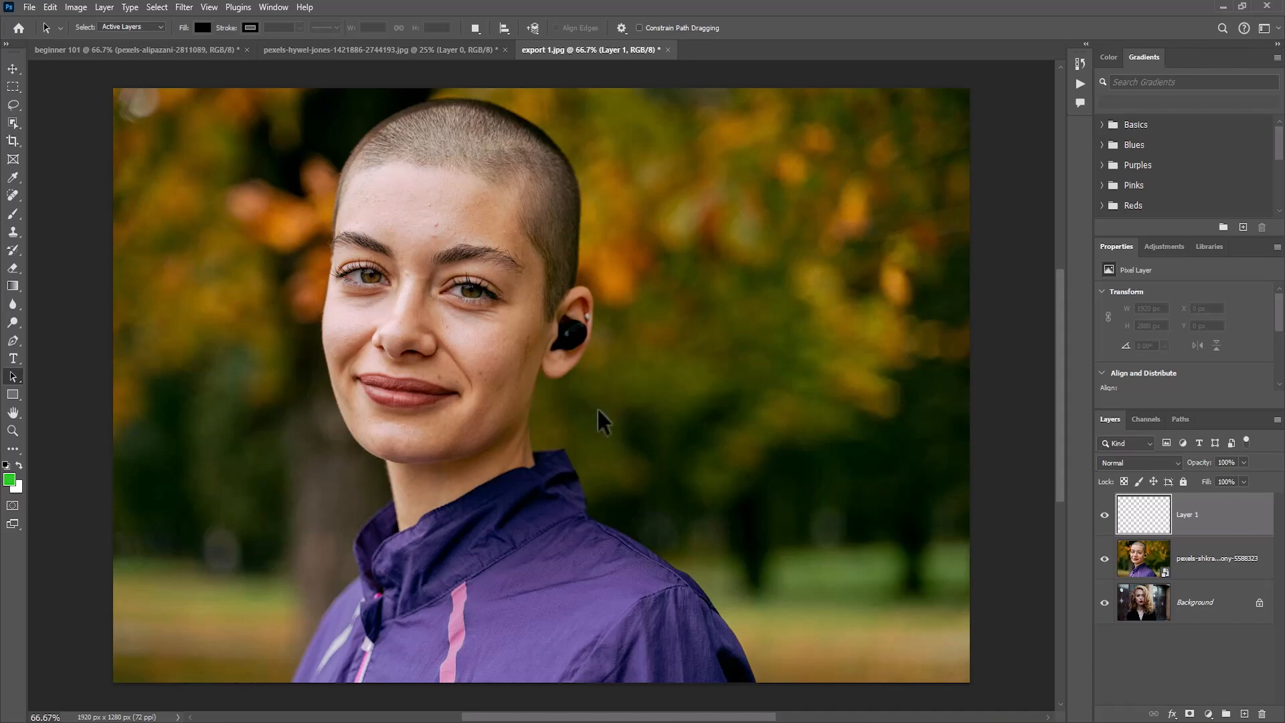
Step: Move the purple jacket photo layer left and down to about X -457 px, Y 121 px, exposing part of the Background
left_click(1189, 567)
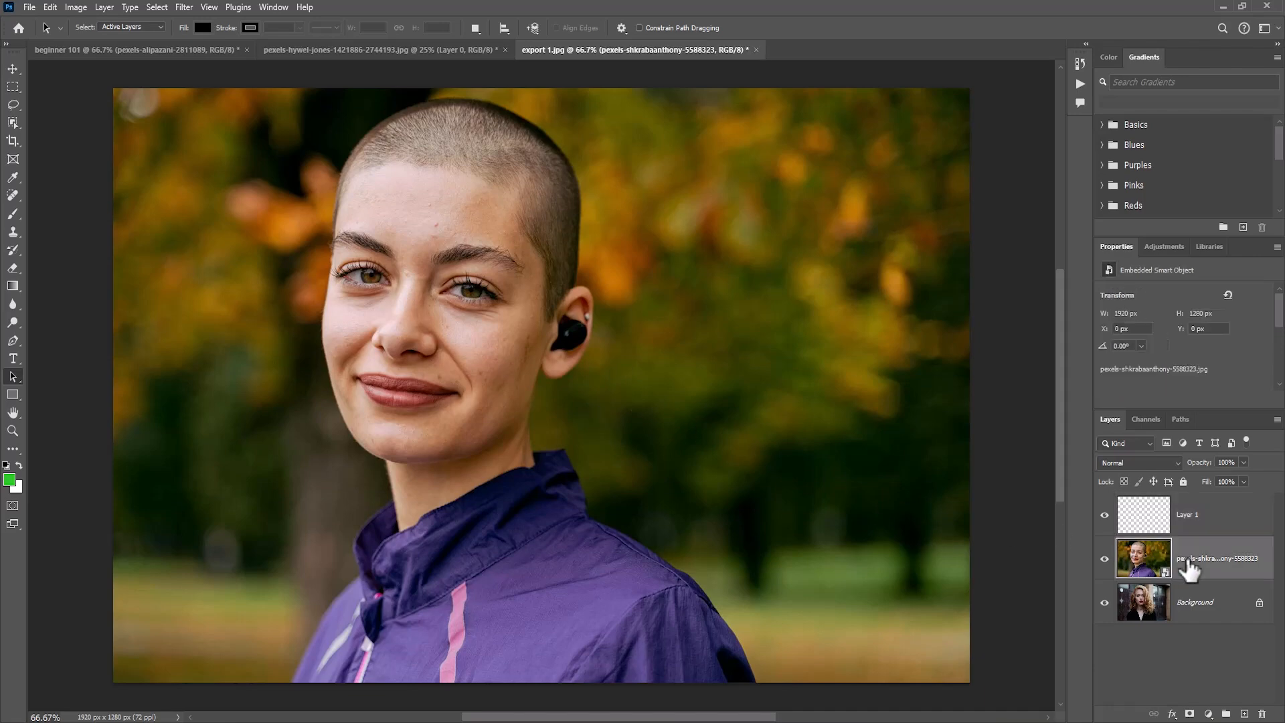
left_click(8, 69)
left_click_drag(347, 315, 131, 363)
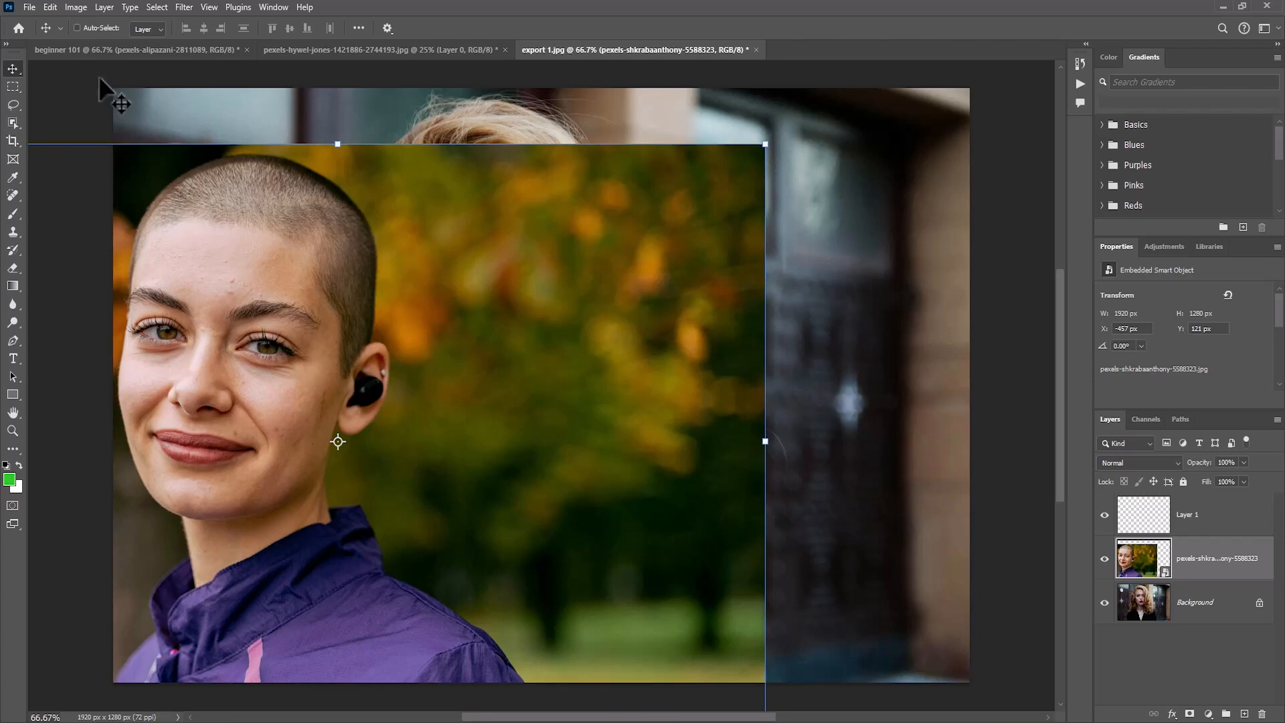
Step: Save a JPEG copy named jpeg export in Saved Pictures with High quality 8, and find the saved file in the folder
left_click(30, 7)
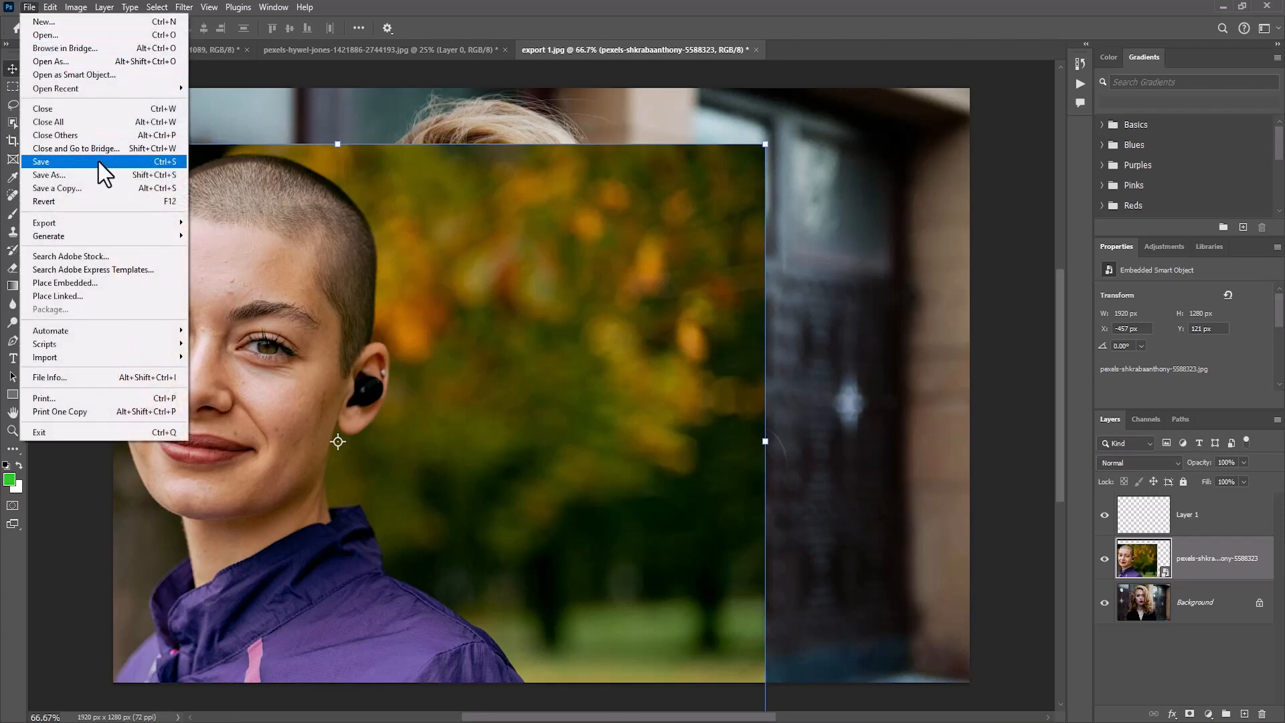
left_click(99, 188)
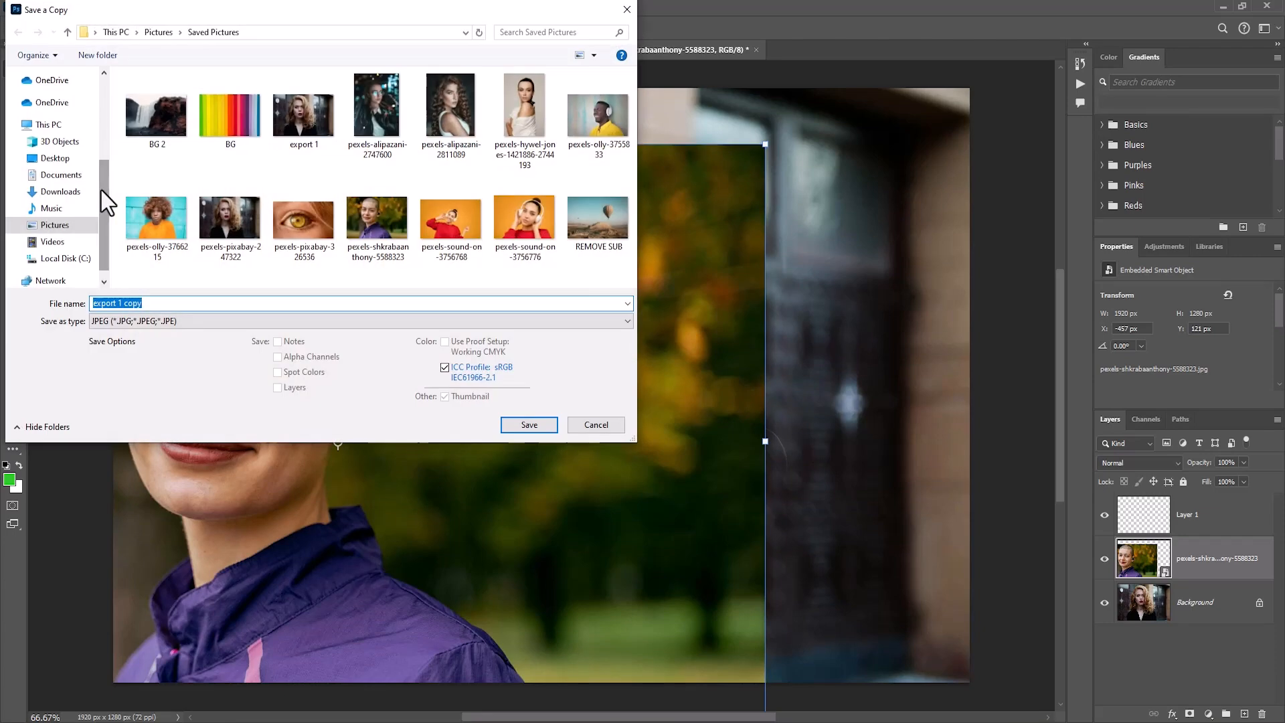
left_click(147, 322)
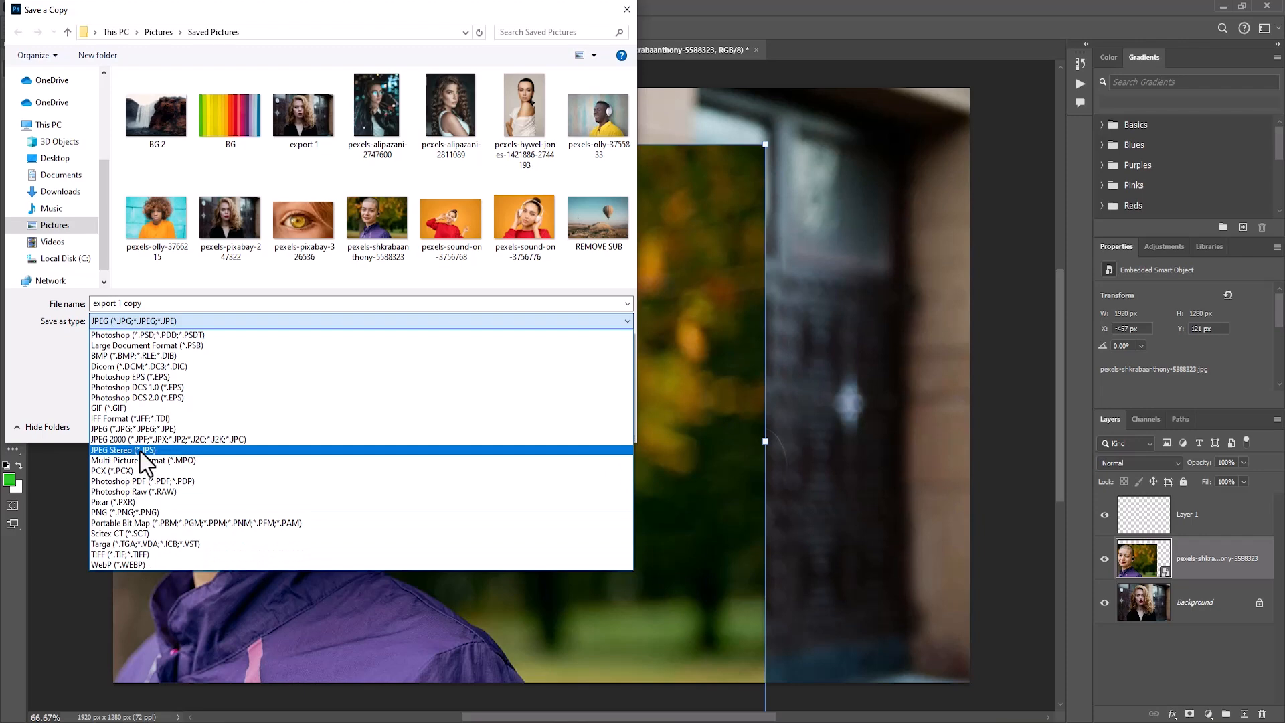
left_click(141, 431)
left_click(176, 303)
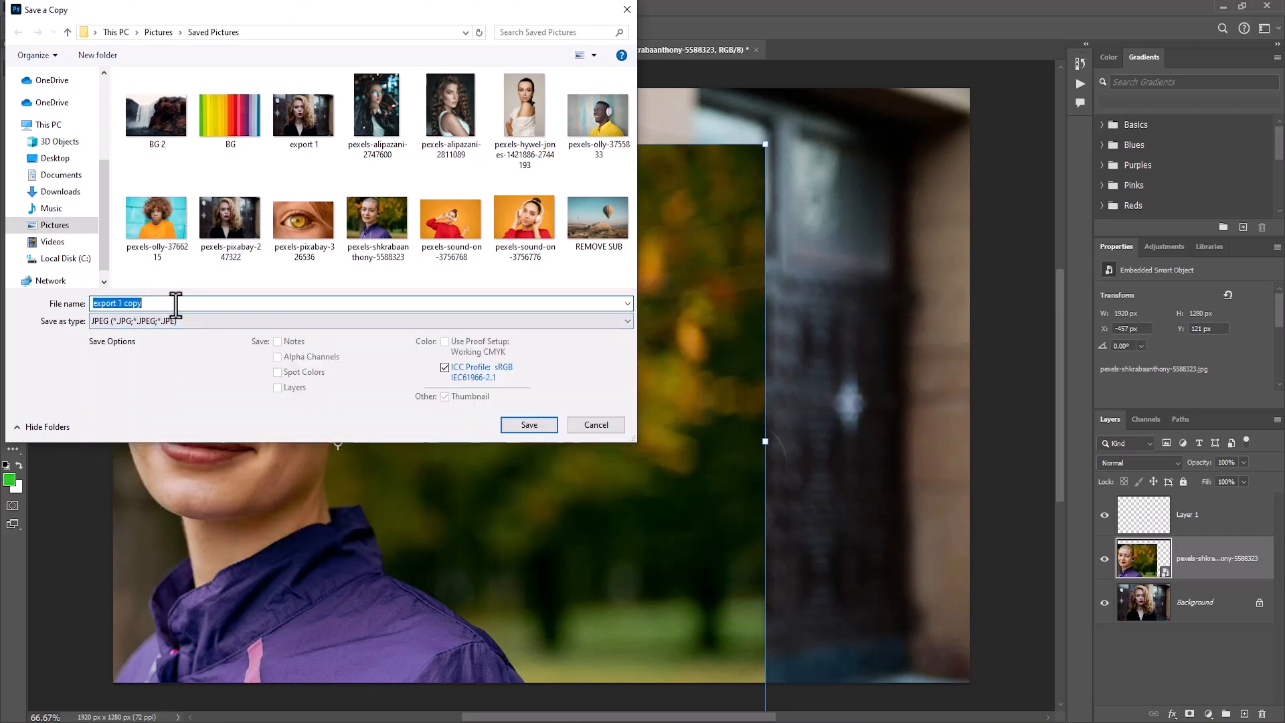
key("BackSpace")
type("jpeg")
left_click(529, 424)
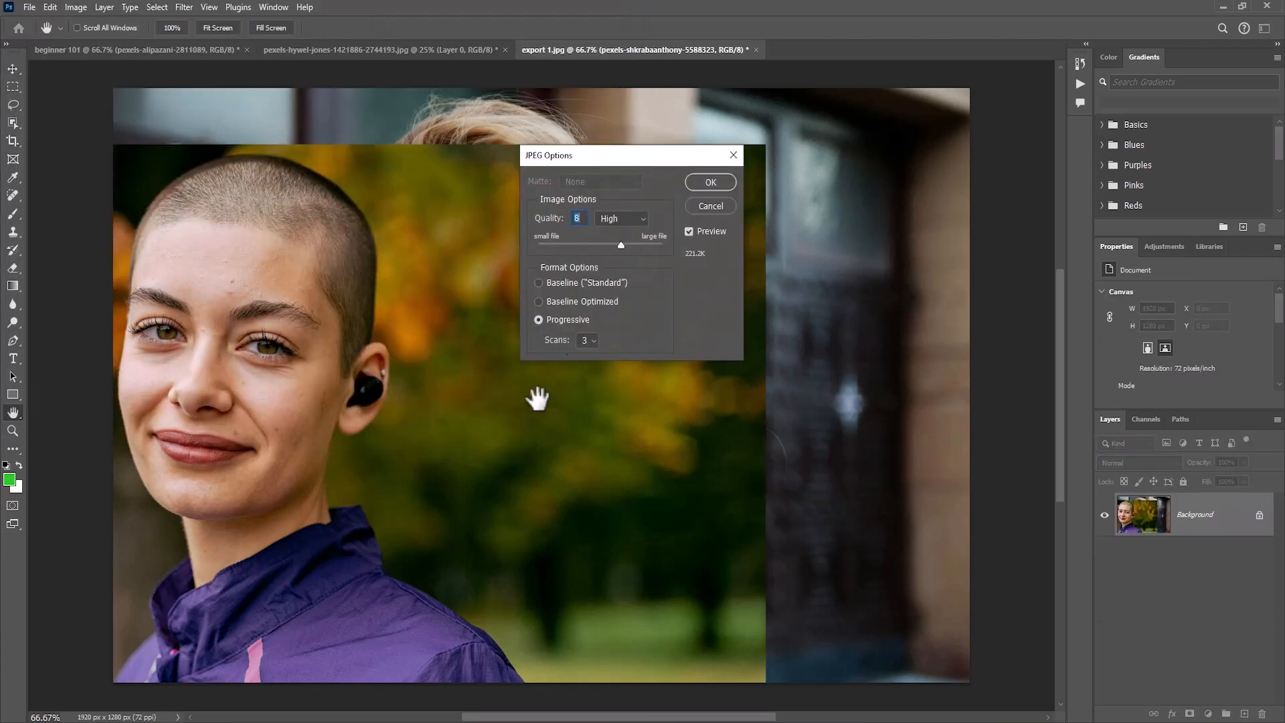
left_click(701, 183)
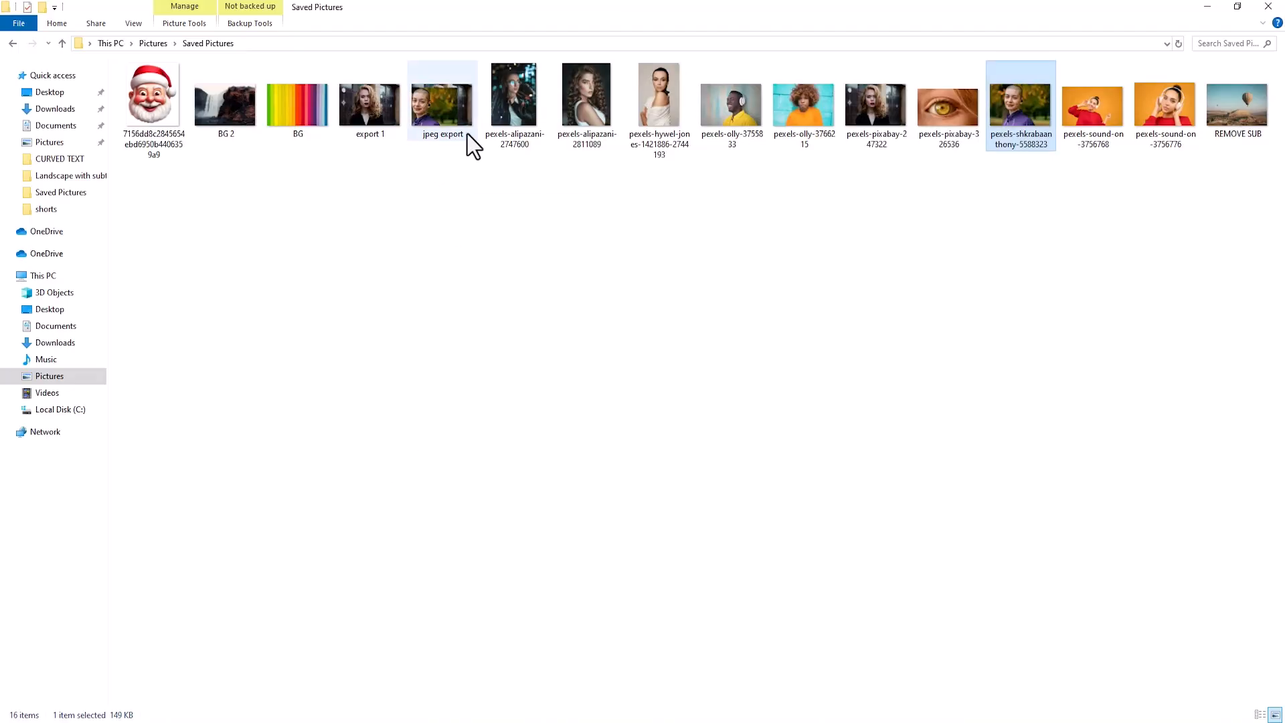
mouse_move(467, 134)
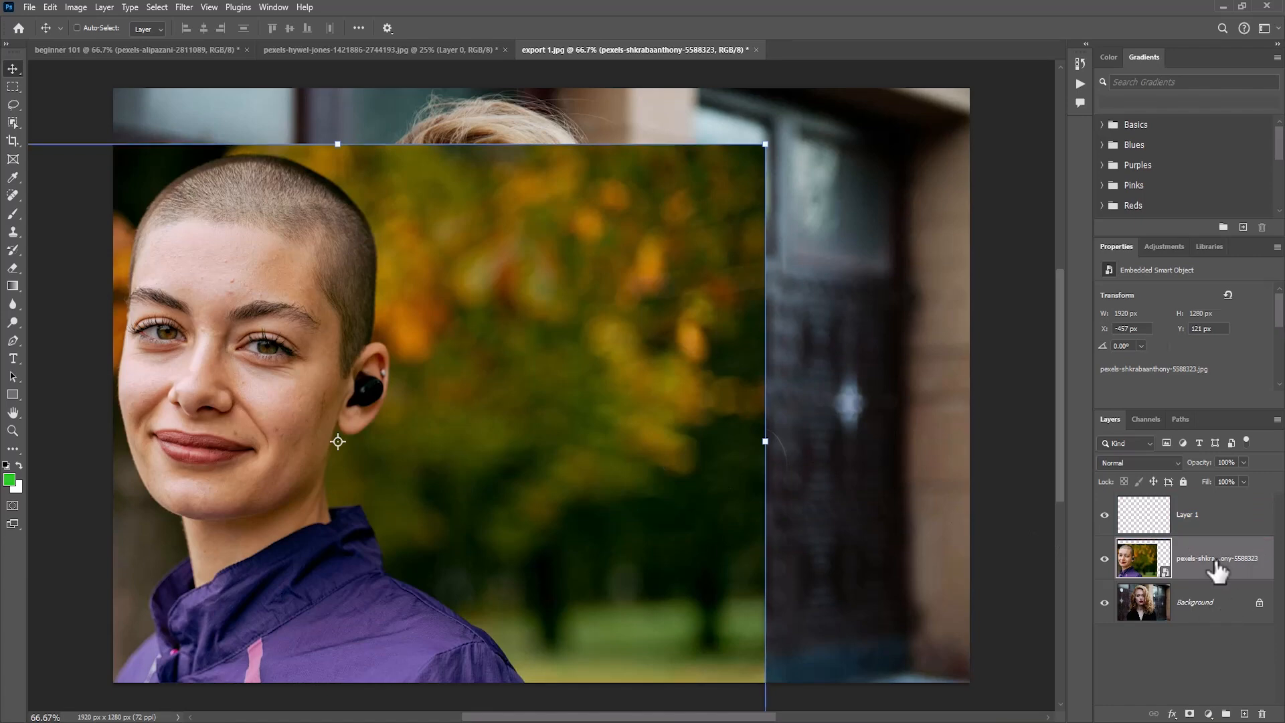
Step: Delete the purple jacket photo layer from export 1.jpg, keeping the empty Layer 1 and the Background
left_click(1263, 714)
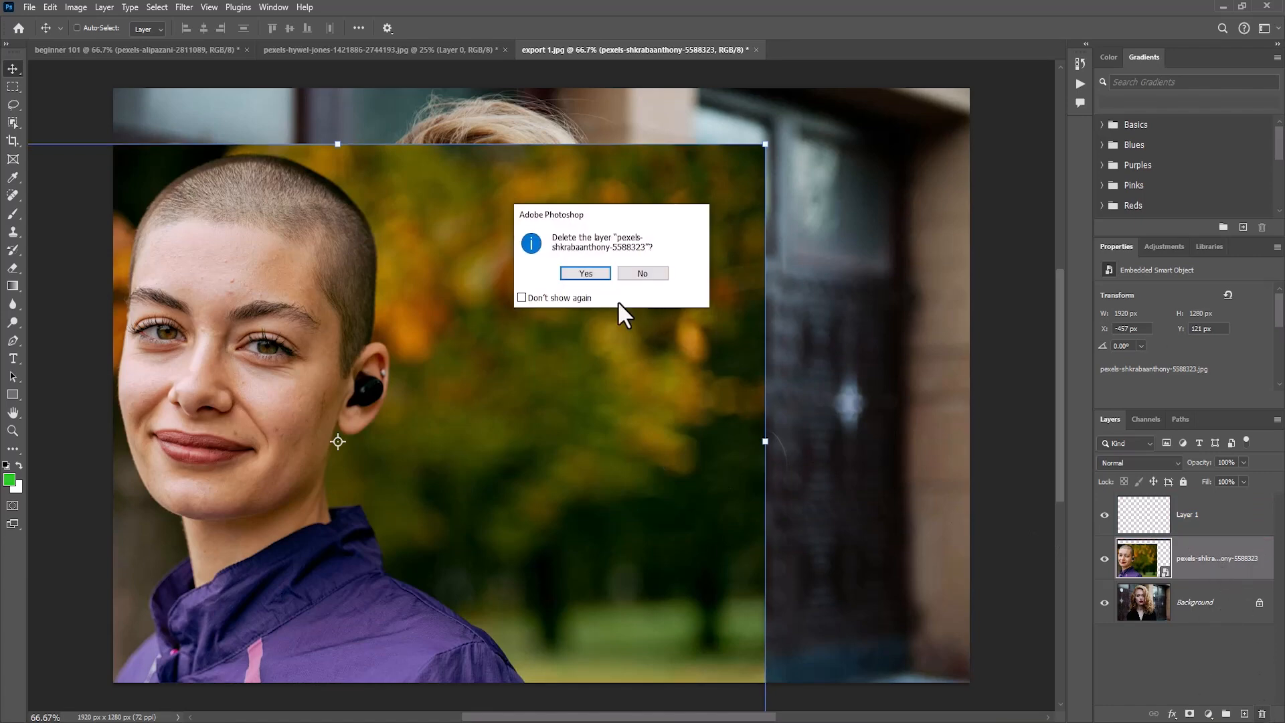
left_click(586, 274)
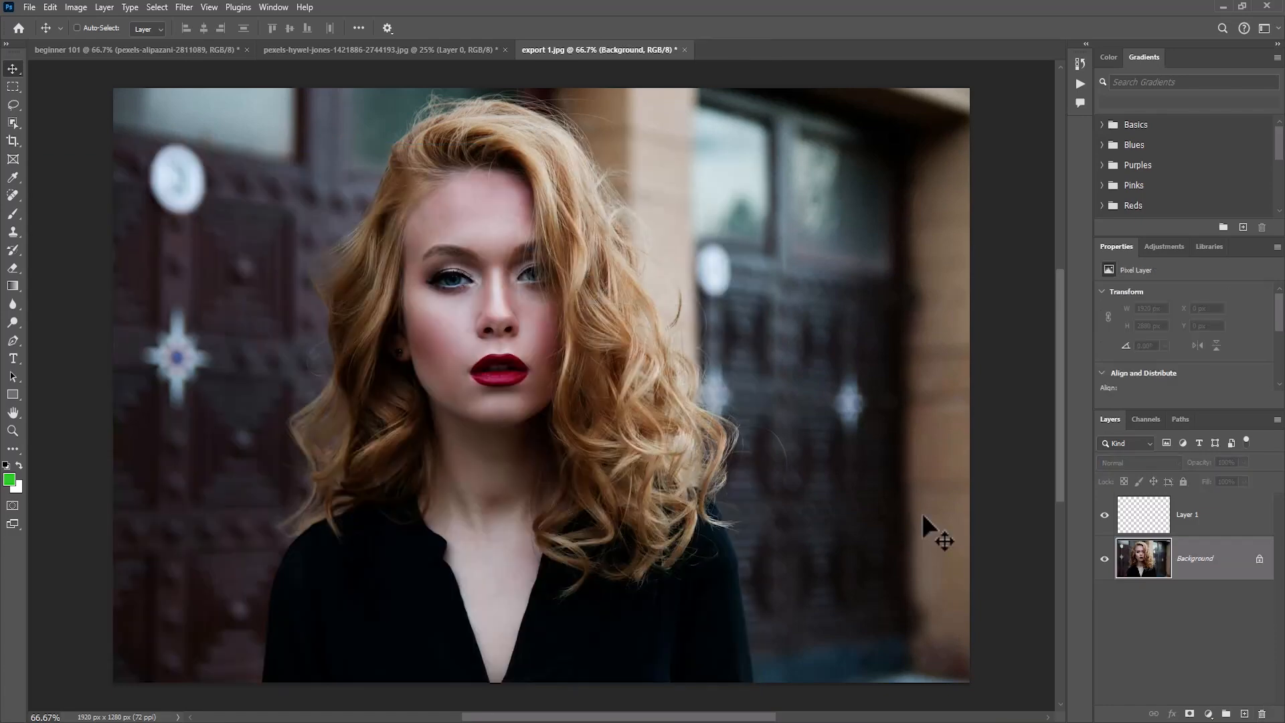
left_click(1183, 529)
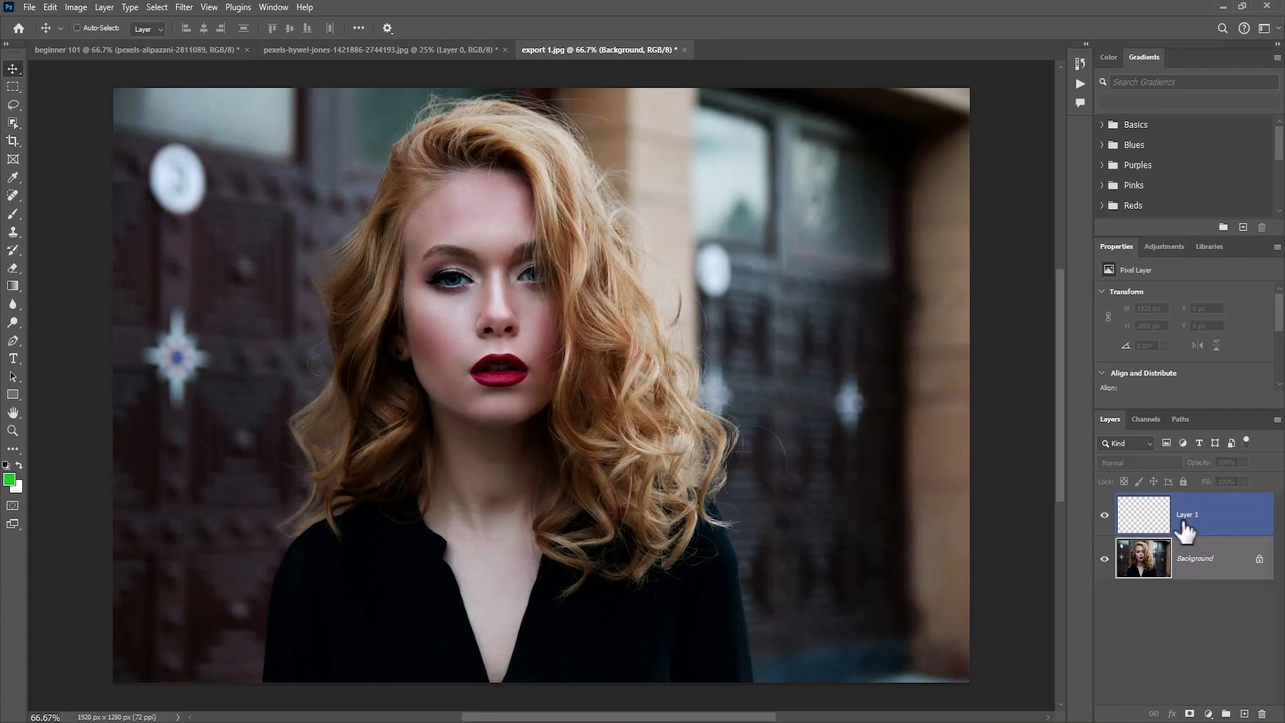
left_click(1124, 561)
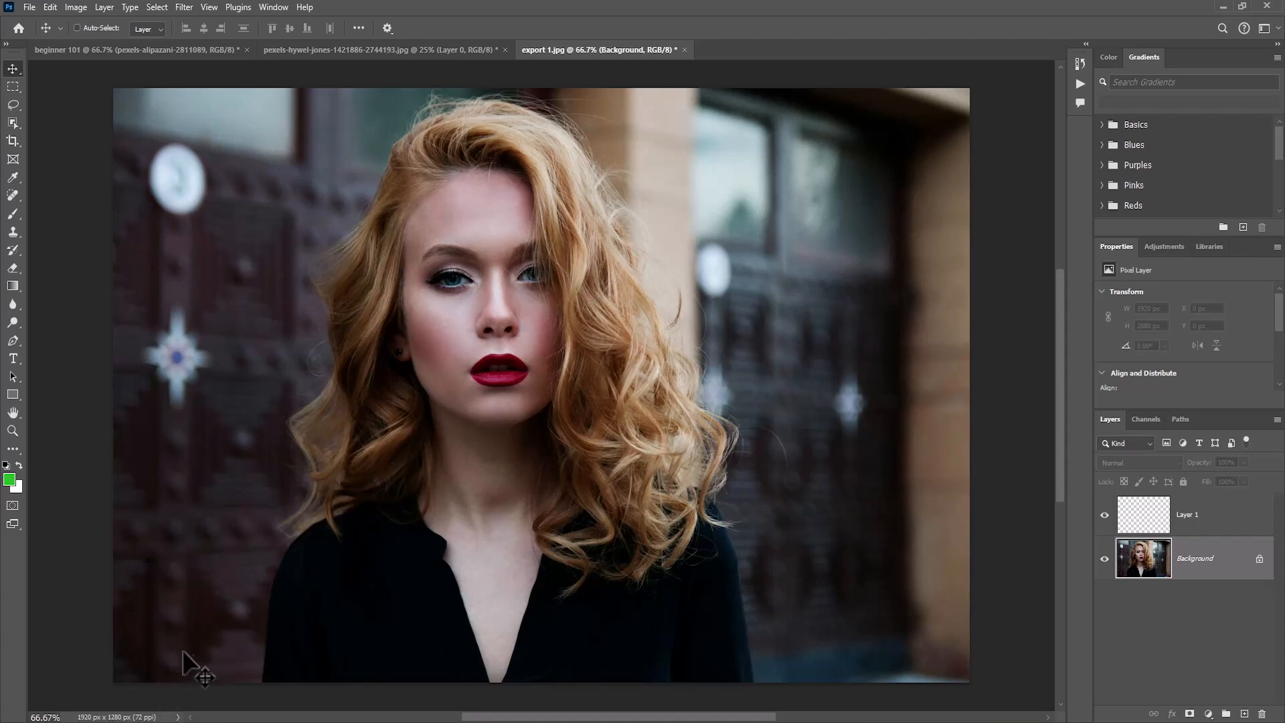
Step: Examine the zoom percentage while zooming out to 33.3%, in to 400%, and back to fit the whole image on screen
key("ctrl+minus")
key("ctrl+minus")
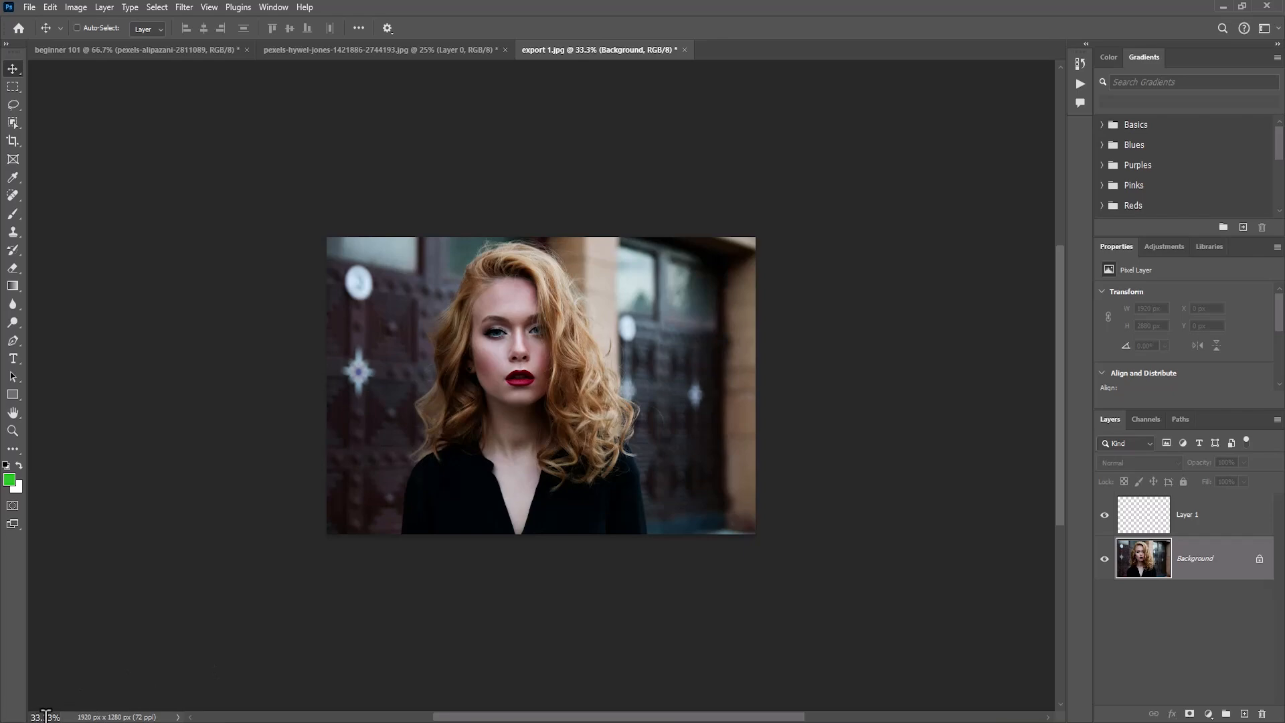
key("ctrl+equal")
key("ctrl+equal")
key("ctrl+equal")
key("ctrl+equal")
key("ctrl+equal")
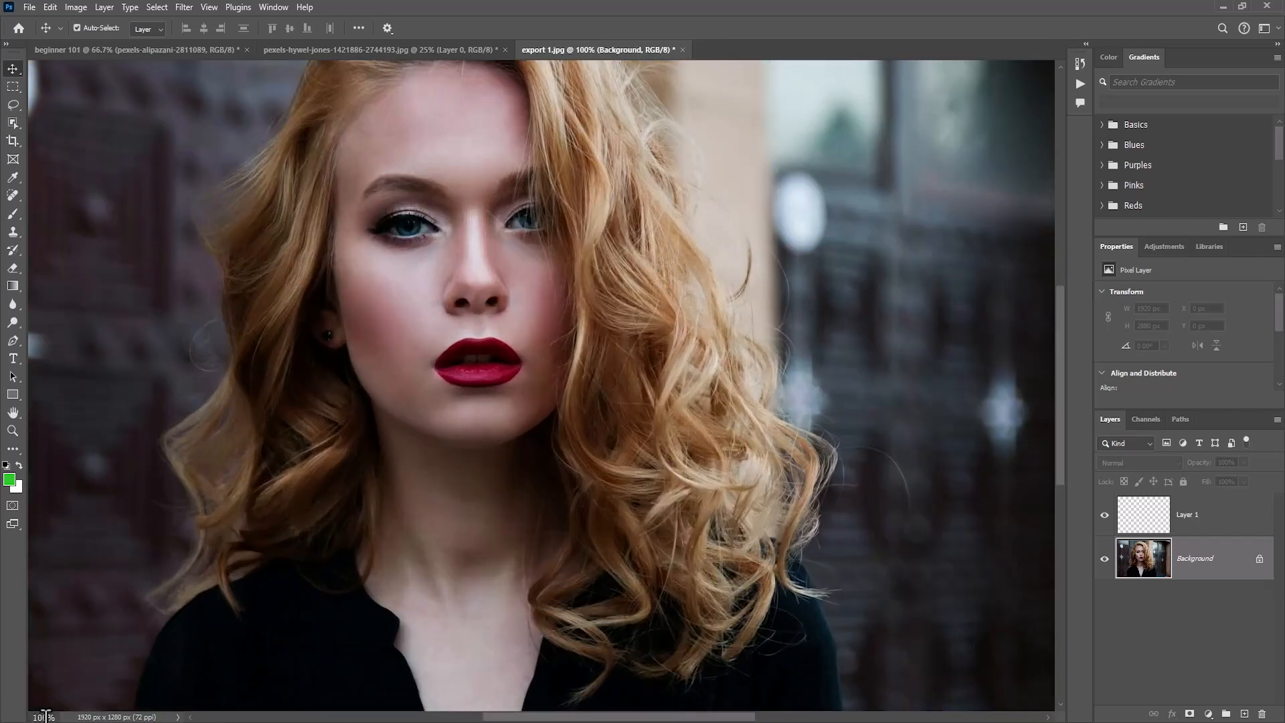
key("ctrl+equal")
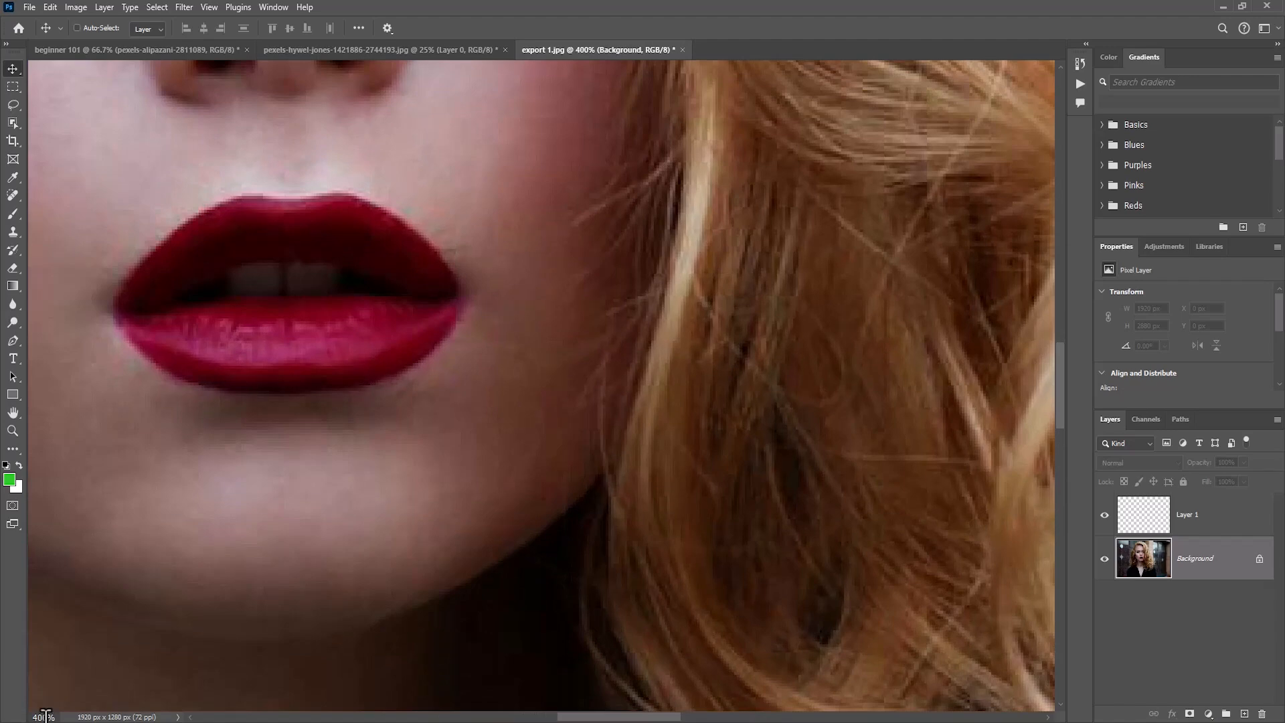
key("ctrl+0")
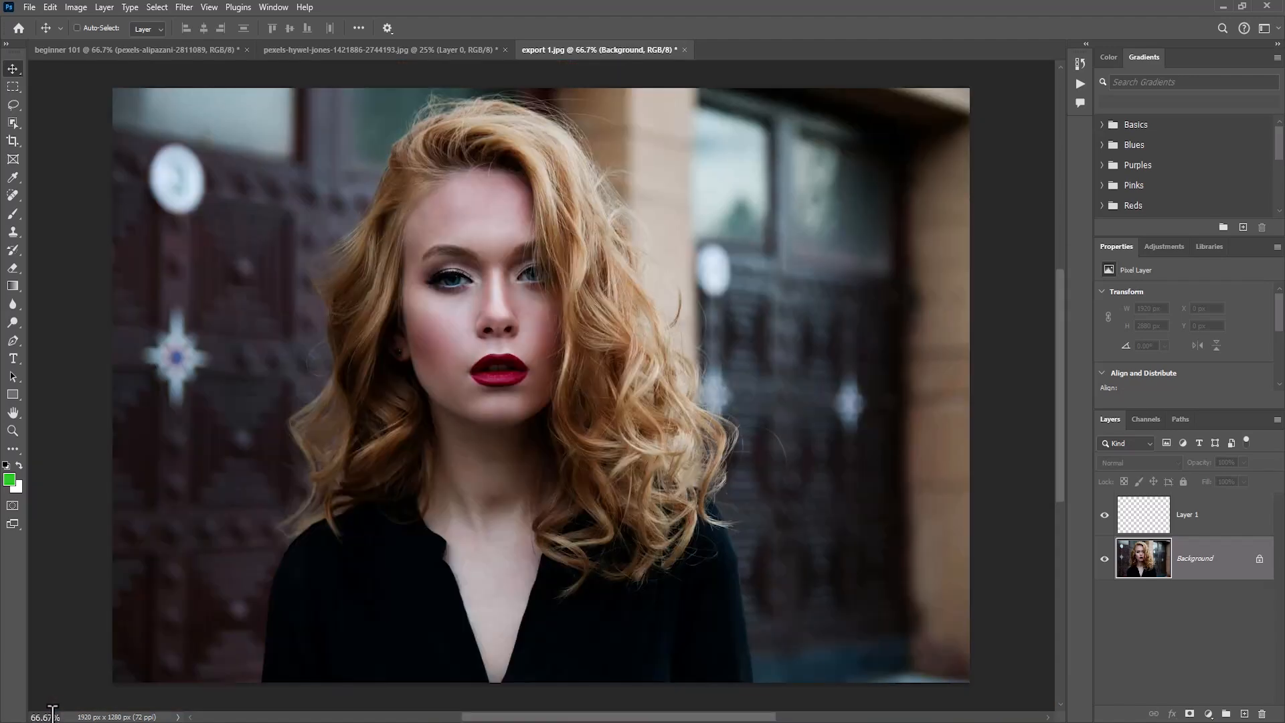
Step: Show the Layer Count in the document status bar and add an empty layer directly above the Background
left_click(178, 717)
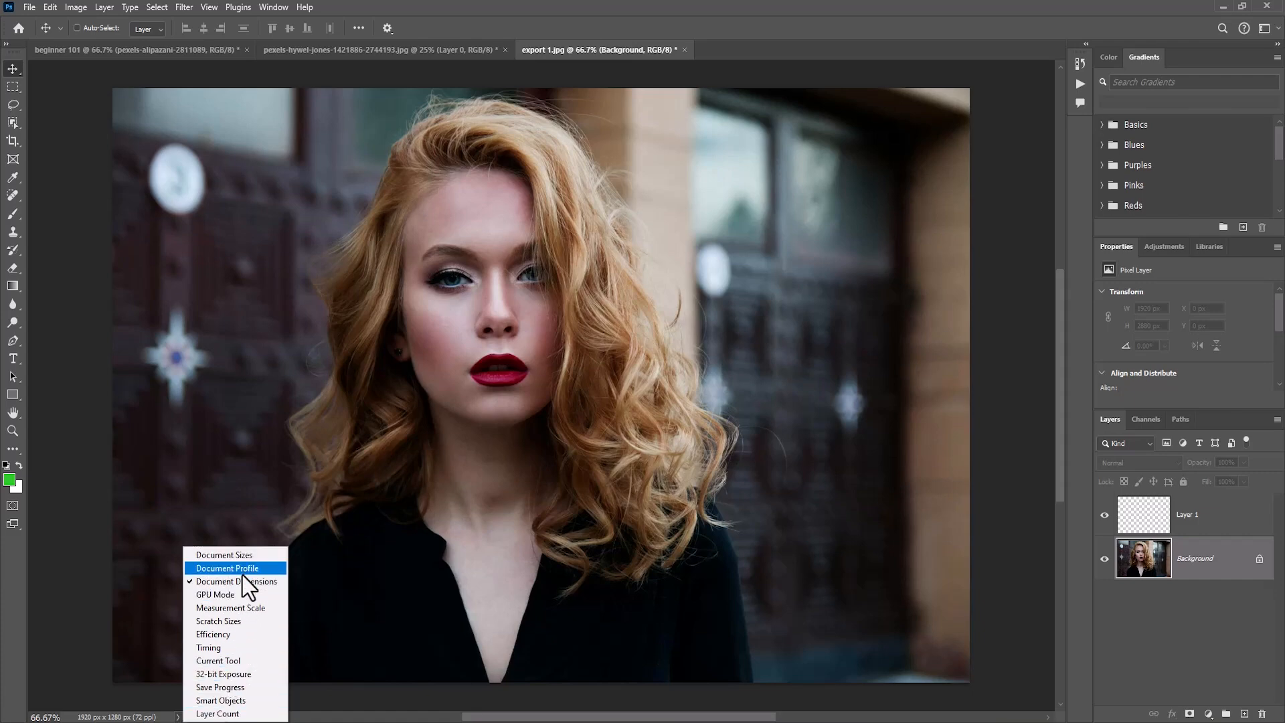
left_click(234, 714)
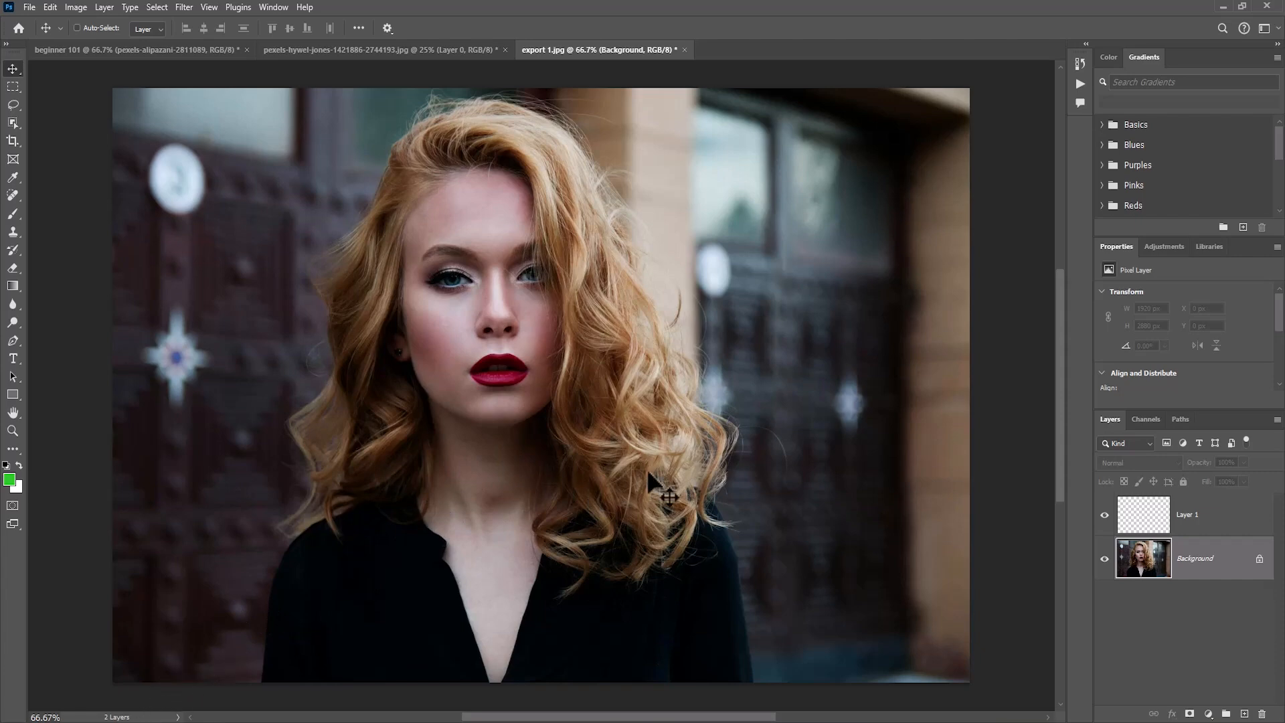
left_click(1187, 519)
left_click(1191, 559)
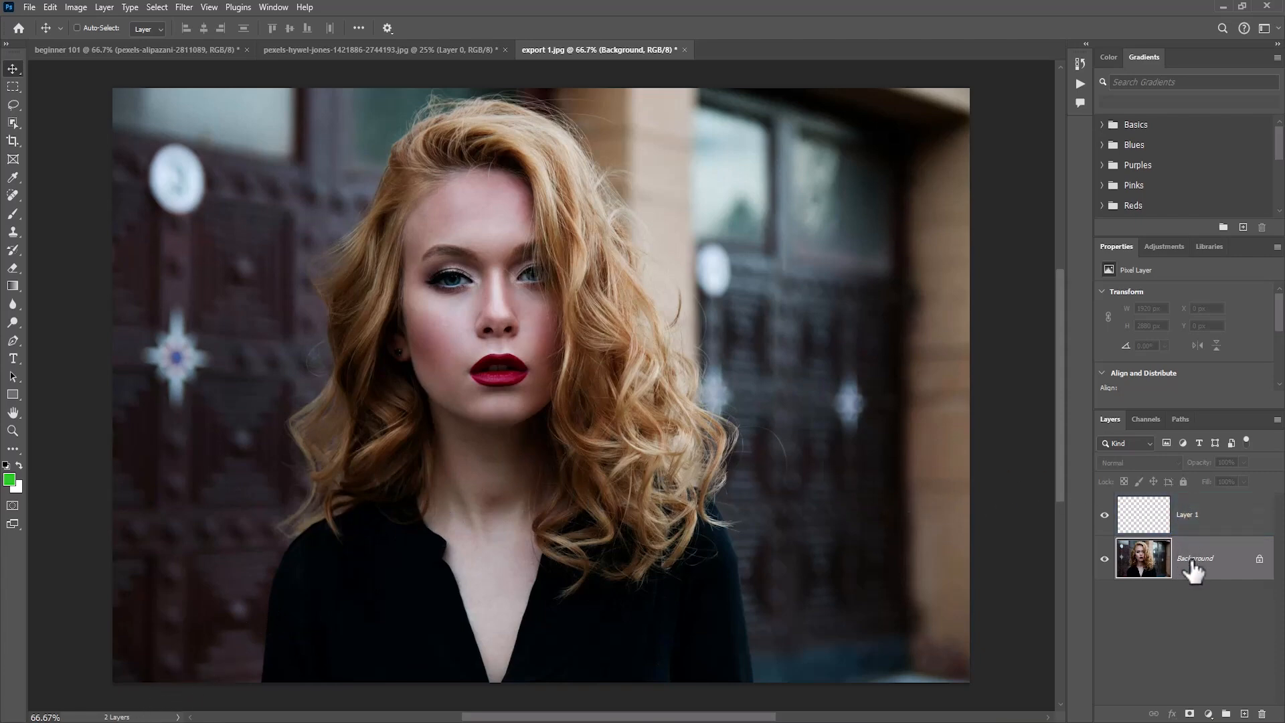
left_click(1244, 714)
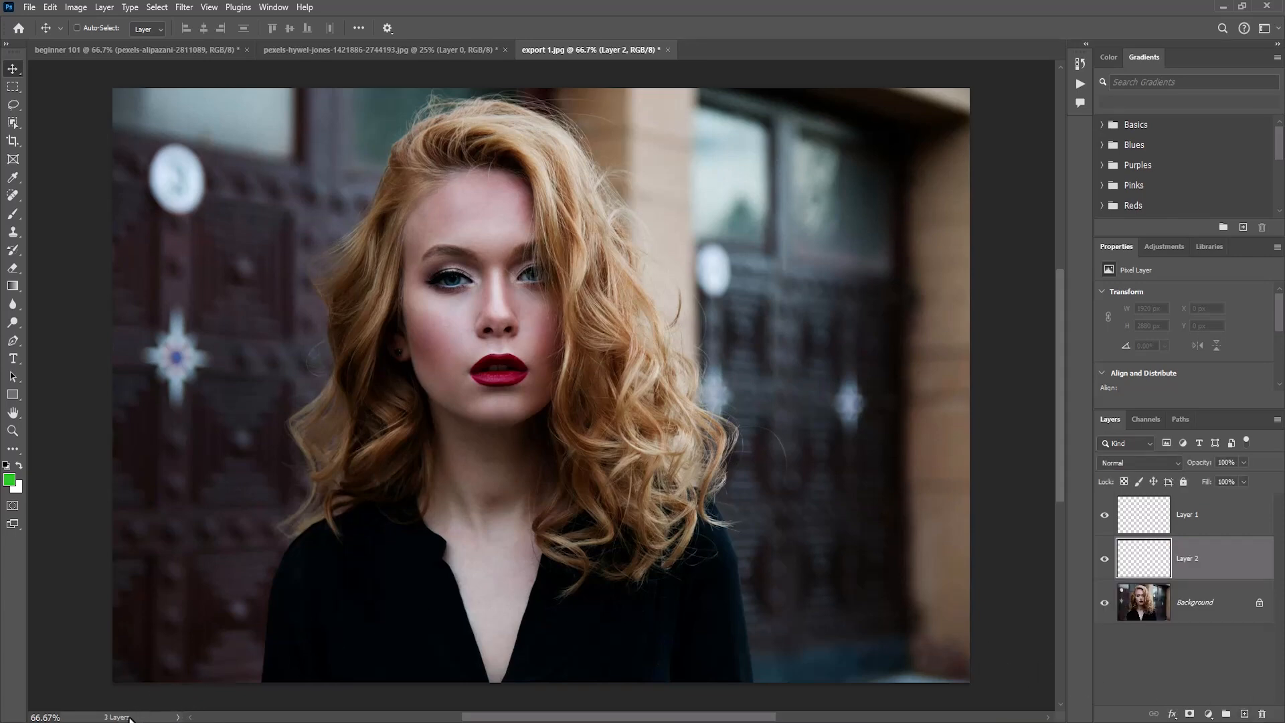
Step: Switch the status bar information through Save Progress, Document Sizes and Document Dimensions, ending with Current Tool
left_click(177, 717)
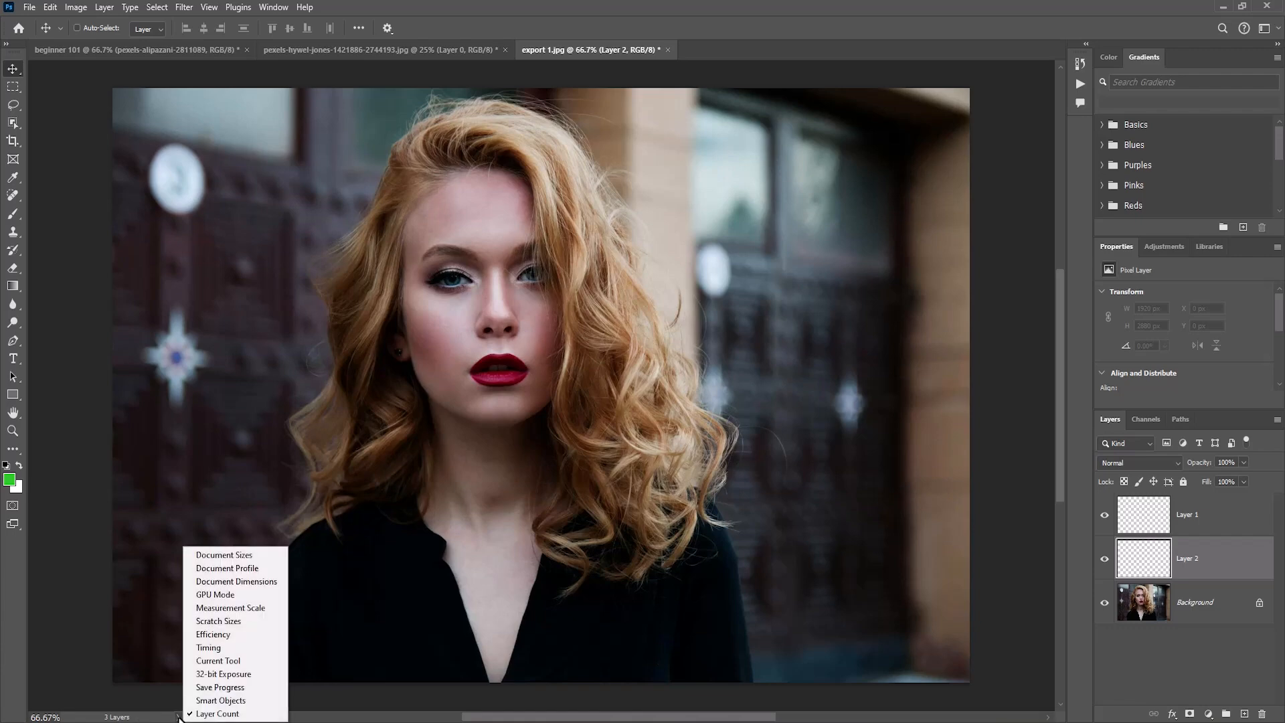
left_click(212, 688)
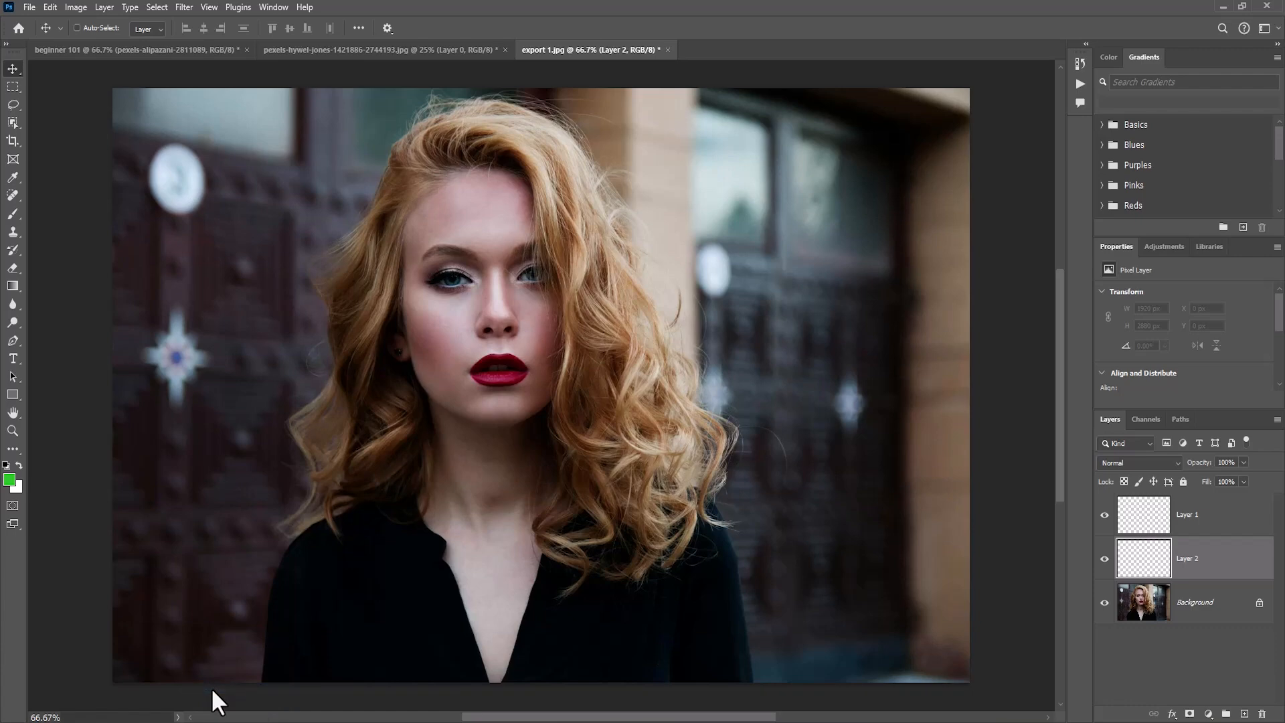
left_click(178, 717)
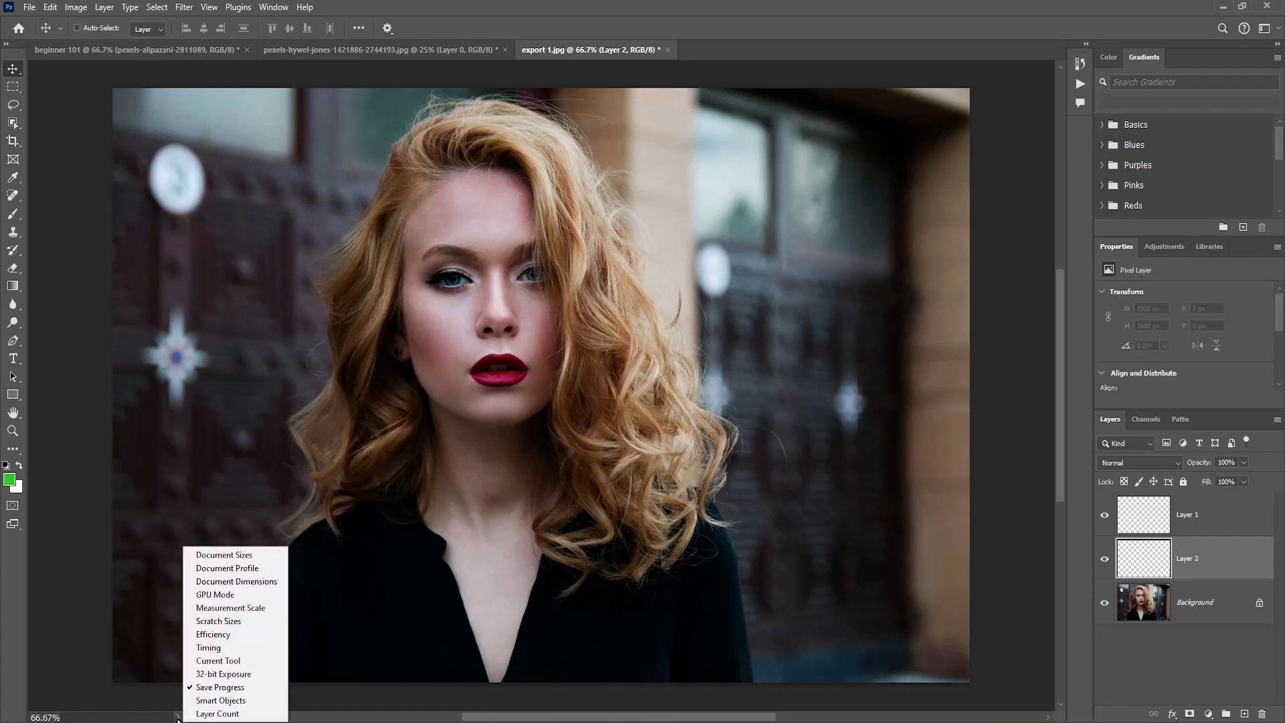
left_click(237, 556)
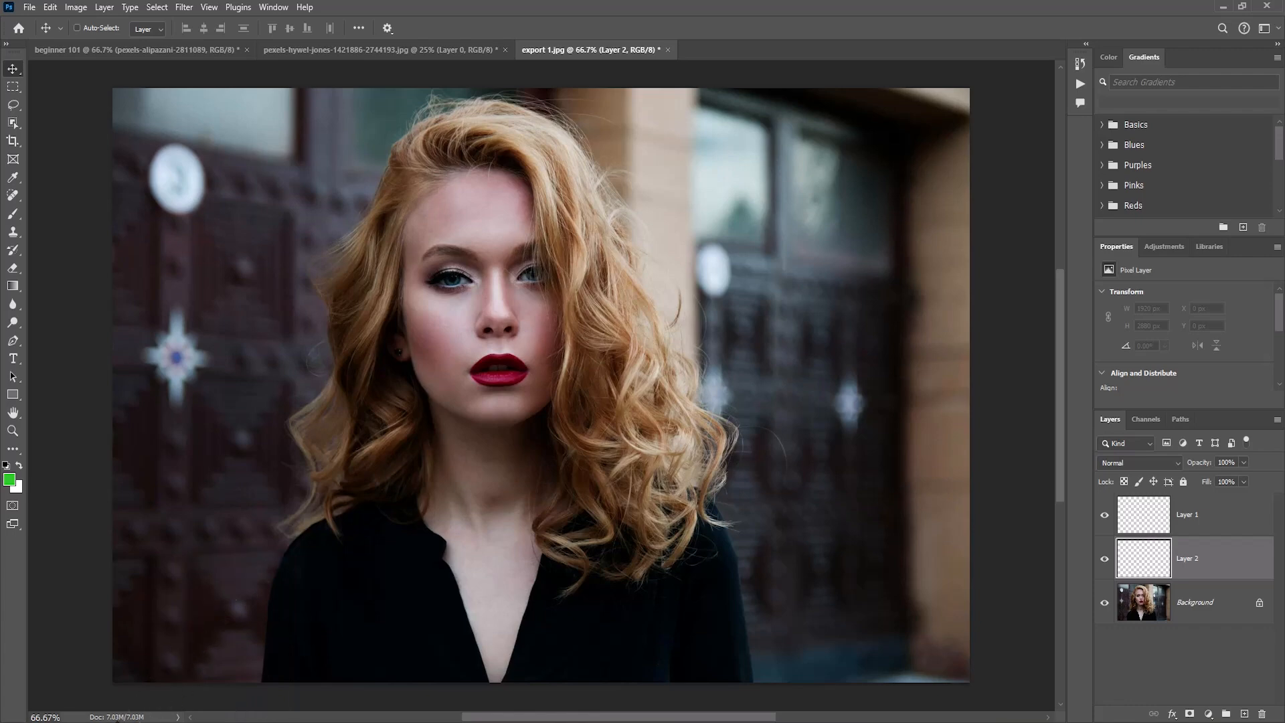
left_click(179, 716)
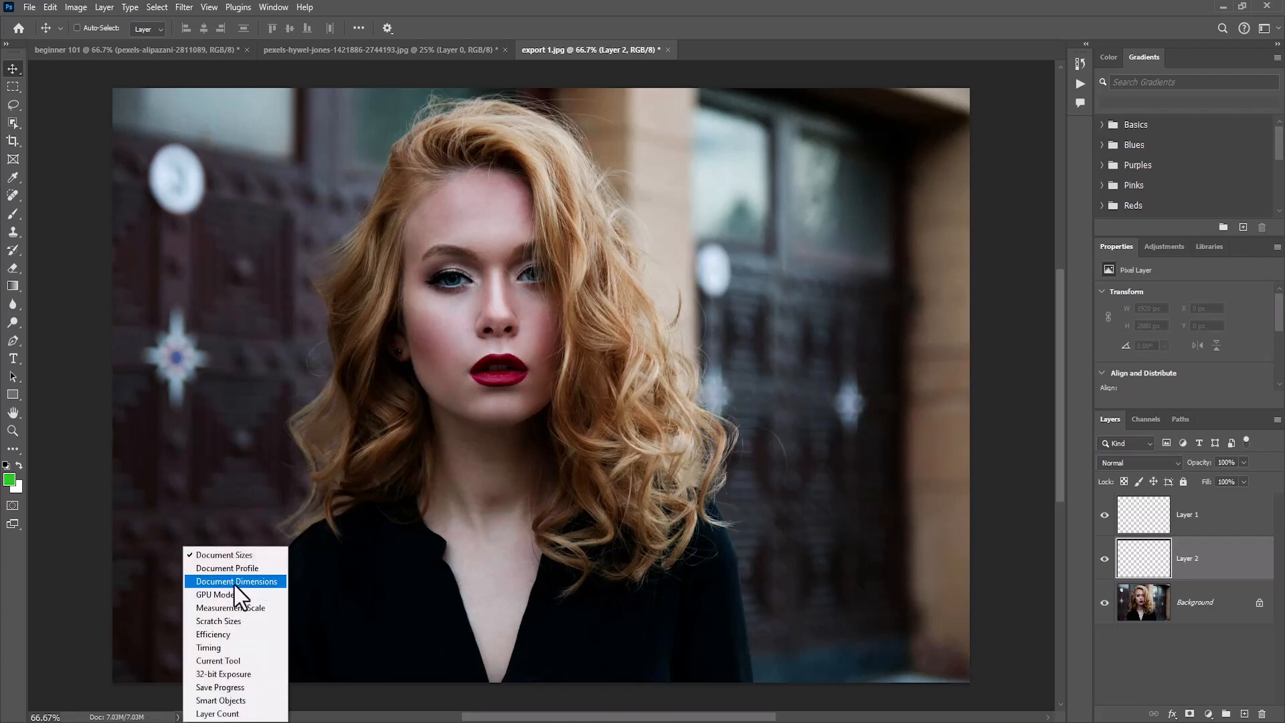
left_click(233, 581)
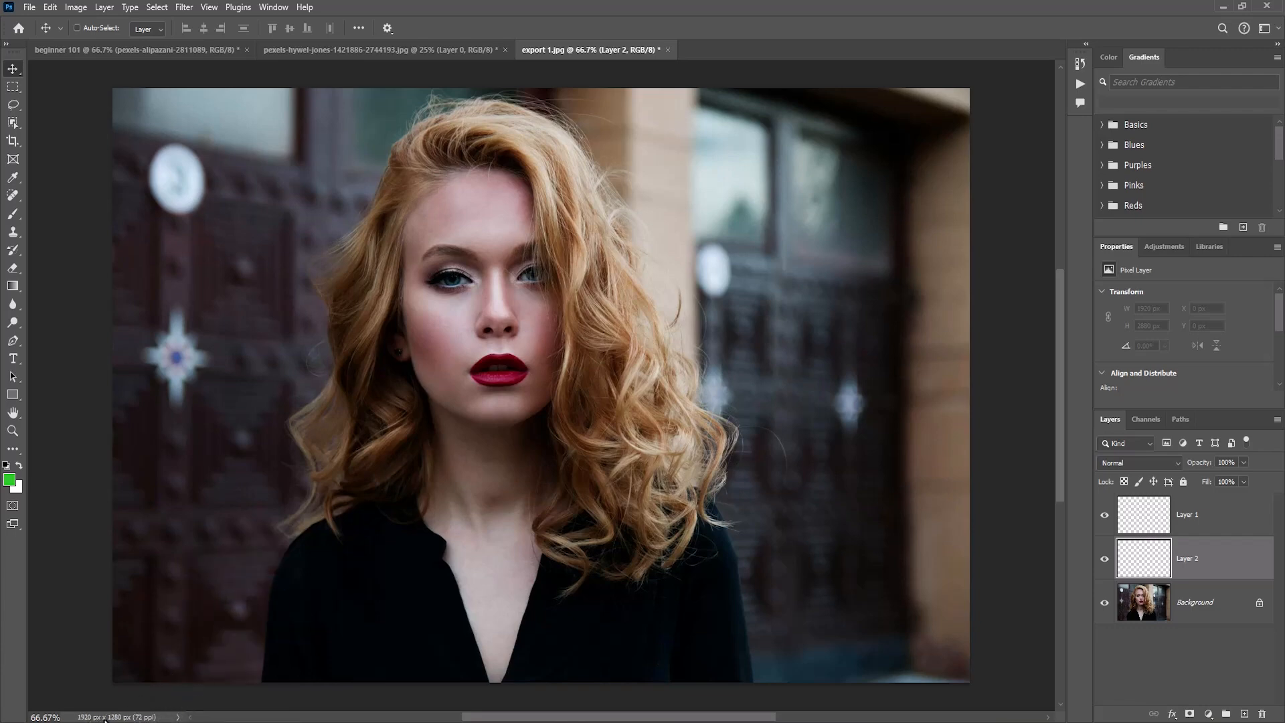
left_click(178, 717)
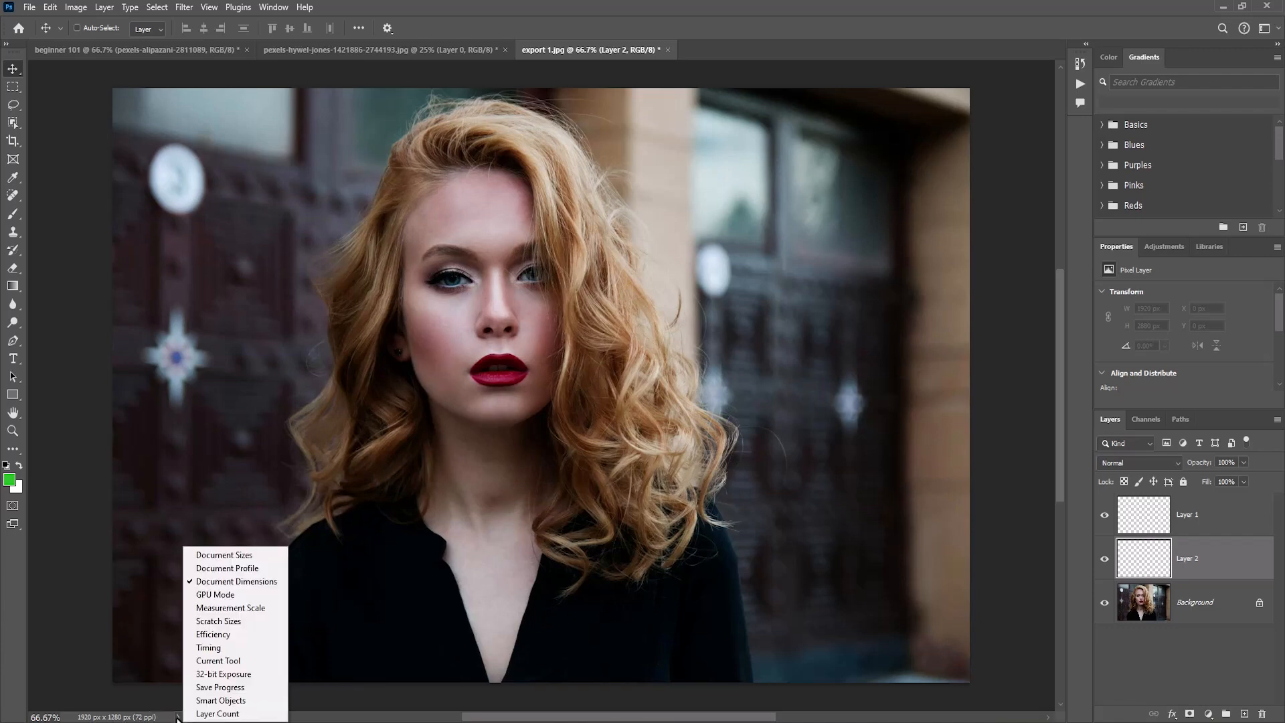
left_click(215, 666)
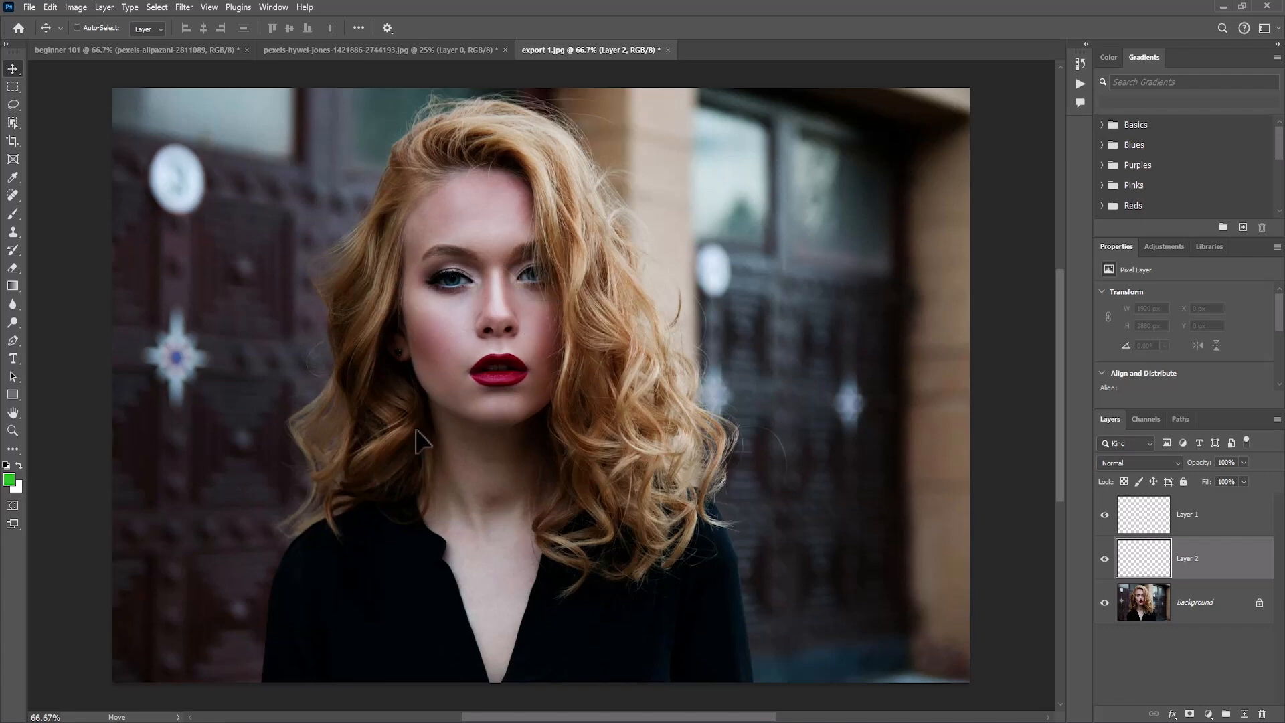
Step: Try to move the locked Background layer in export 1.jpg, and unlock it as a regular layer
left_click(1155, 608)
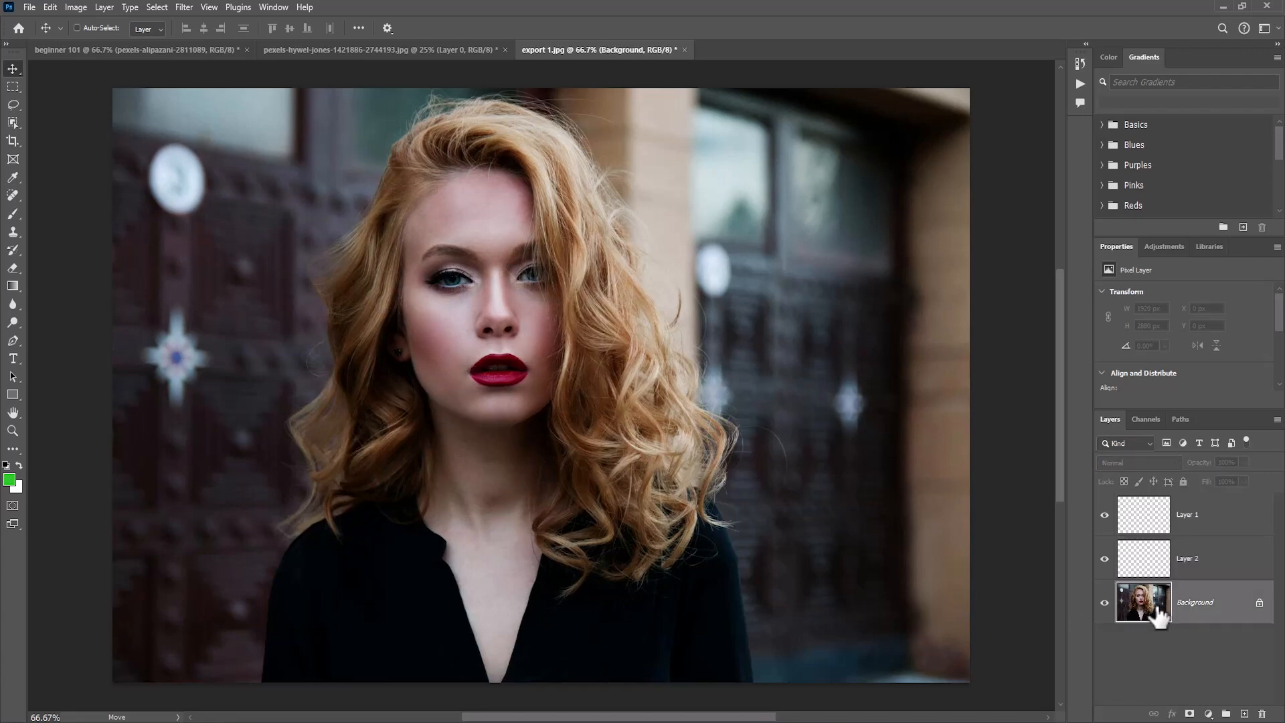
left_click(592, 396)
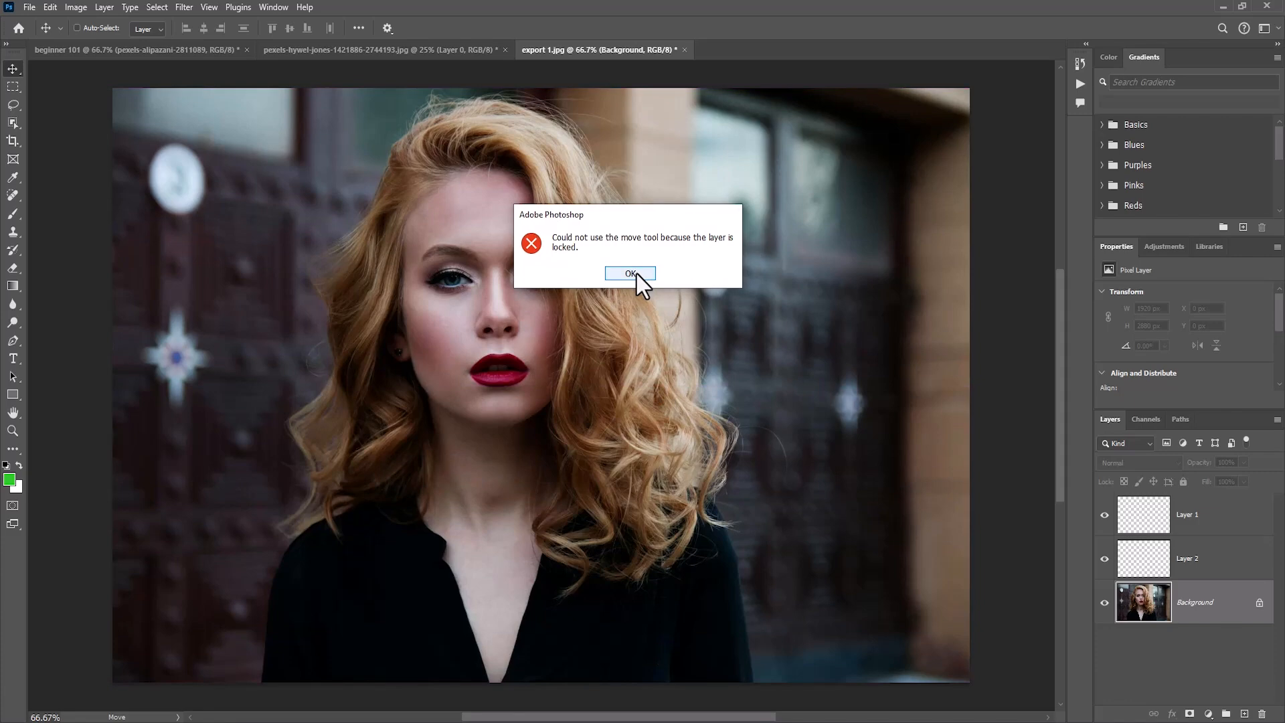
left_click(631, 274)
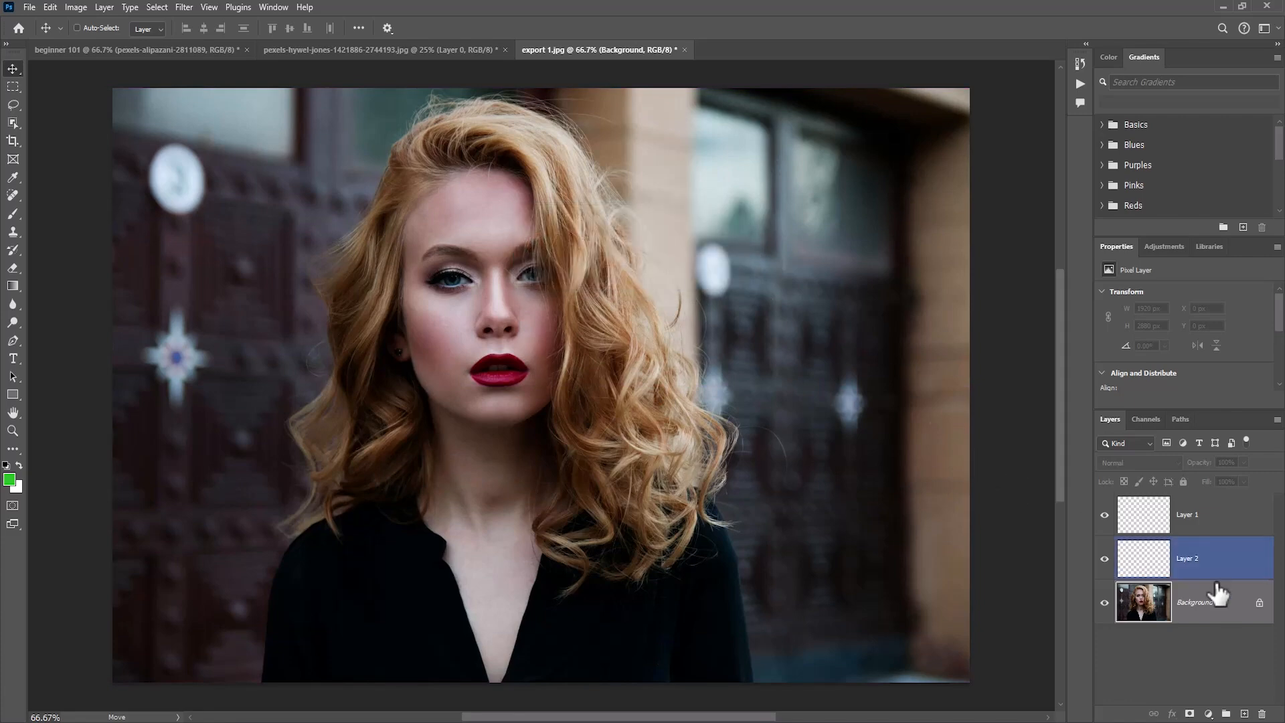
left_click(1260, 605)
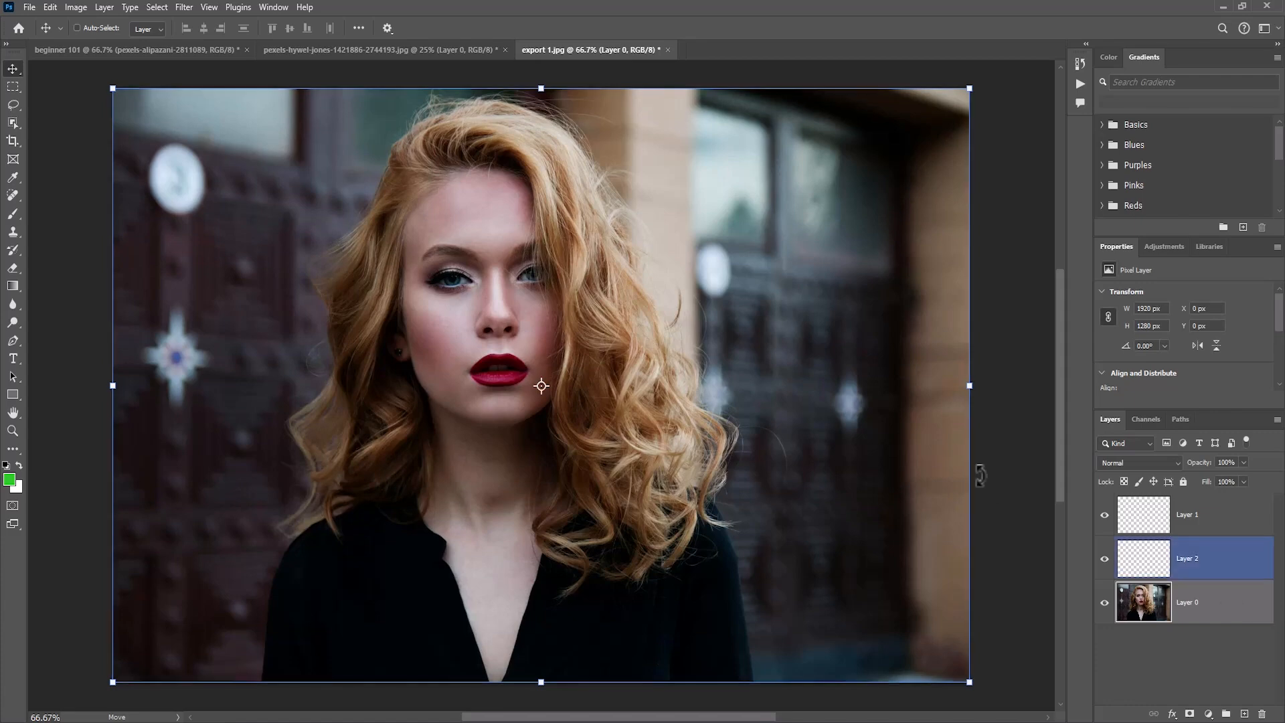
mouse_move(721, 397)
left_mouse_down()
mouse_move(711, 423)
mouse_move(476, 567)
mouse_move(722, 407)
left_mouse_up()
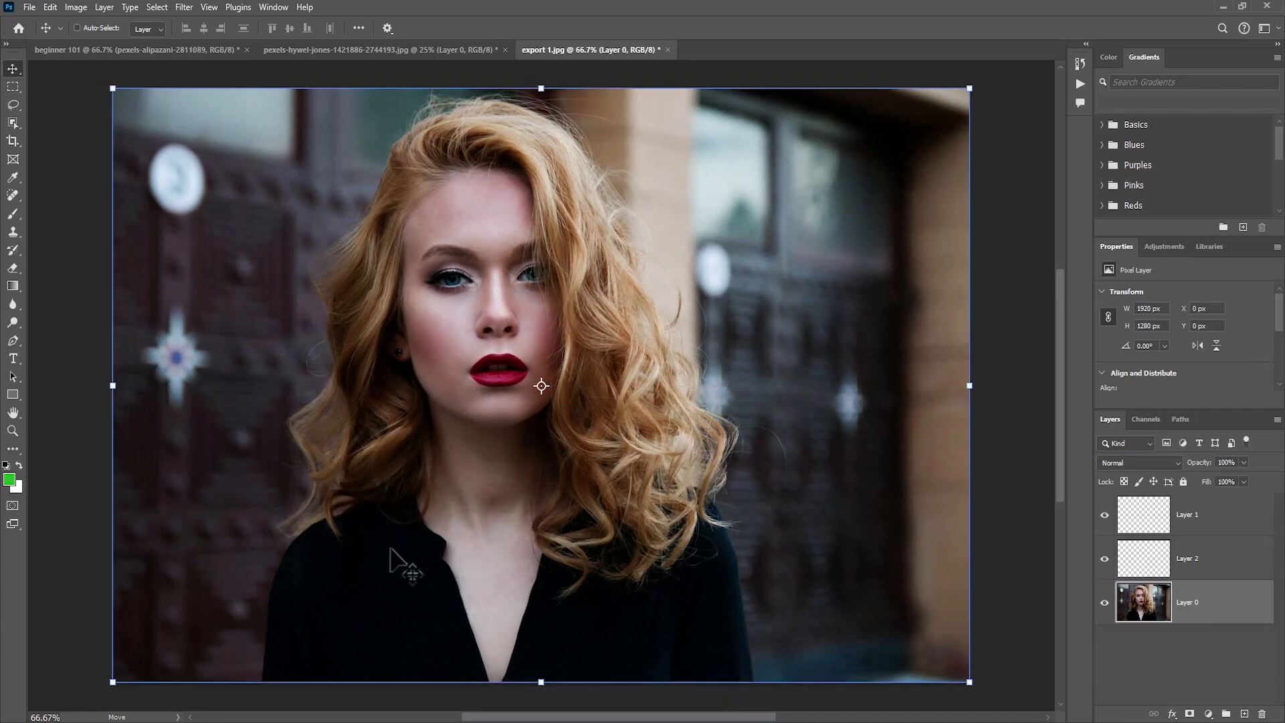
Step: Switch between the Path Selection and Object Selection tools, ending on Path Selection, to compare their tool options
left_click(12, 376)
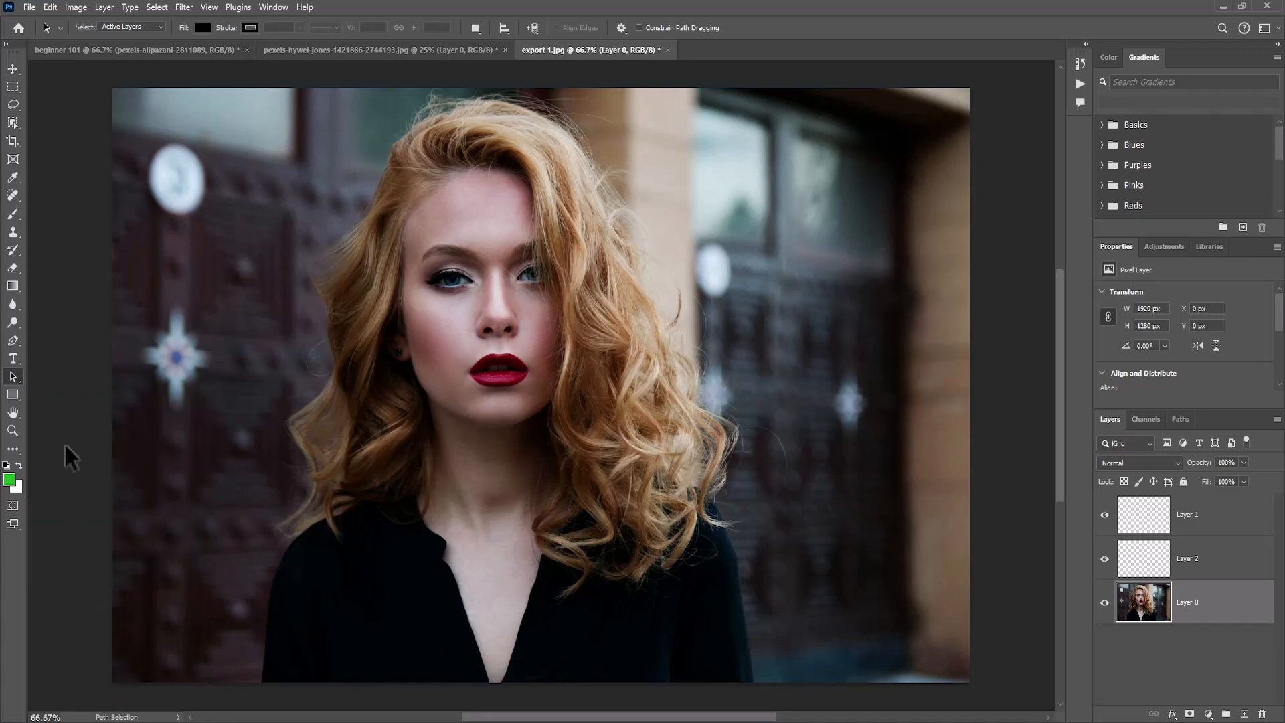
left_click(12, 122)
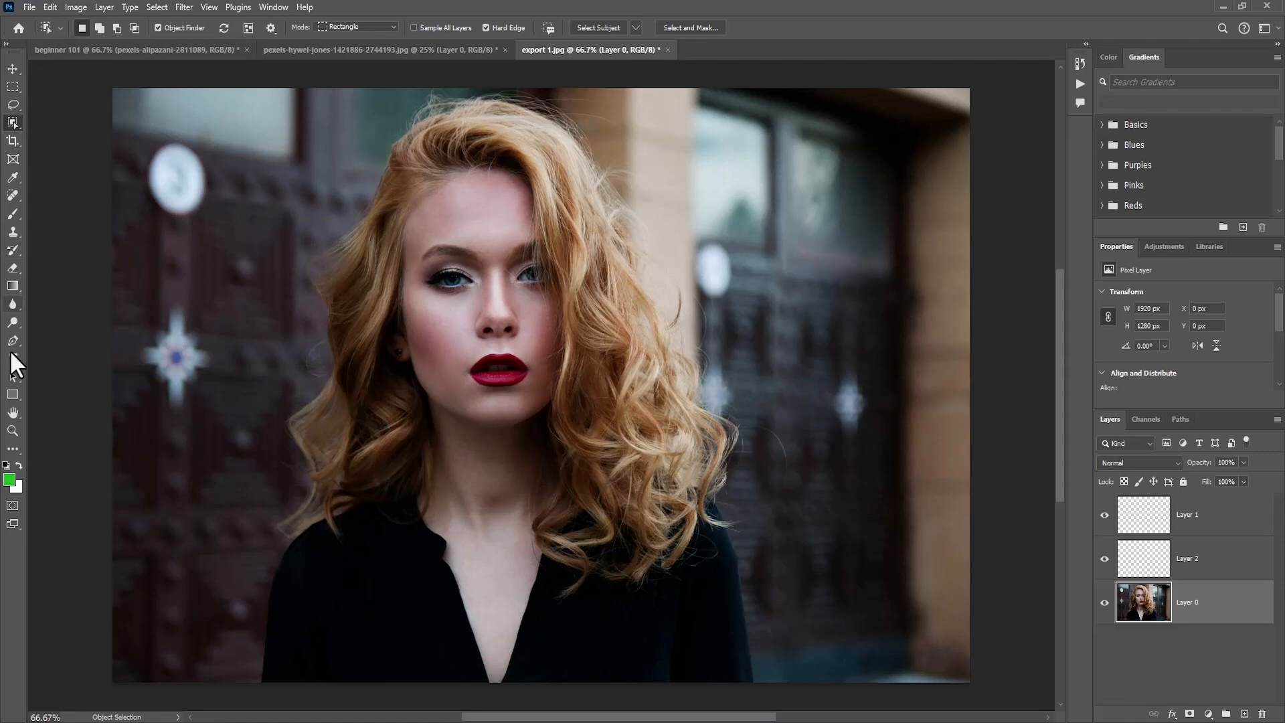
left_click(11, 378)
Step: Examine the New Document settings and close the dialog without creating a document
left_click(29, 8)
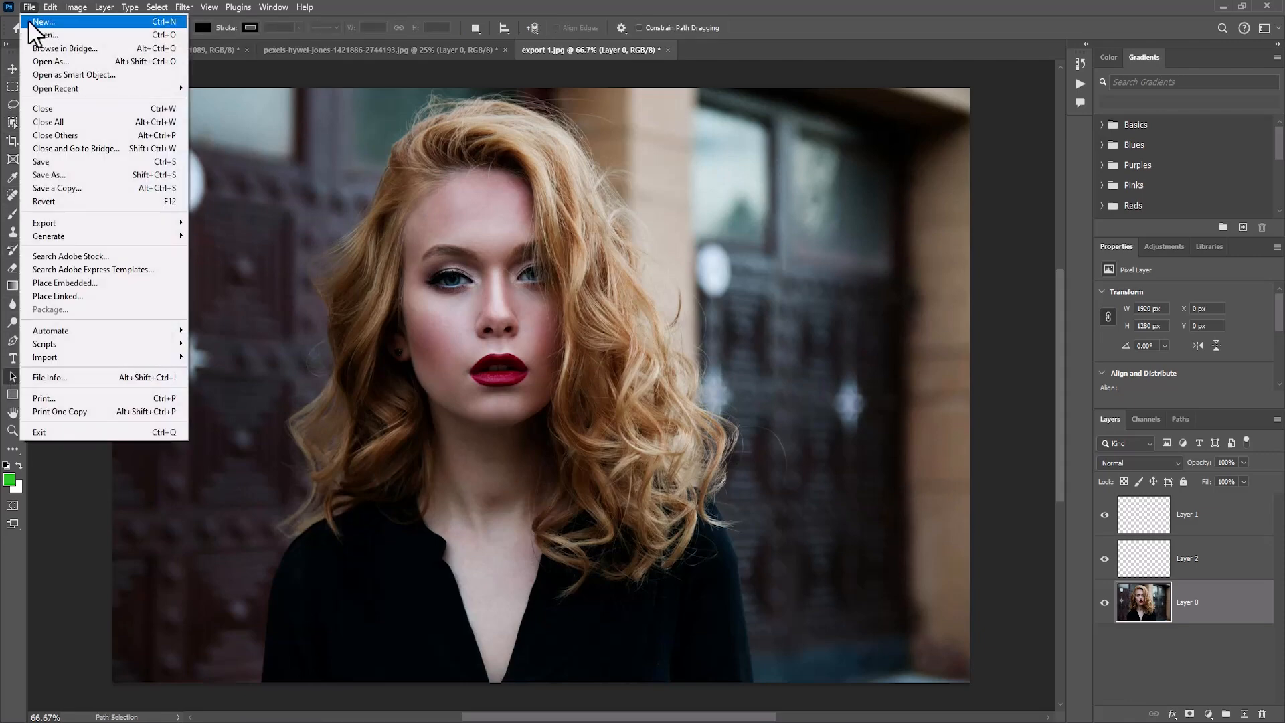
left_click(32, 22)
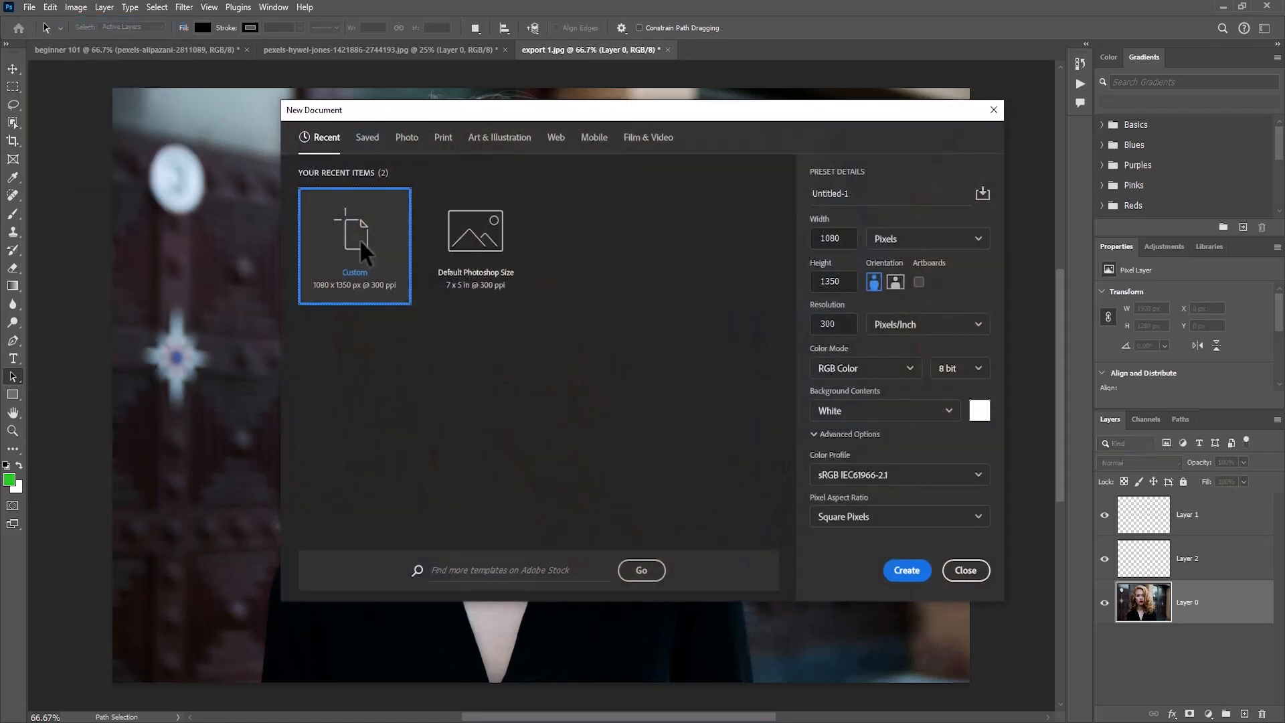
key("Escape")
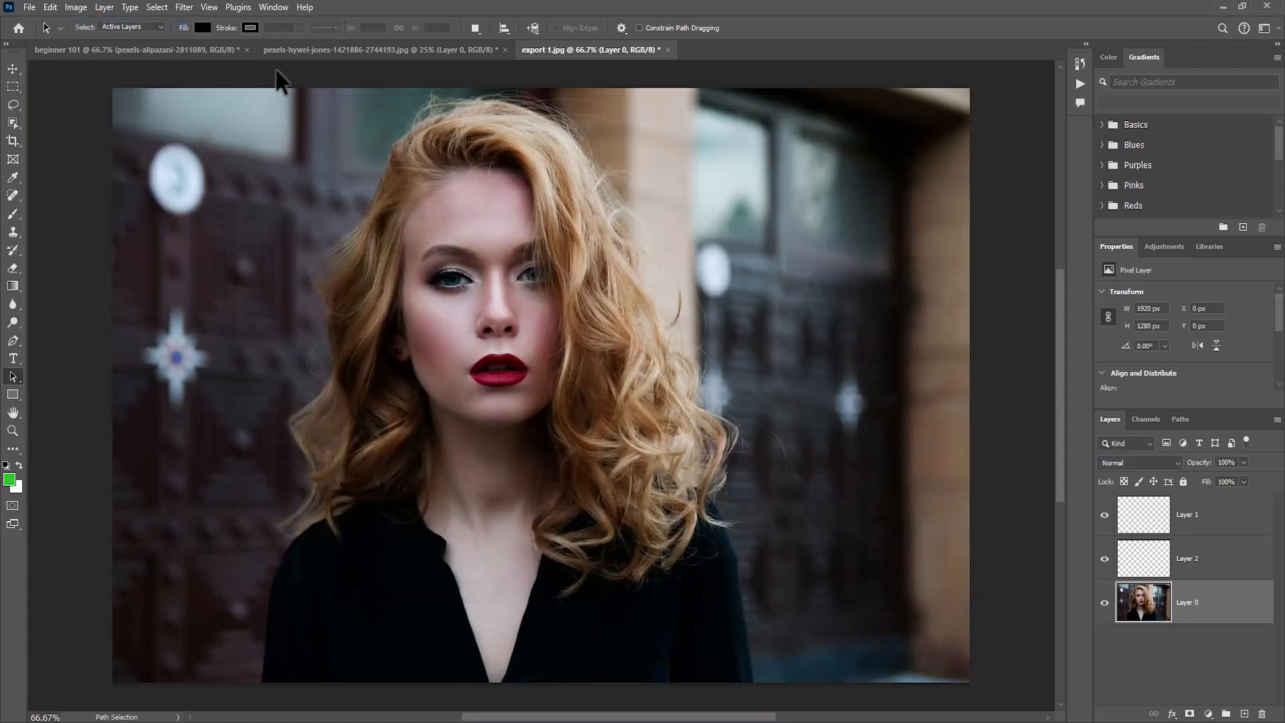
left_click(30, 8)
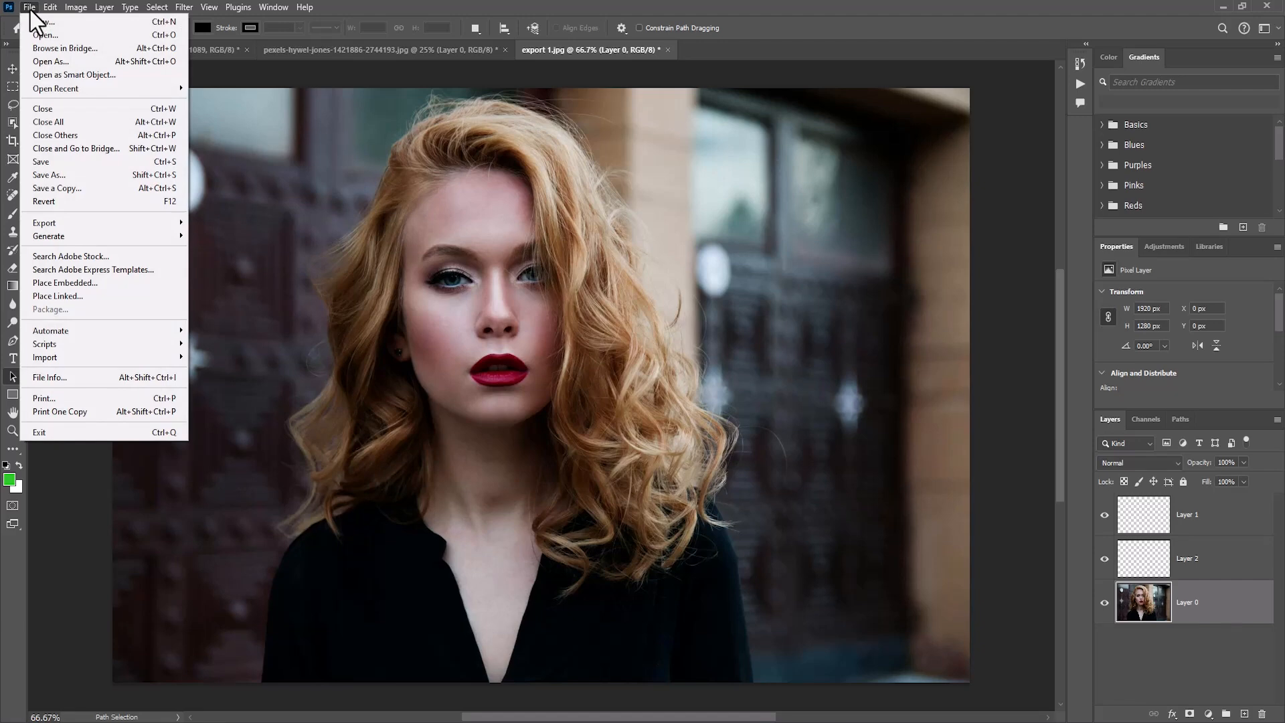
left_click(29, 10)
Step: Select the woman in the portrait automatically with the Subject command, and deselect her again
left_click(158, 8)
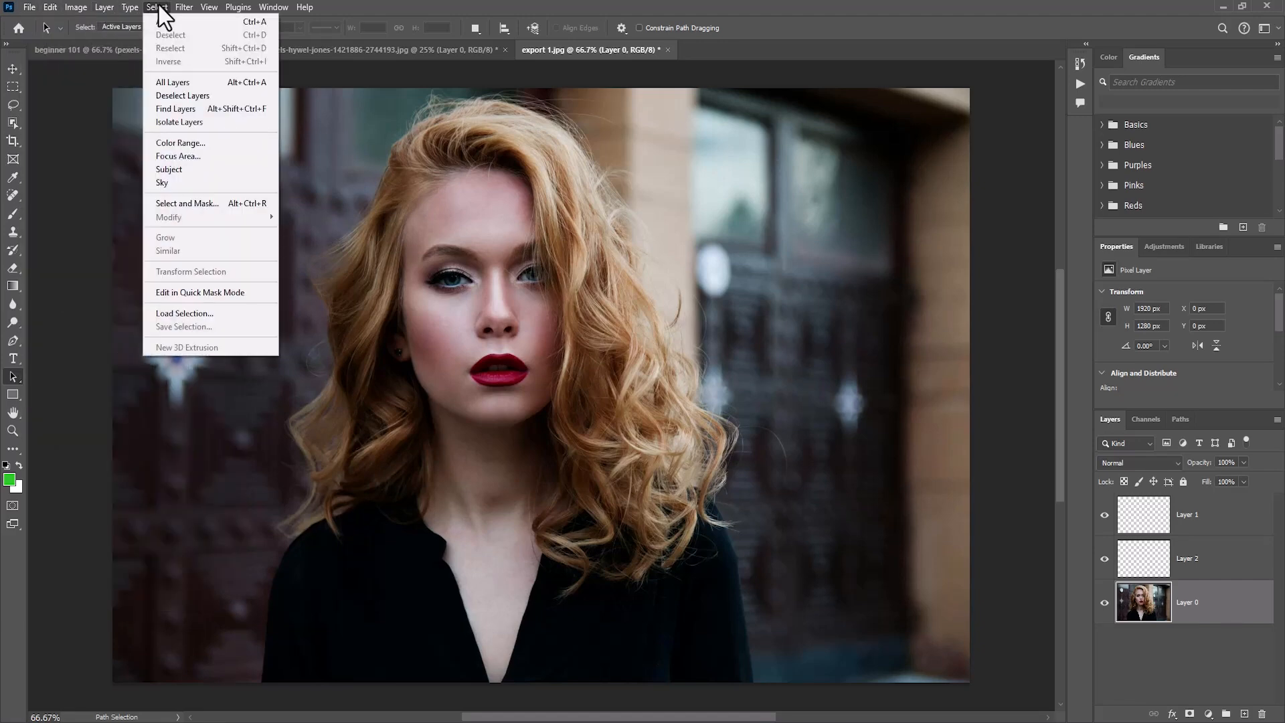
left_click(170, 170)
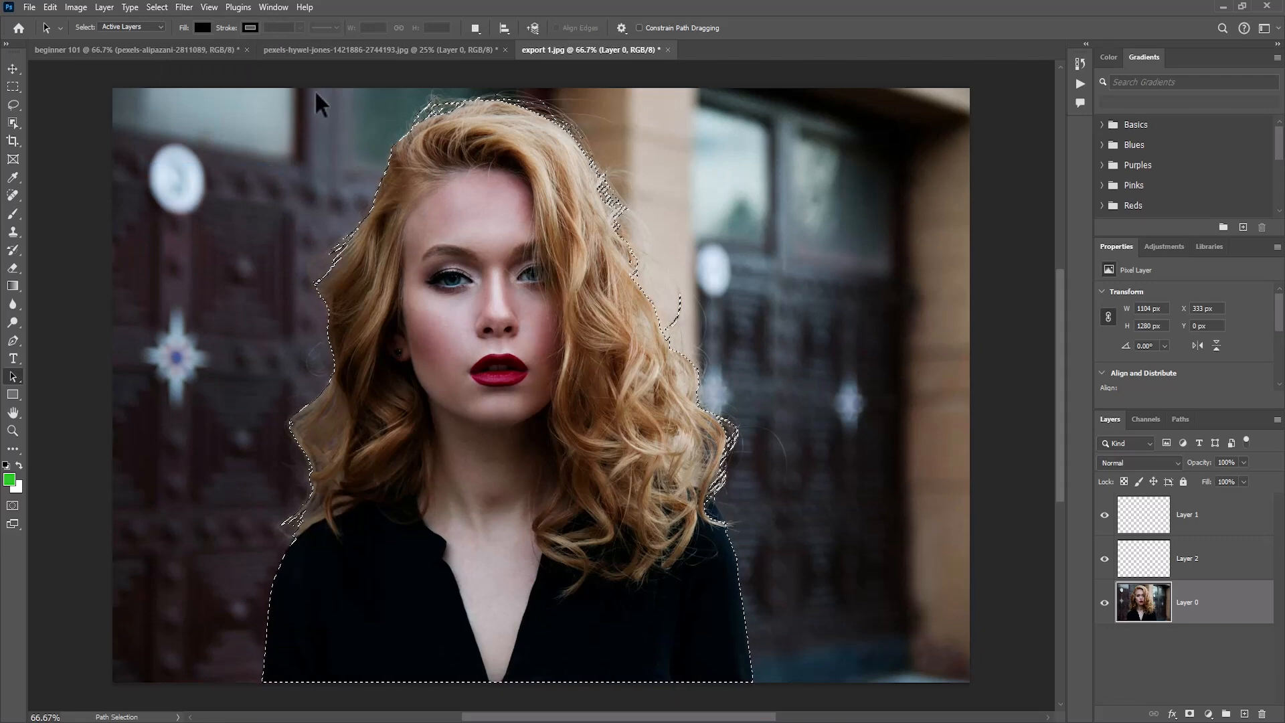
key("ctrl+d")
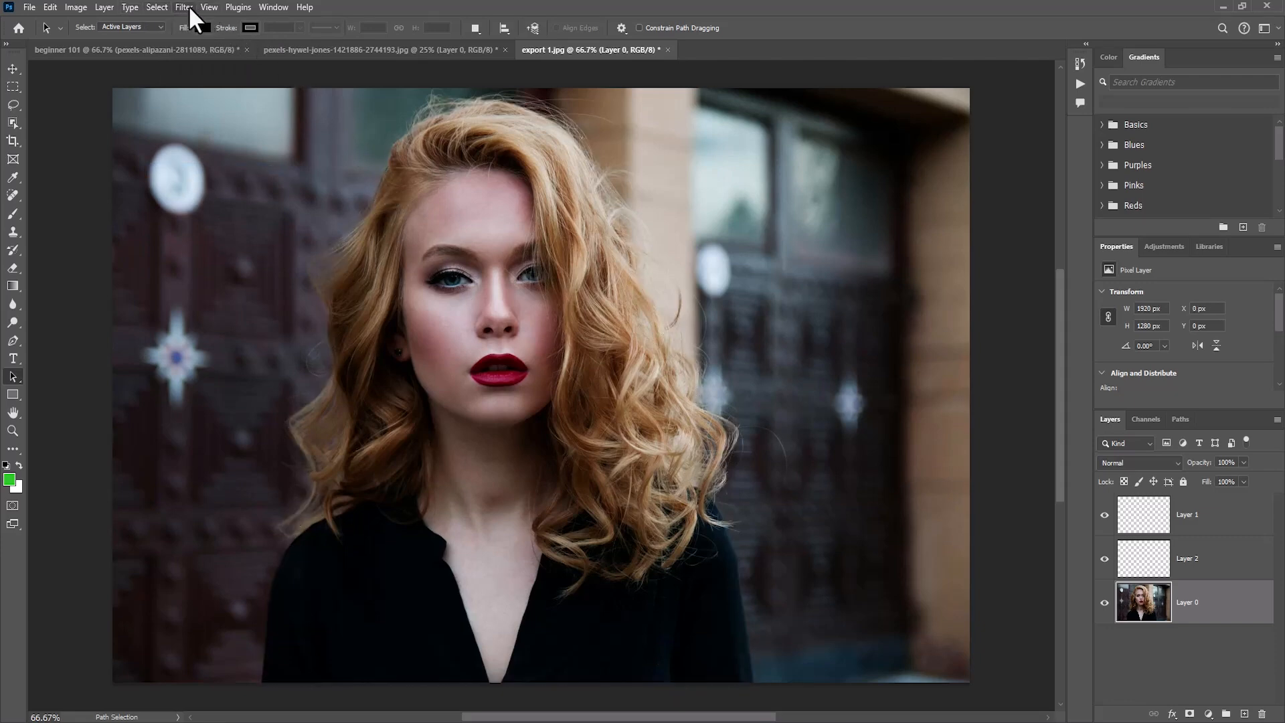
Step: Apply a Gaussian Blur with a 50-pixel radius to the portrait on Layer 0, and undo the blur
left_click(189, 7)
mouse_move(252, 188)
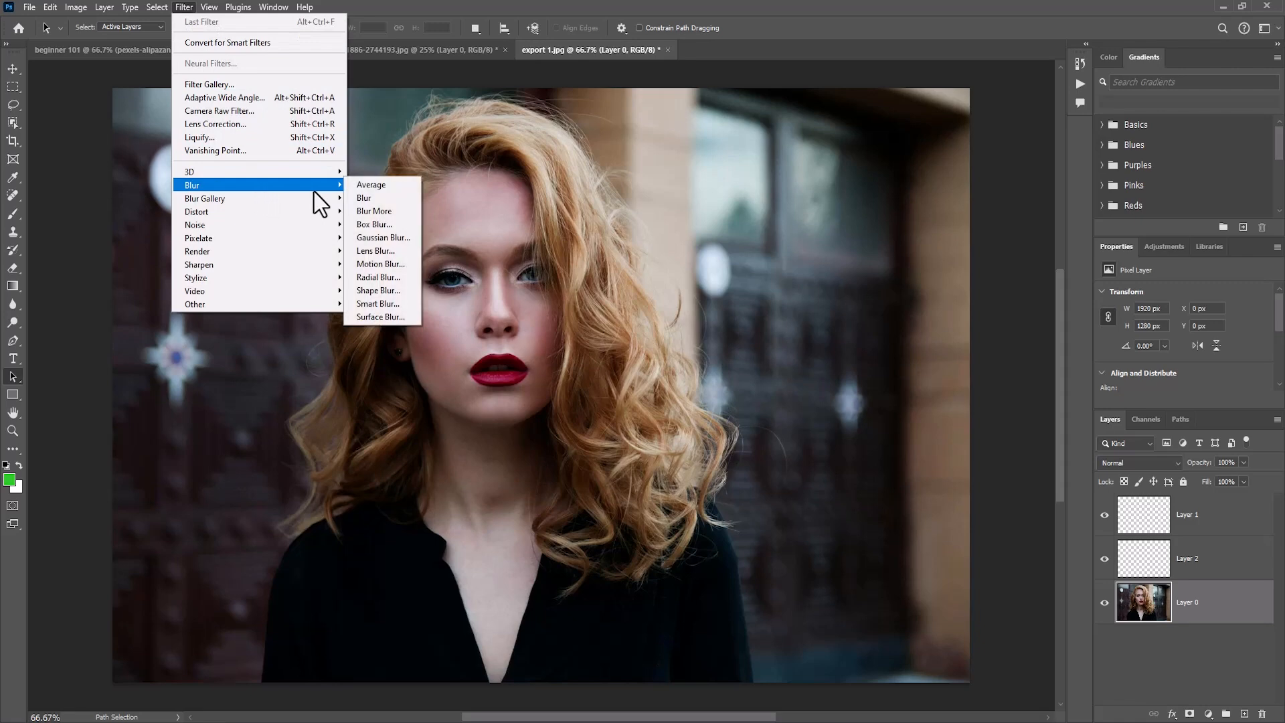
left_click(383, 236)
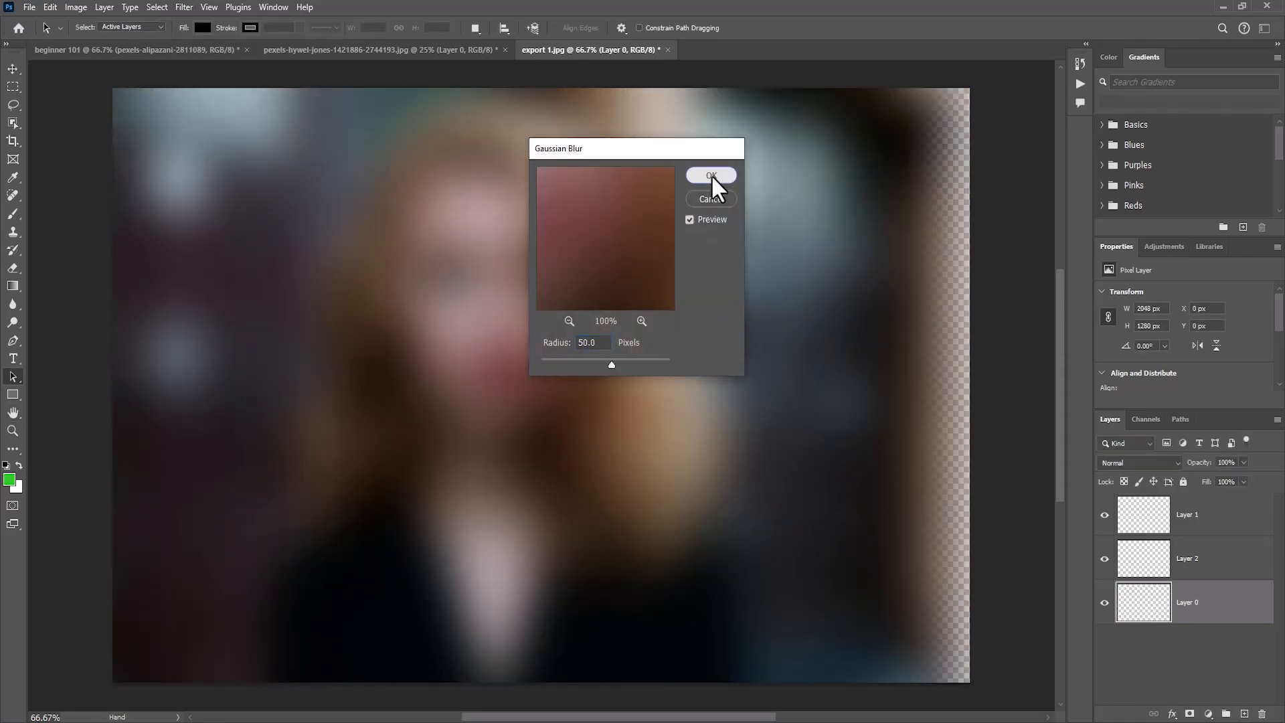
left_click(712, 176)
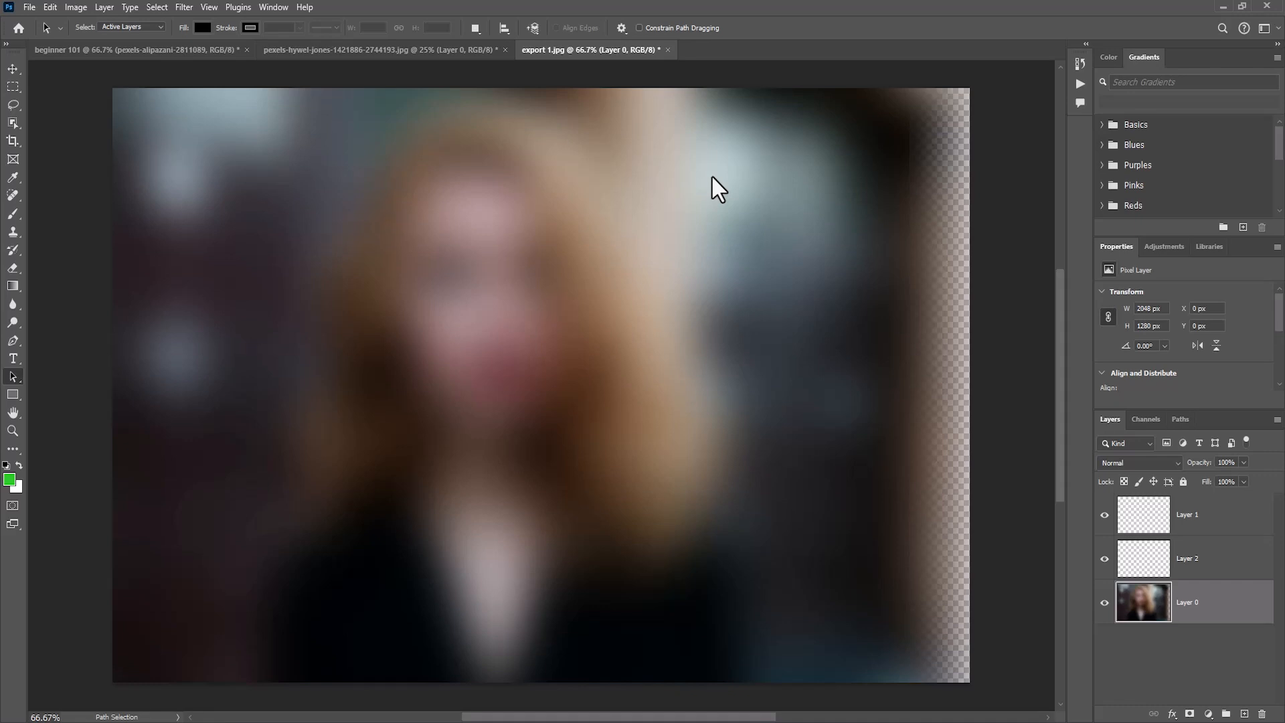
key("ctrl+z")
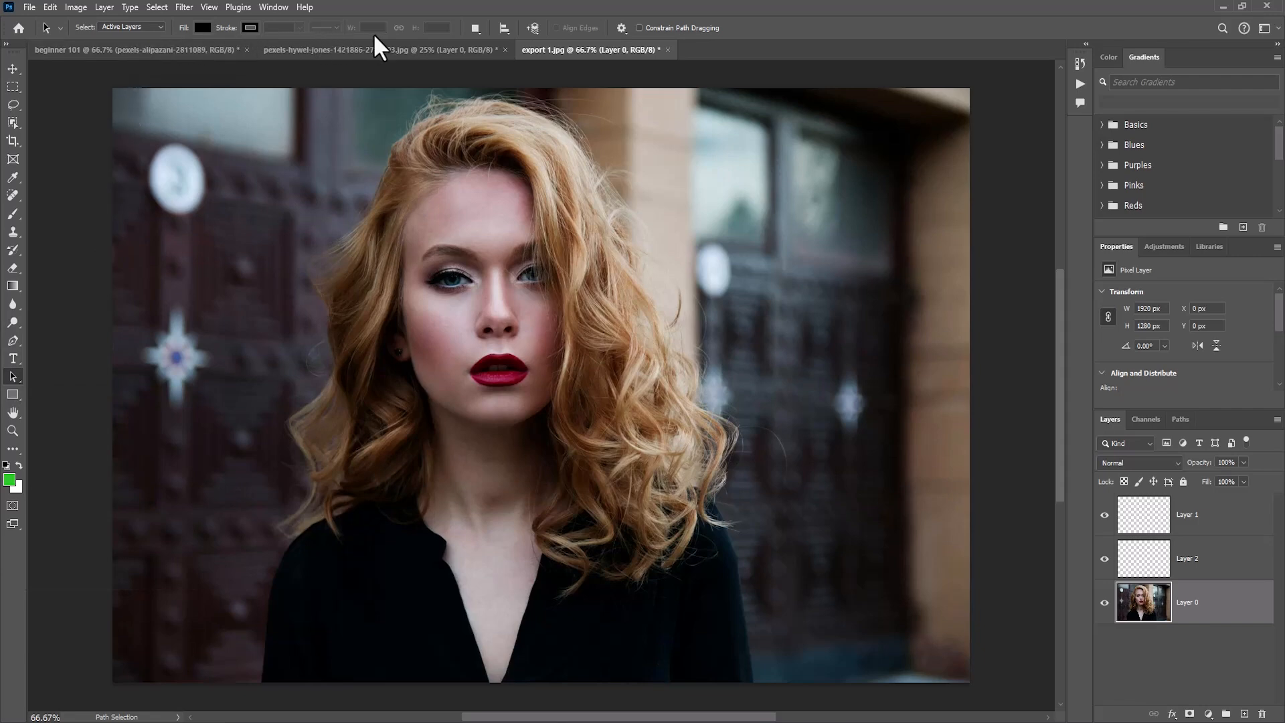
Step: Activate the Horizontal Type tool and examine its available fonts, font styles and size presets
left_click(11, 359)
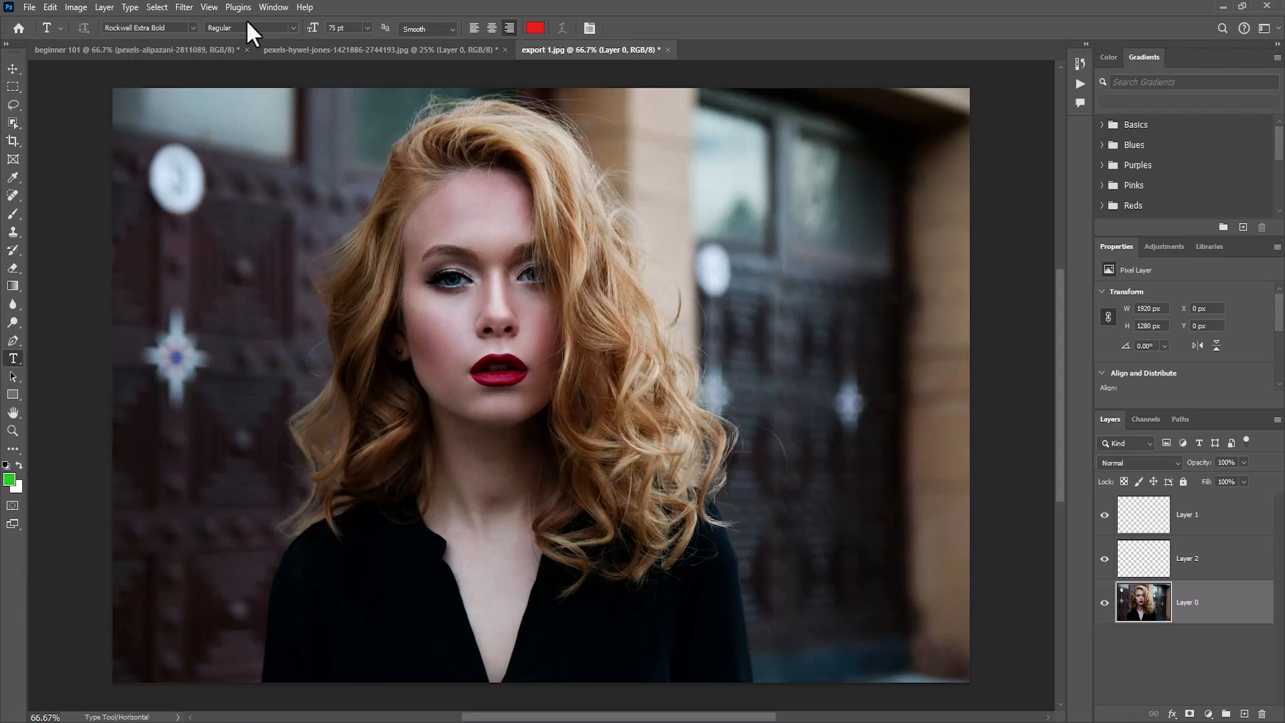
left_click(192, 27)
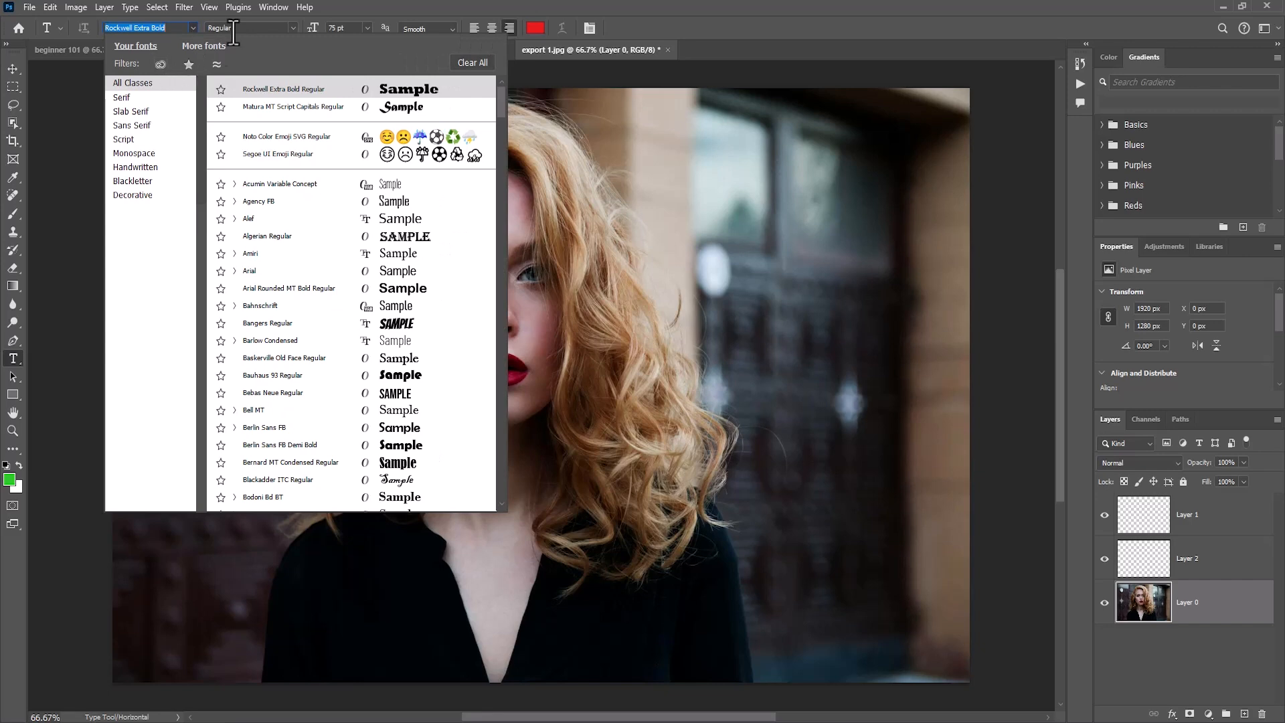
left_click(294, 28)
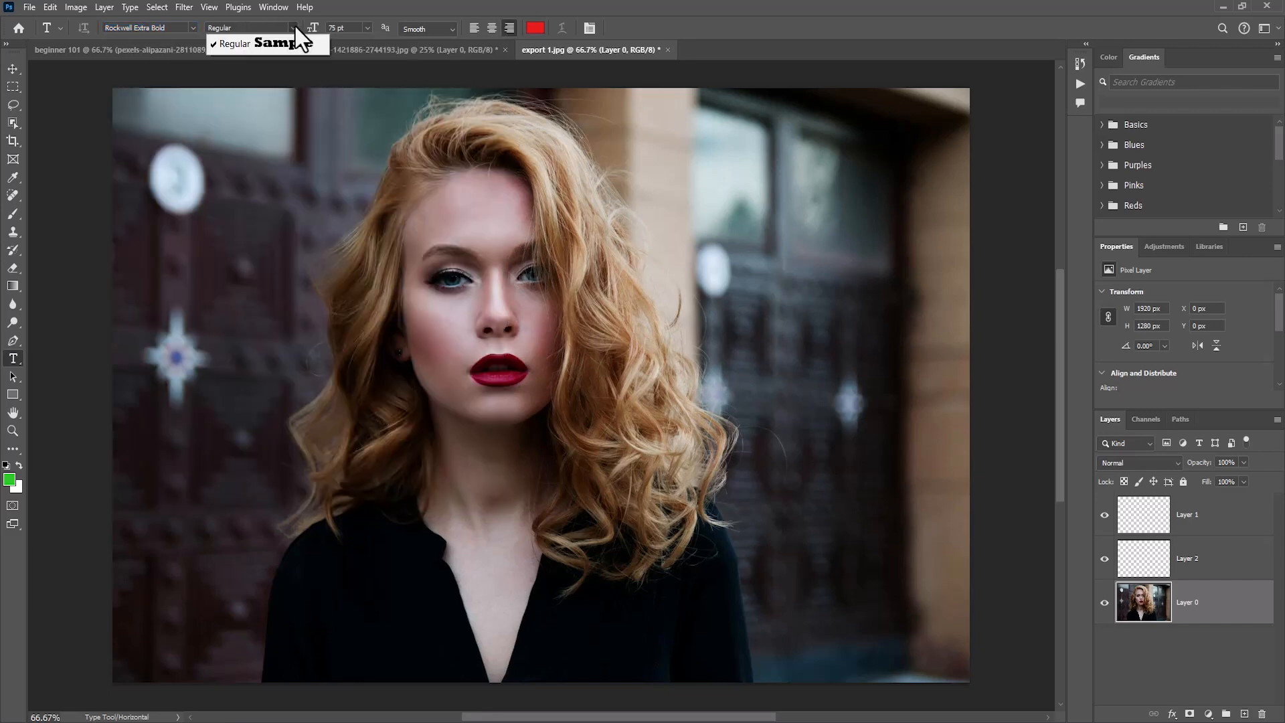
left_click(369, 27)
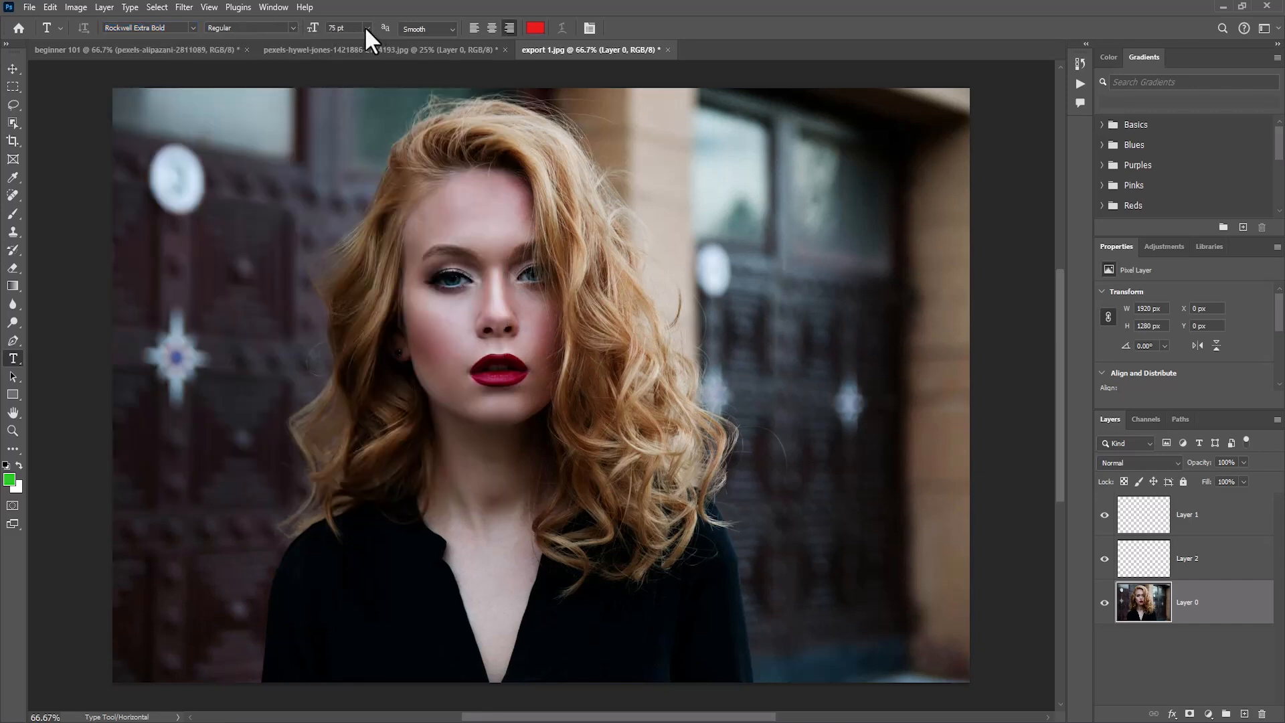
left_click(366, 27)
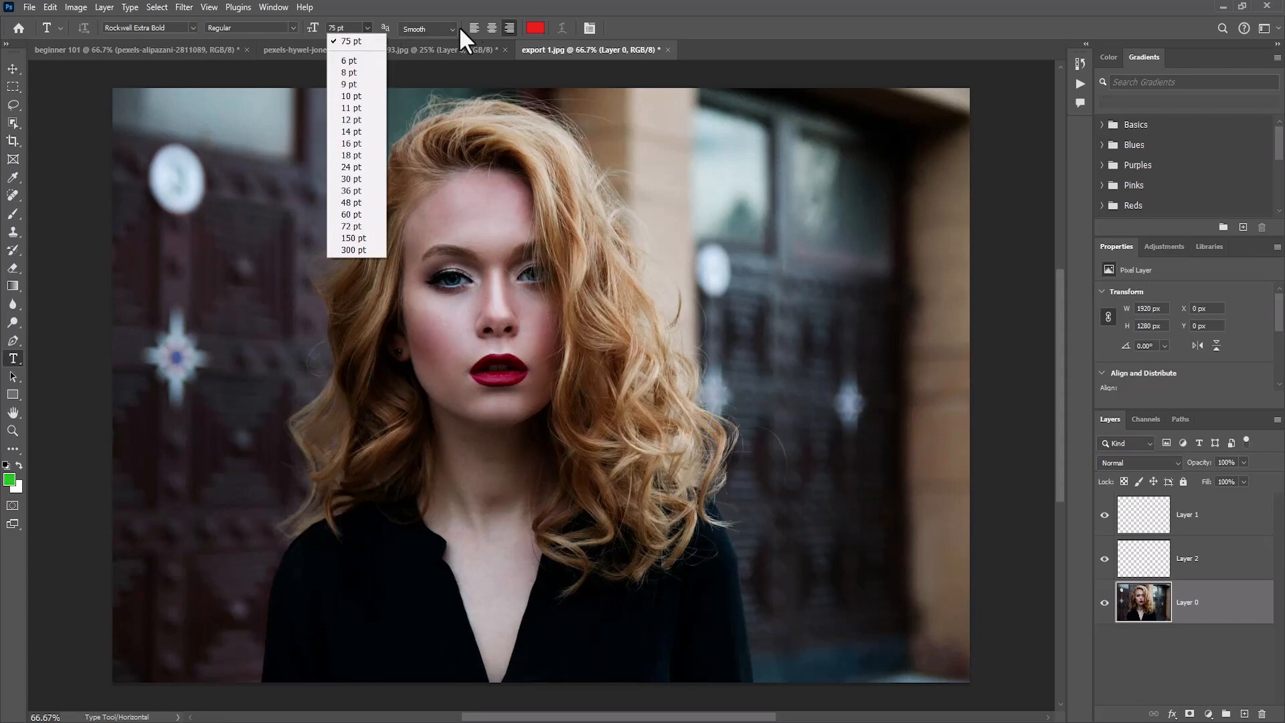
left_click(478, 29)
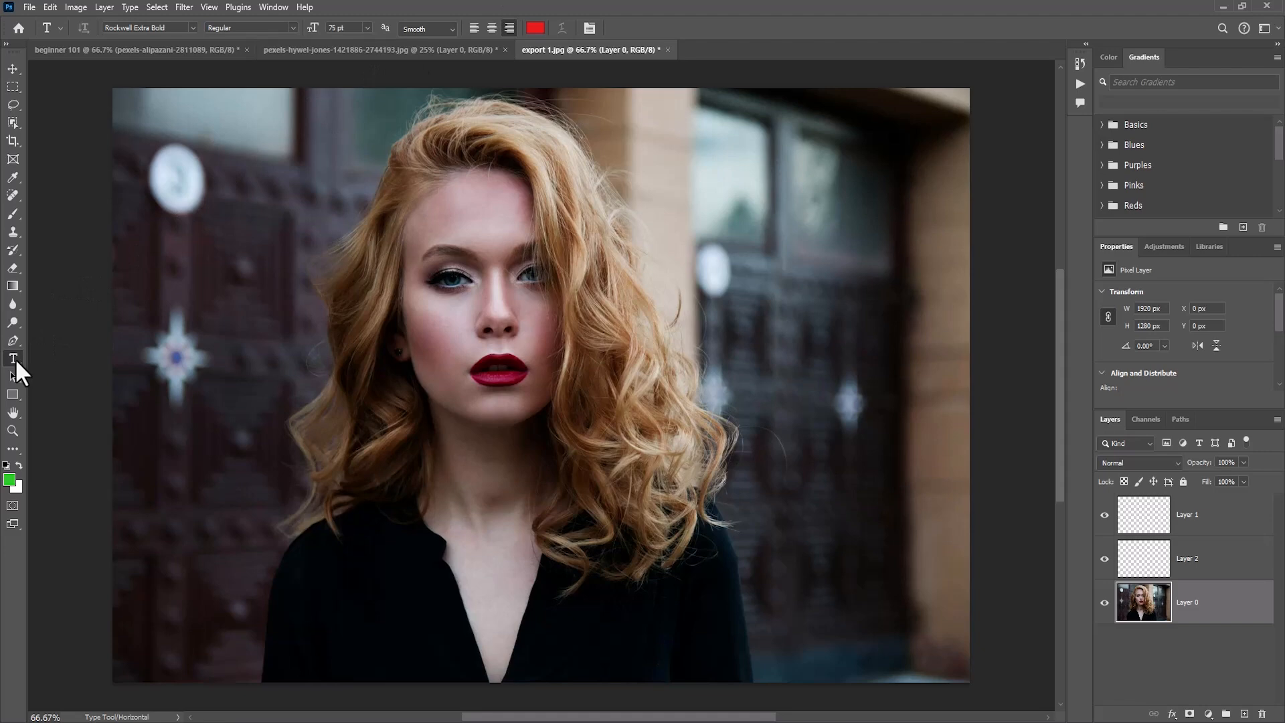
Step: Add the horizontal text "SMOOTH" over the door beside the woman's hair, and try a near-white text colour
left_click(330, 176)
type("SMOOTH")
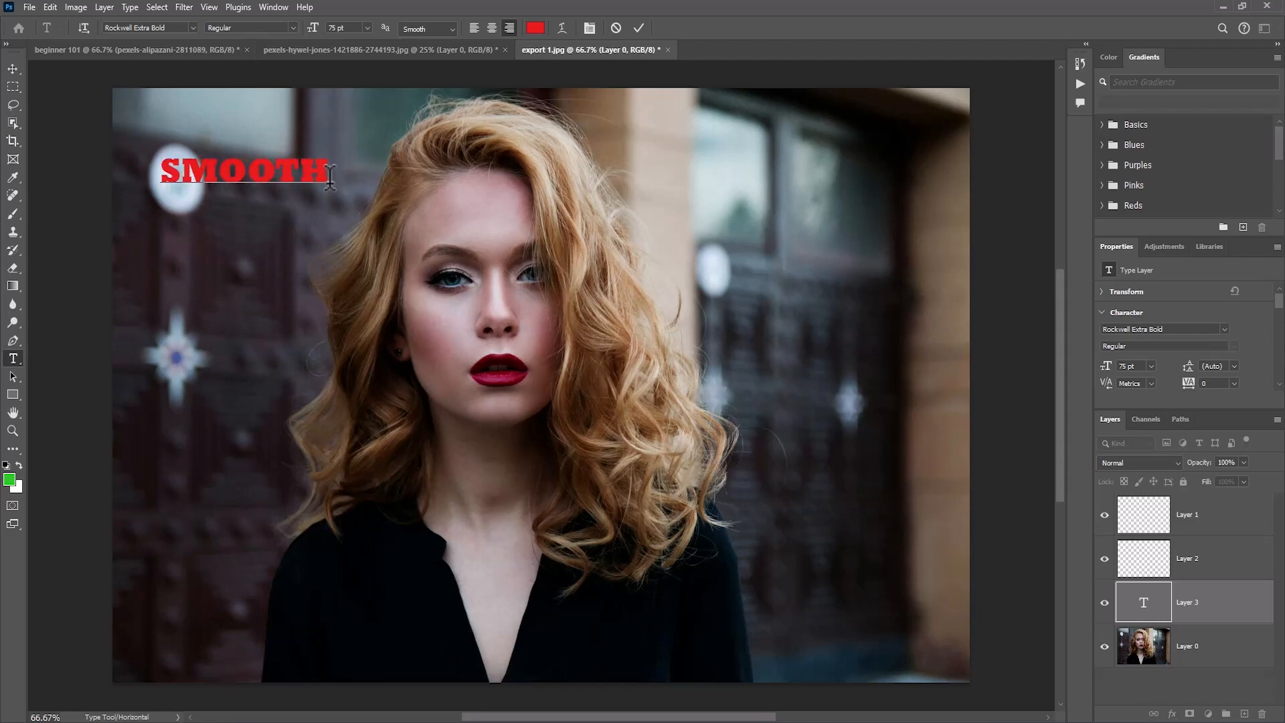
left_click(536, 27)
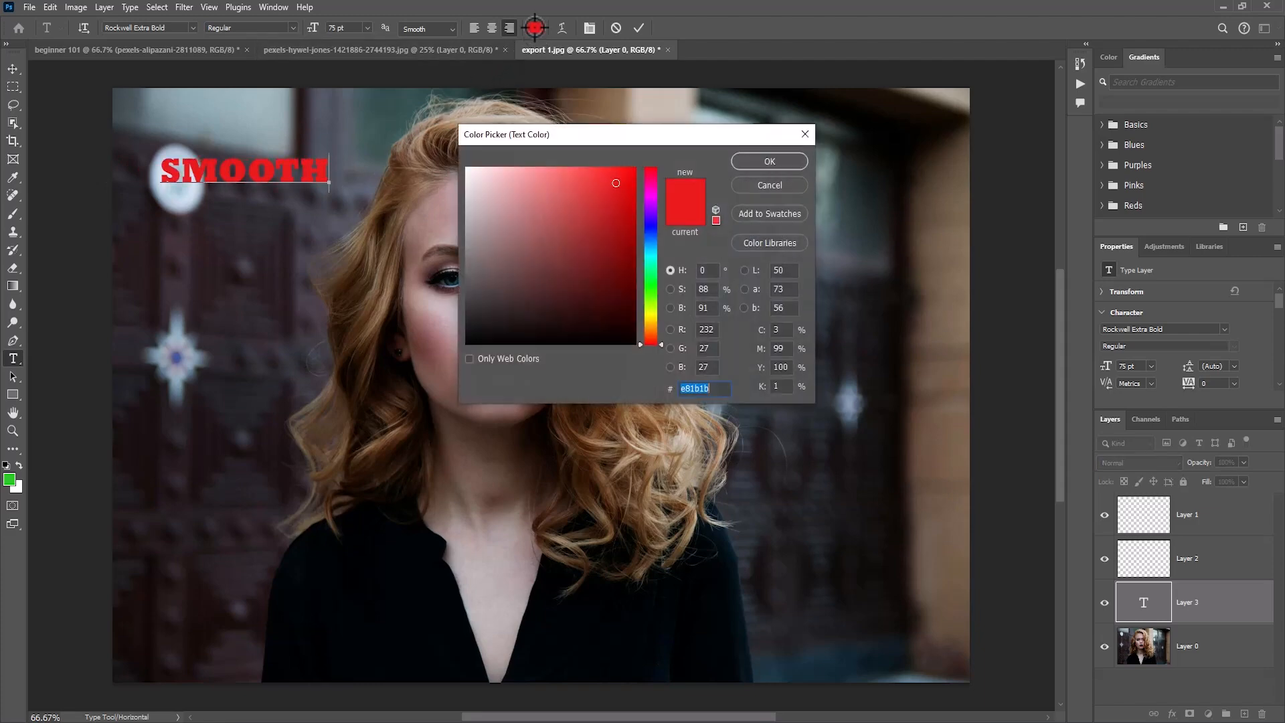
left_click(467, 169)
left_click(769, 161)
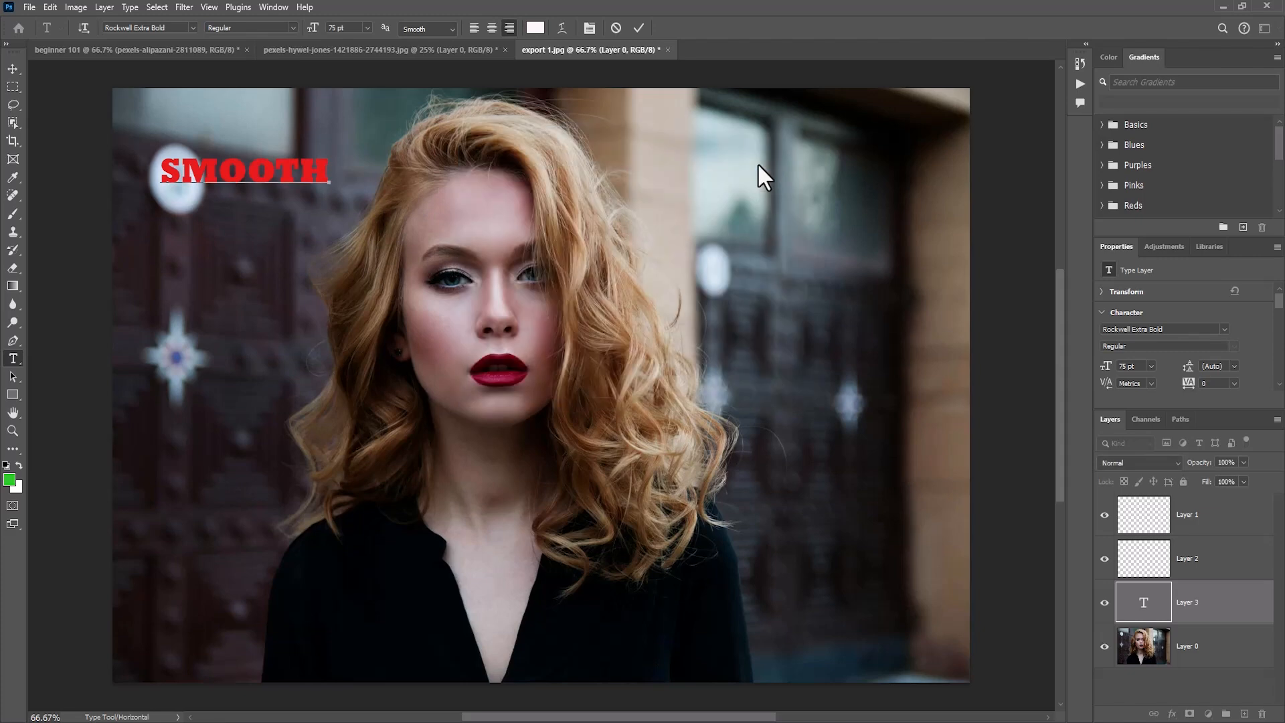
Step: Recolour the whole word SMOOTH to a very pale pink and commit the text
left_click_drag(329, 171, 143, 164)
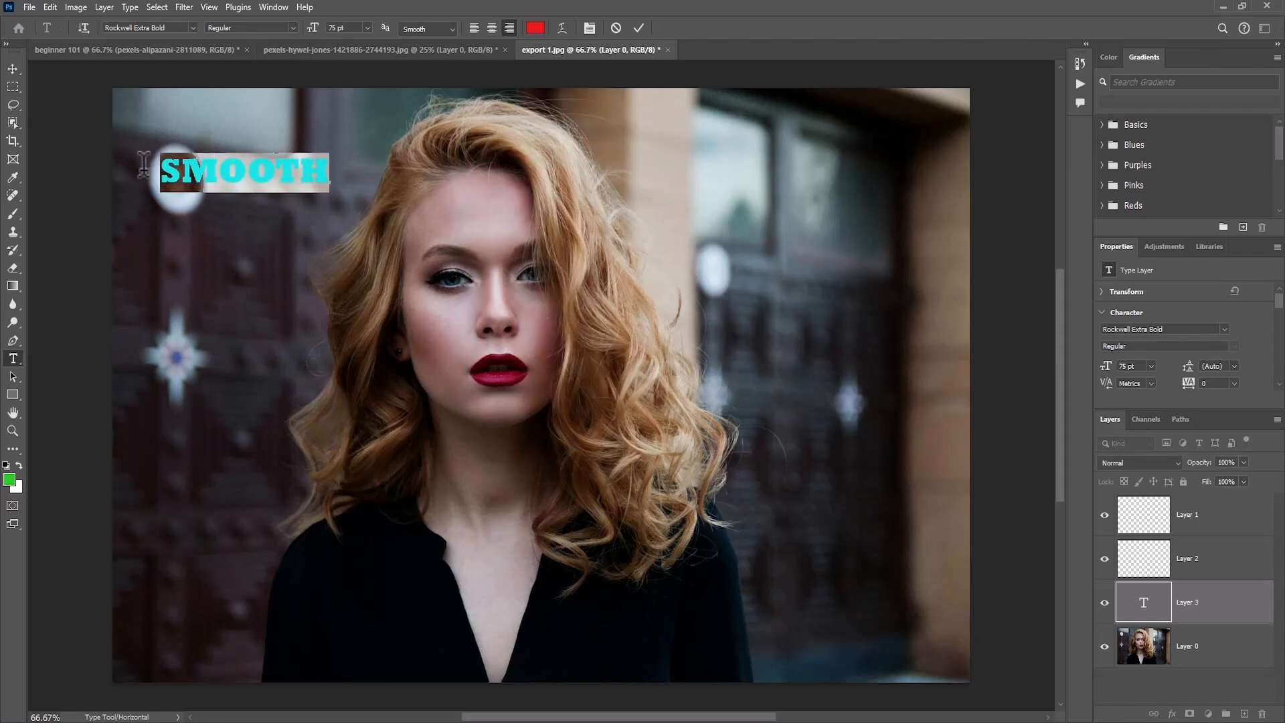
left_click(536, 27)
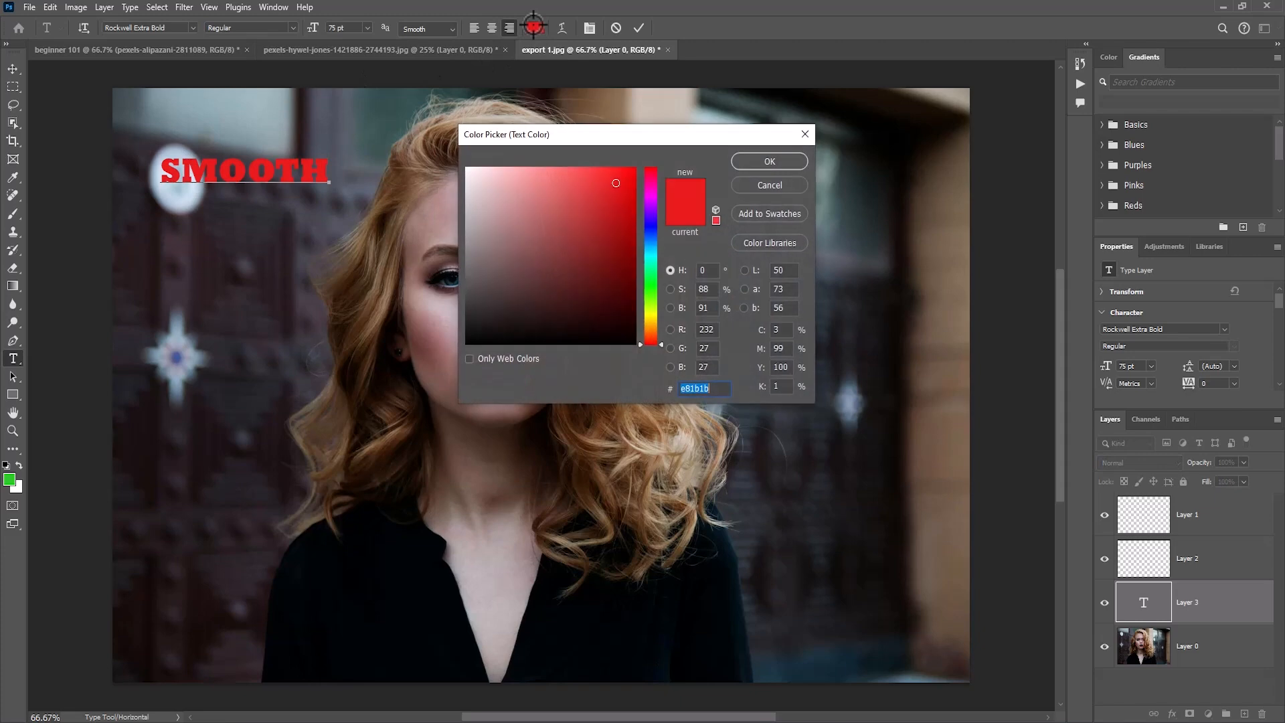
left_click(473, 175)
left_click(746, 163)
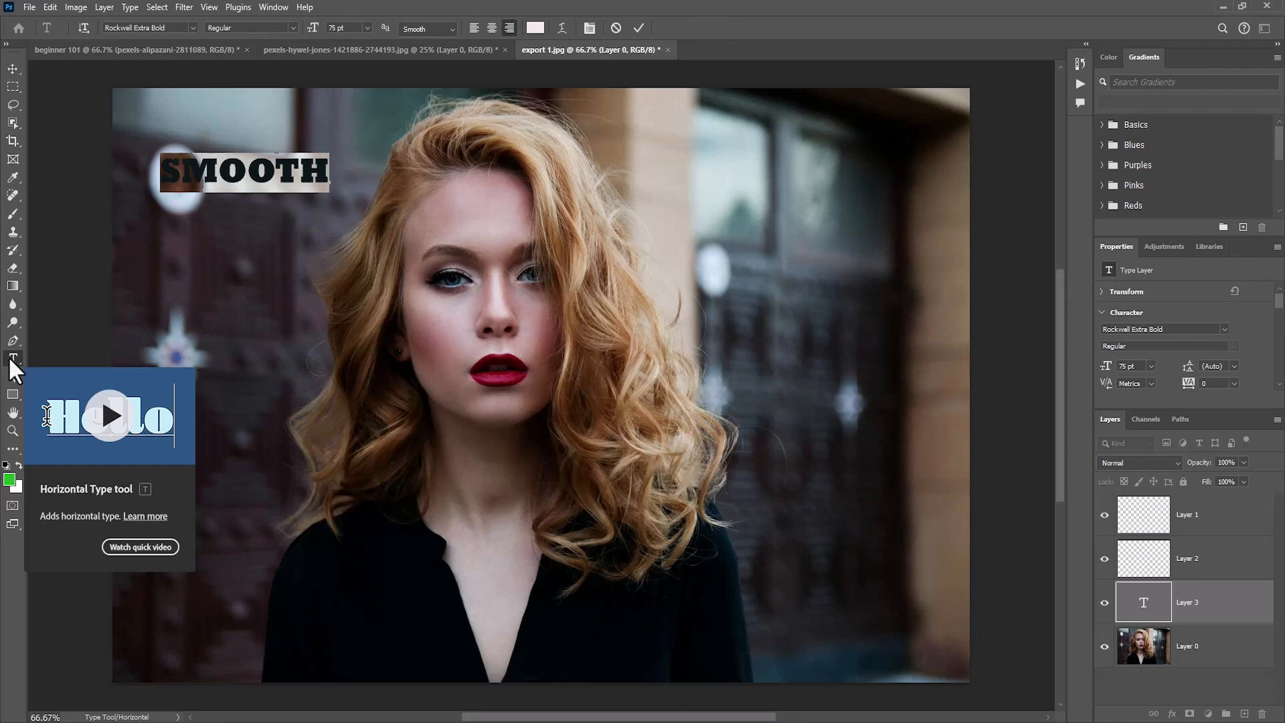
key("ctrl+Return")
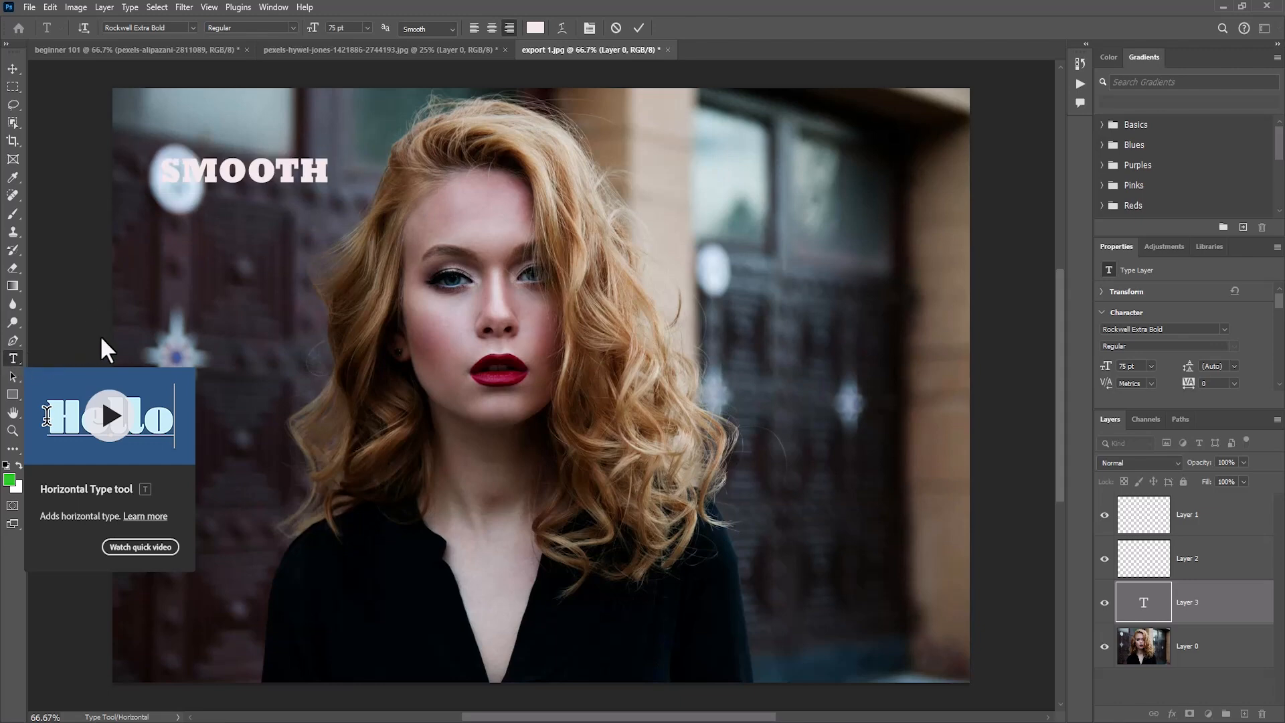
Step: Add the text "SMOOTH" with the Vertical Type tool and move it below the horizontal word
right_click(15, 360)
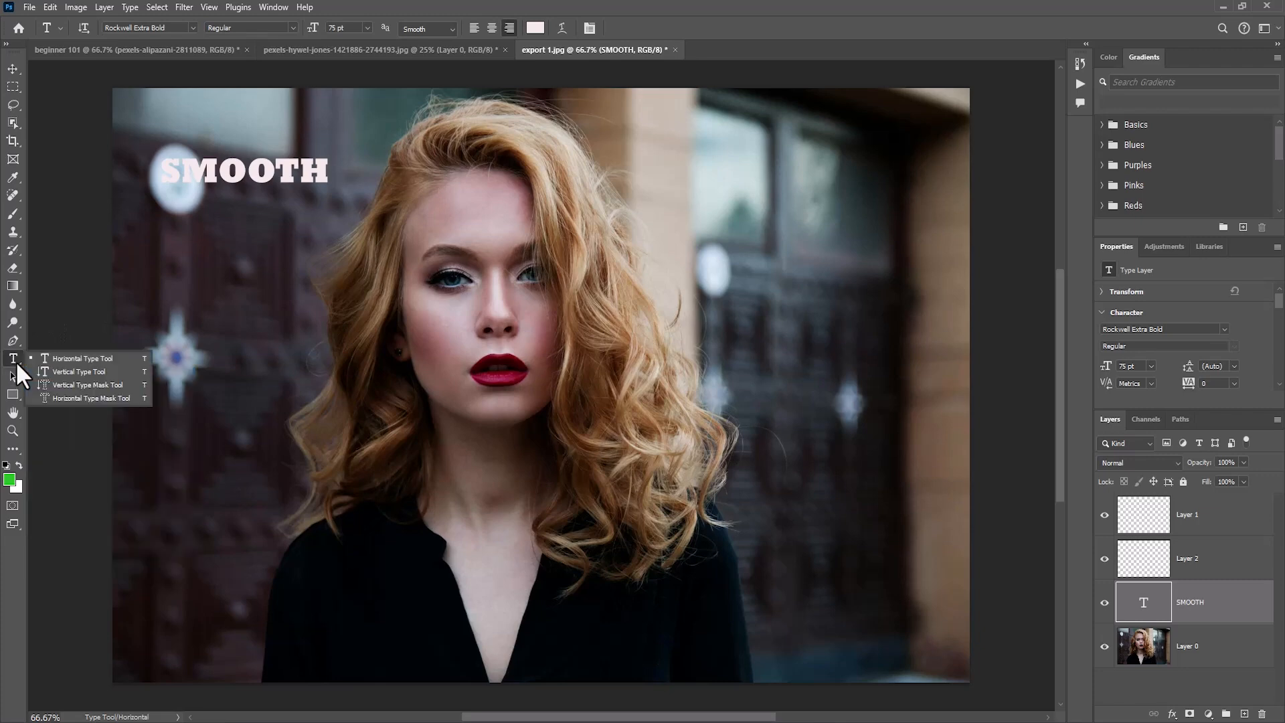
left_click(91, 368)
left_click(192, 270)
type("SMOOTH")
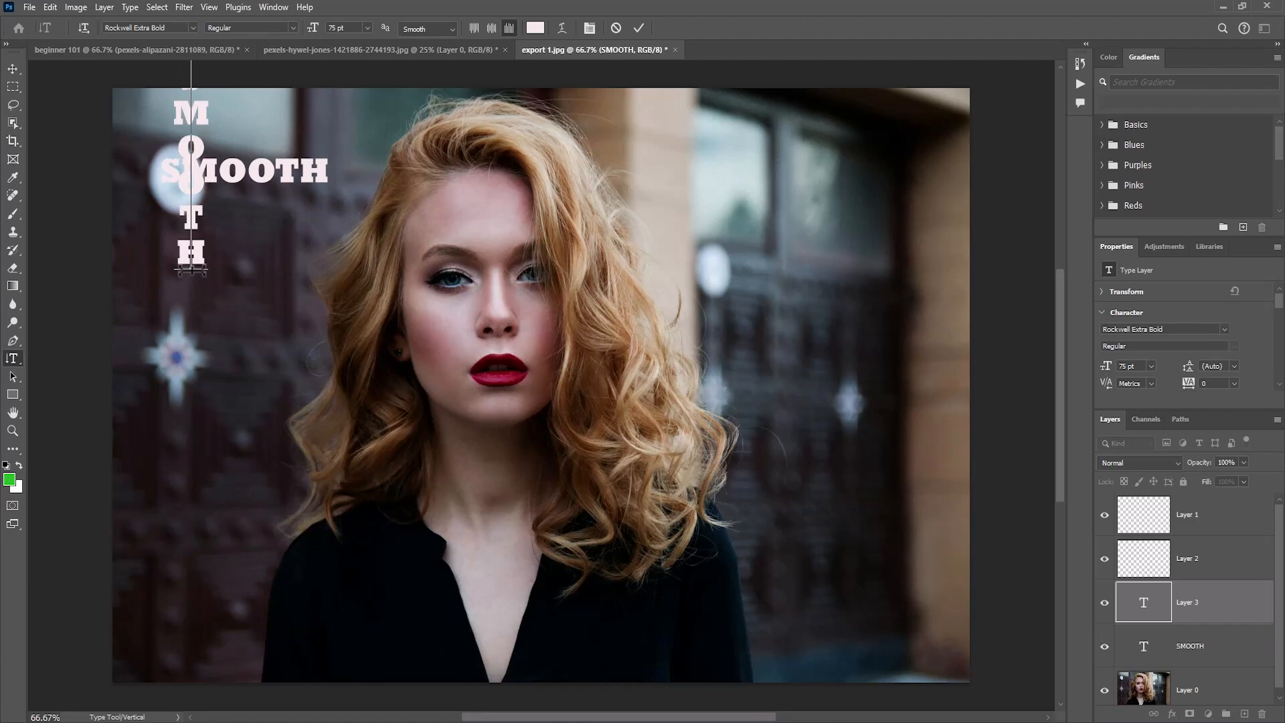
left_click(12, 69)
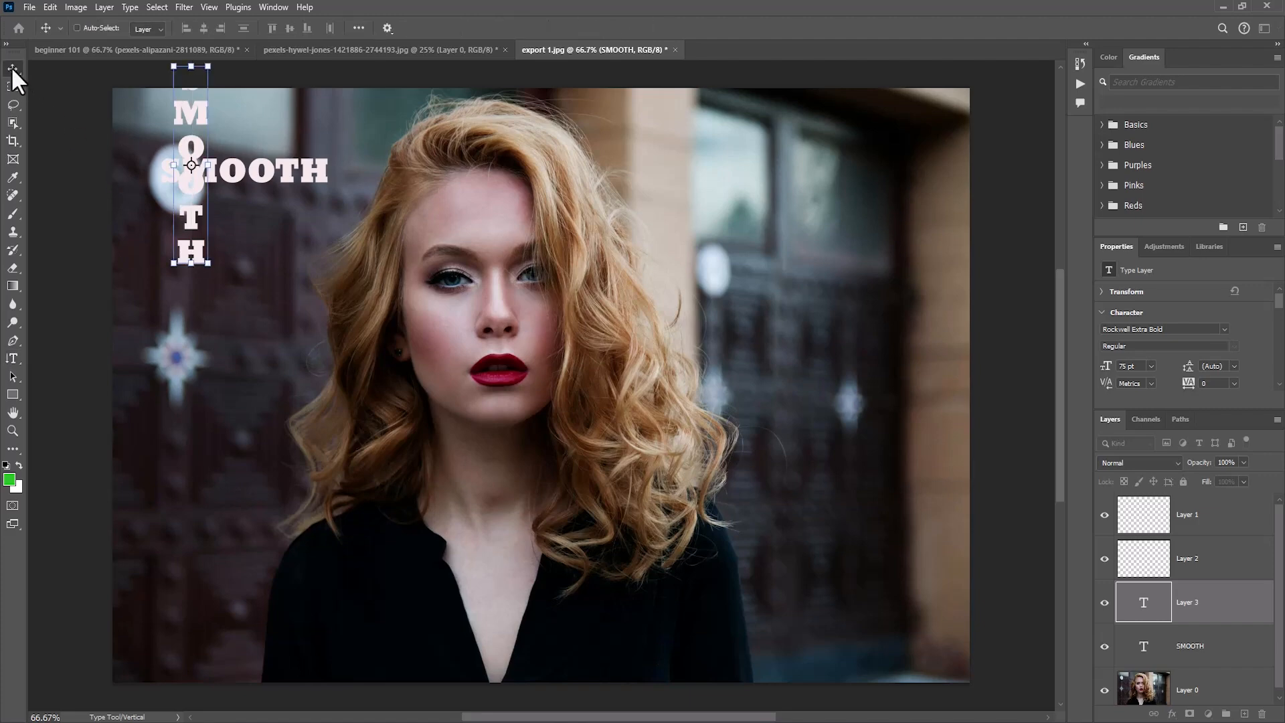
left_click_drag(193, 119, 203, 317)
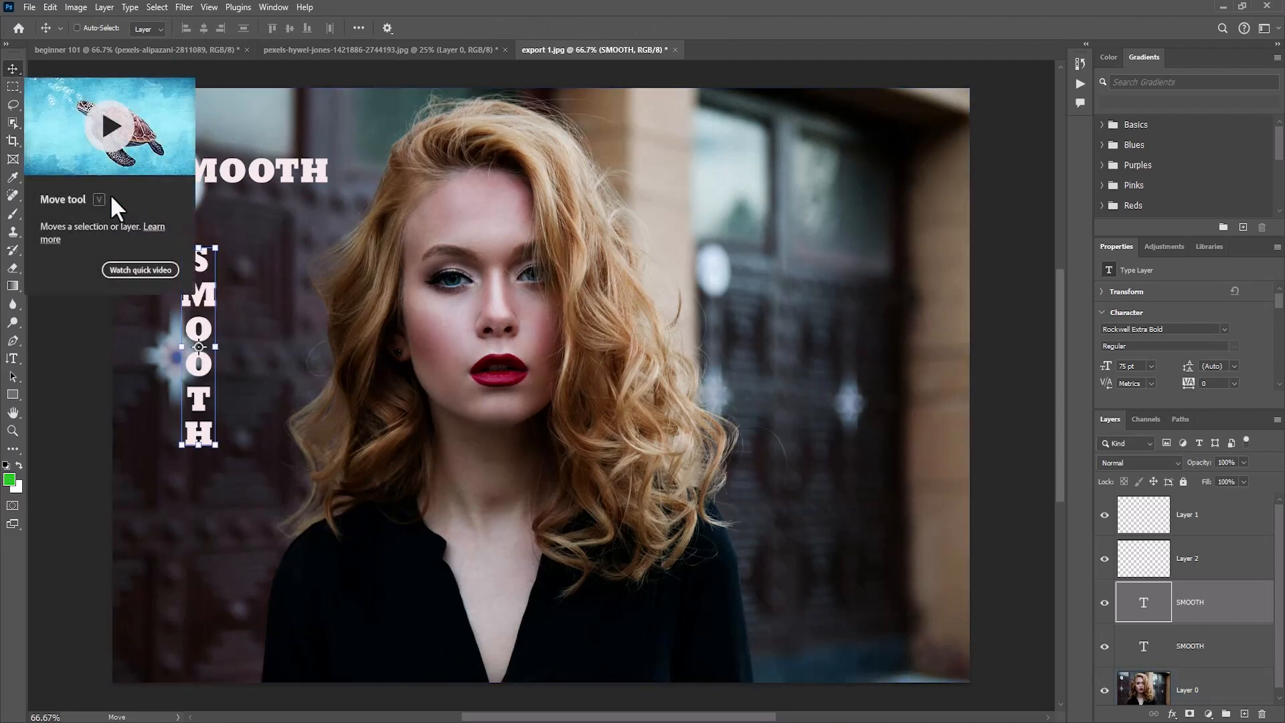
Step: Replace the vertical word with "PHOTOSHOP" and move it down so it sits below the horizontal word
mouse_move(184, 293)
left_mouse_down()
mouse_move(275, 307)
mouse_move(219, 249)
mouse_move(217, 309)
mouse_move(197, 307)
left_mouse_up()
right_click(15, 360)
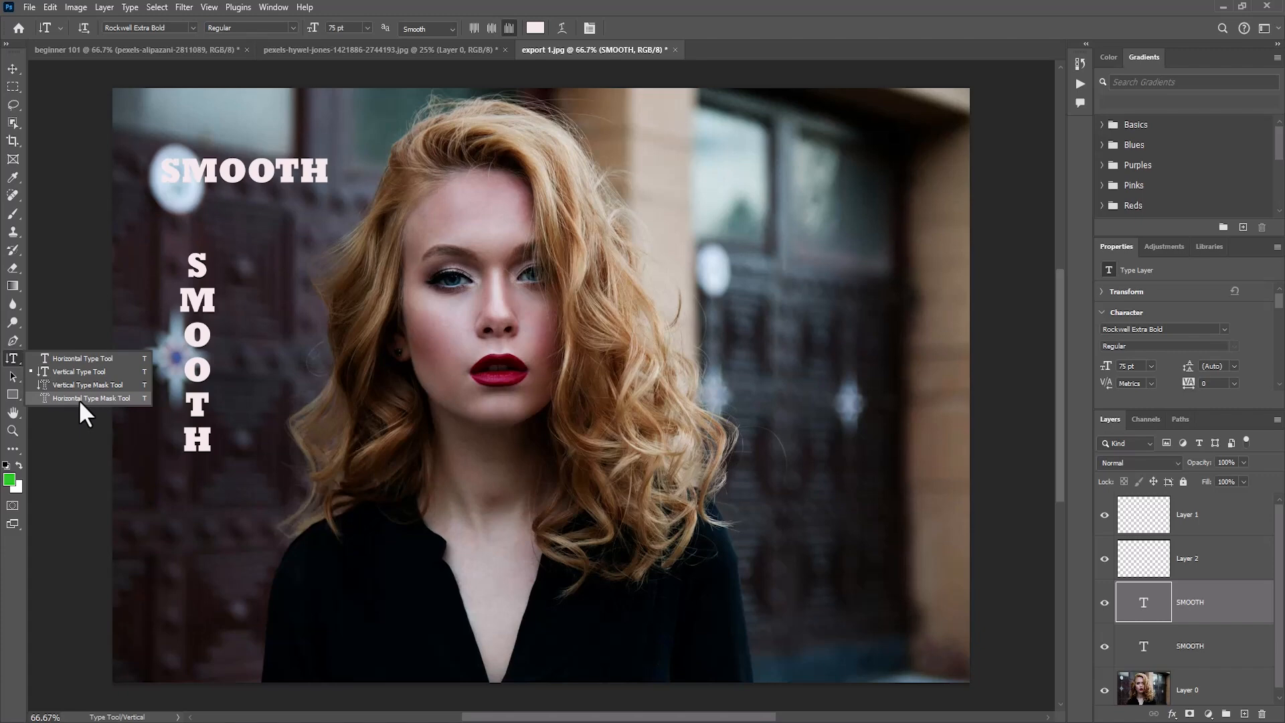
key("a")
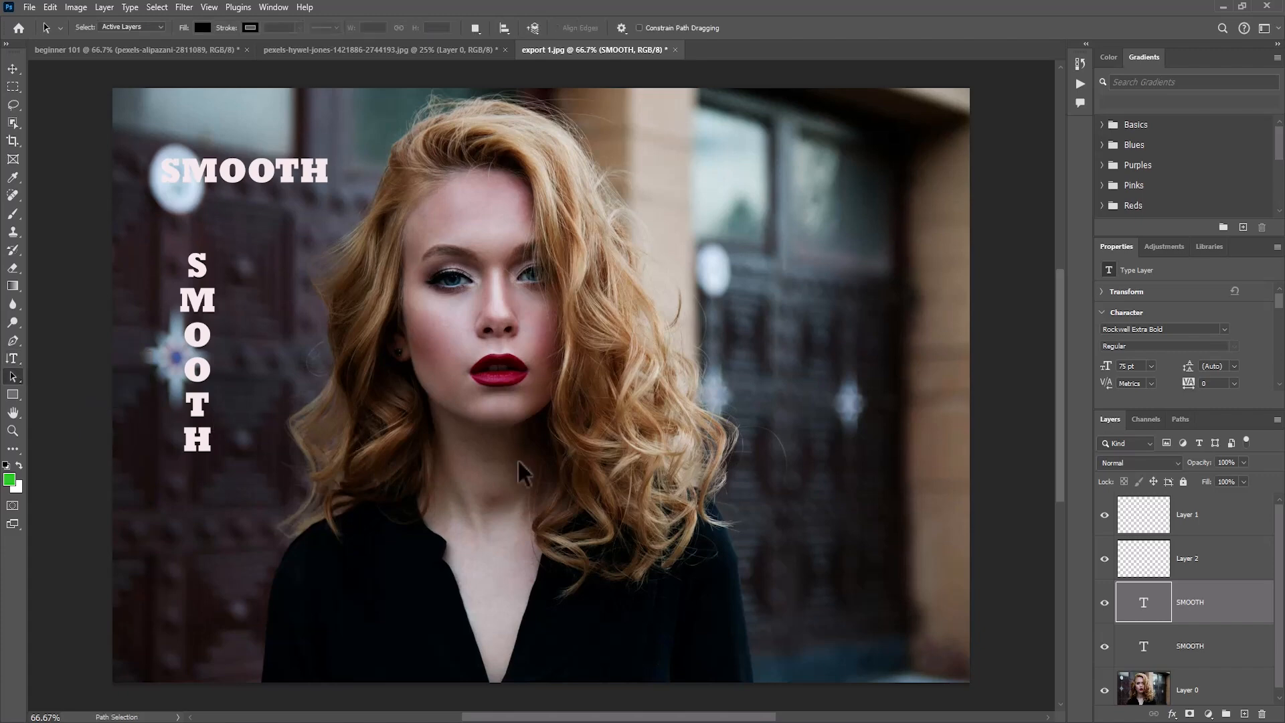
double_click(1142, 602)
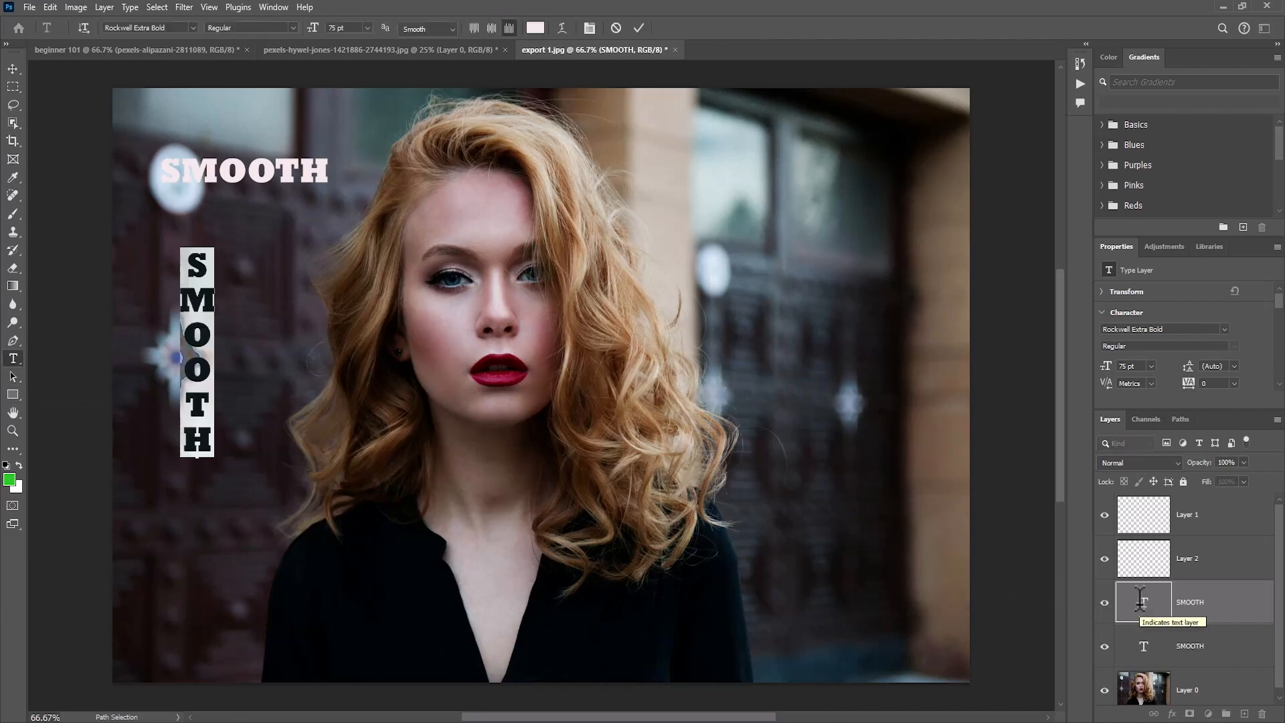
type("PHO")
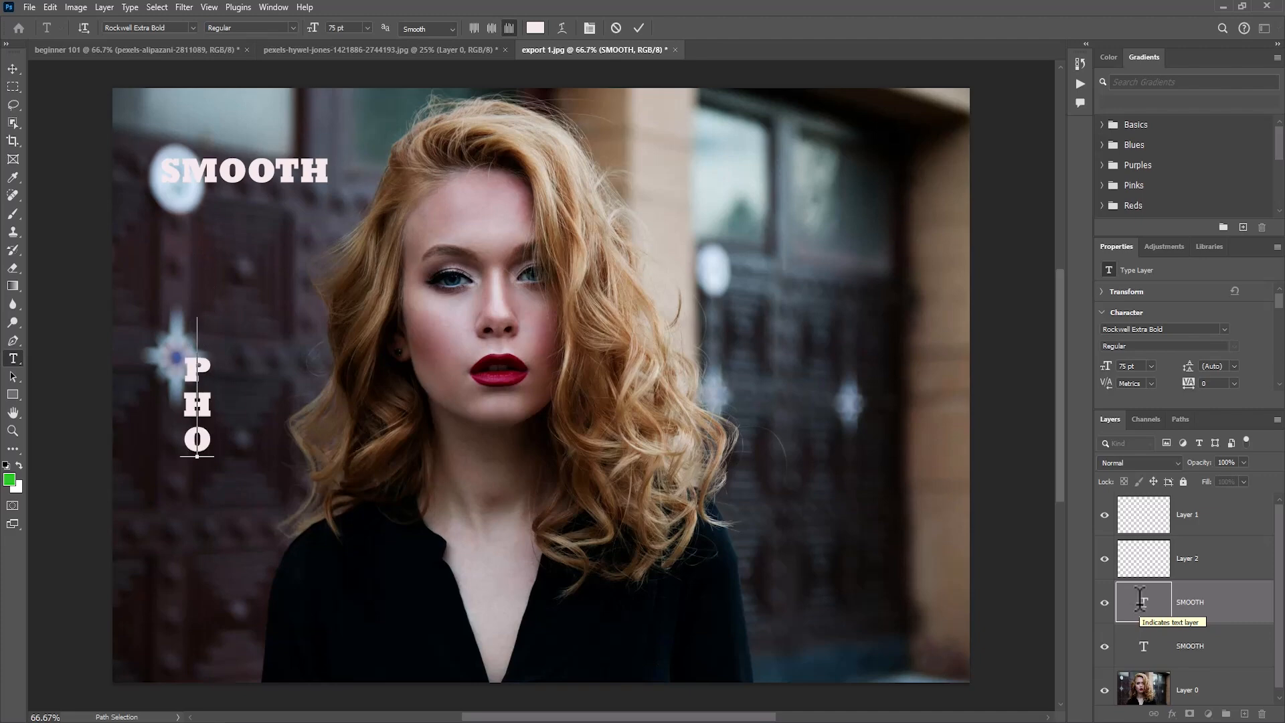
type("TOSHOP")
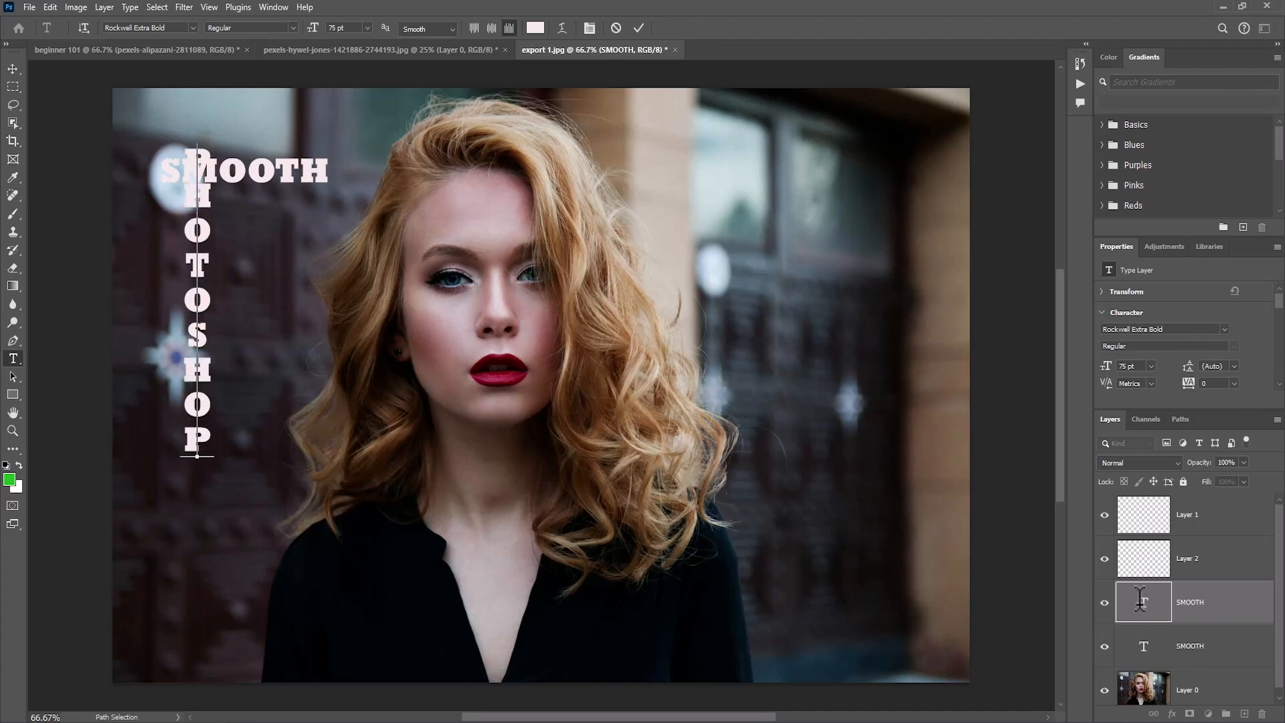
left_click(14, 69)
left_click_drag(196, 248, 197, 349)
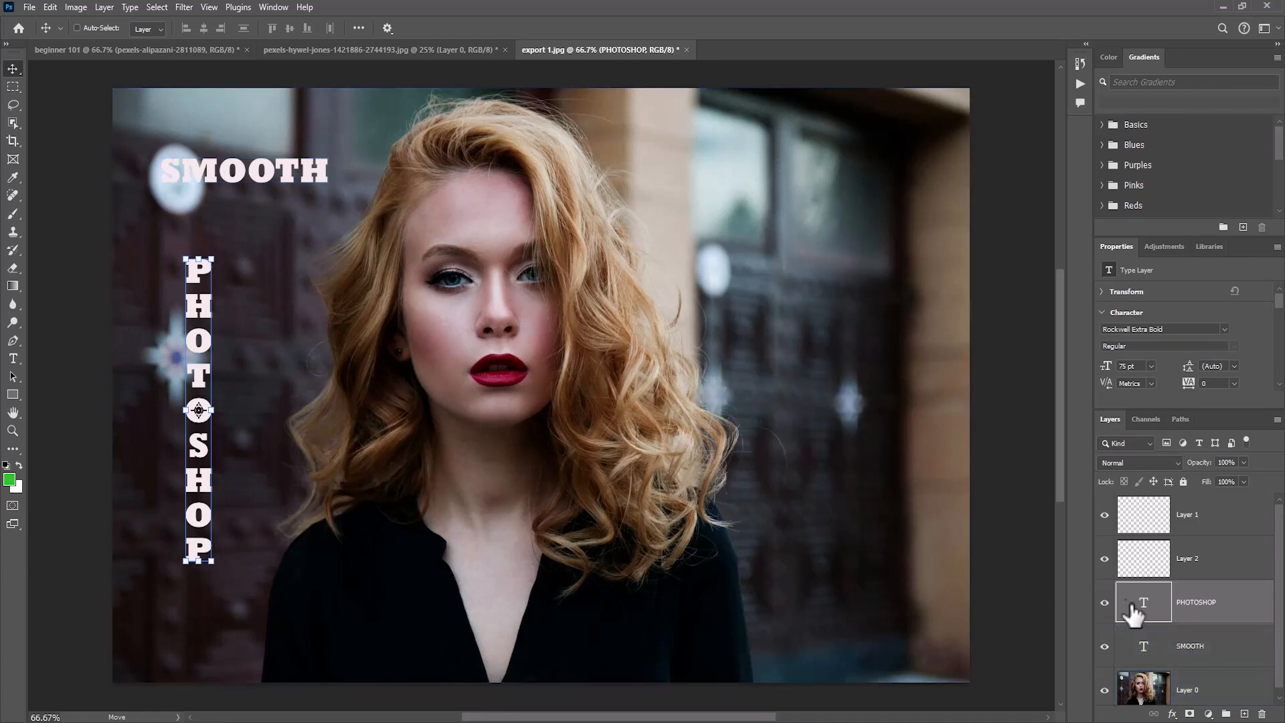
Step: Replace the horizontal word SMOOTH with "TUTORIAL" through its text layer
left_click(1194, 648)
double_click(1143, 644)
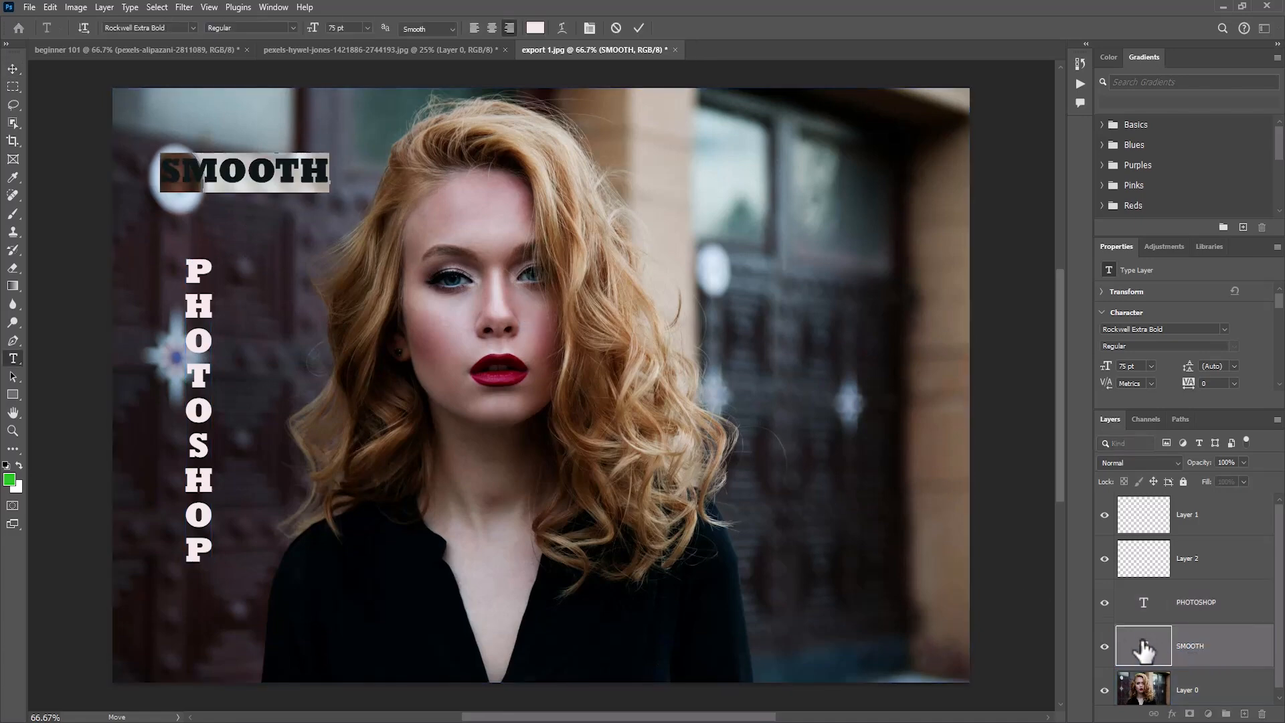
type("TUTORIAL")
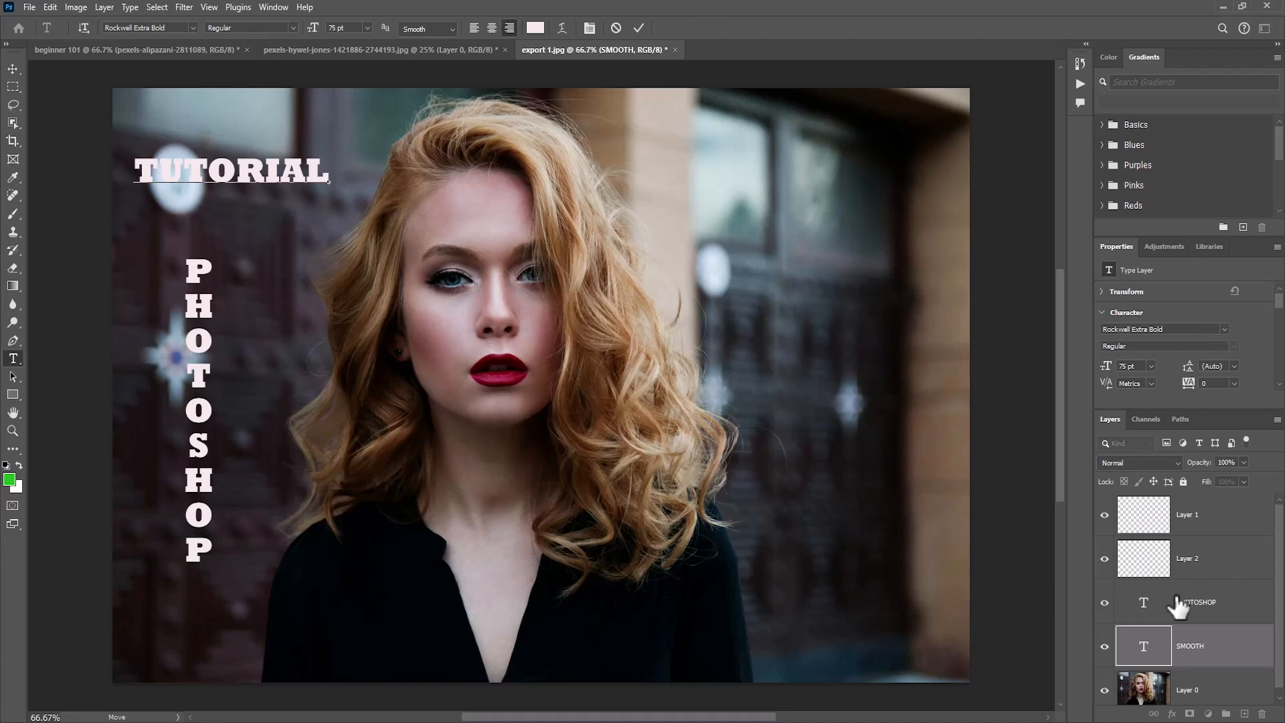
Step: Rename the vertical text's layer "LAYER TEXT" and the horizontal text's layer "TUTORIALS"
double_click(1197, 602)
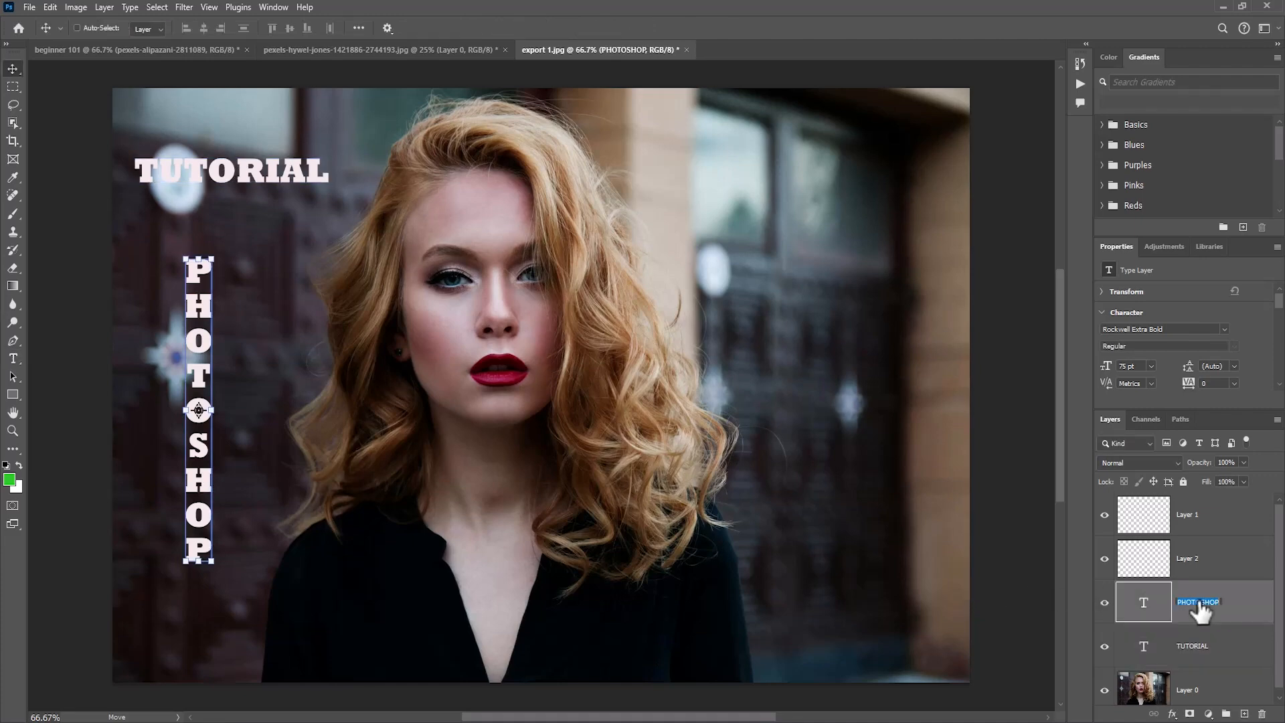
type("LAYER TEXT")
left_click(1195, 653)
double_click(1198, 649)
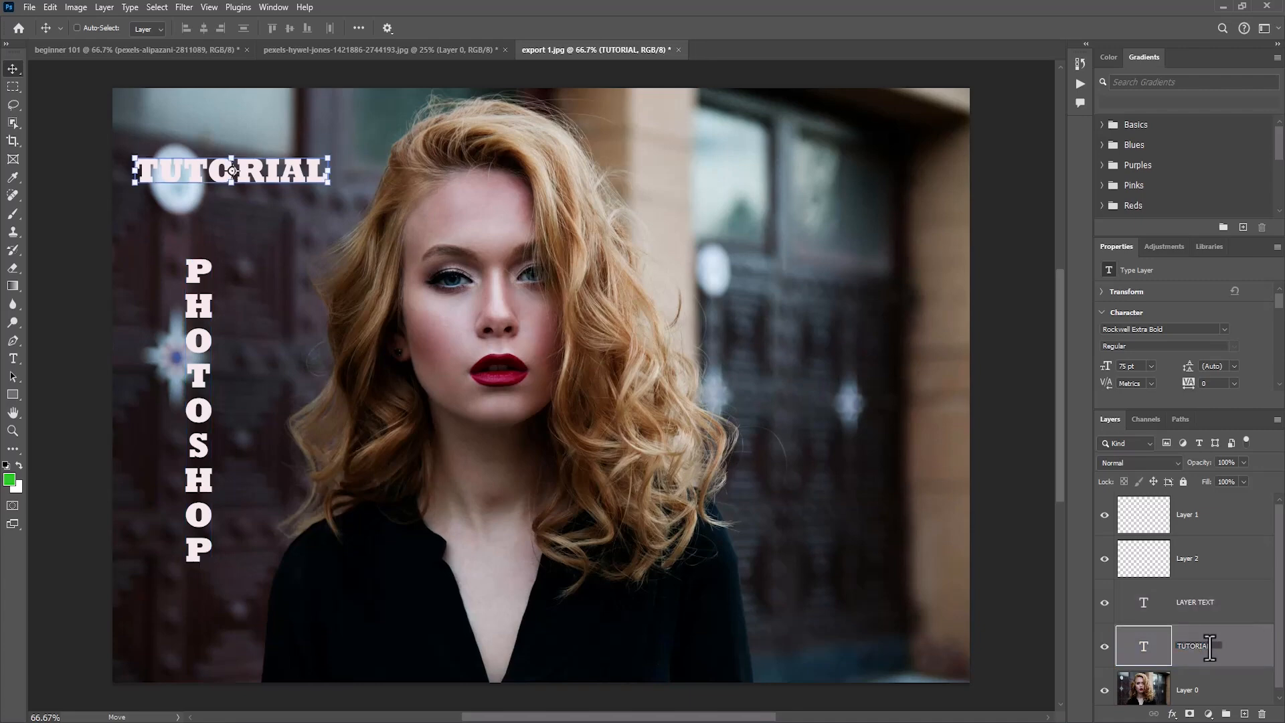
left_click(1235, 606)
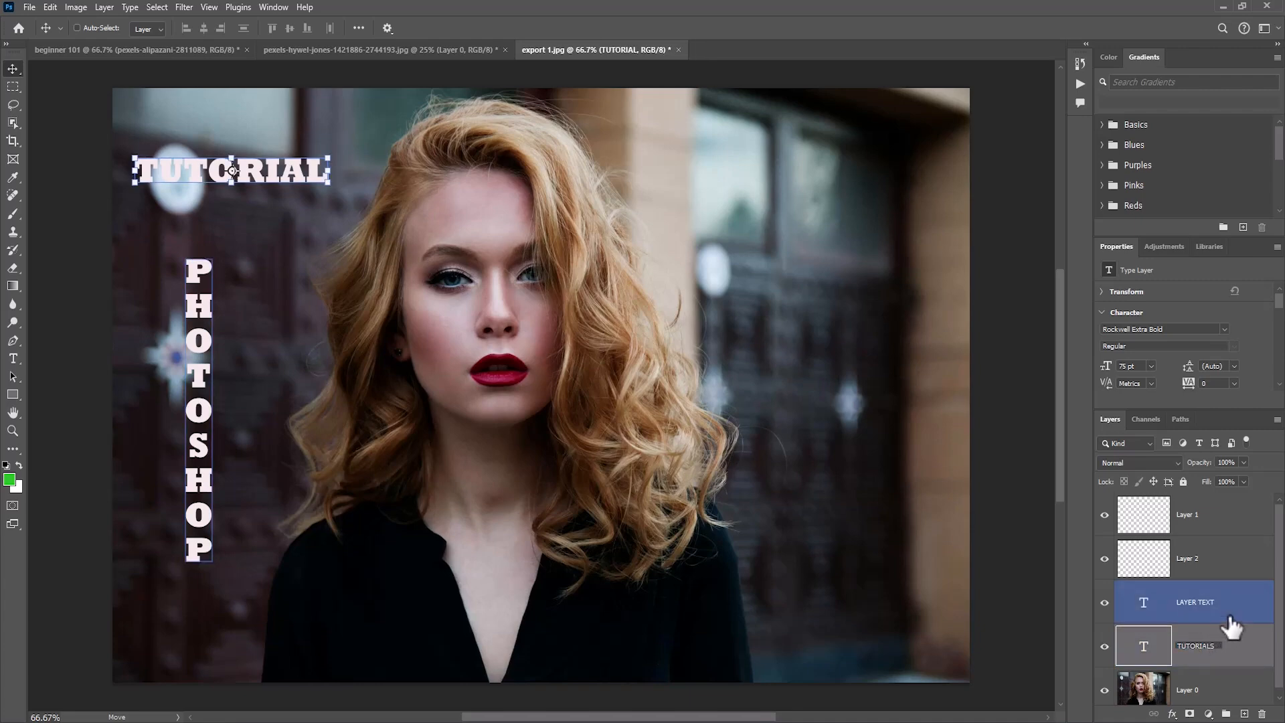
Step: Shift the vertical text slightly with the Move tool, and enable Auto-Select to try moving the photo layer directly on the canvas
left_click(766, 473, "ctrl")
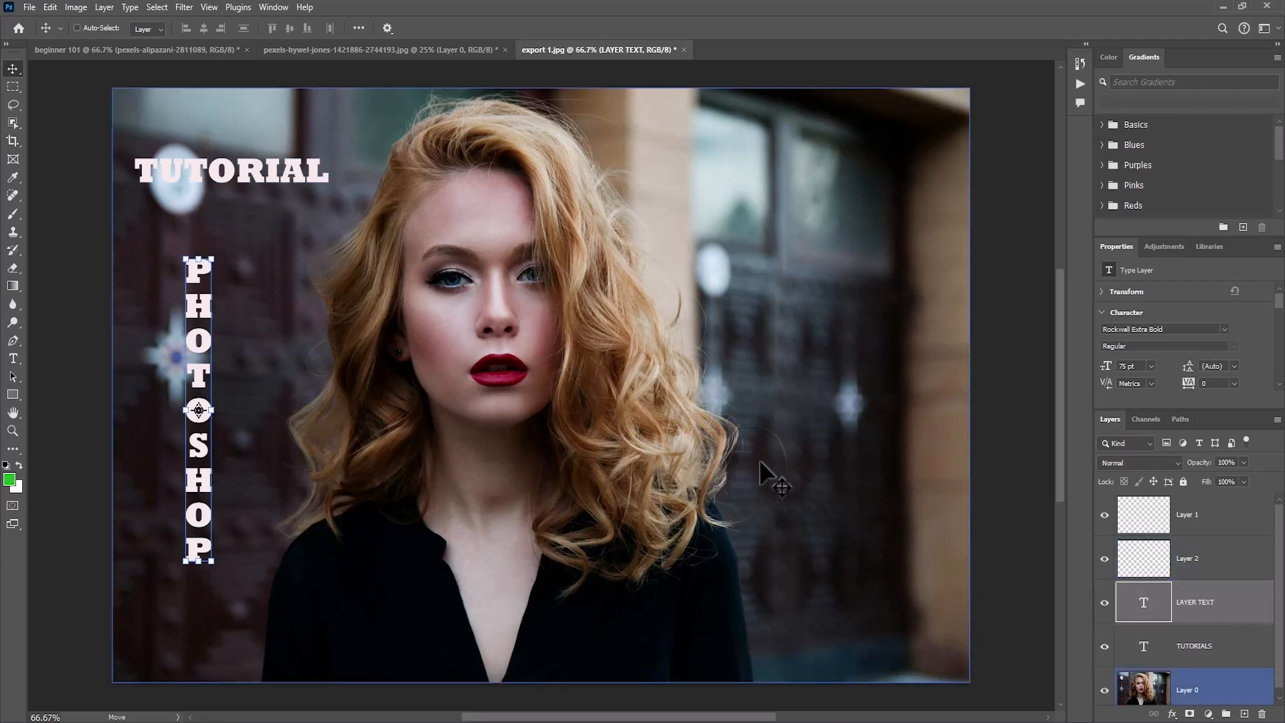
left_click_drag(450, 343, 488, 355)
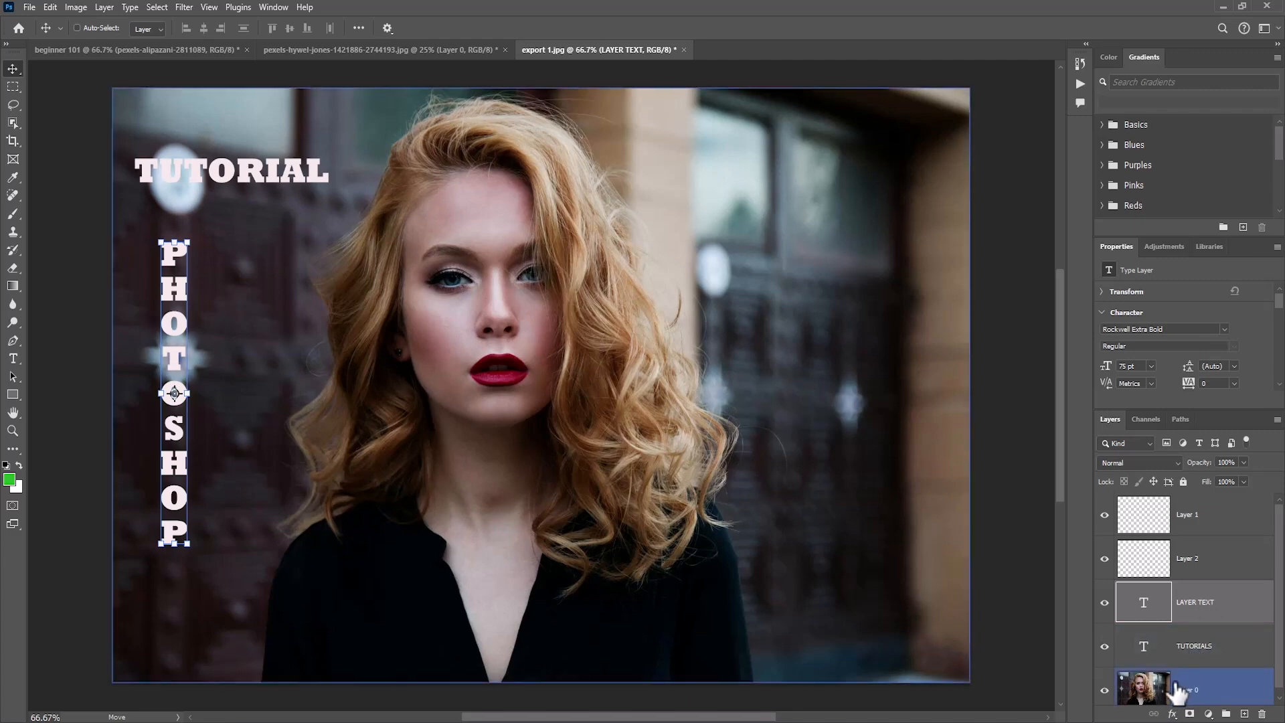
left_click(76, 28)
mouse_move(453, 317)
left_mouse_down()
mouse_move(485, 297)
mouse_move(598, 350)
mouse_move(452, 316)
left_mouse_up()
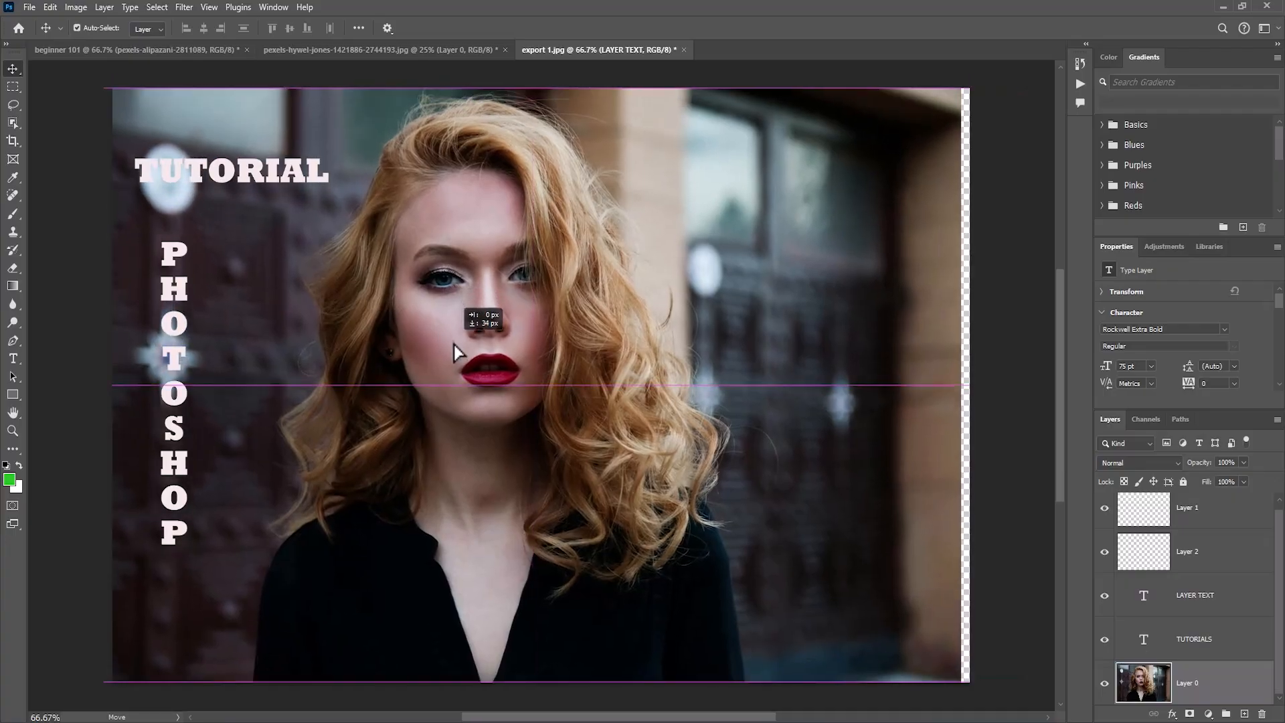
mouse_move(454, 344)
left_mouse_down()
mouse_move(488, 323)
mouse_move(464, 307)
mouse_move(459, 332)
left_mouse_up()
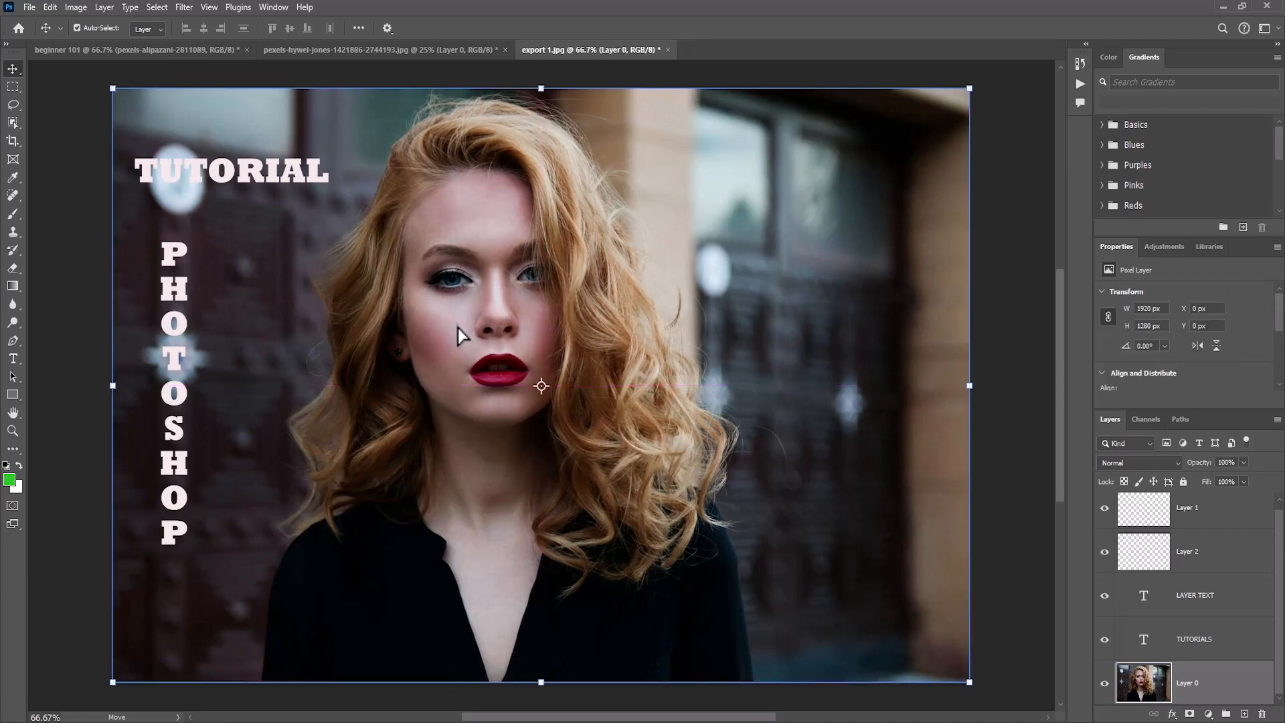
Step: Move the PHOTOSHOP text slightly right and the TUTORIAL text higher using Auto-Select, and select the photo layer on the canvas
mouse_move(185, 385)
left_mouse_down()
mouse_move(253, 368)
mouse_move(189, 388)
left_mouse_up()
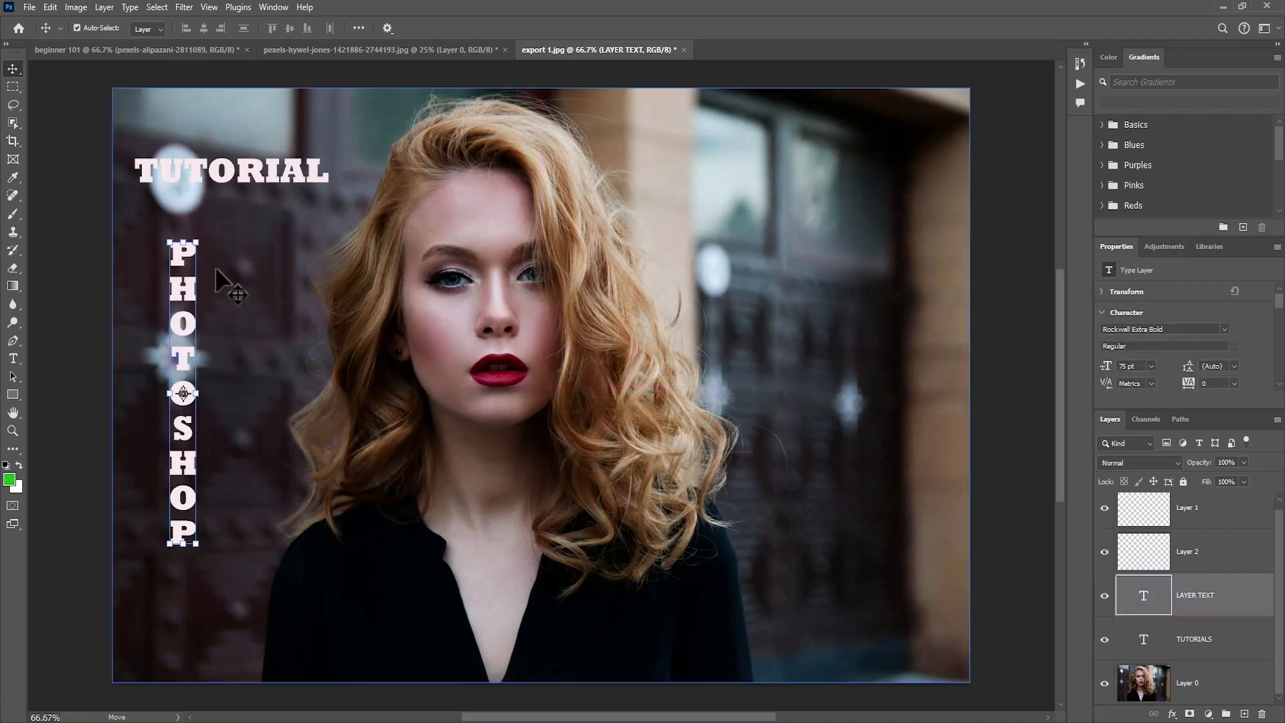
left_click_drag(250, 178, 258, 134)
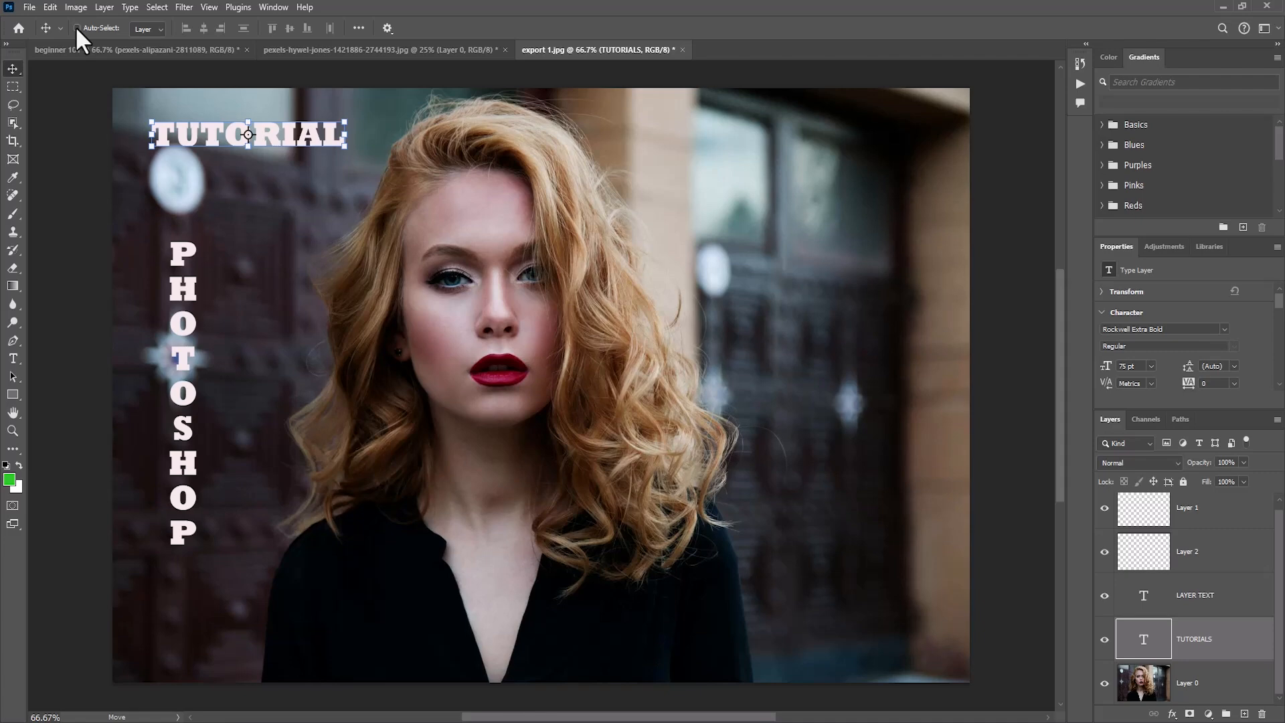
left_click(259, 247)
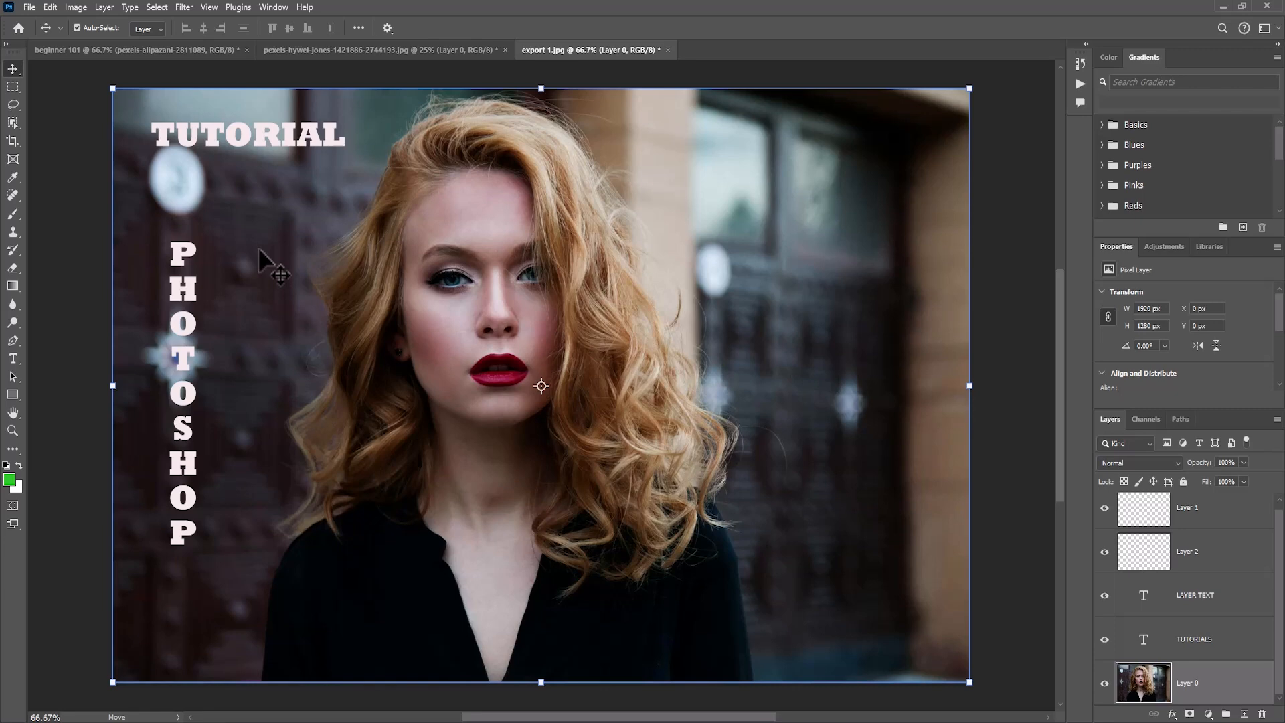
Step: Magnify the photo with the Zoom tool around the woman's lips to pixel level, and return the view to 100%
left_click(14, 429)
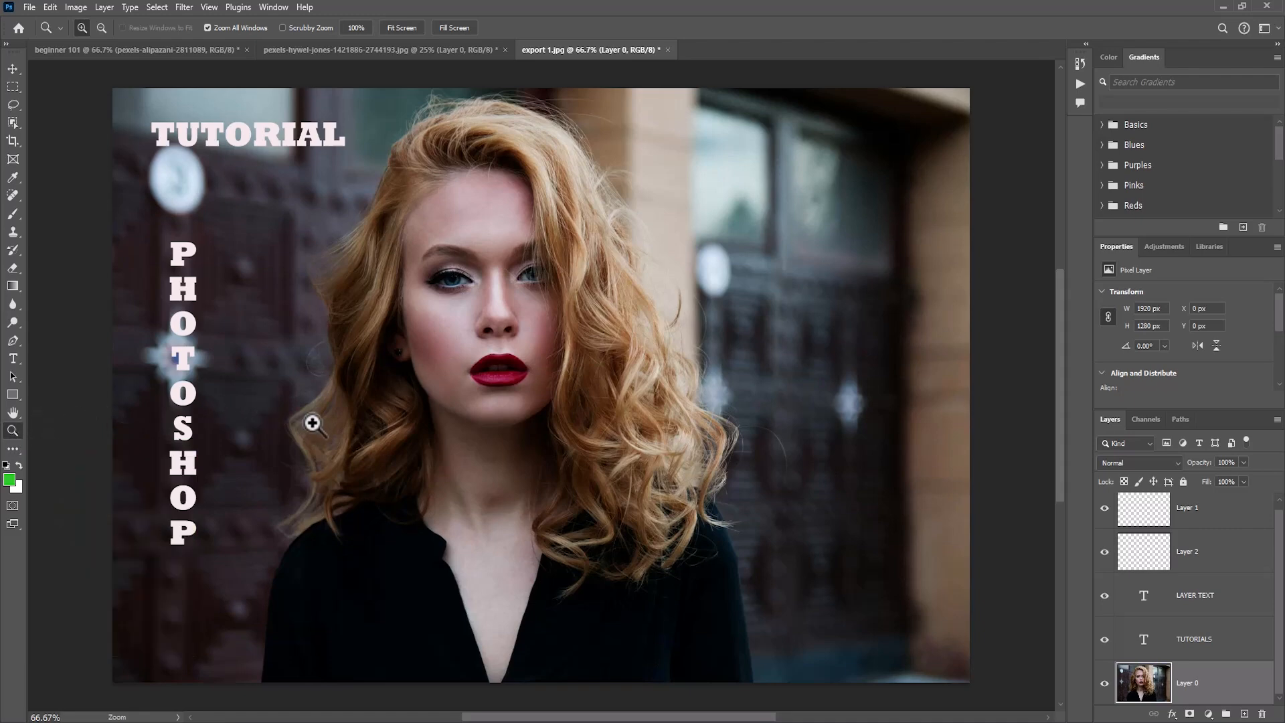
left_click_drag(312, 423, 737, 348)
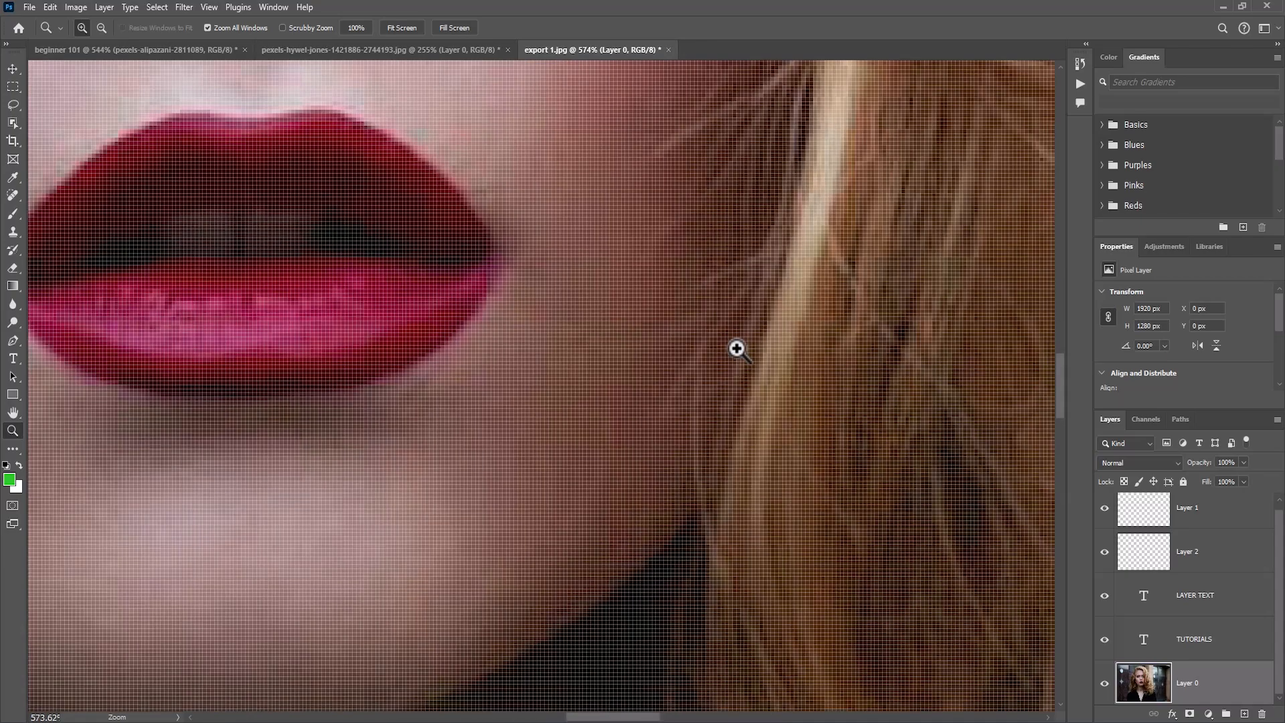
left_click_drag(737, 349, 223, 508)
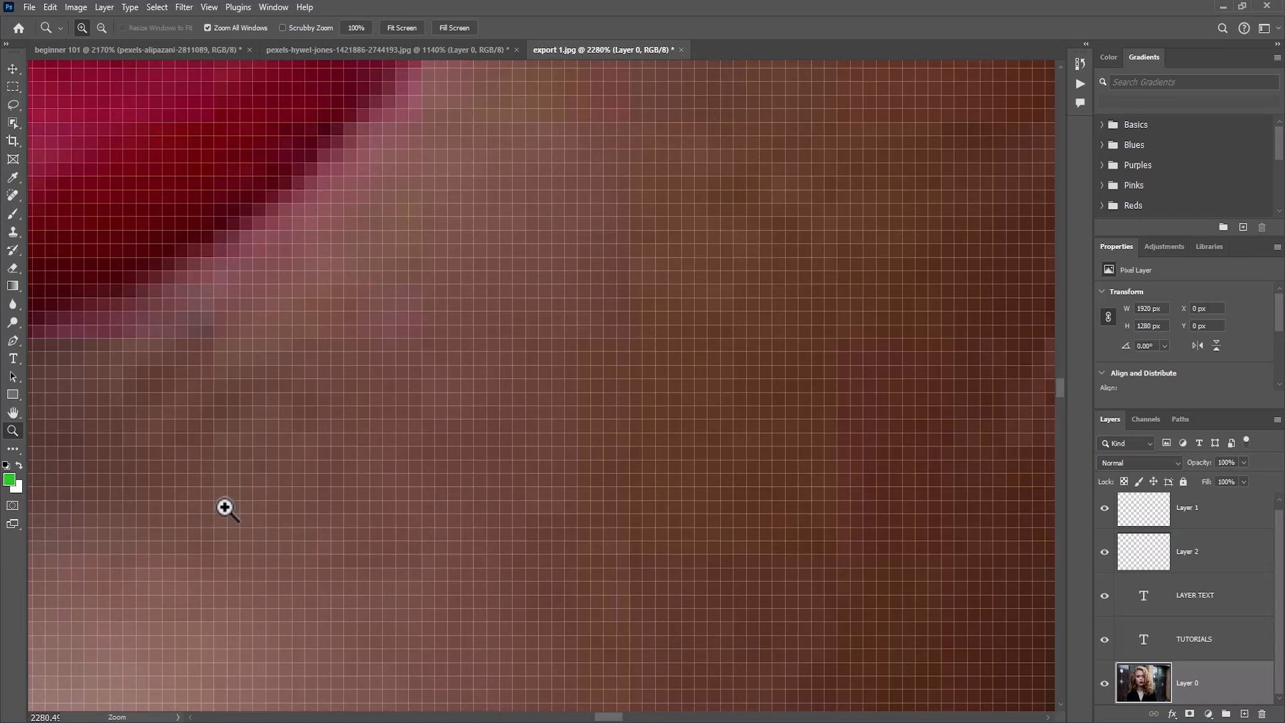
key("ctrl+1")
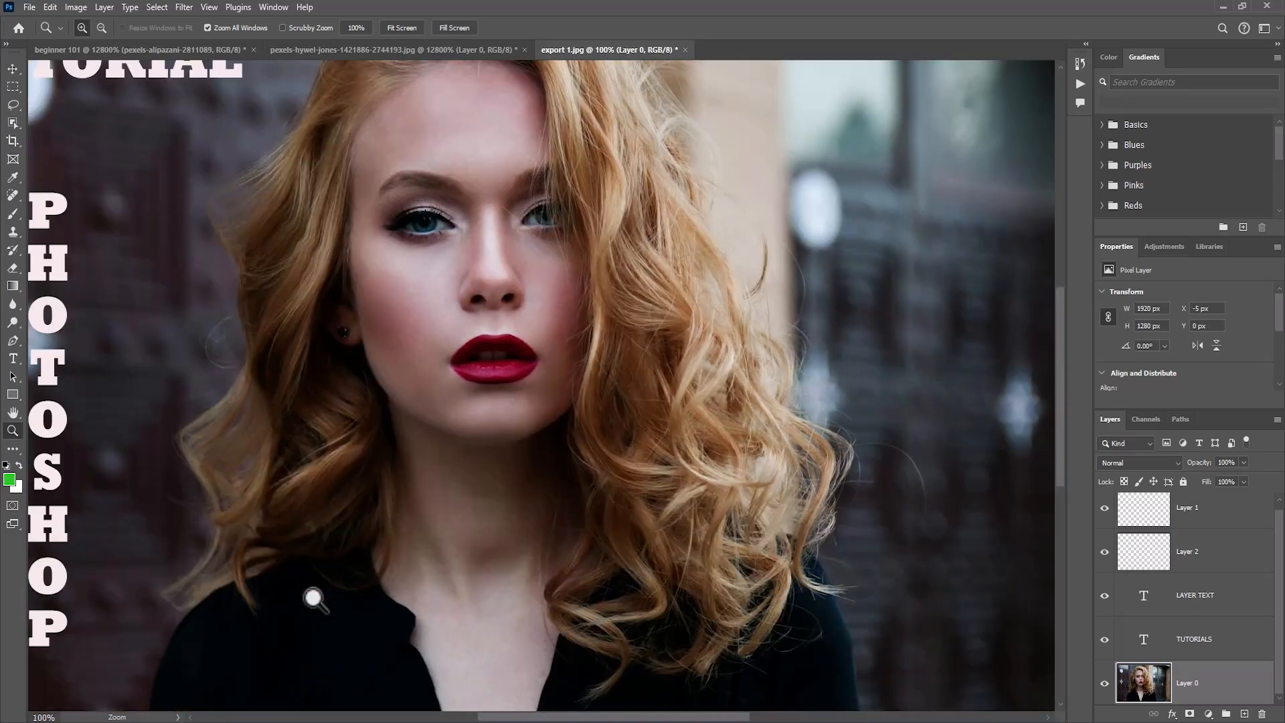
Step: Zoom out to 66.67%, compare the Fit Screen and Fill Screen views, and finish with the whole image fitted
key("ctrl+minus")
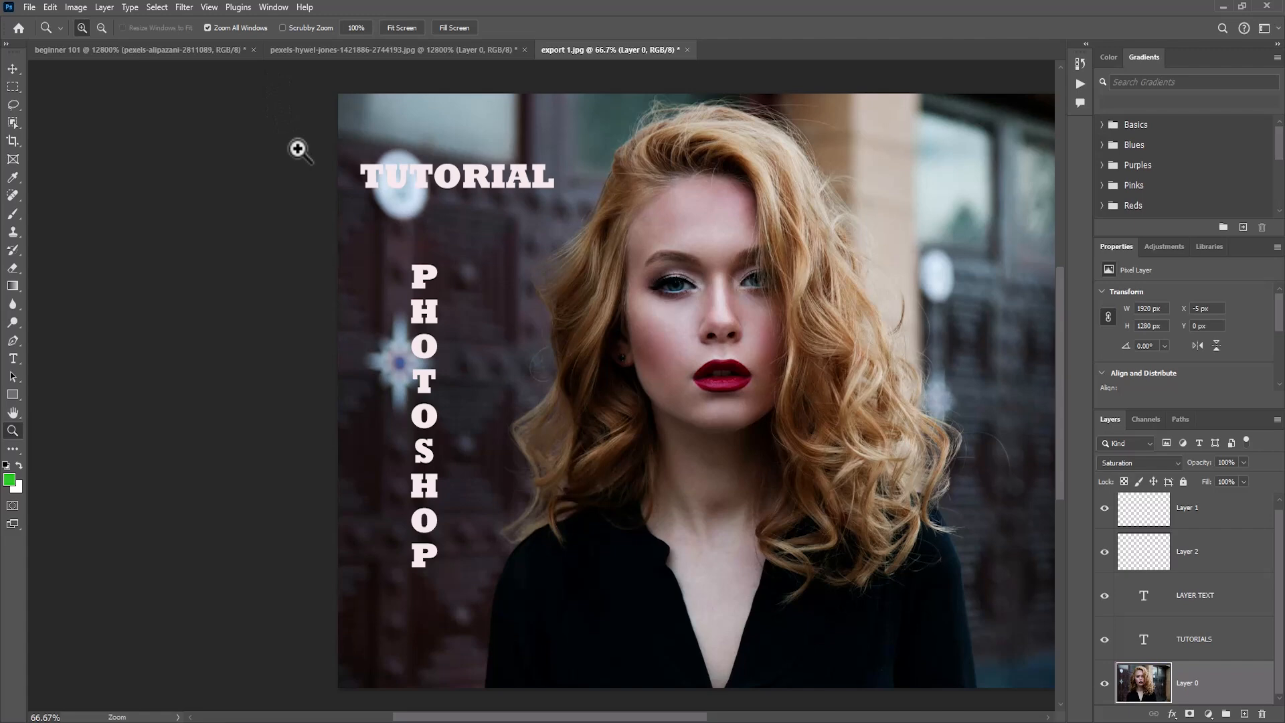
left_click(401, 28)
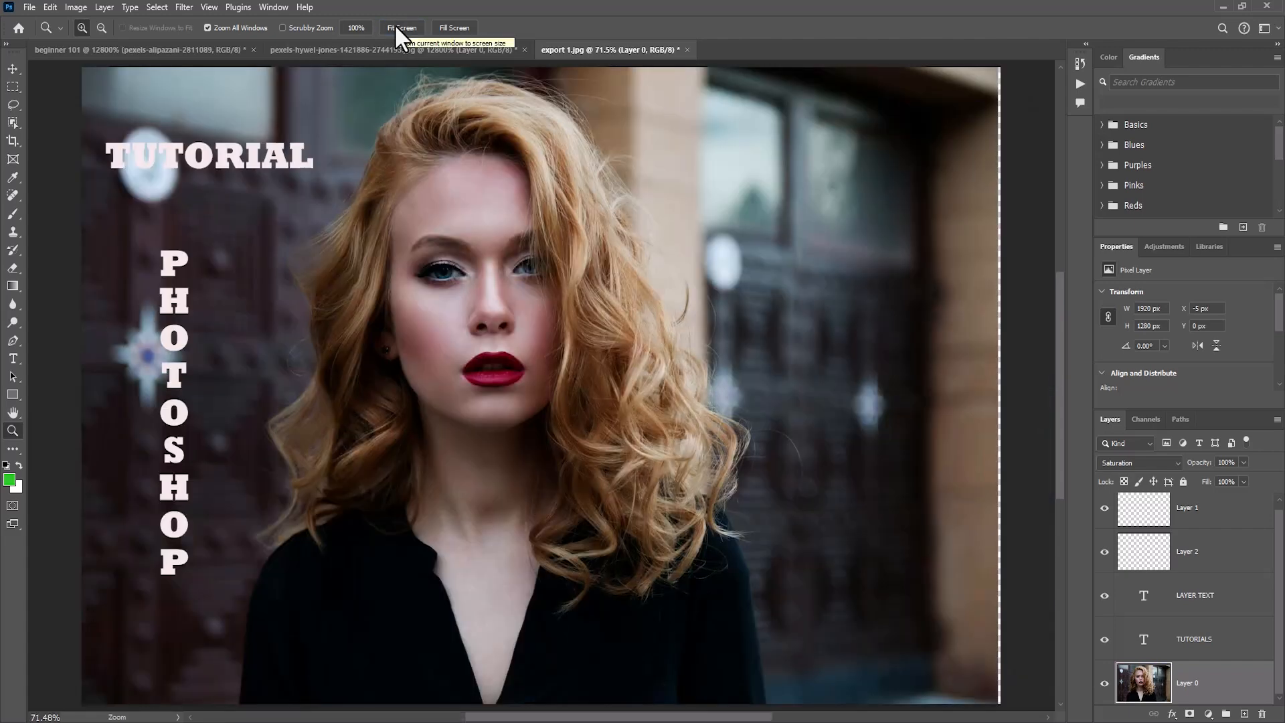
left_click(446, 28)
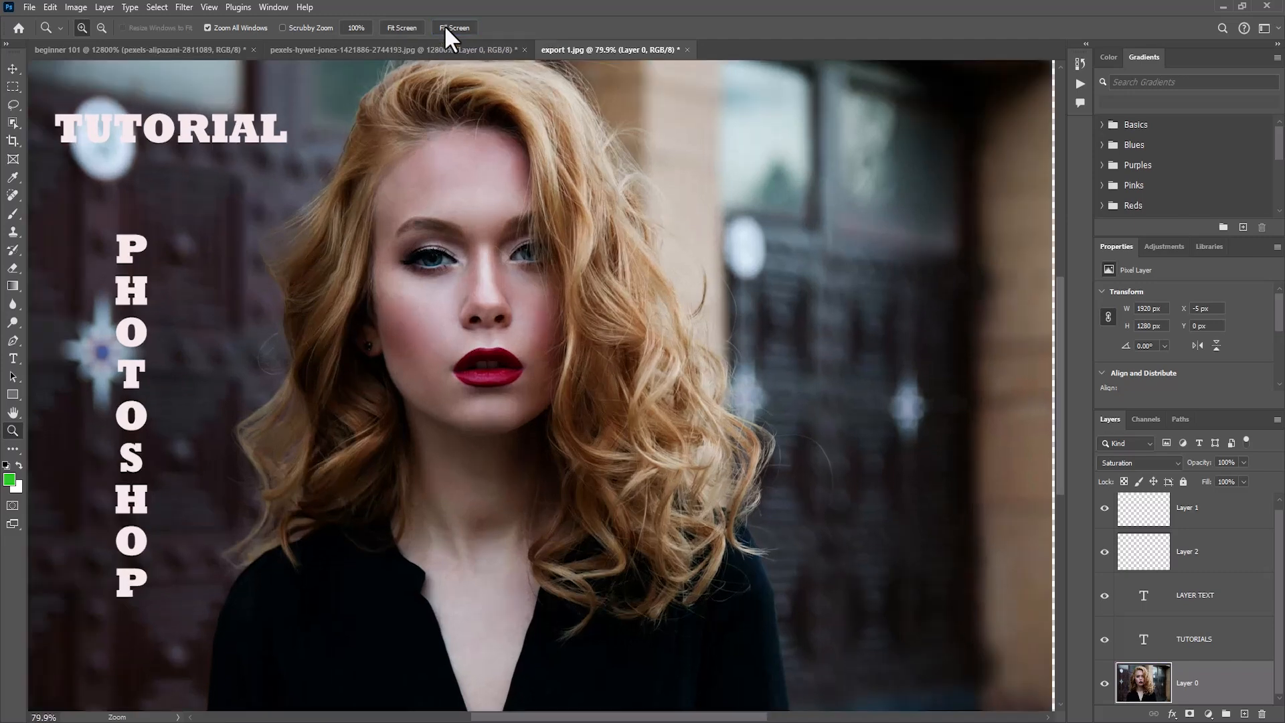
left_click(398, 30)
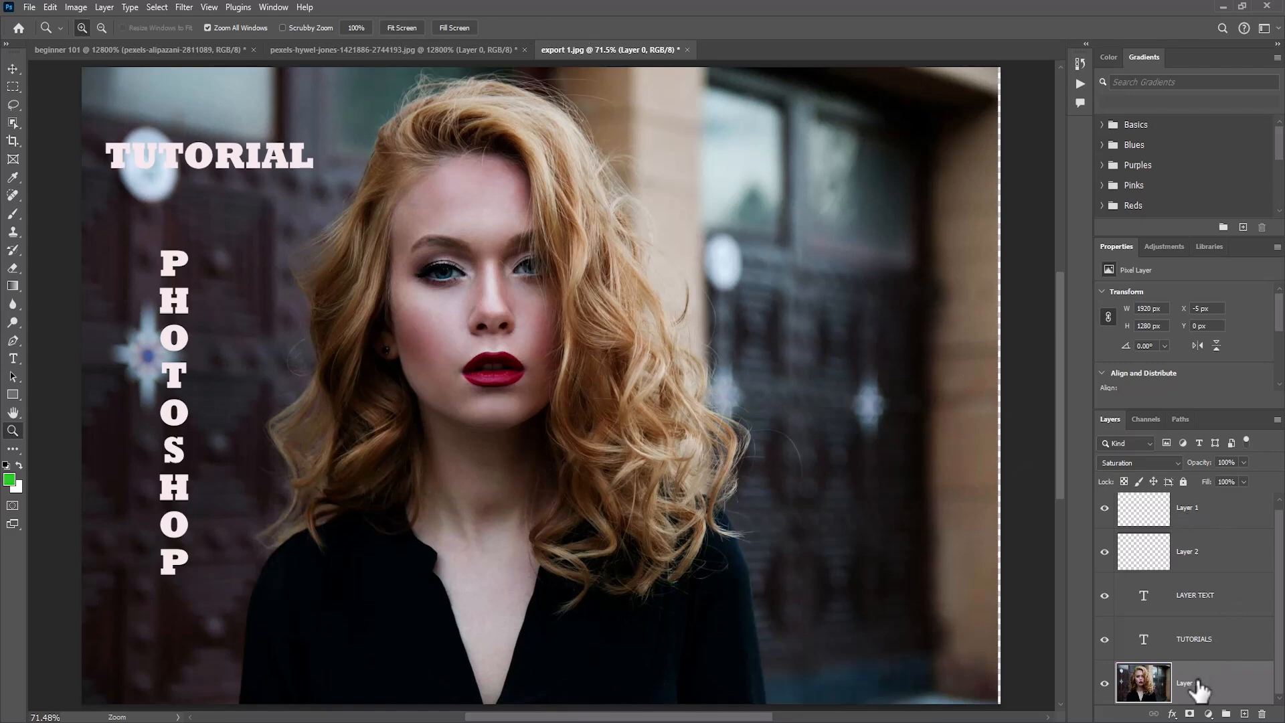
Step: Select the layers one by one from TUTORIALS up to Layer 1, and hide and reshow the photo on Layer 0
left_click(1196, 644)
left_click(1198, 598)
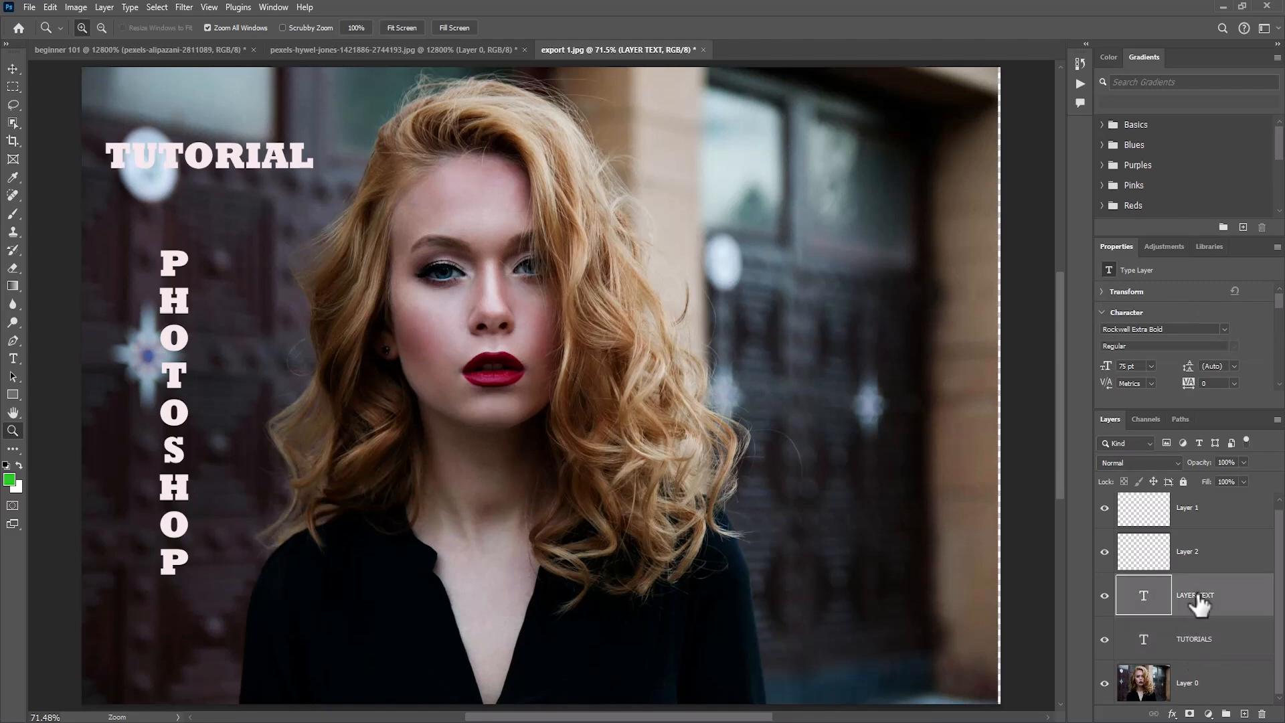
left_click(1202, 556)
left_click(1209, 518)
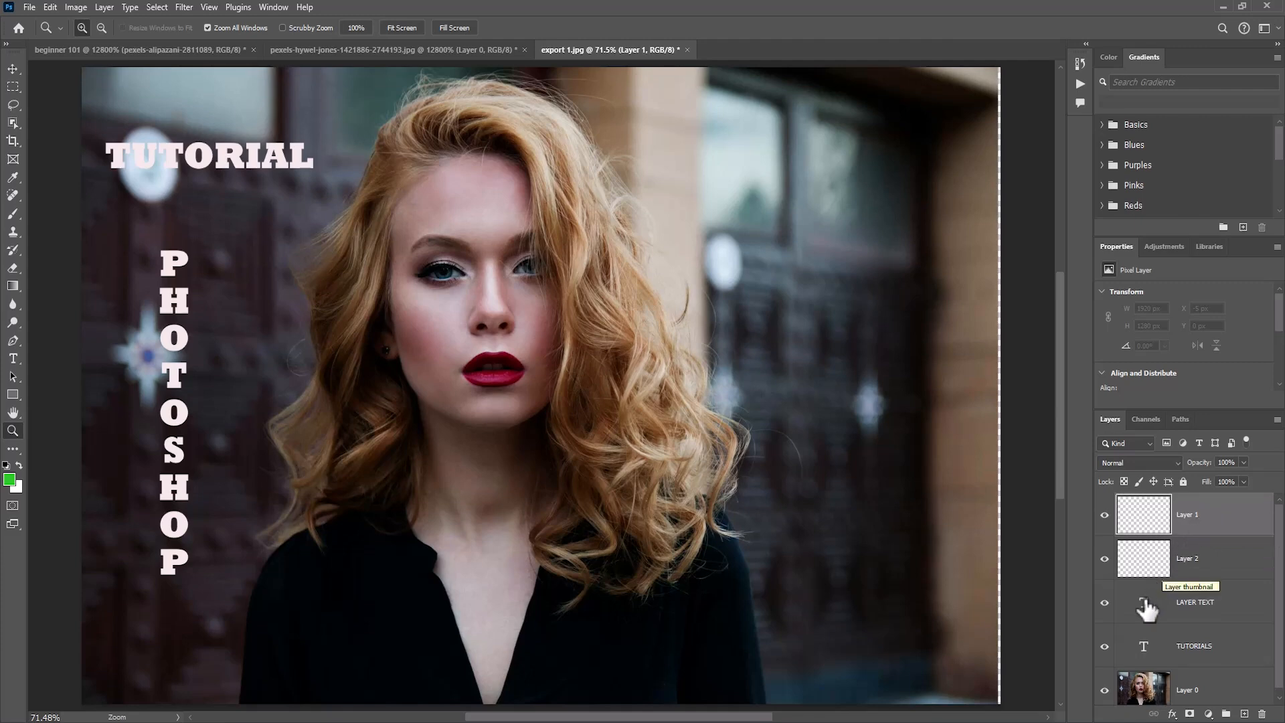
left_click(1105, 691)
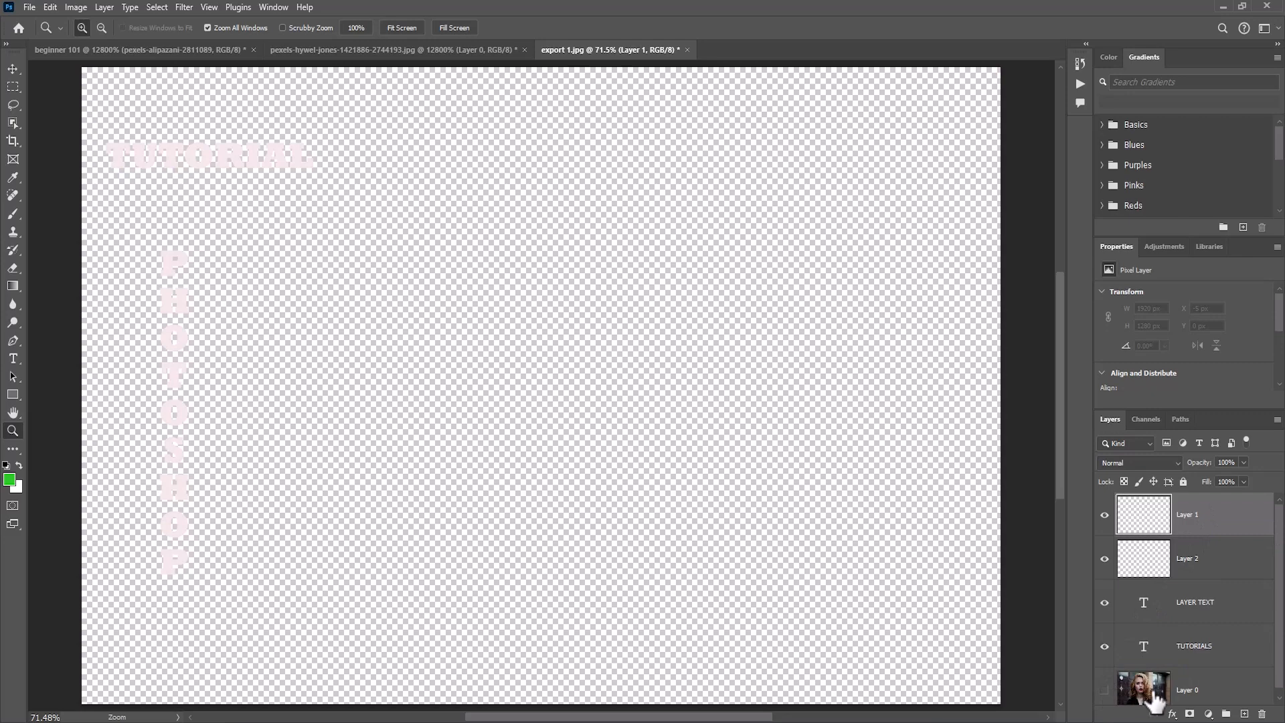
left_click(1105, 690)
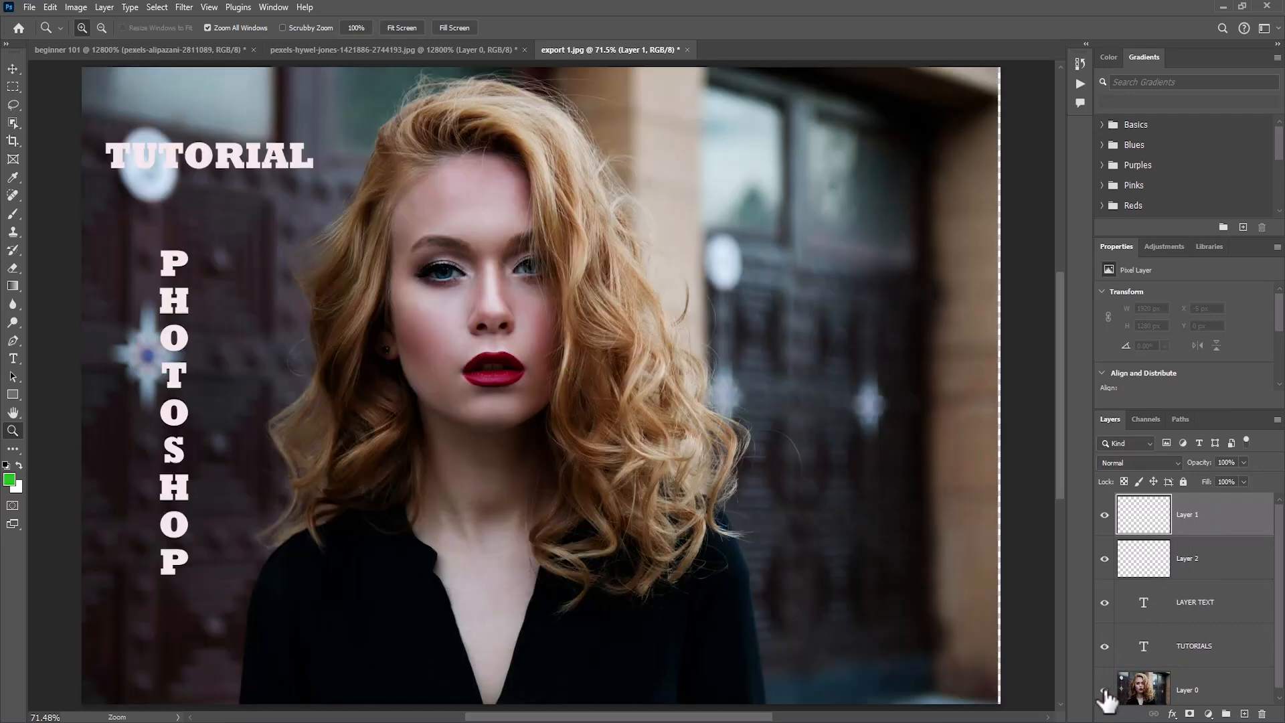
Step: Add a new topmost layer, place the horizontal placeholder text "Lorem Ipsum" on it across the woman's hair, and hide that text layer
left_click(1244, 714)
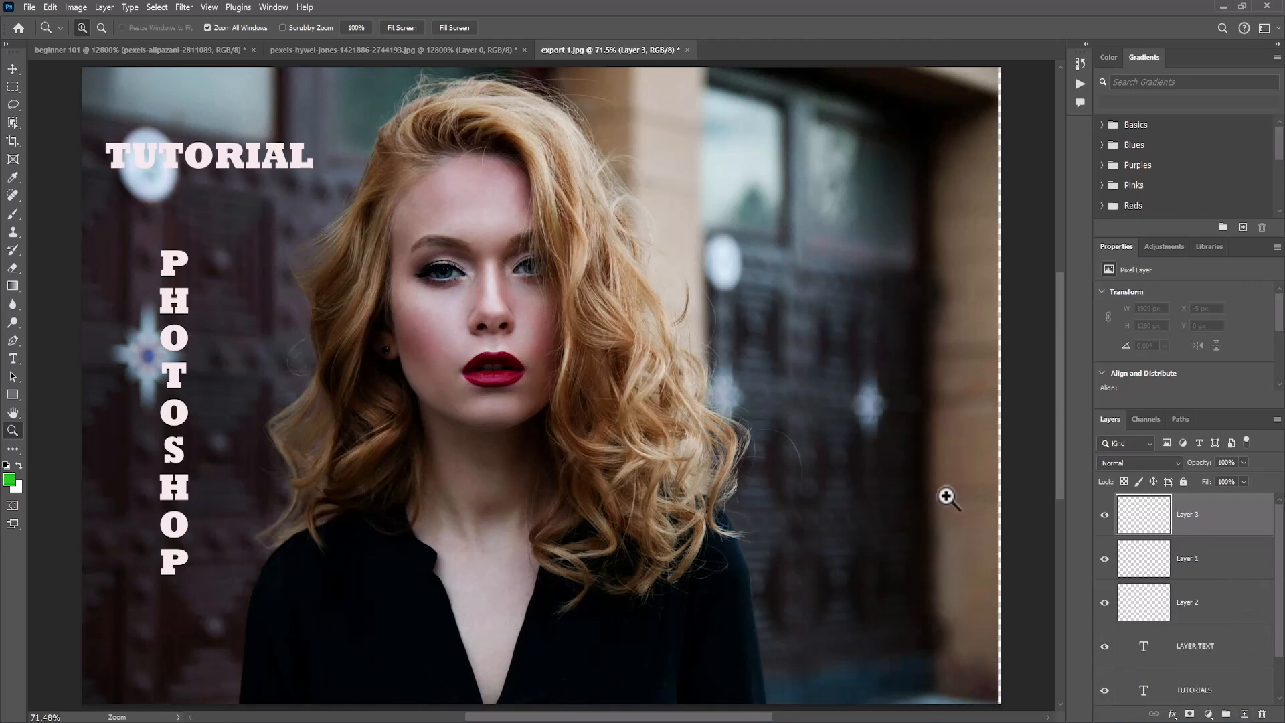
left_click(12, 359)
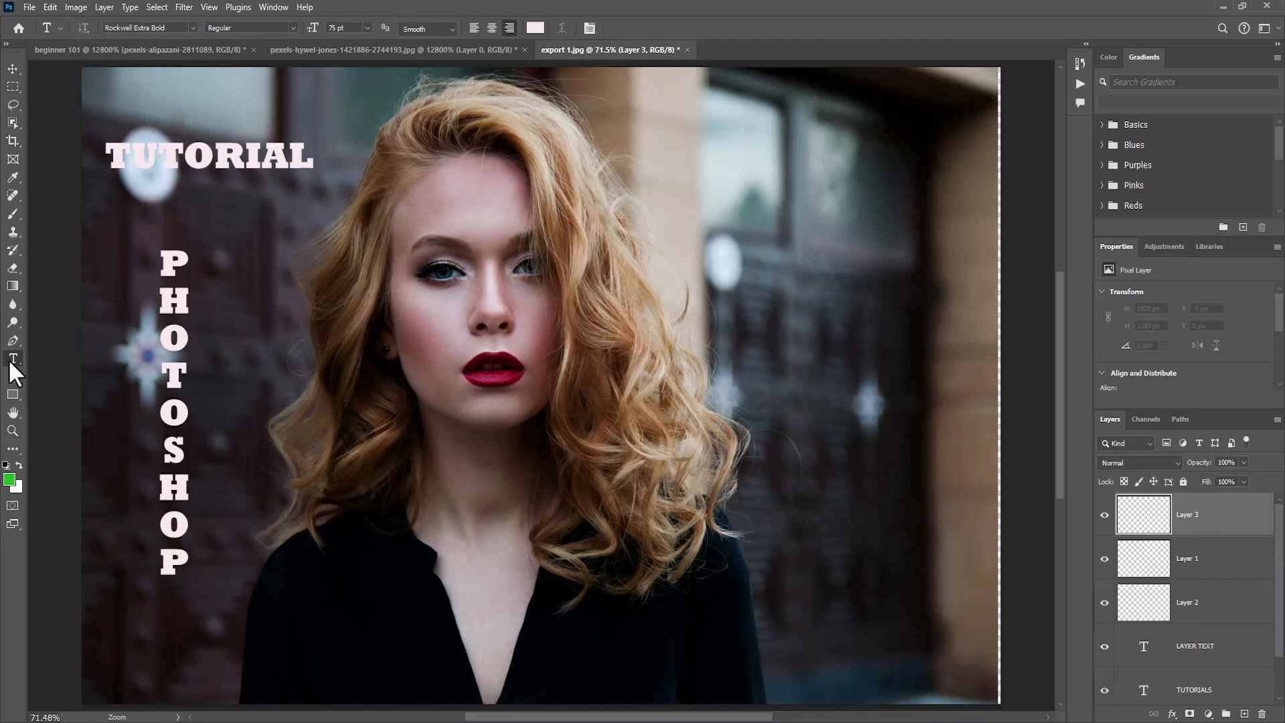
left_click(723, 195)
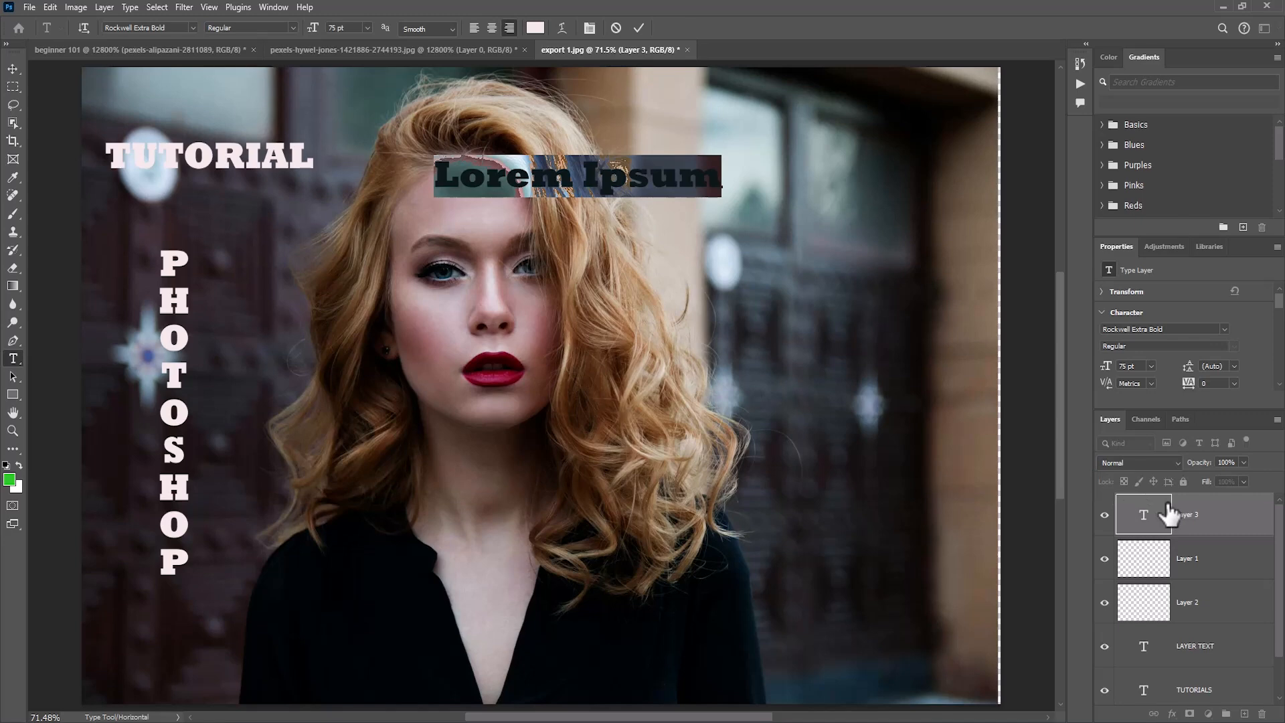
left_click(1105, 514)
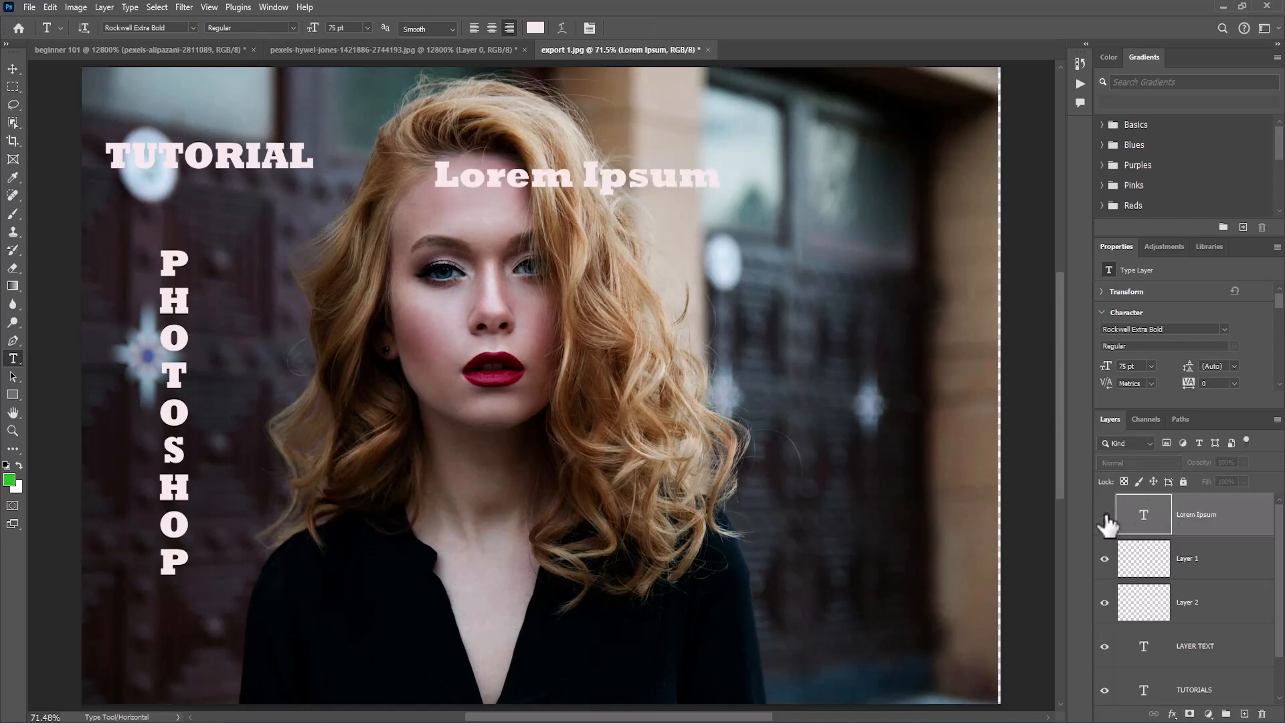
left_click(1174, 512)
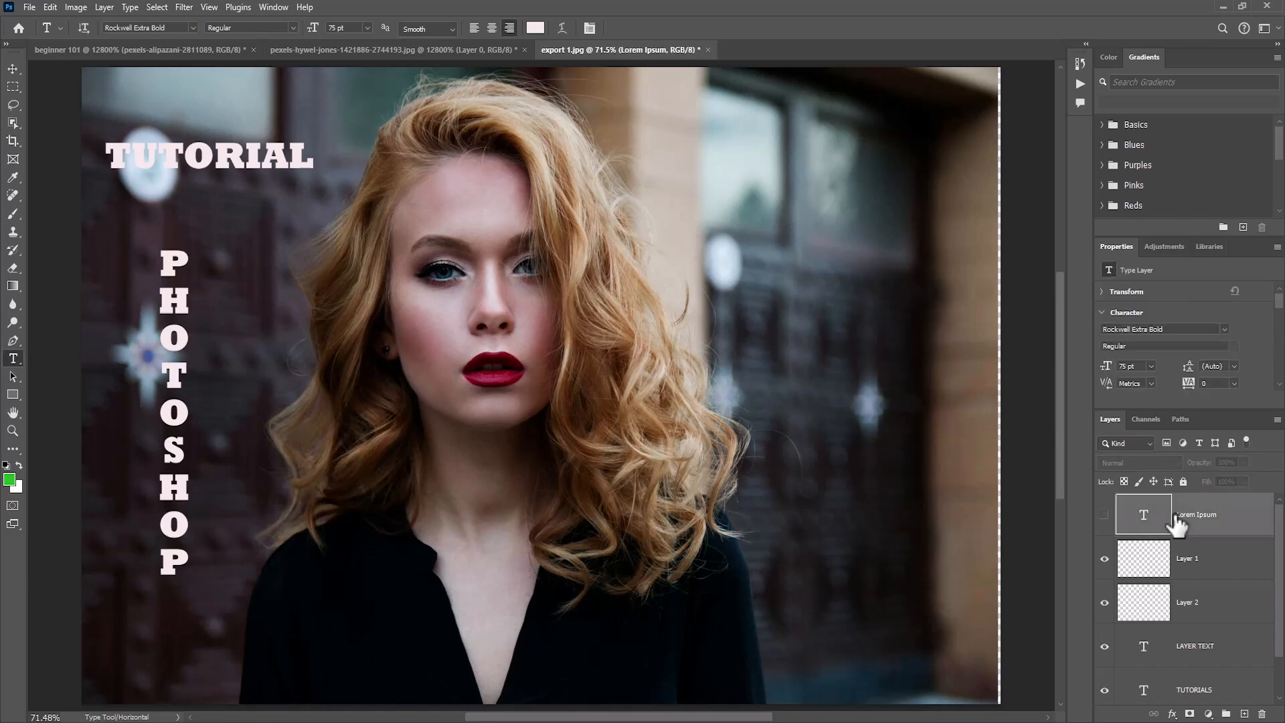
Step: Delete the Lorem Ipsum text layer and the empty Layer 1 and Layer 2, confirming each deletion
left_click(1263, 714)
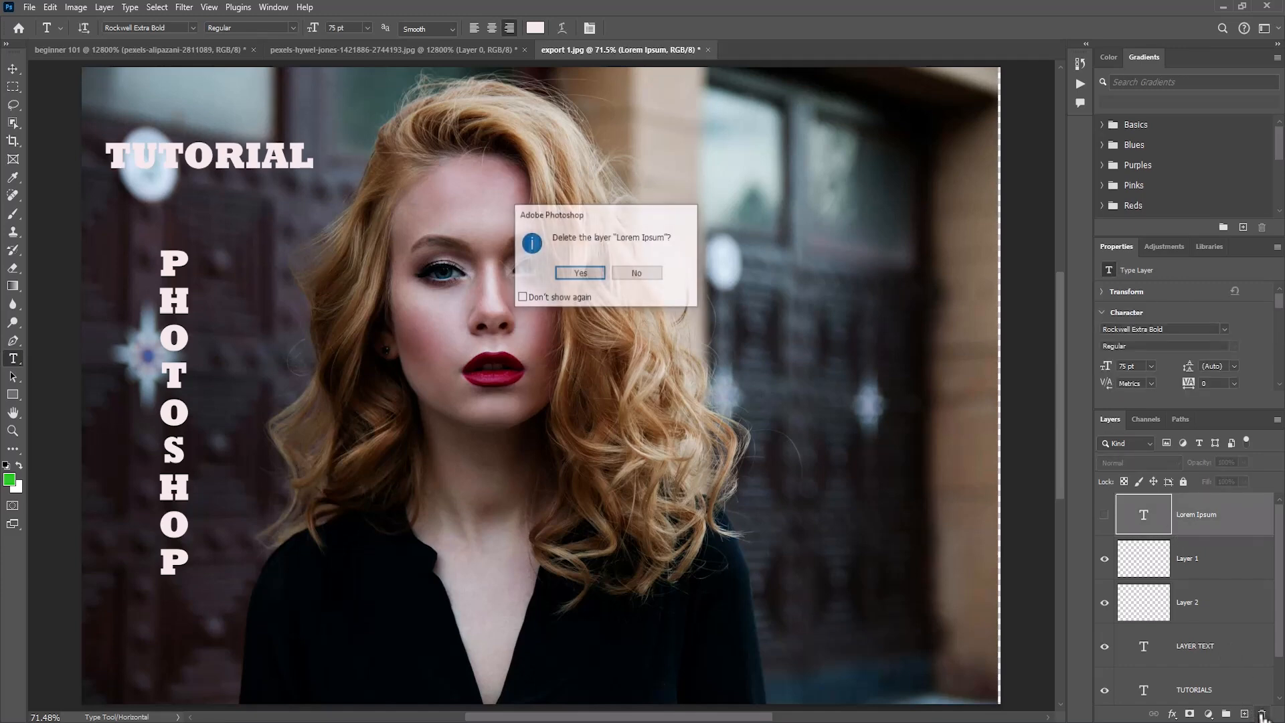
left_click(580, 274)
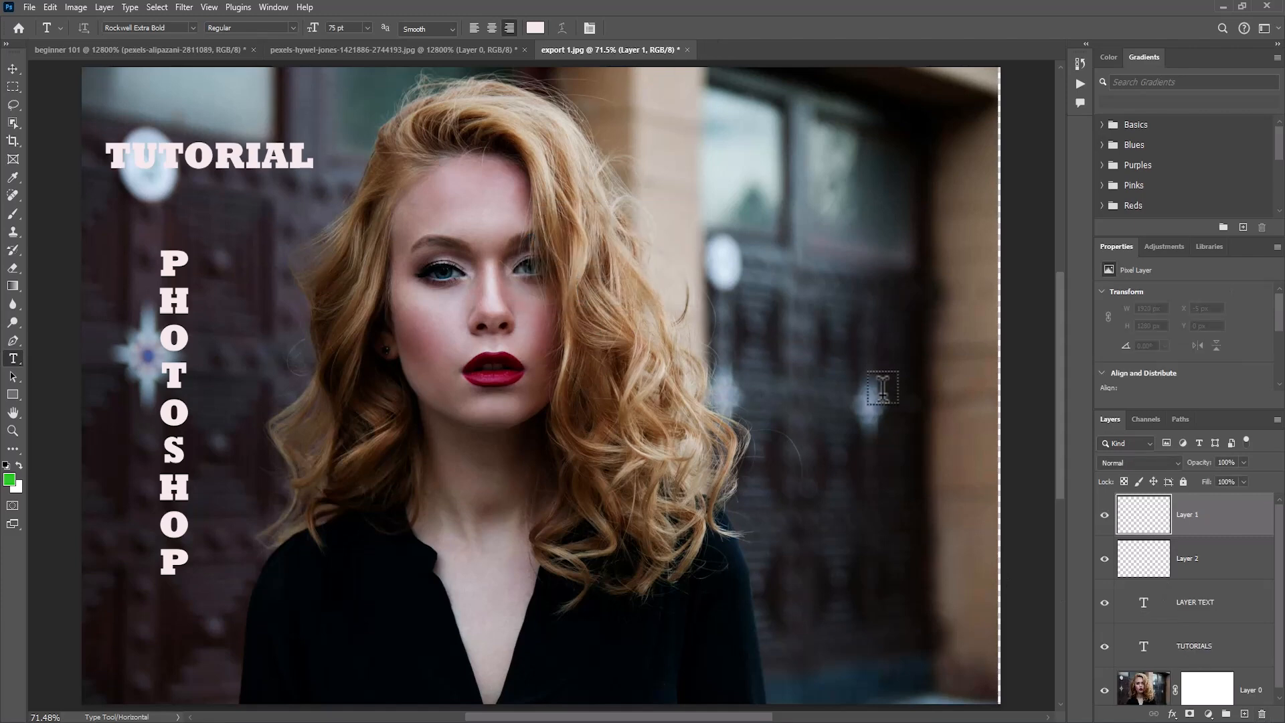
left_click(1262, 714)
left_click(590, 276)
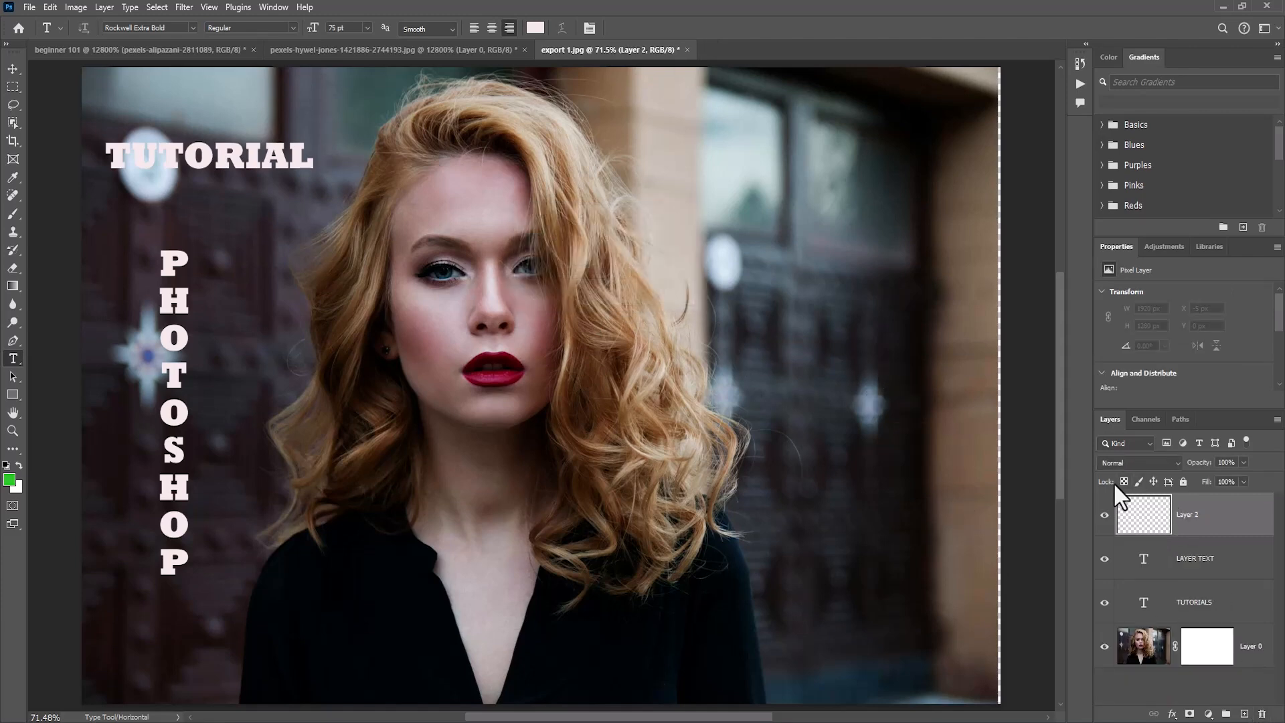
left_click(1263, 714)
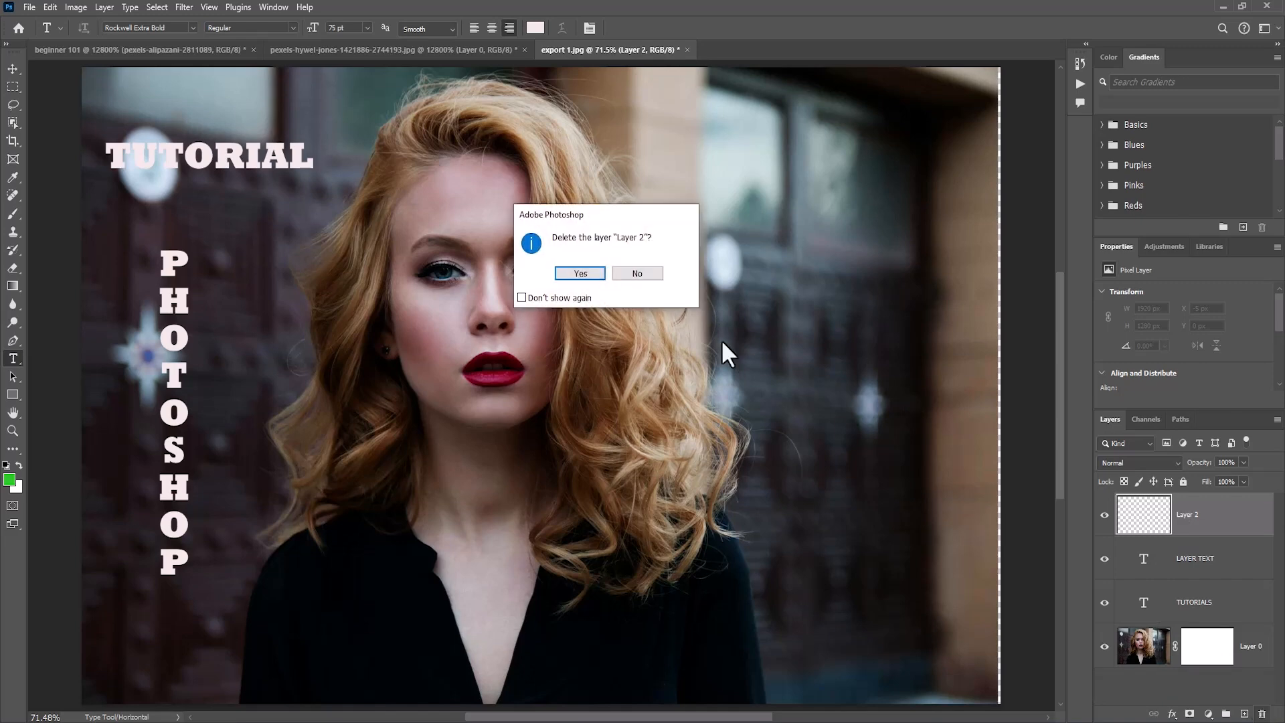
left_click(572, 271)
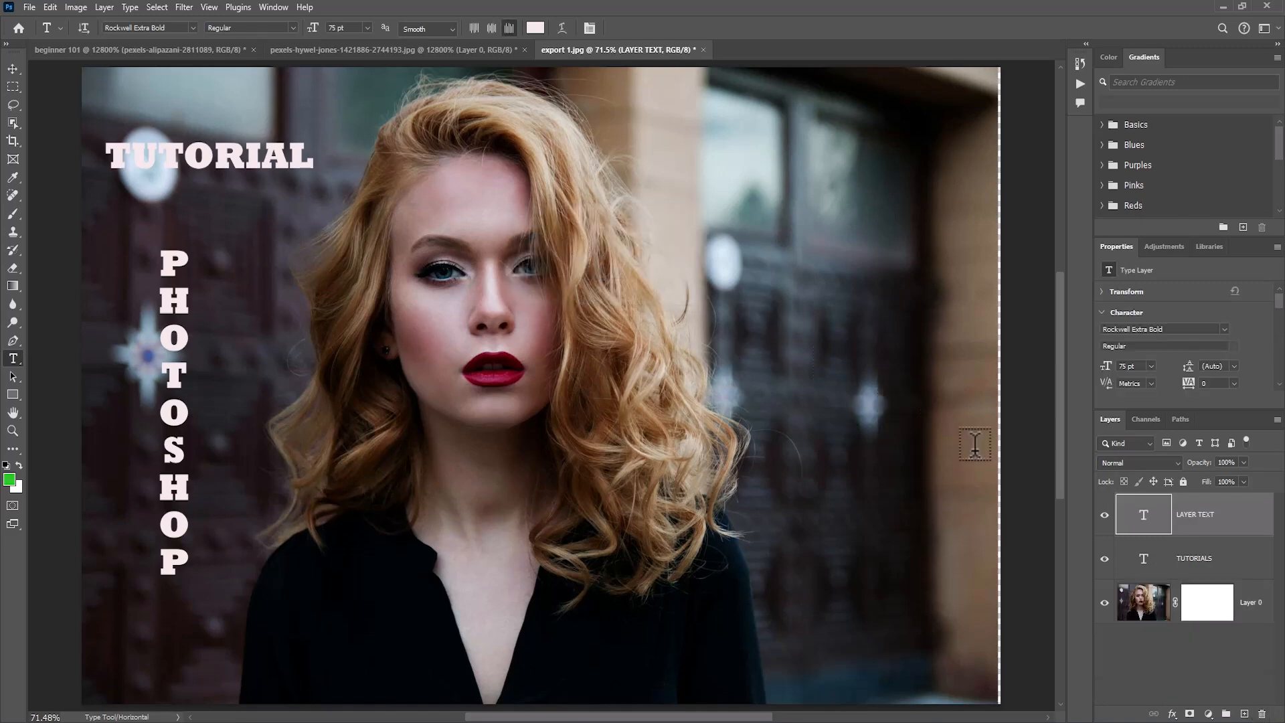
Step: Compare the layer thumbnail sizes Small, None and Medium, and finish with Large Thumbnails
right_click(1183, 648)
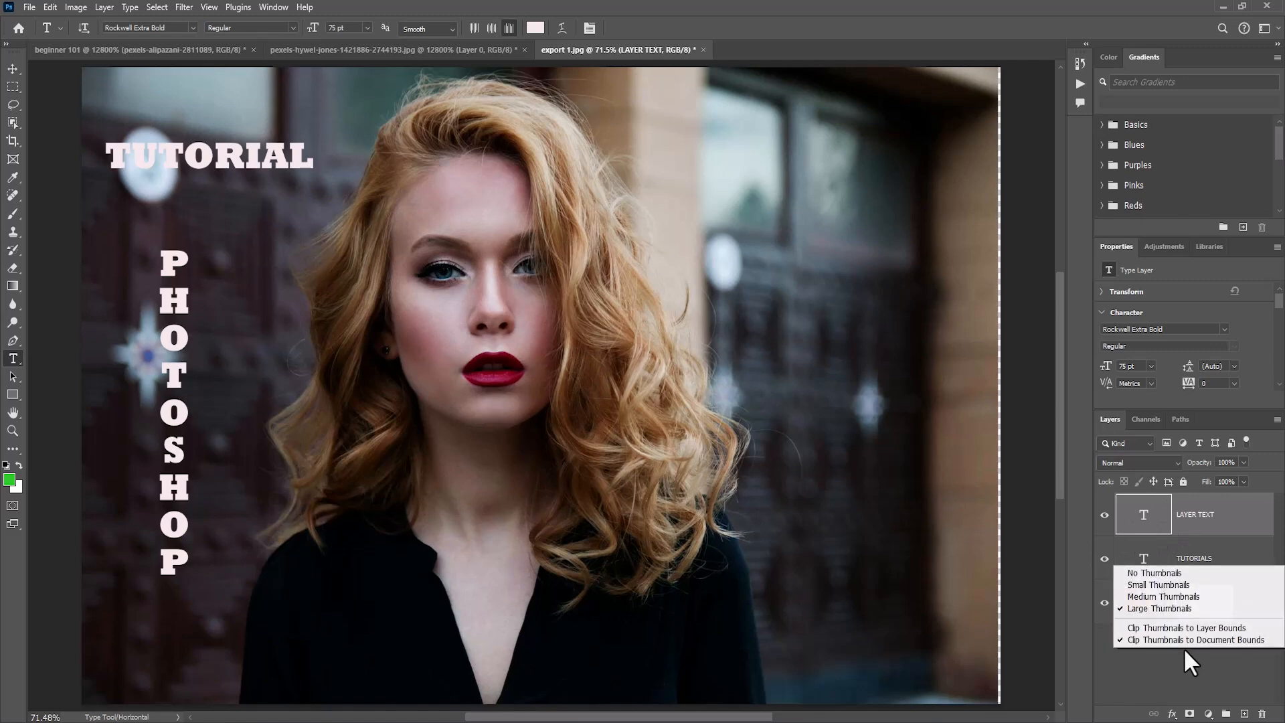
left_click(1167, 583)
right_click(1167, 581)
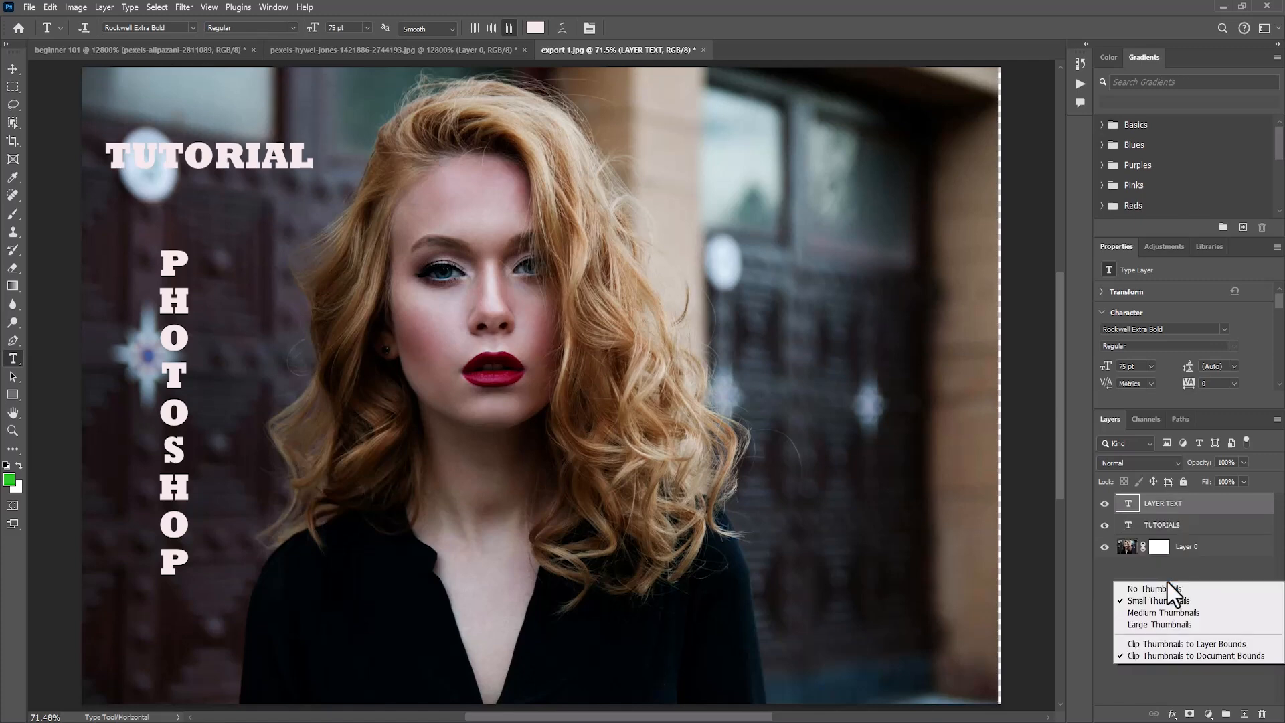
left_click(1166, 589)
right_click(1165, 593)
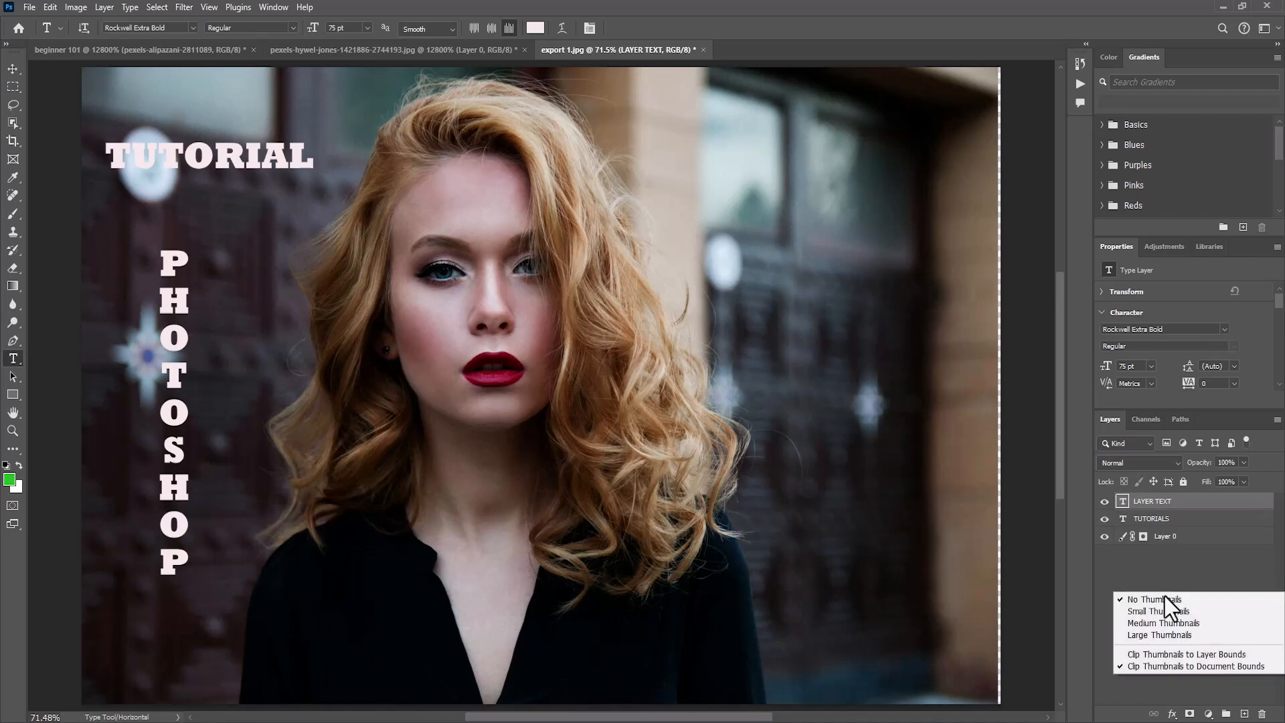
left_click(1163, 623)
right_click(1163, 624)
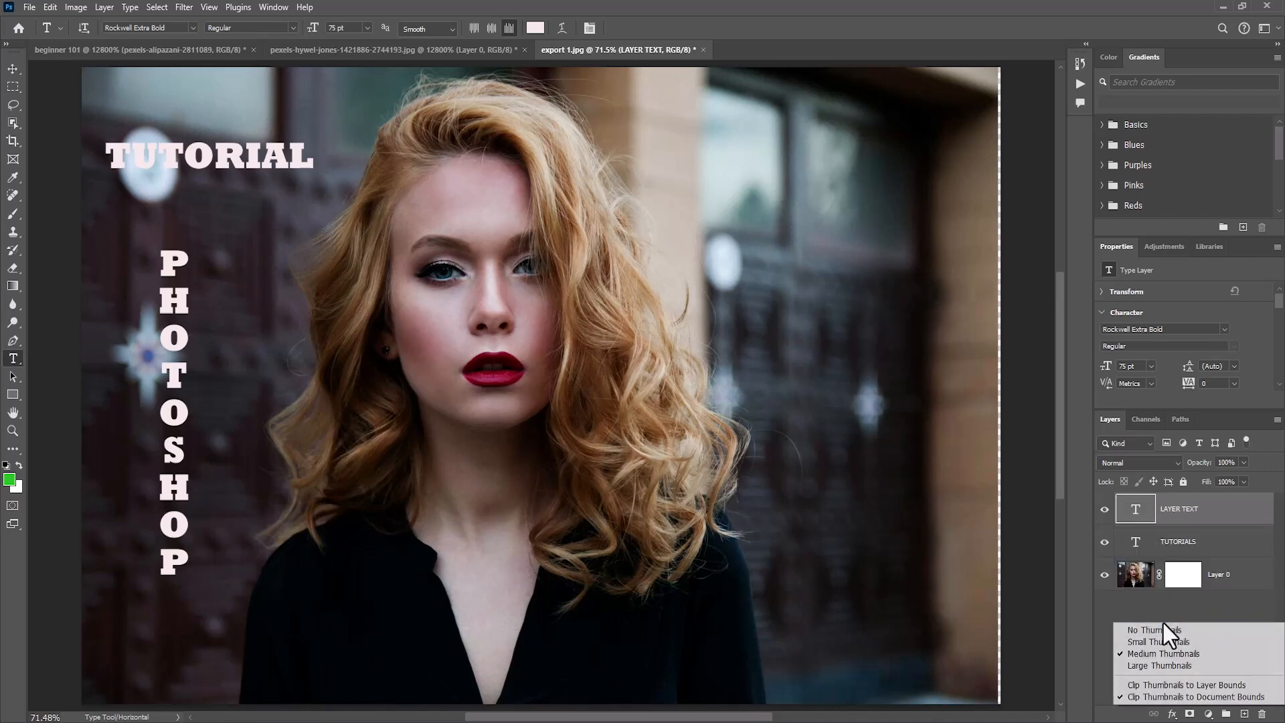
left_click(1165, 664)
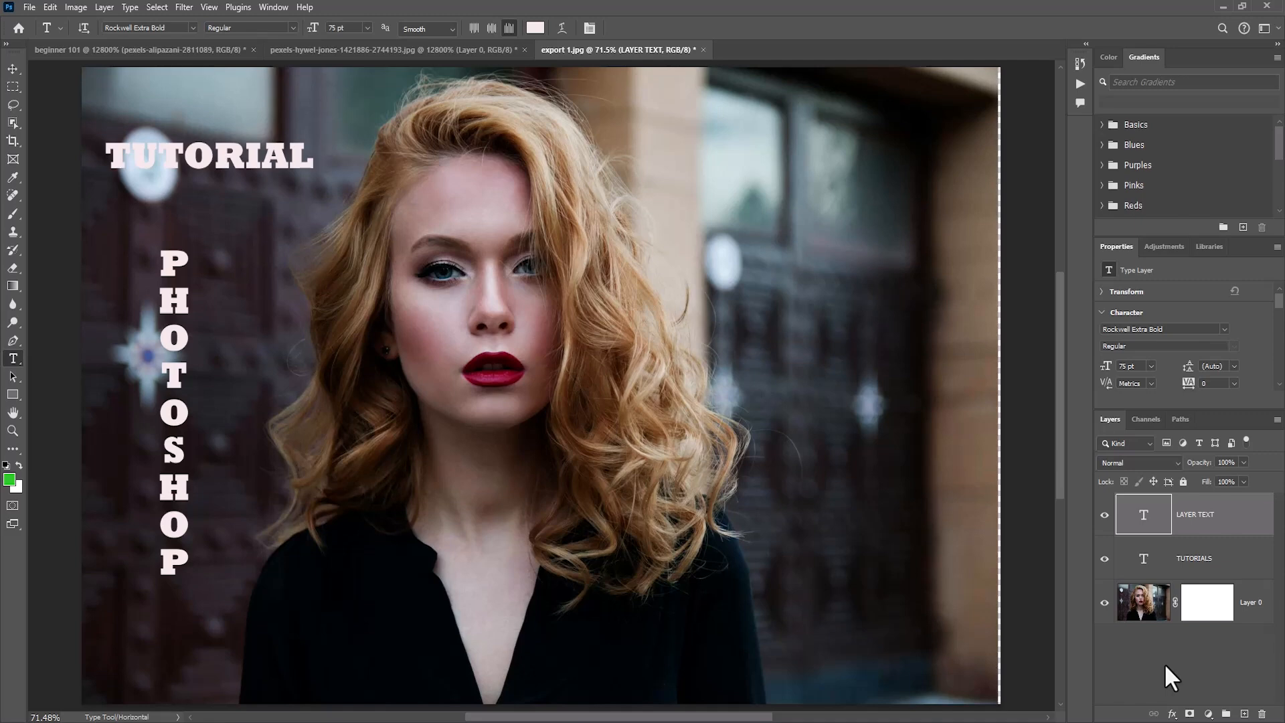
Step: Lower the opacity of the LAYER TEXT layer to 50%, and reduce it further to 10%
left_click(1154, 610)
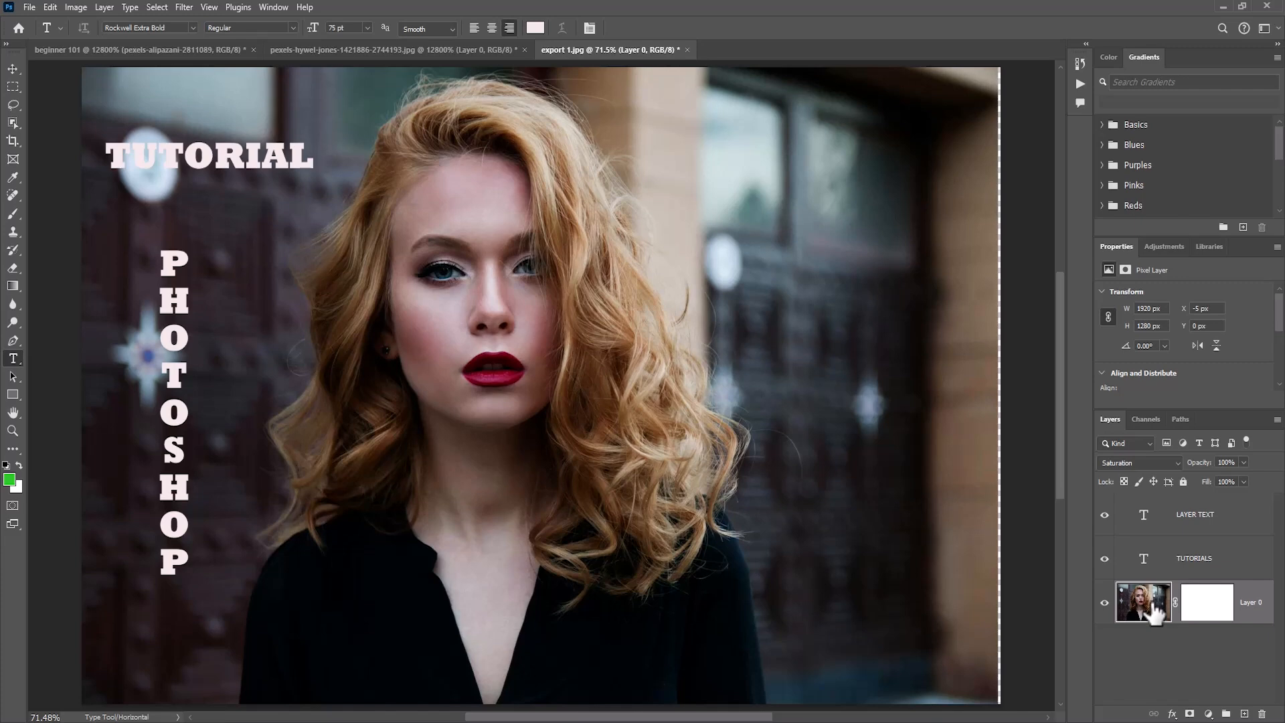
left_click(1199, 533)
left_click(1225, 462)
type("50")
key("Return")
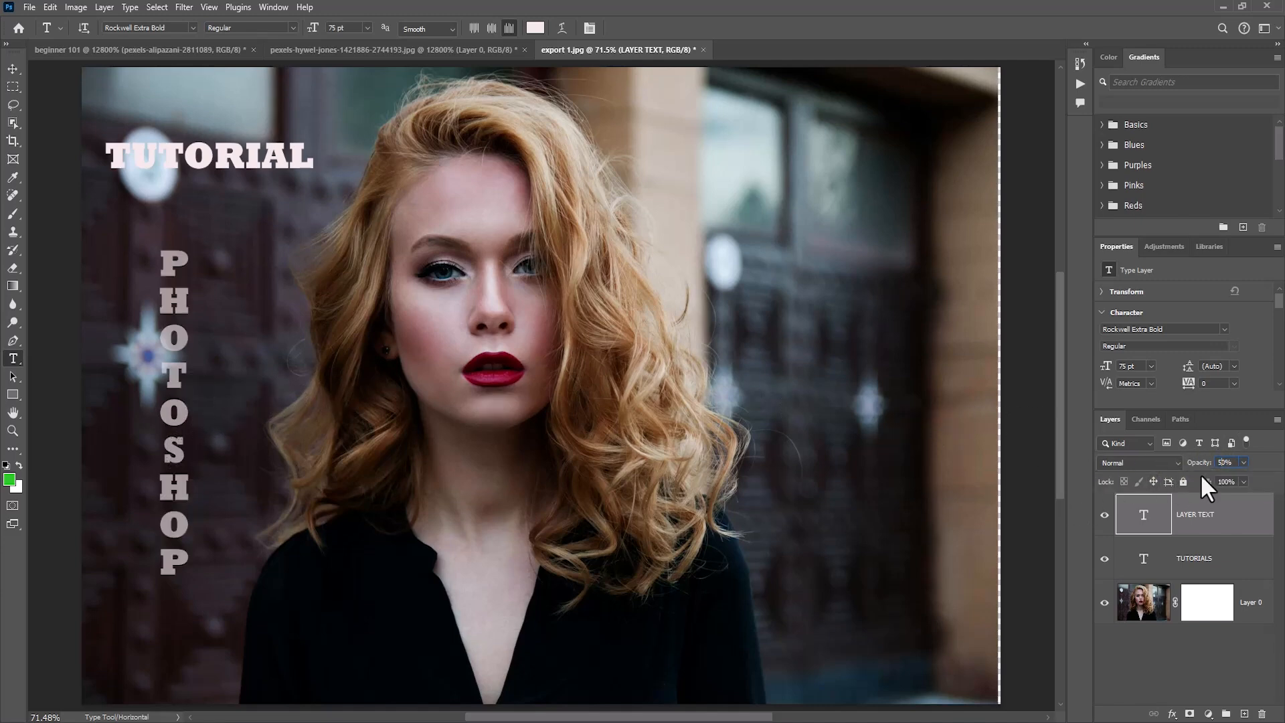
type("10")
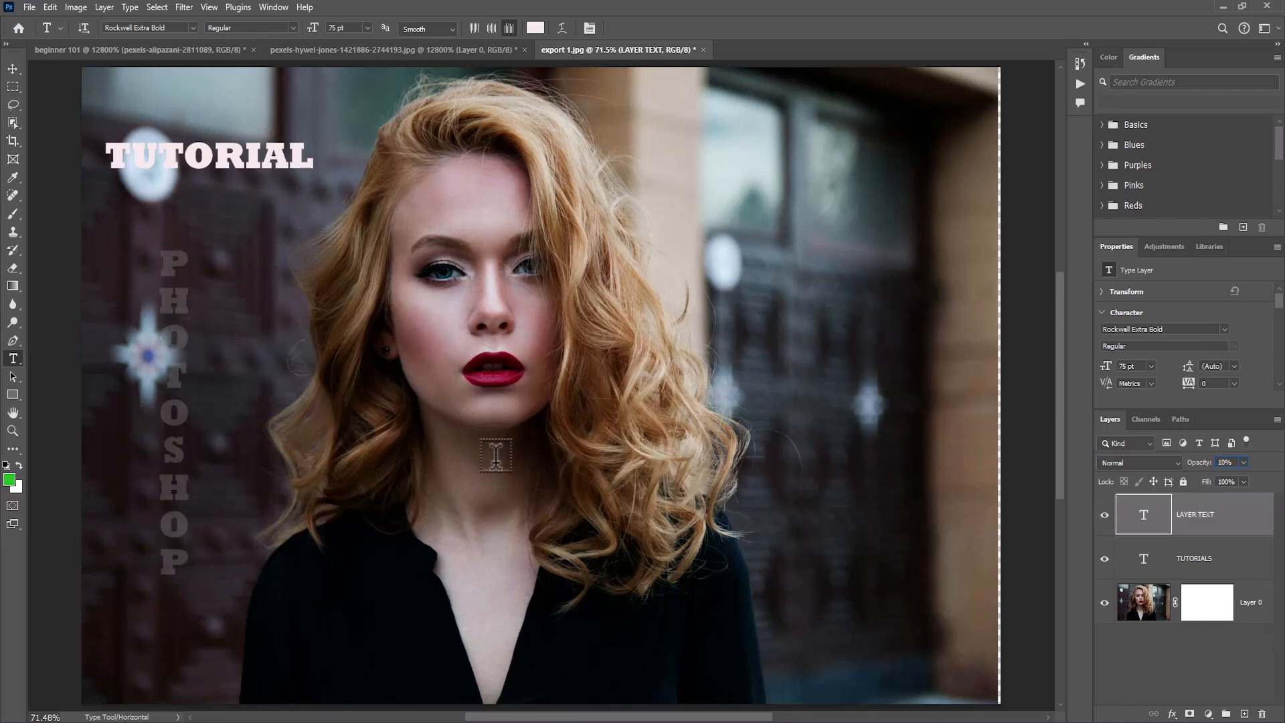
Step: Try reduced opacity values on the photo in Layer 0, and restore its opacity to 100%
left_click(1139, 604)
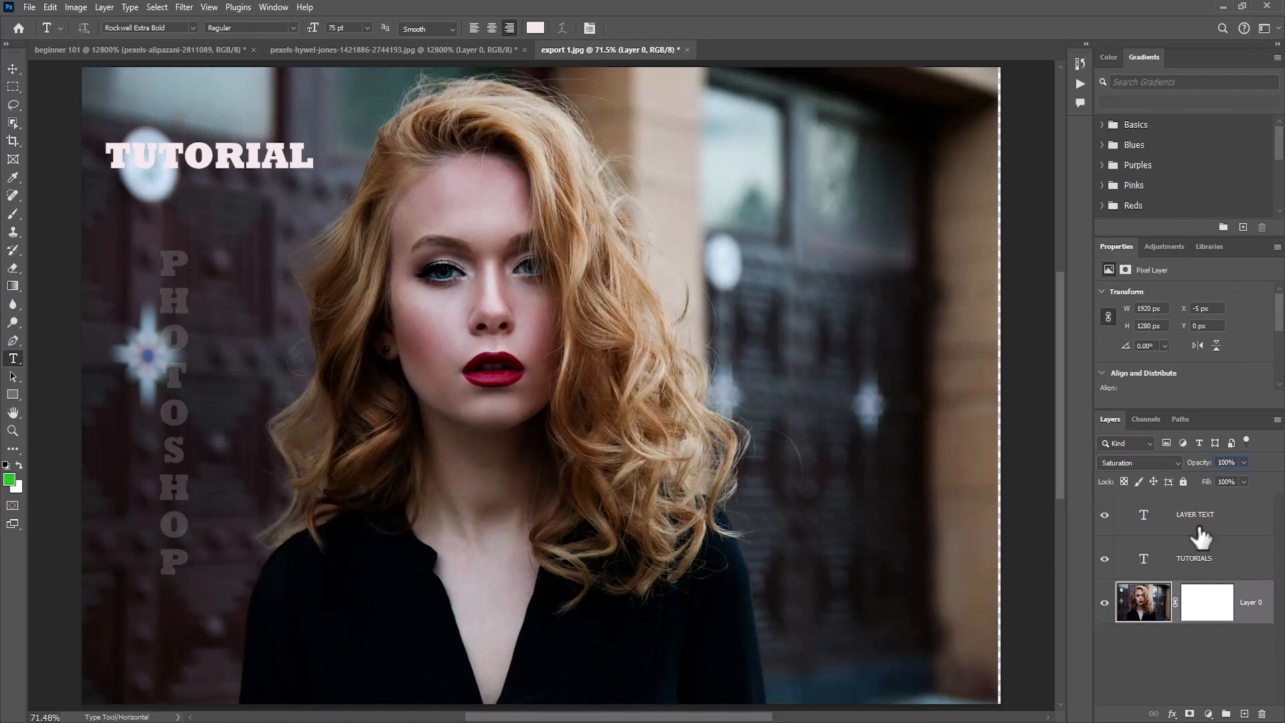
left_click(1227, 462)
type("20")
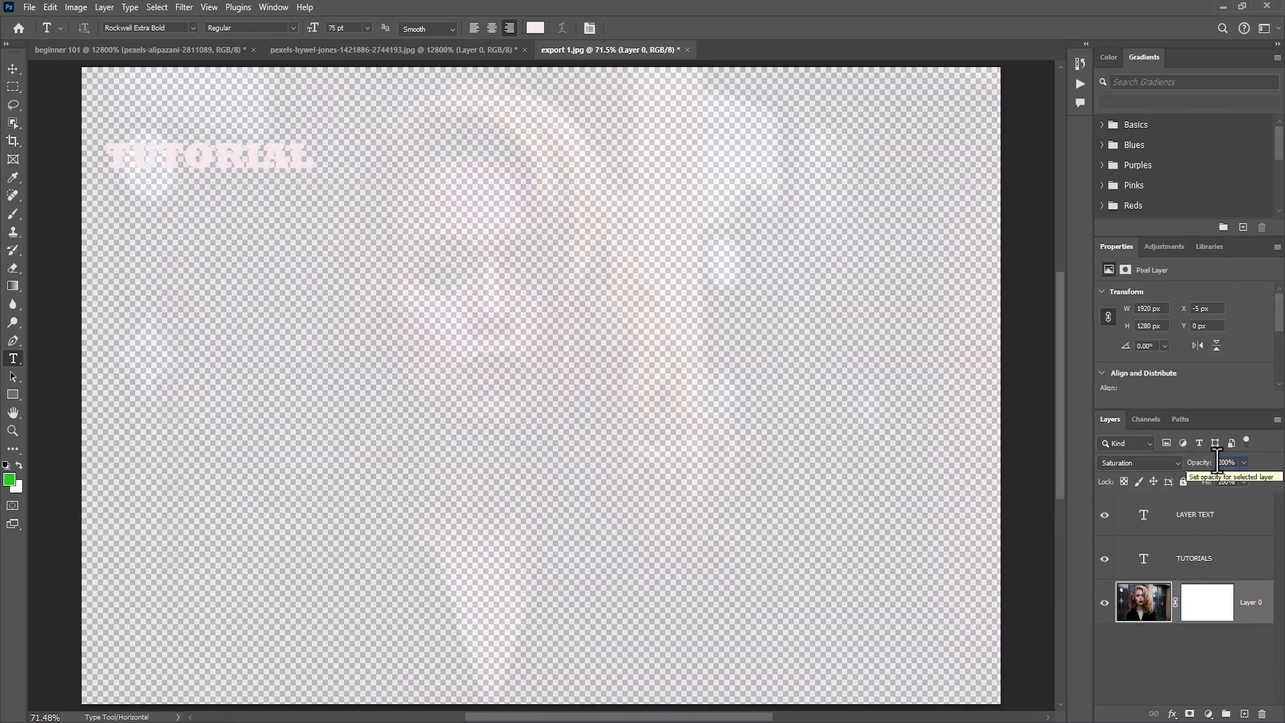
key("BackSpace")
key("BackSpace")
type("3")
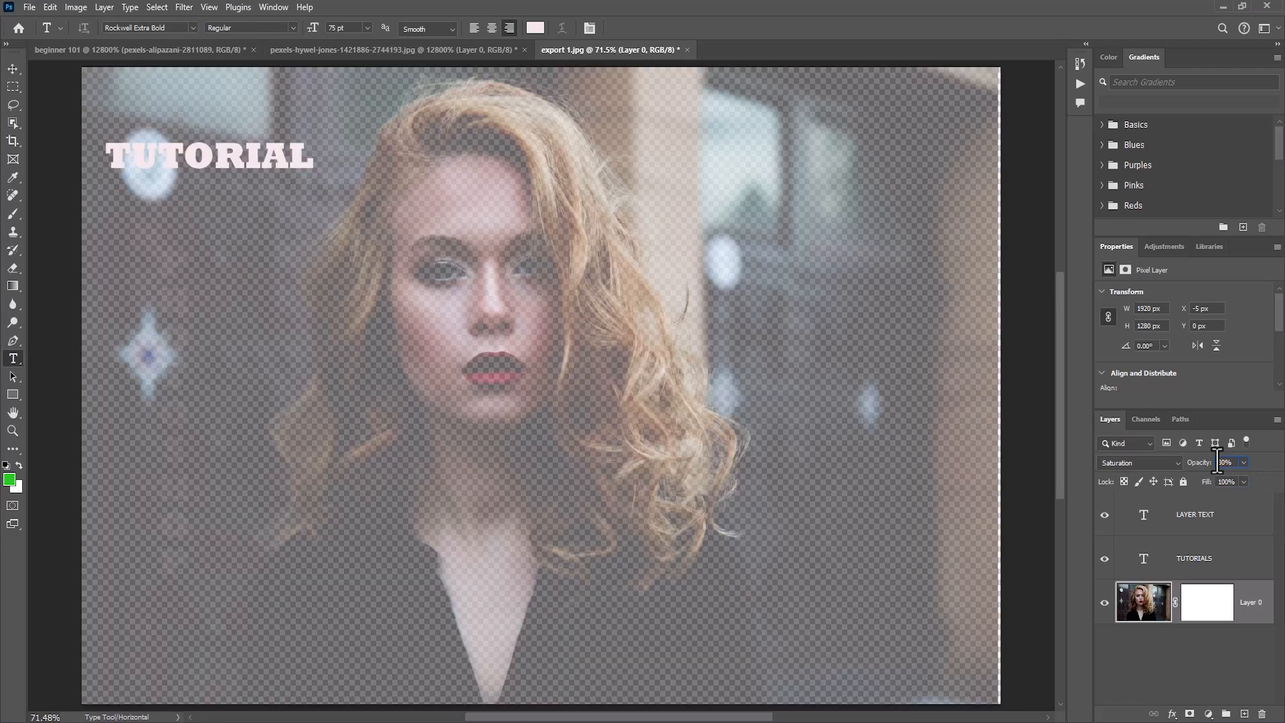
type("100")
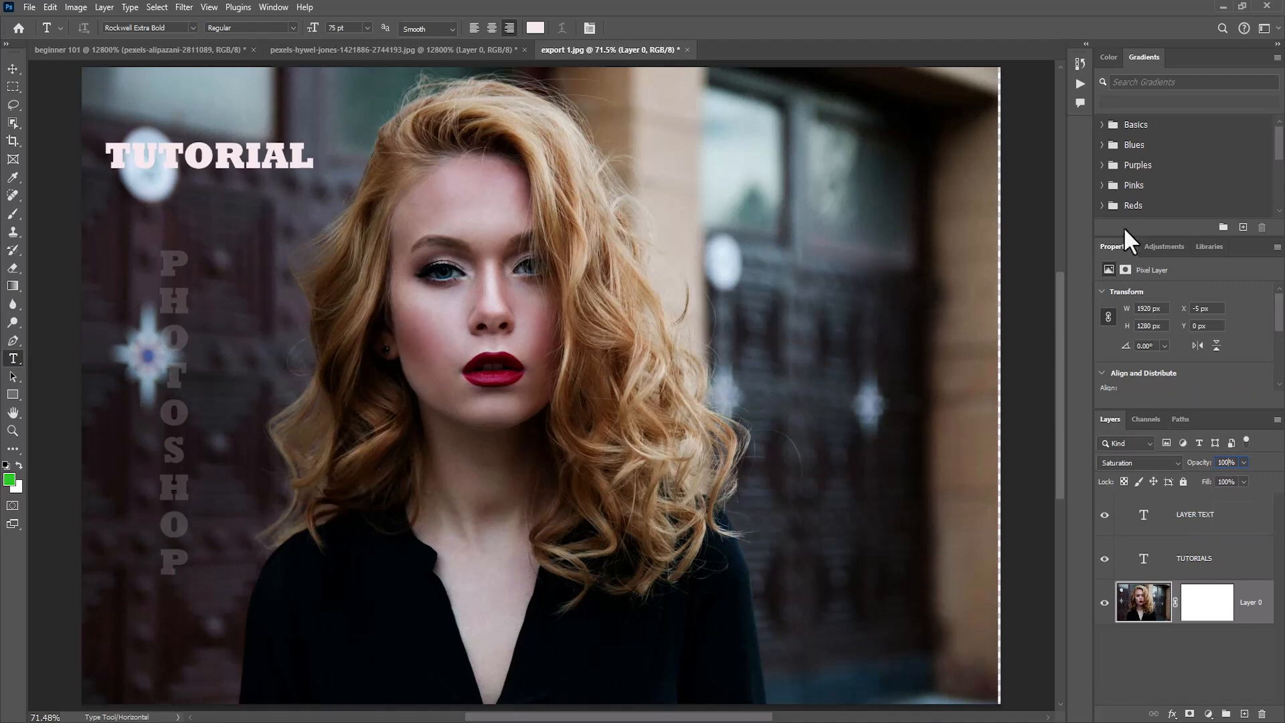
left_click(1080, 63)
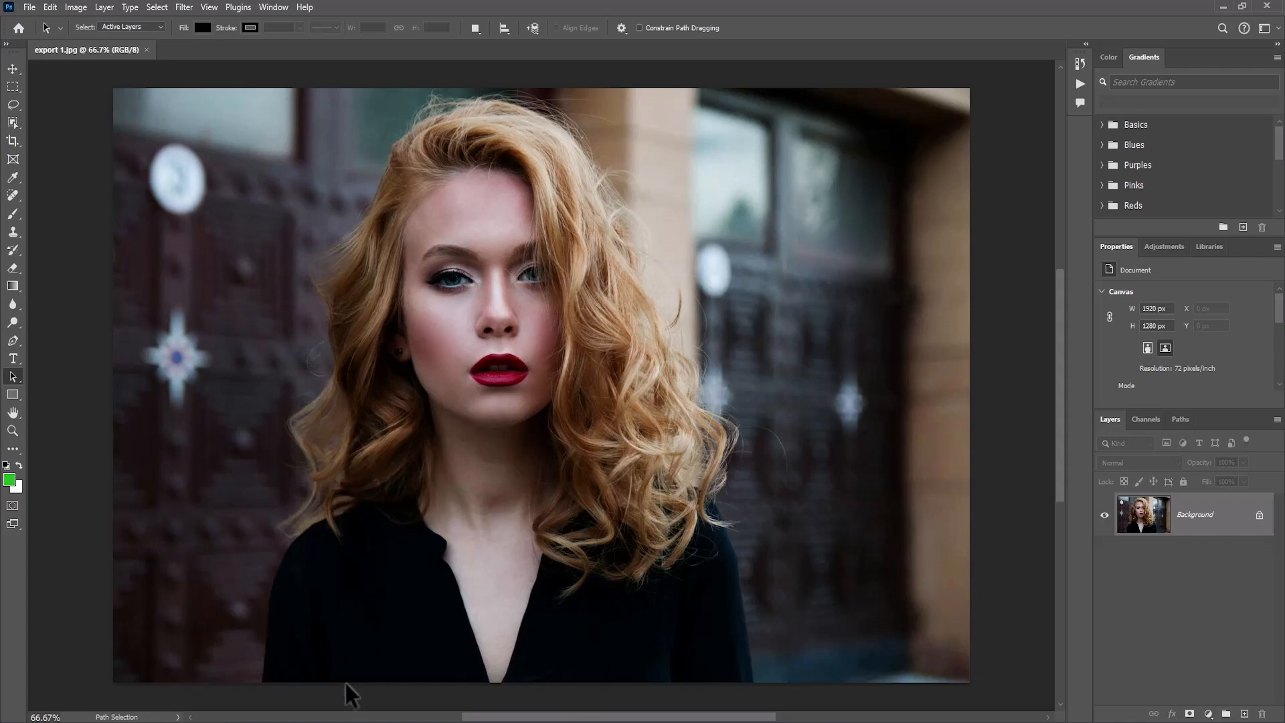
Step: Open the photos numbered 2747600, 2811089 and 2744193 from the Saved Pictures folder in File Explorer, and view each open document, ending on export 1.jpg
left_click(334, 722)
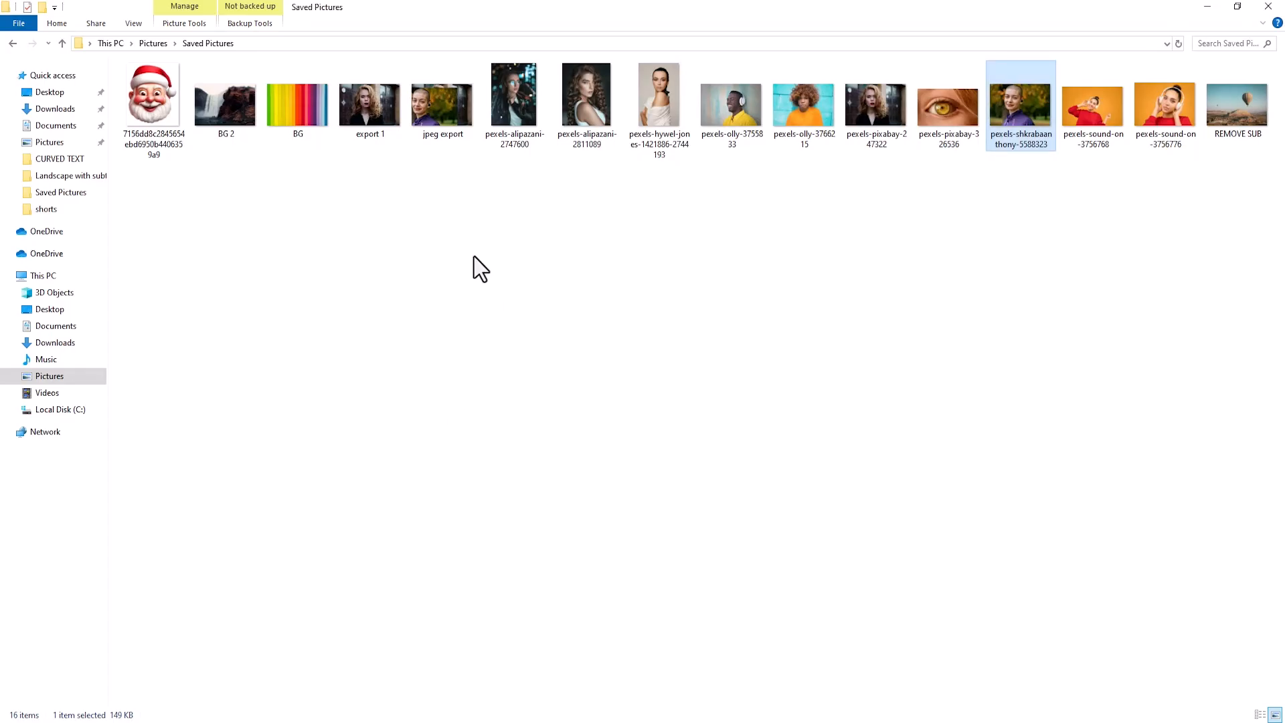
left_click_drag(673, 173, 215, 47)
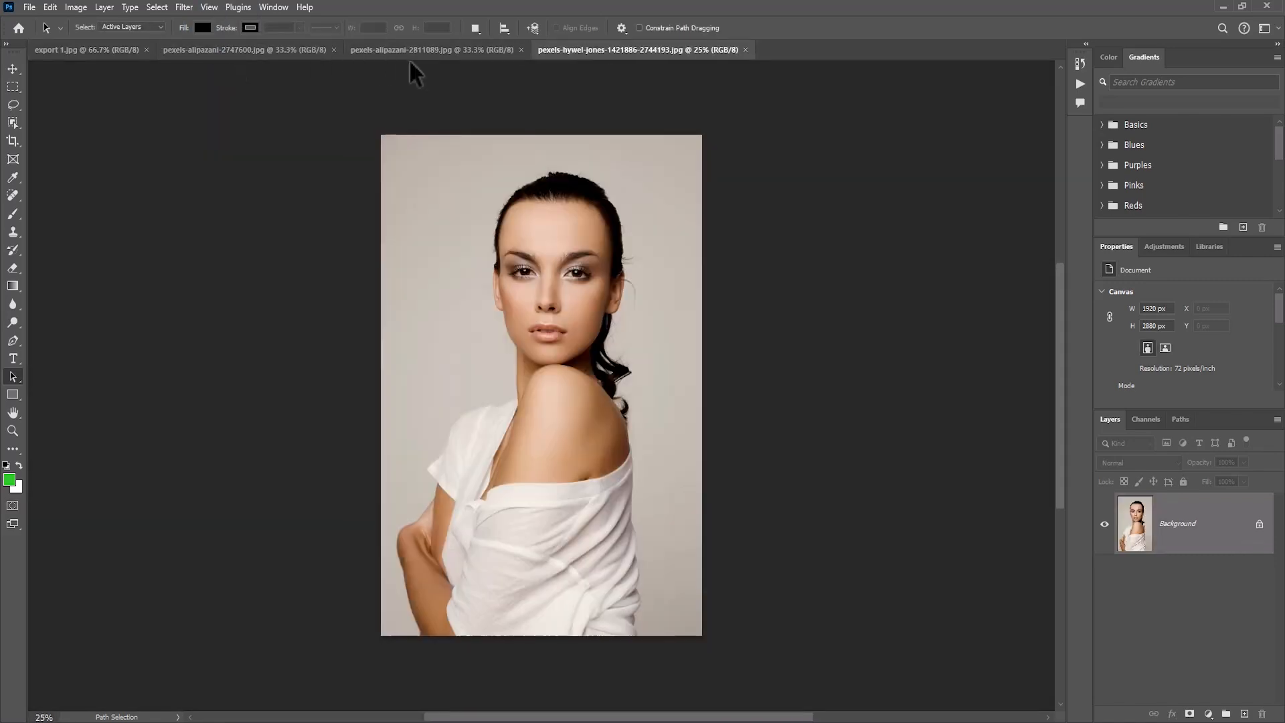
left_click(404, 50)
left_click(279, 50)
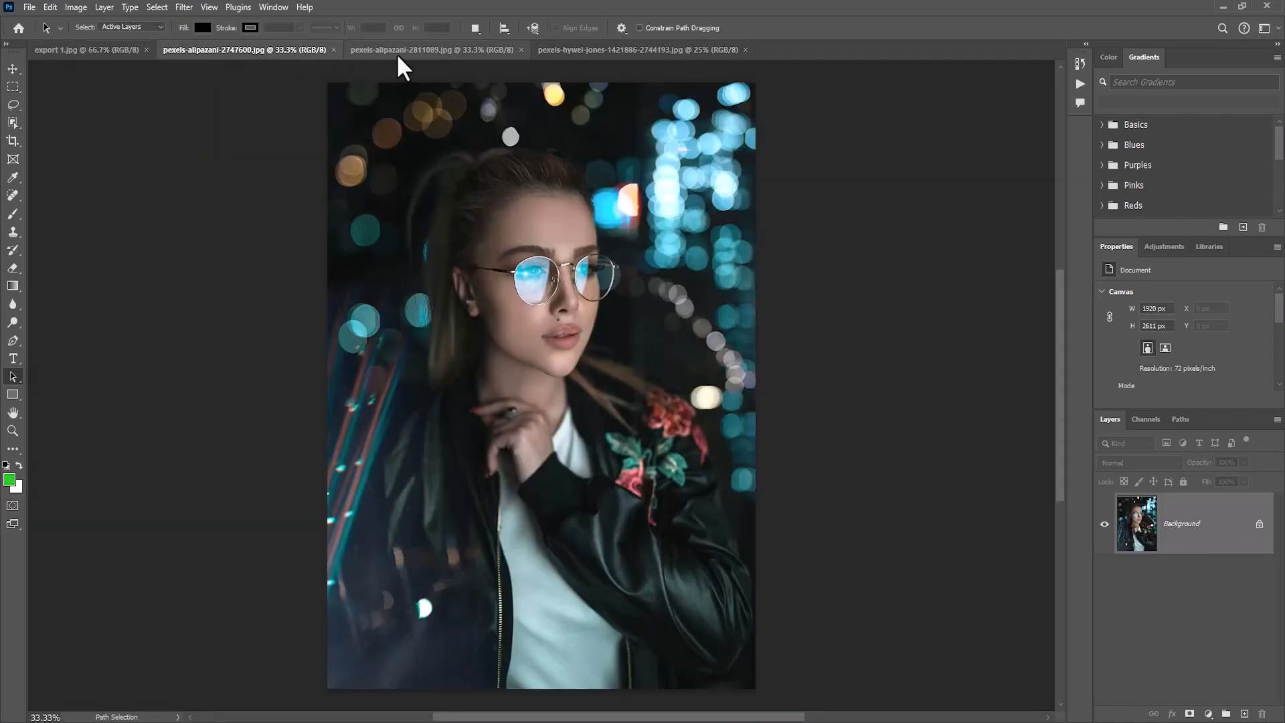
left_click(397, 51)
left_click(580, 48)
left_click(461, 50)
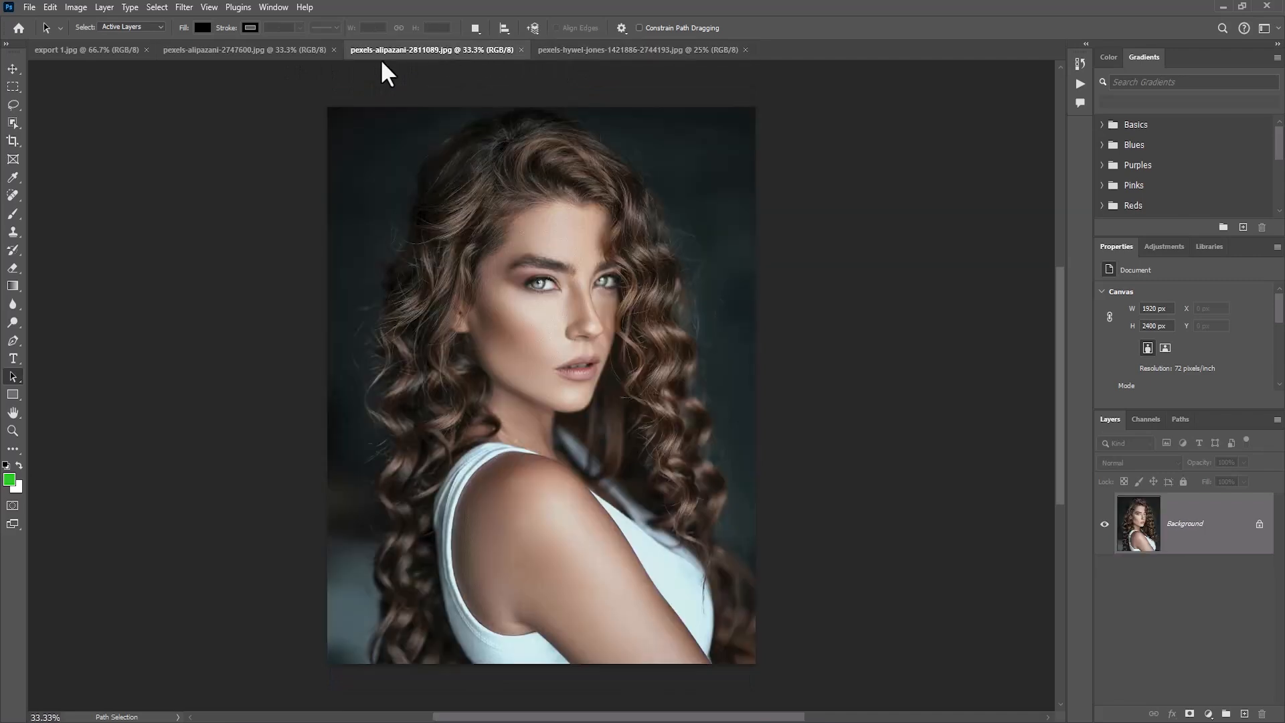
left_click(288, 50)
left_click(113, 47)
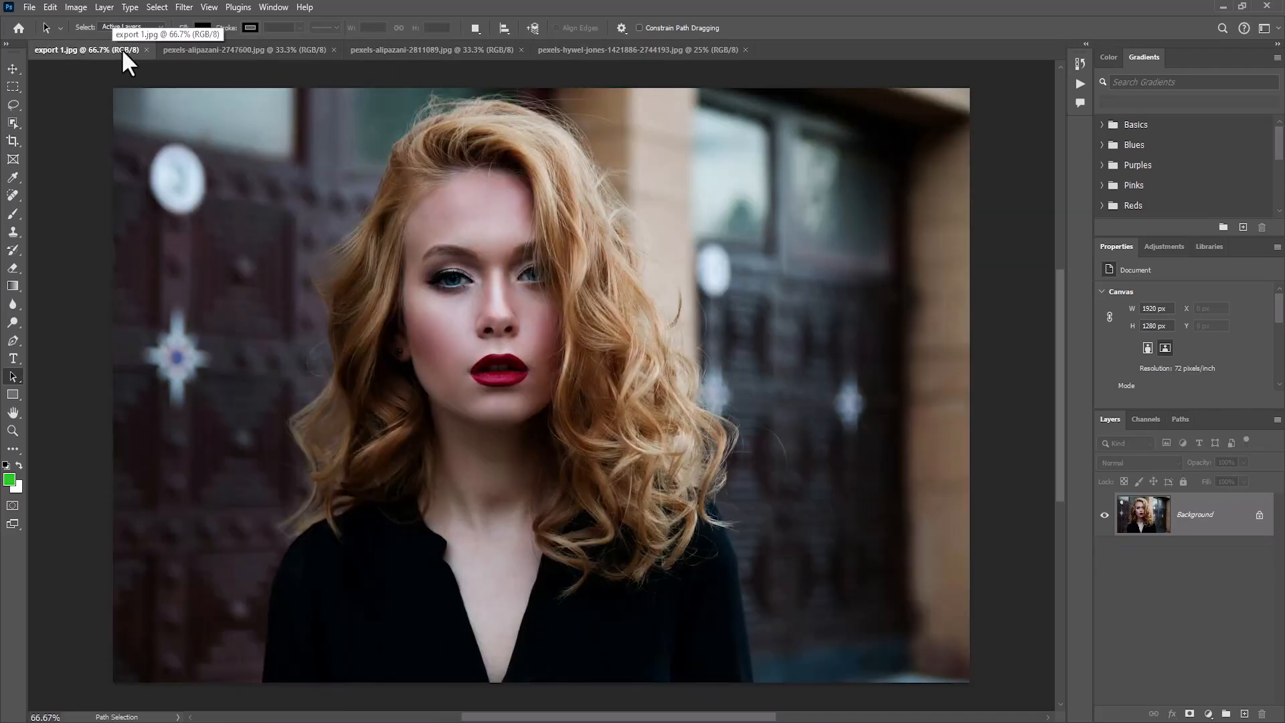
Step: Close export 1.jpg, float the three remaining photos in separate windows, and spread the windows apart
left_click(146, 50)
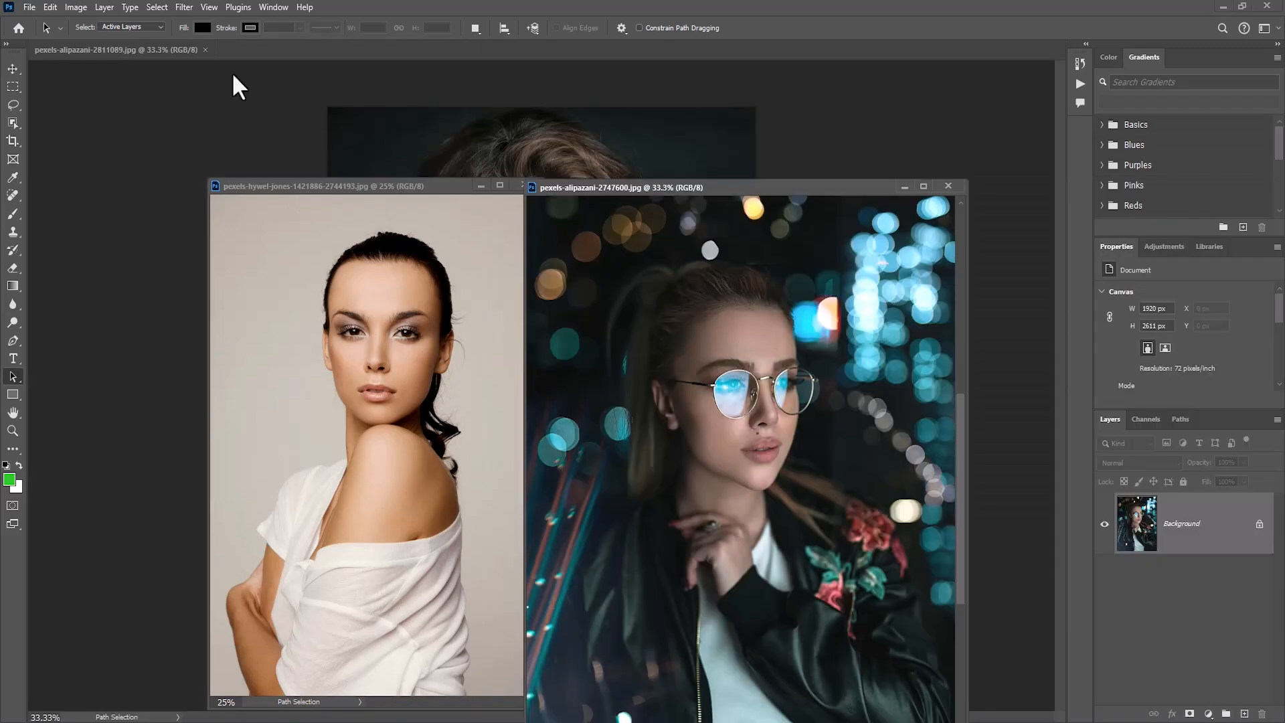
left_click_drag(194, 50, 222, 99)
left_click_drag(607, 187, 671, 137)
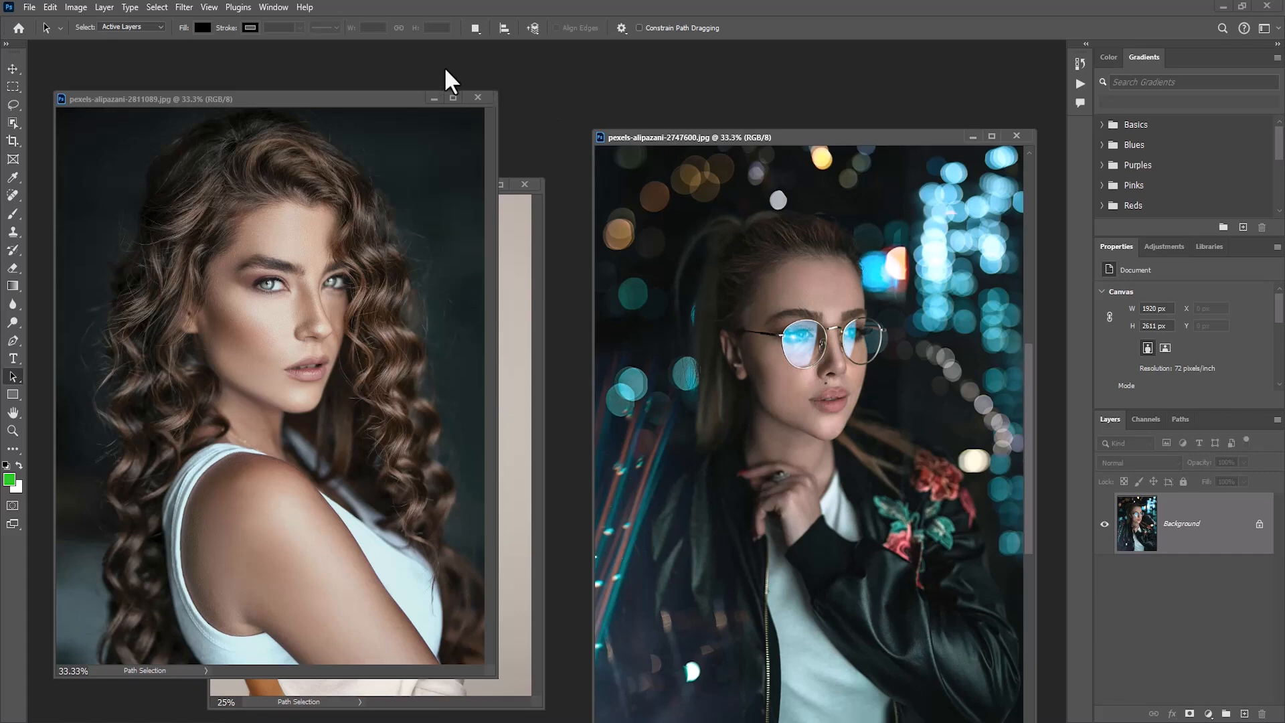
Step: Consolidate all floating windows to tabs, and view the photo of the woman in white and the one with glasses
left_click(279, 5)
mouse_move(293, 24)
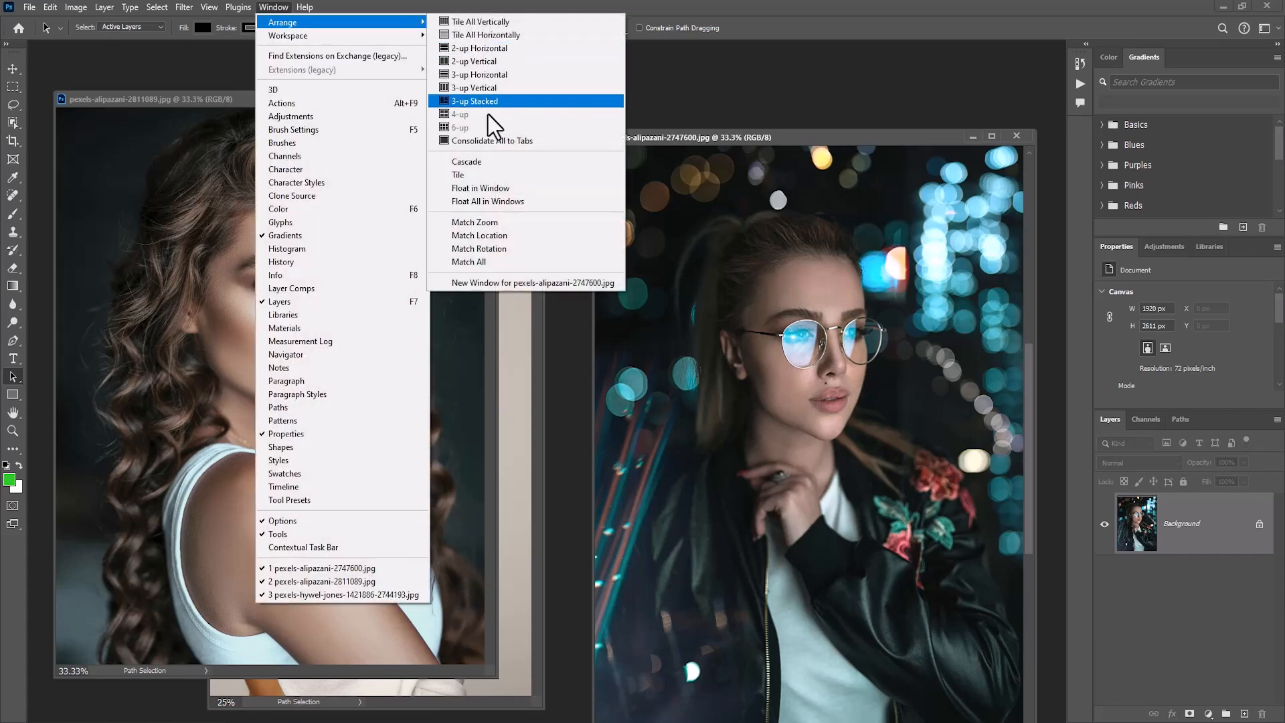
left_click(498, 140)
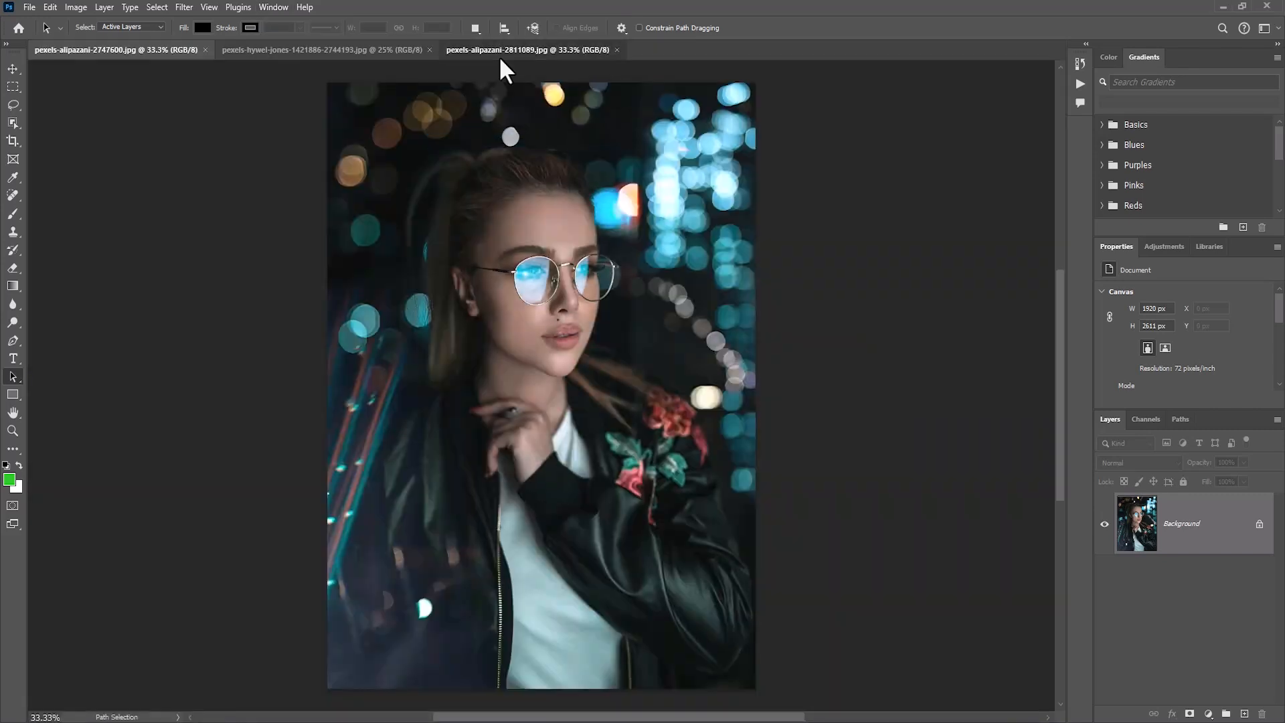
left_click(397, 51)
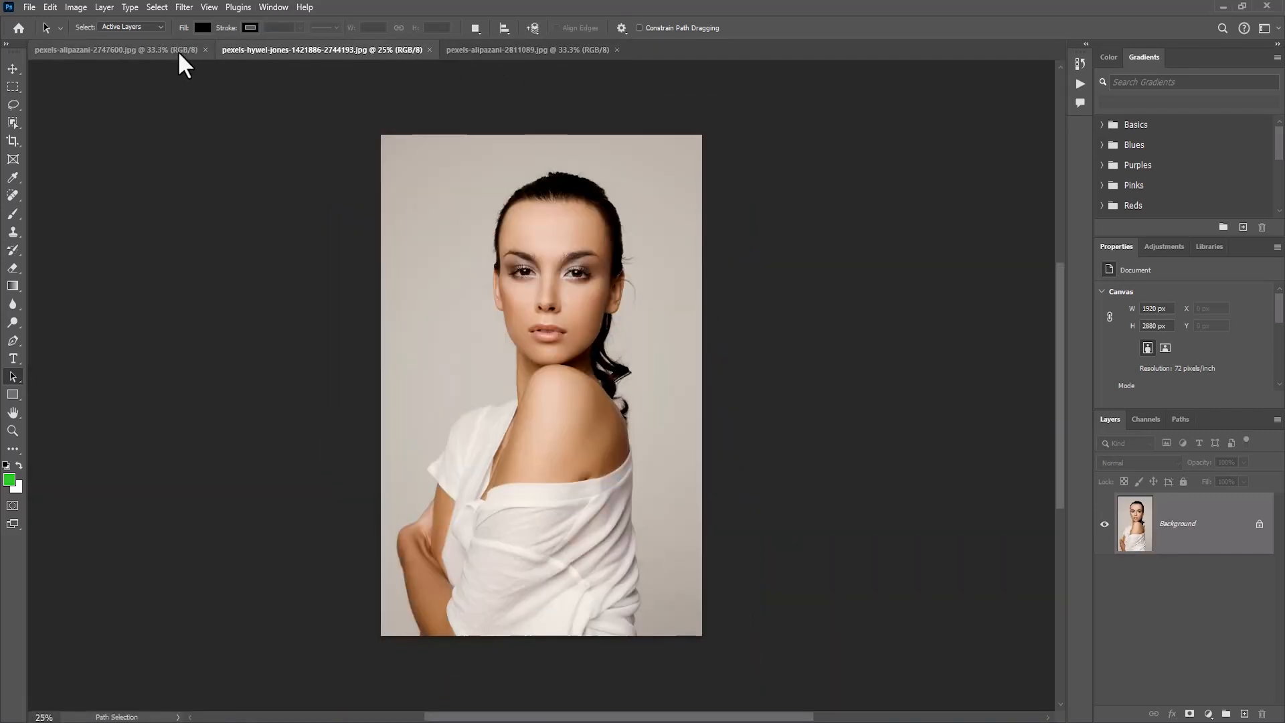
left_click(178, 50)
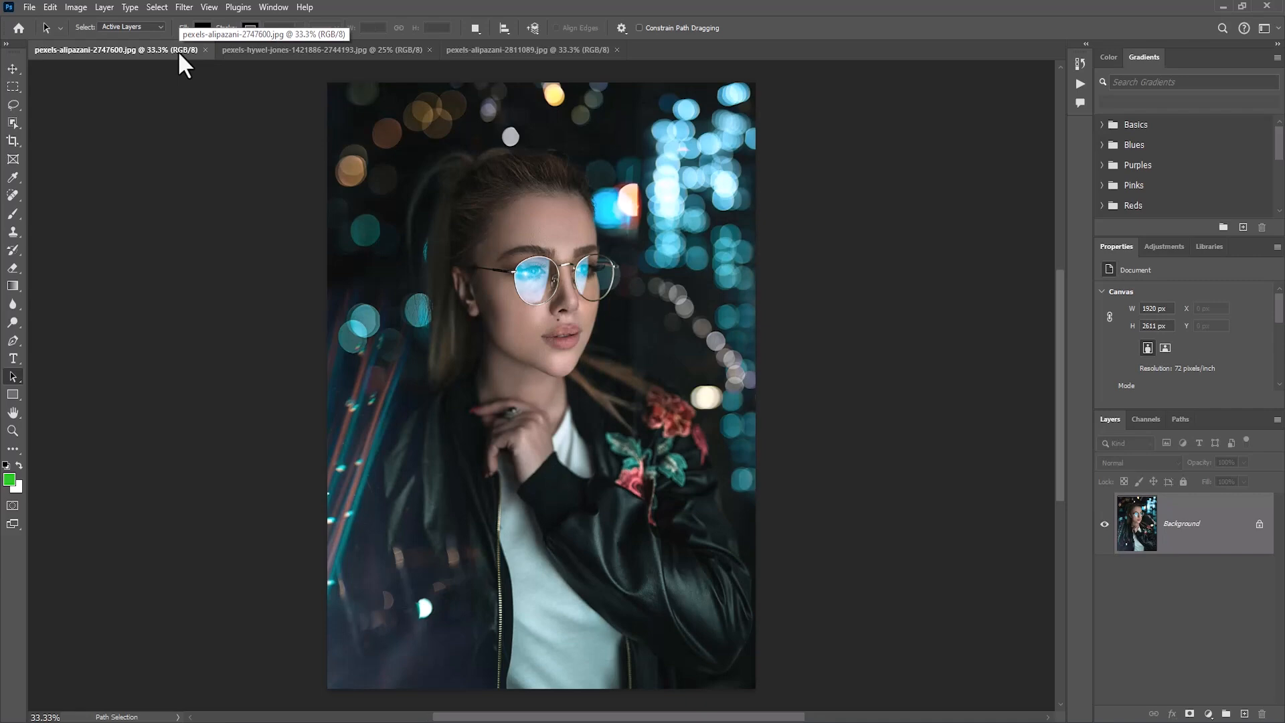
Step: Arrange the three open photos in the 3-up Horizontal layout, and replace it with the 3-up Vertical layout
left_click(271, 7)
mouse_move(280, 18)
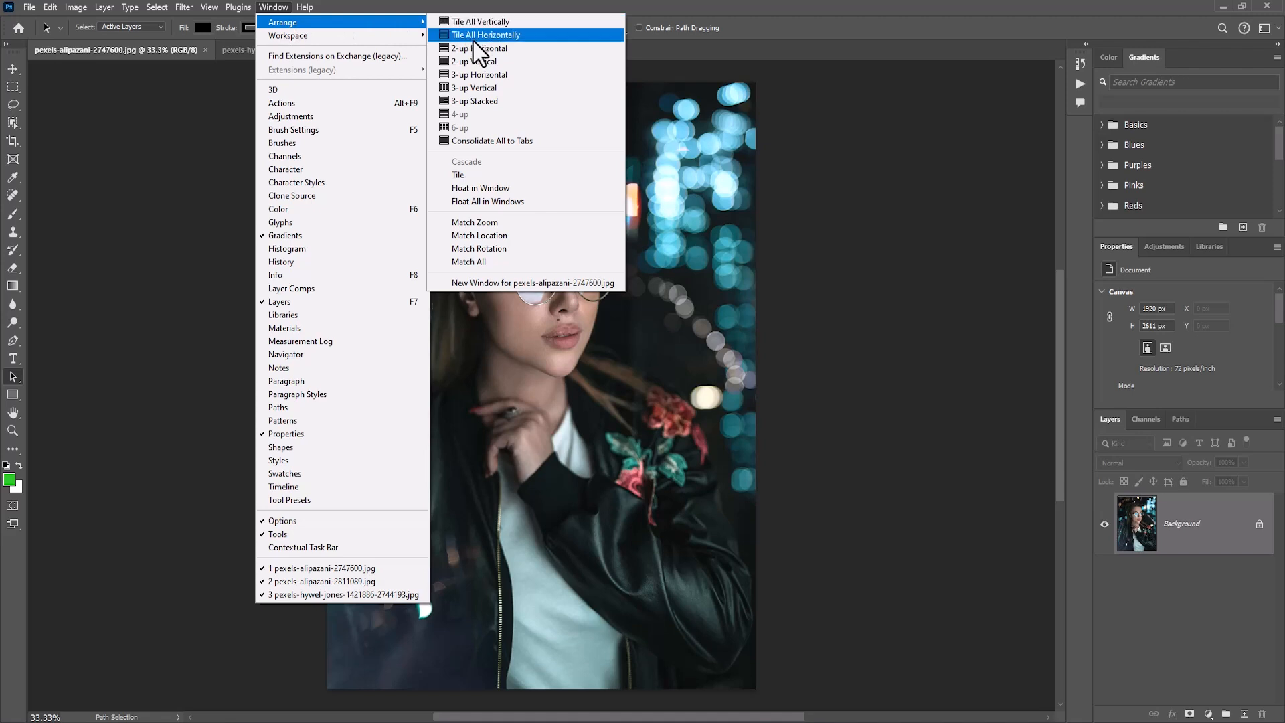
left_click(481, 74)
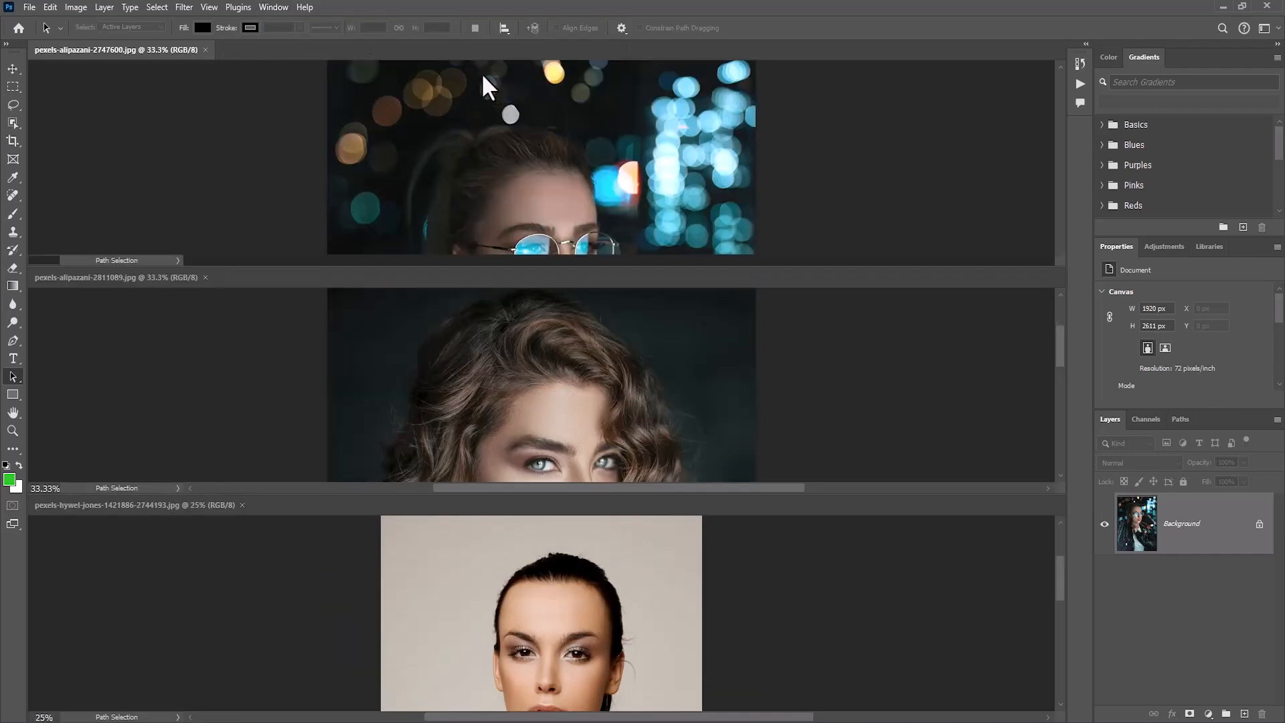
left_click(283, 6)
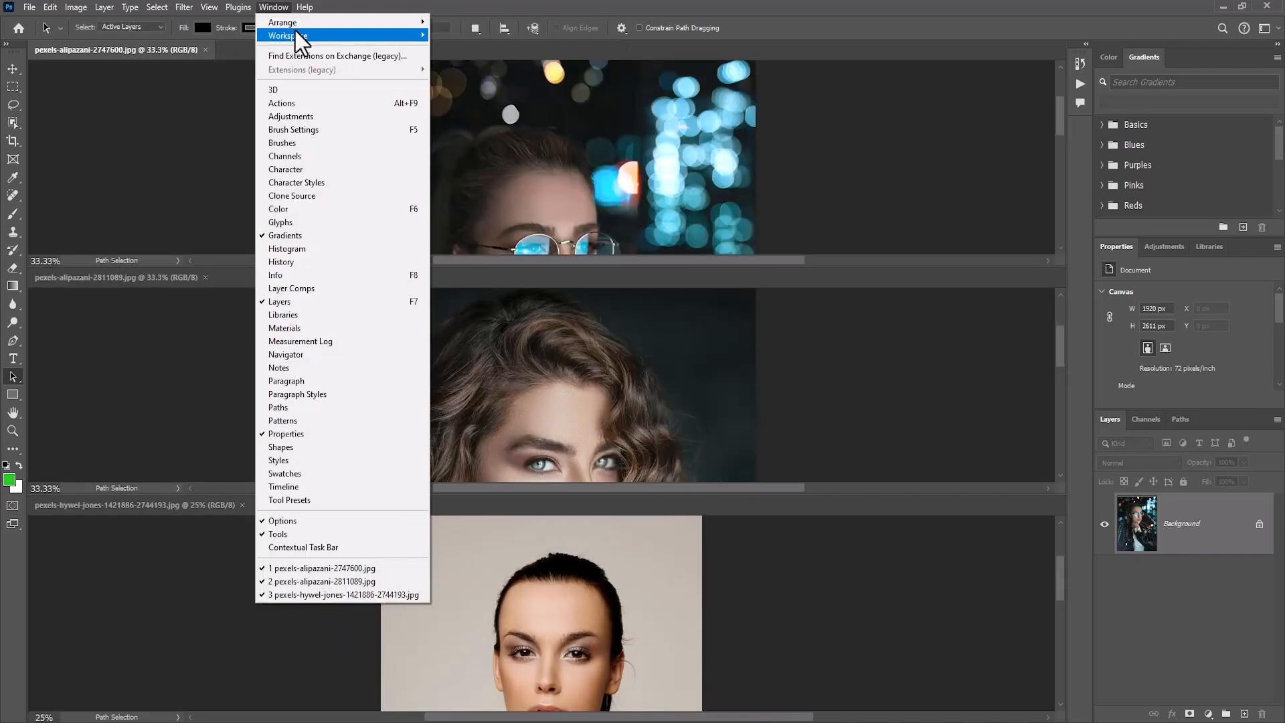
mouse_move(375, 35)
left_click(484, 86)
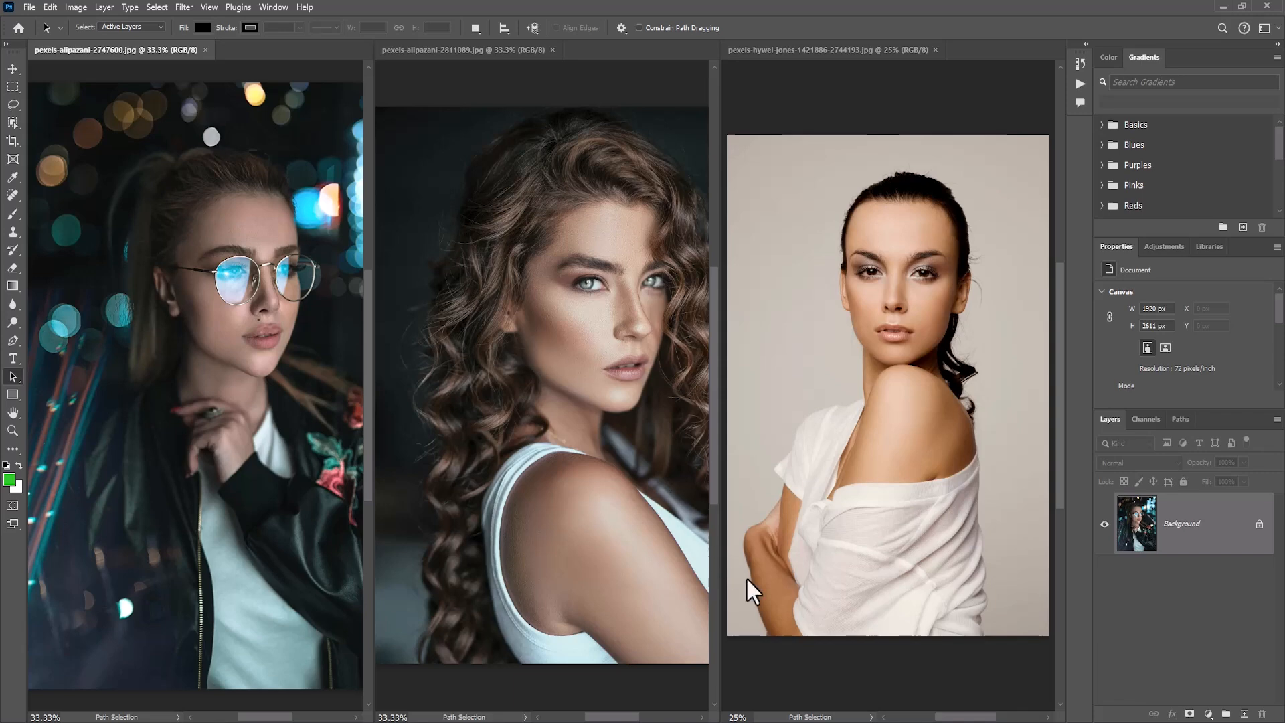
Step: Set the workspace background colour around the photos to Black
right_click(823, 672)
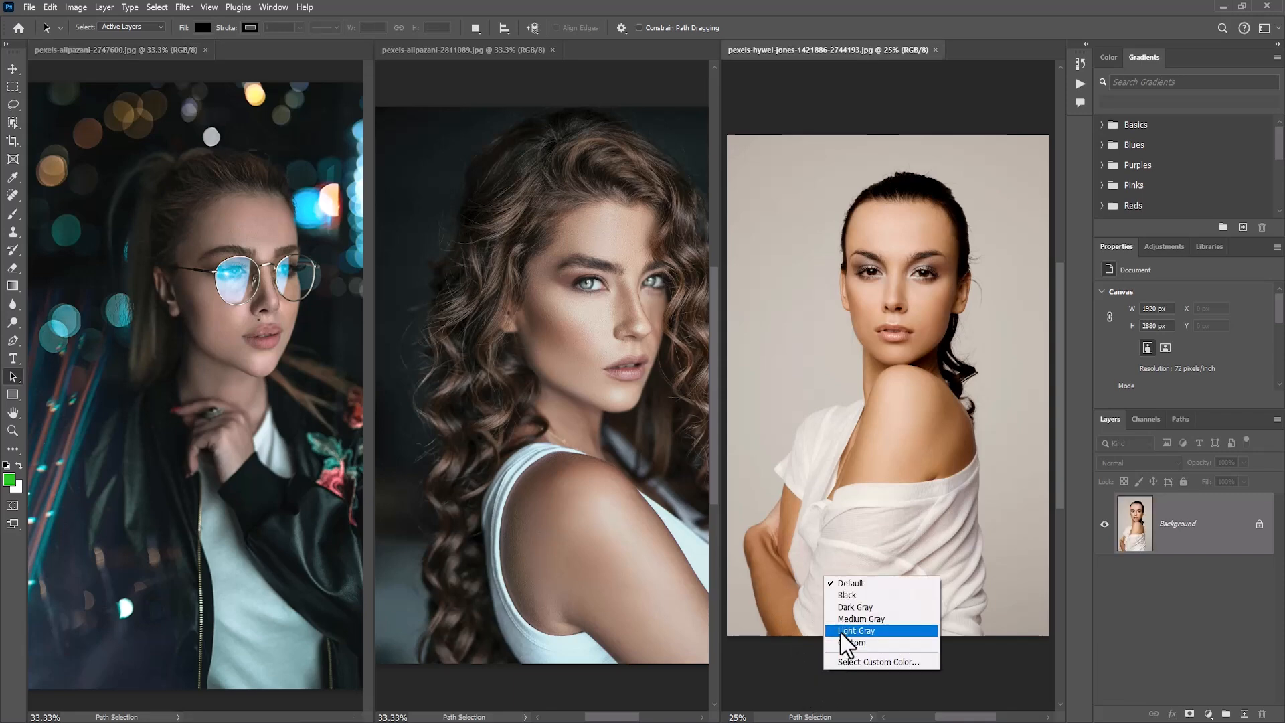
left_click(854, 596)
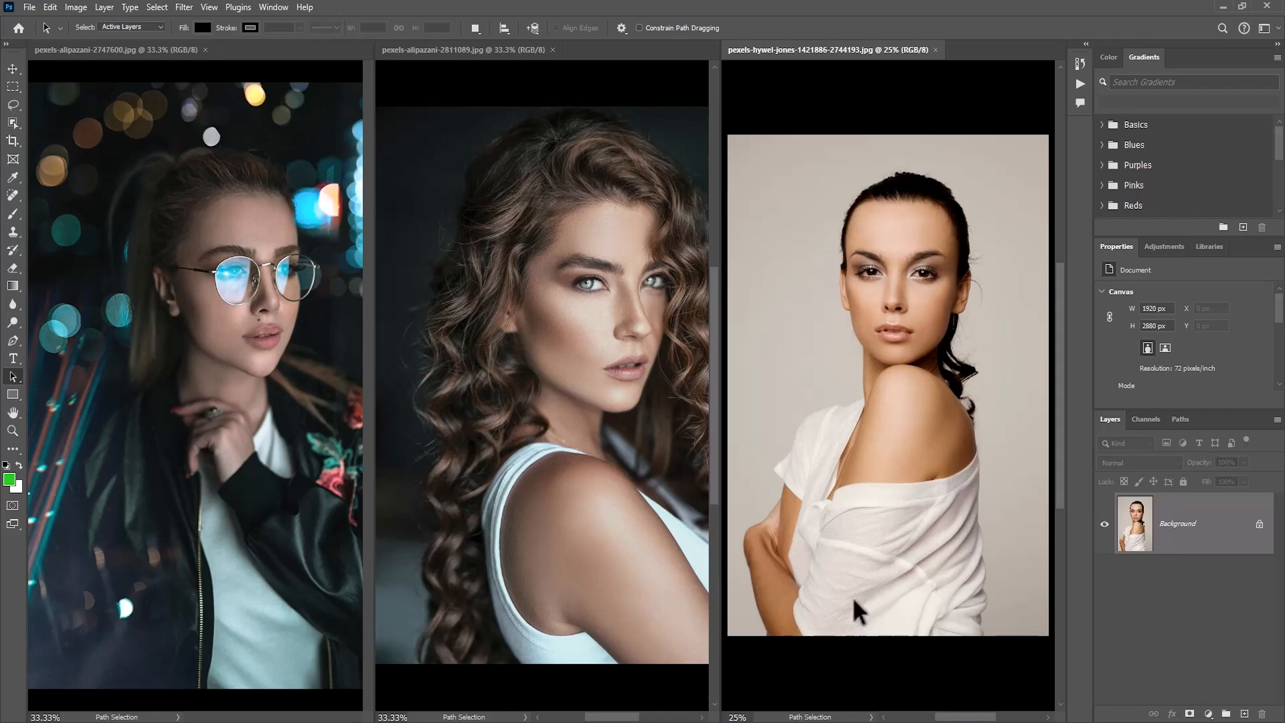
Step: Try the Dark Gray, Medium Gray and Custom background colours around the open photos
right_click(831, 669)
left_click(861, 612)
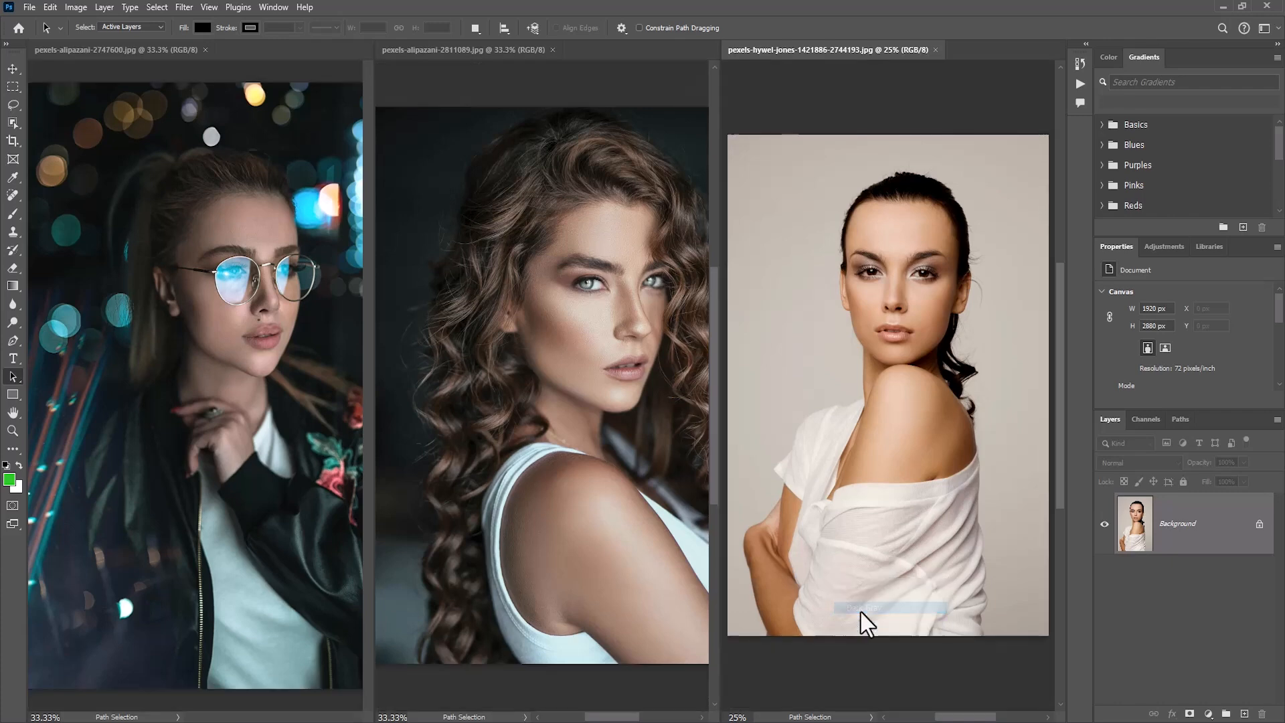
right_click(838, 662)
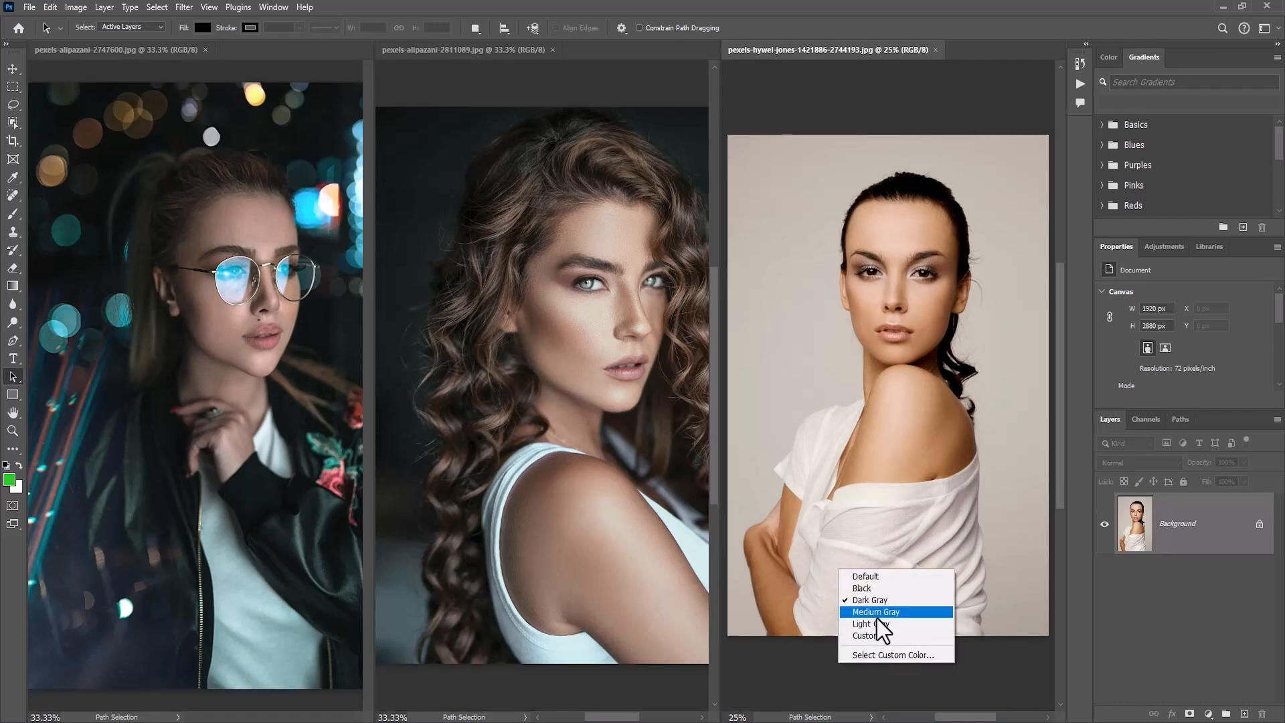
left_click(877, 612)
right_click(845, 661)
left_click(873, 639)
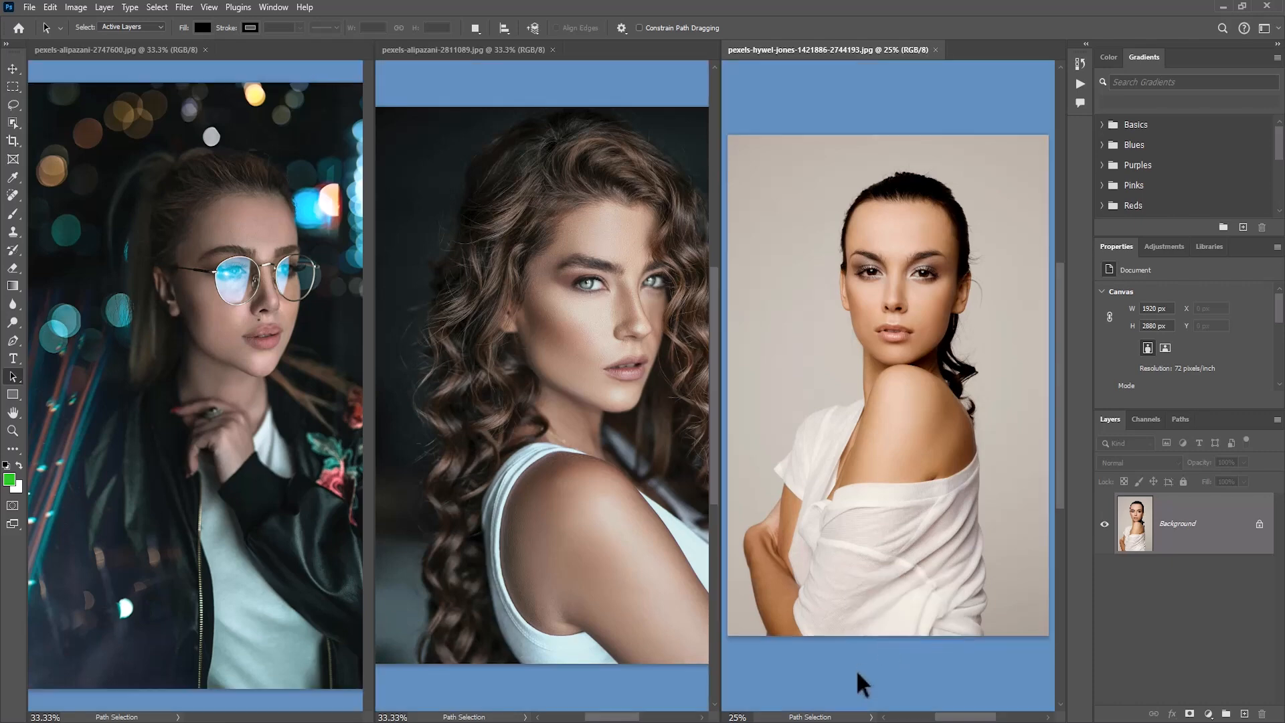
Step: Set the custom canvas background colour around the photos to green 3faf08
right_click(855, 684)
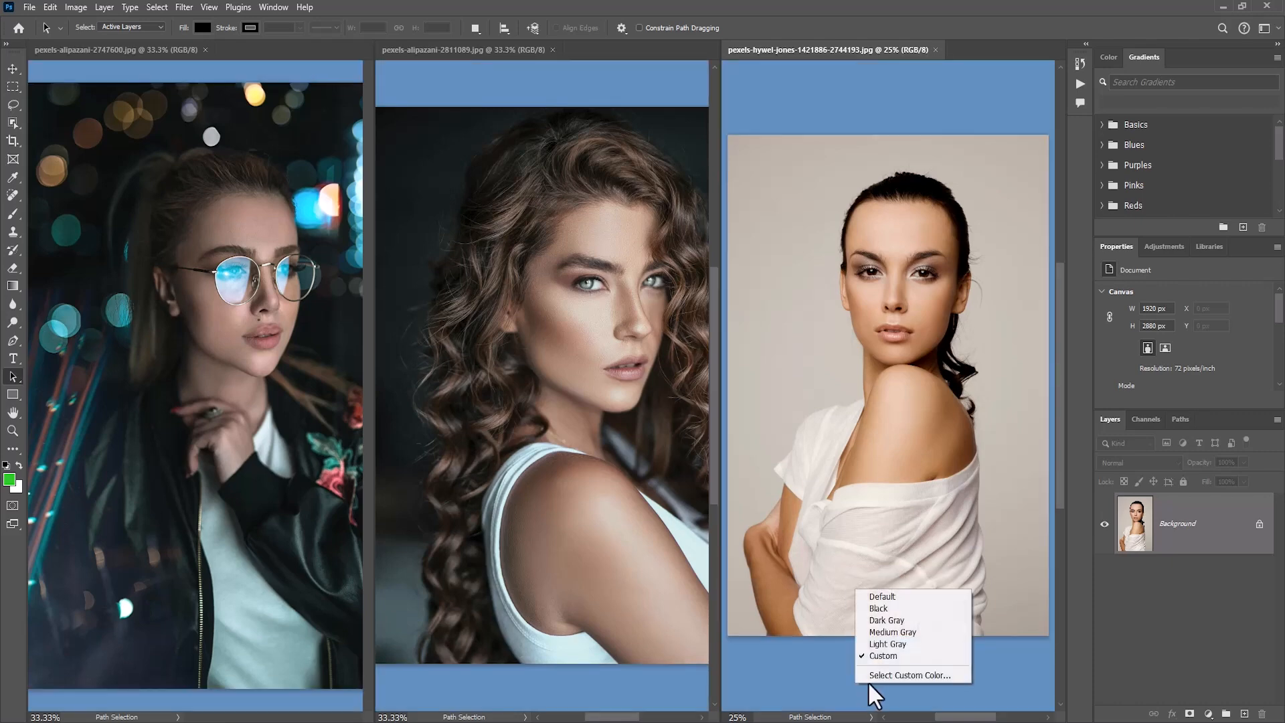
left_click(884, 677)
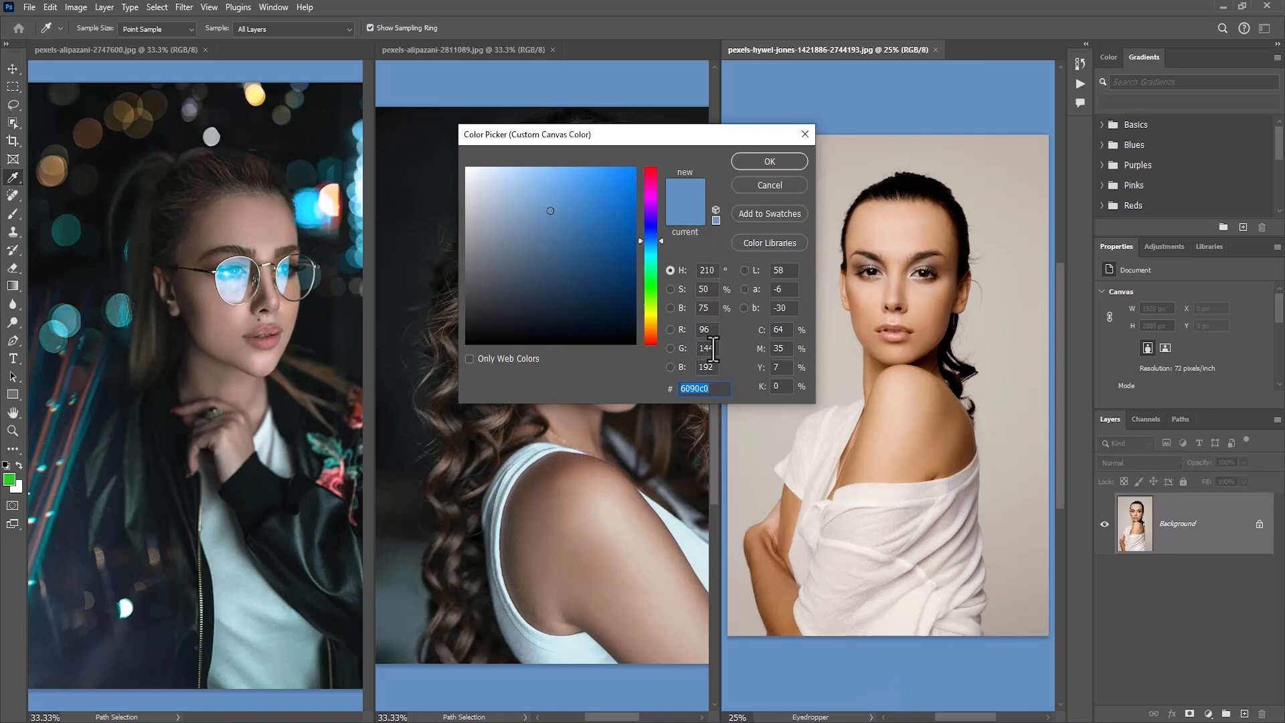
left_click(651, 294)
left_click(630, 228)
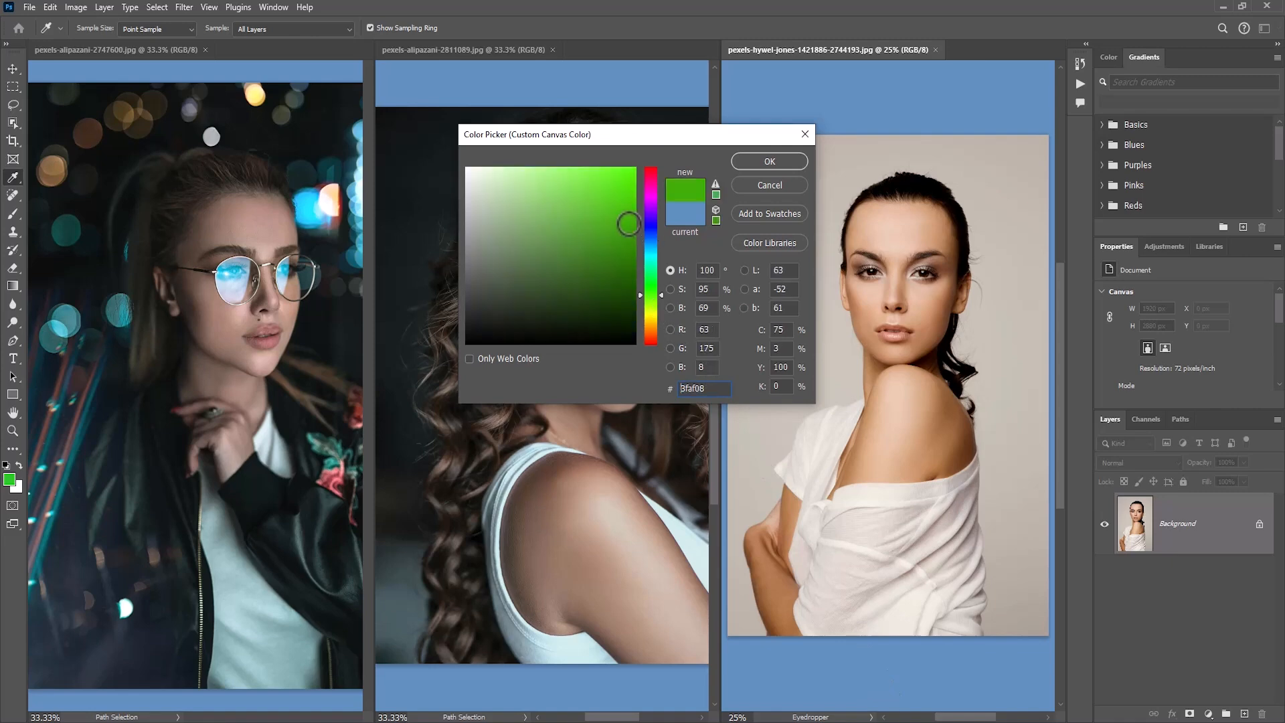
left_click(747, 161)
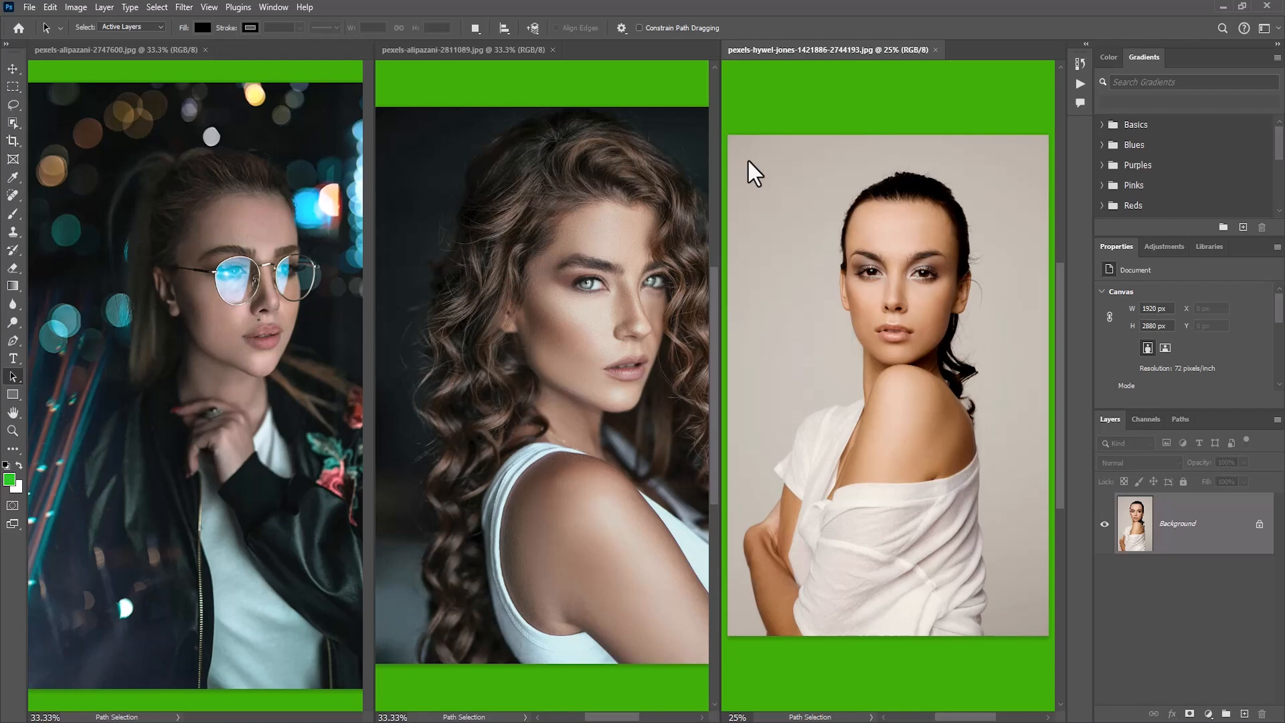
Step: Consolidate the three side-by-side photos into tabs, with the photo of the woman in white in front
left_click(273, 7)
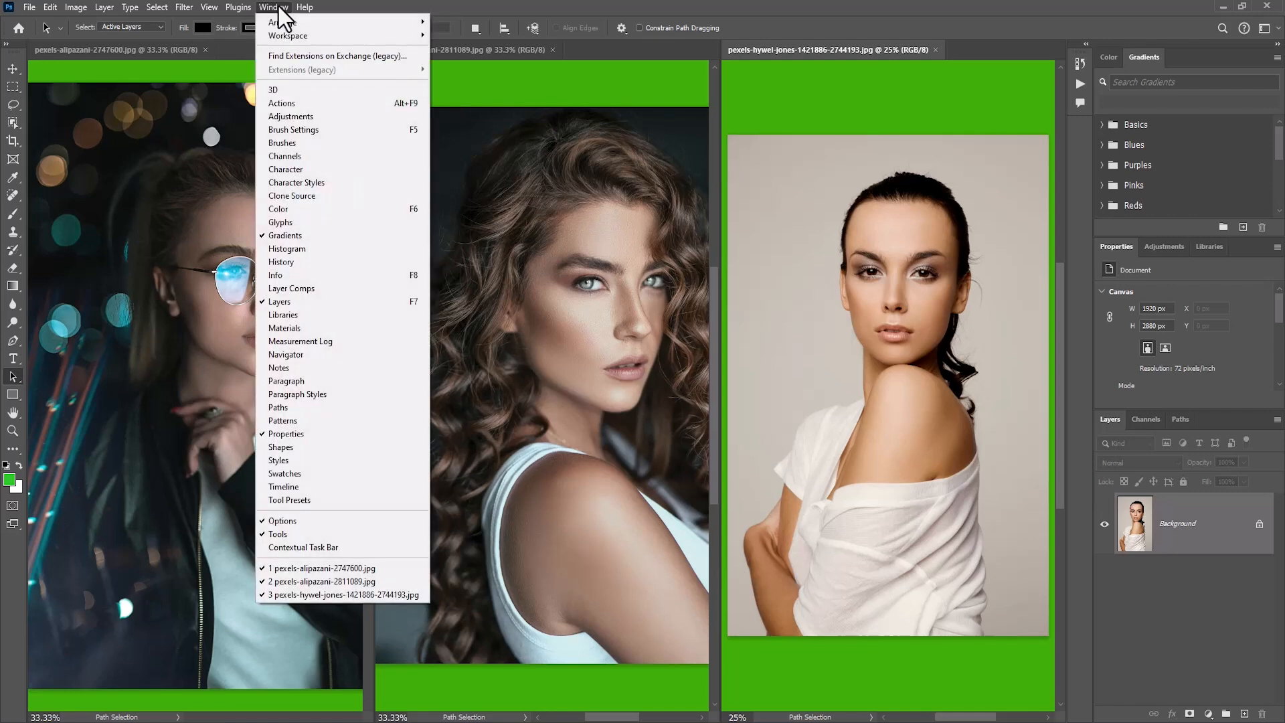
left_click(504, 203)
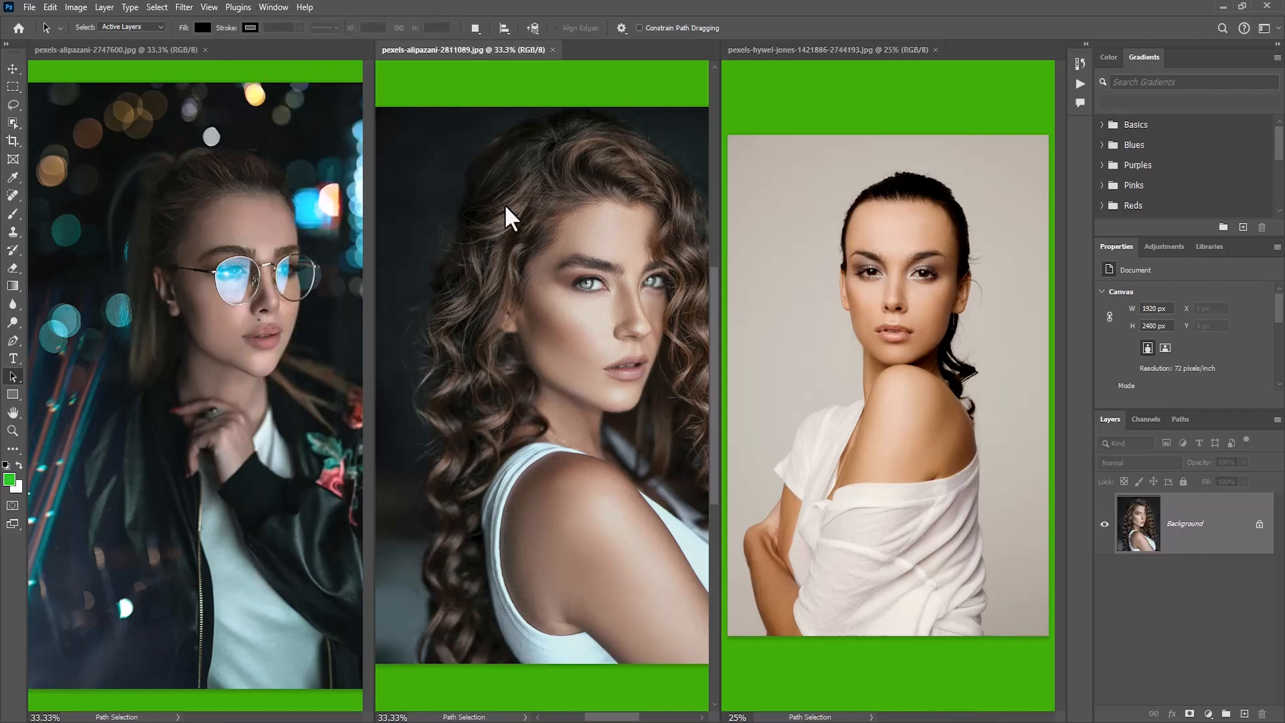
left_click(835, 508)
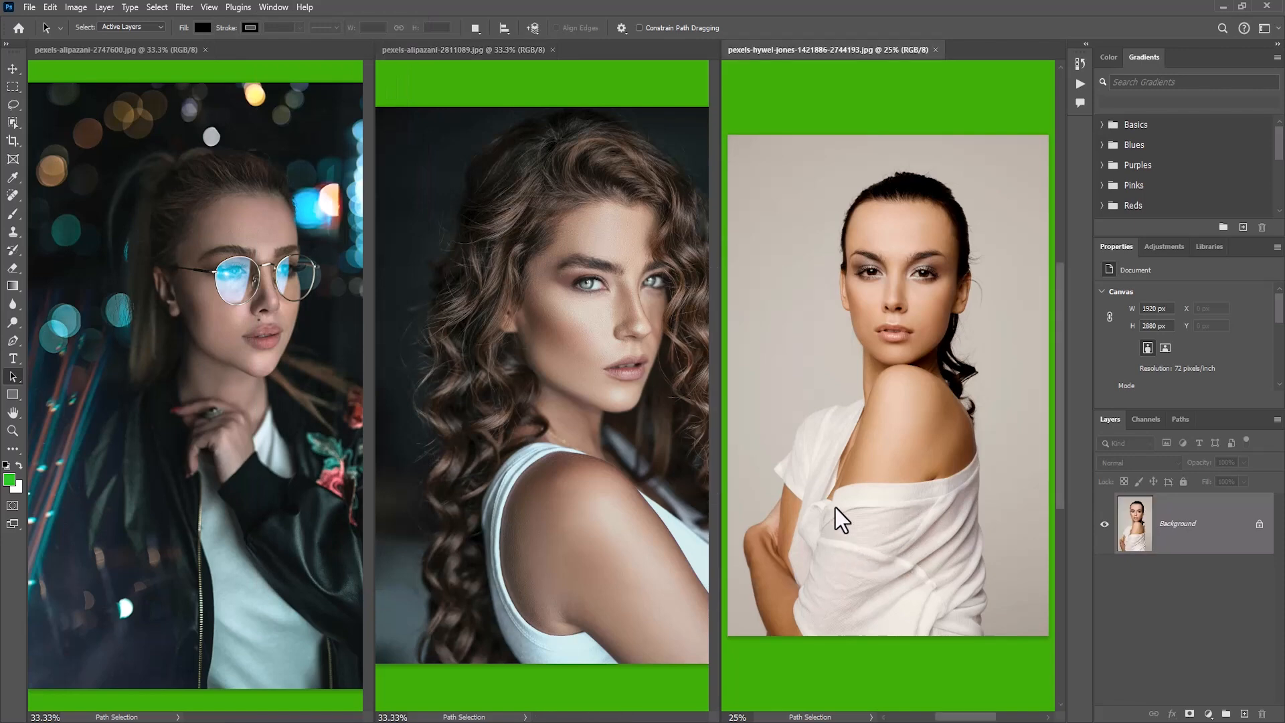
left_click(273, 6)
left_click(851, 411)
left_click(273, 7)
mouse_move(278, 22)
left_click(472, 139)
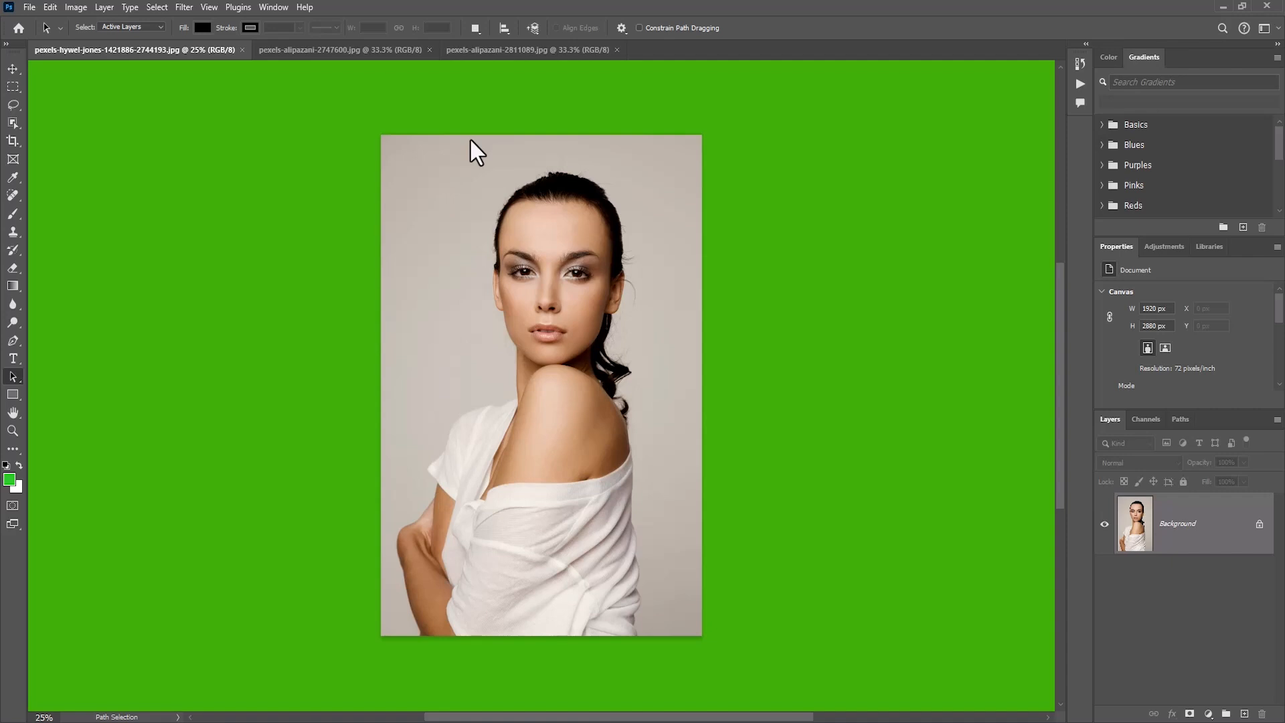
Step: Unlock the Background layer of the photo of the woman in white
left_click(273, 7)
left_click(216, 212)
left_click(1258, 524)
key("ctrl+t")
key("Escape")
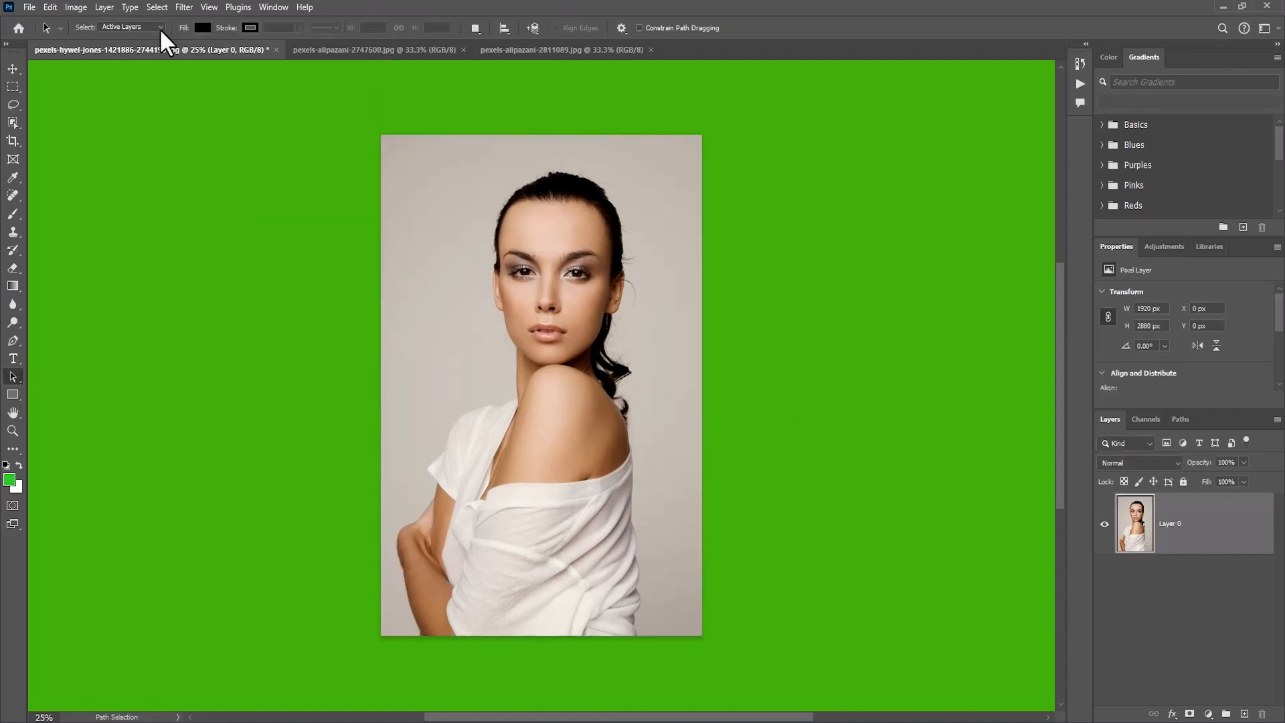
Step: Try Free Transform on the photo layer, scaling it to about 99.9% and stretching its width to about 133%, and undo the stretch
left_click(279, 6)
left_click(210, 282)
key("ctrl+t")
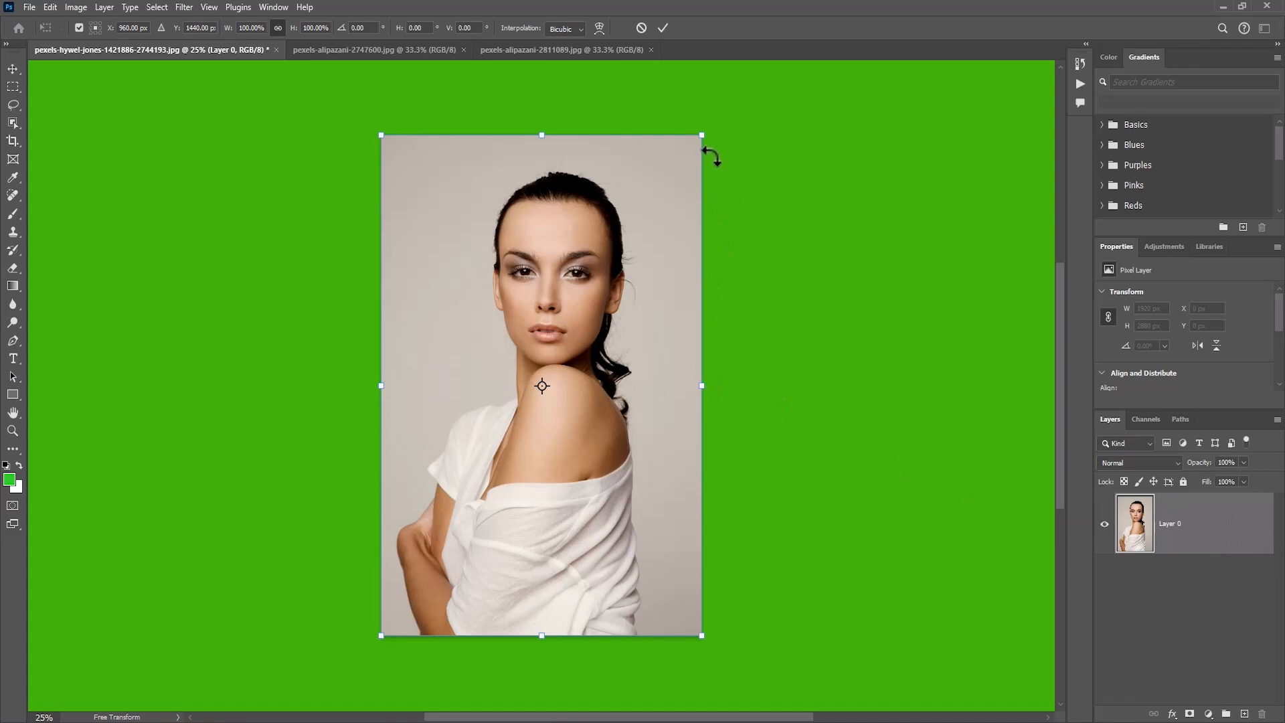
left_click_drag(705, 131, 682, 117)
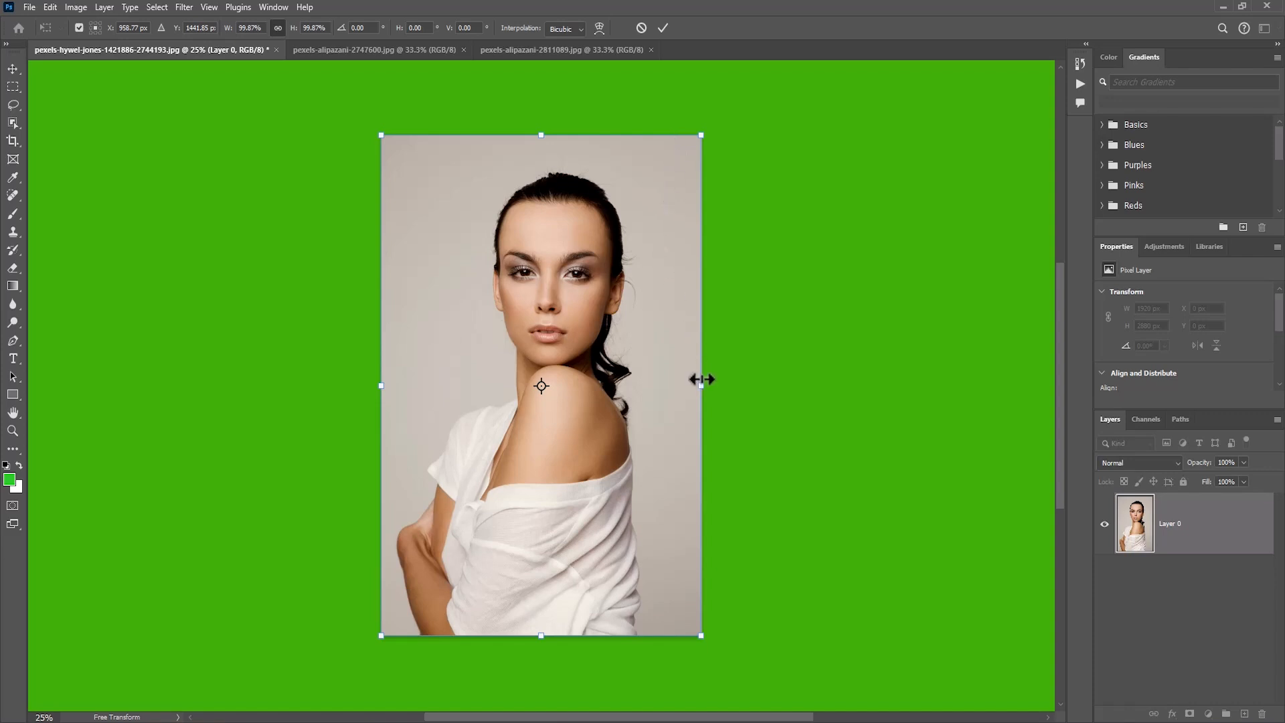
left_click_drag(702, 387, 806, 392)
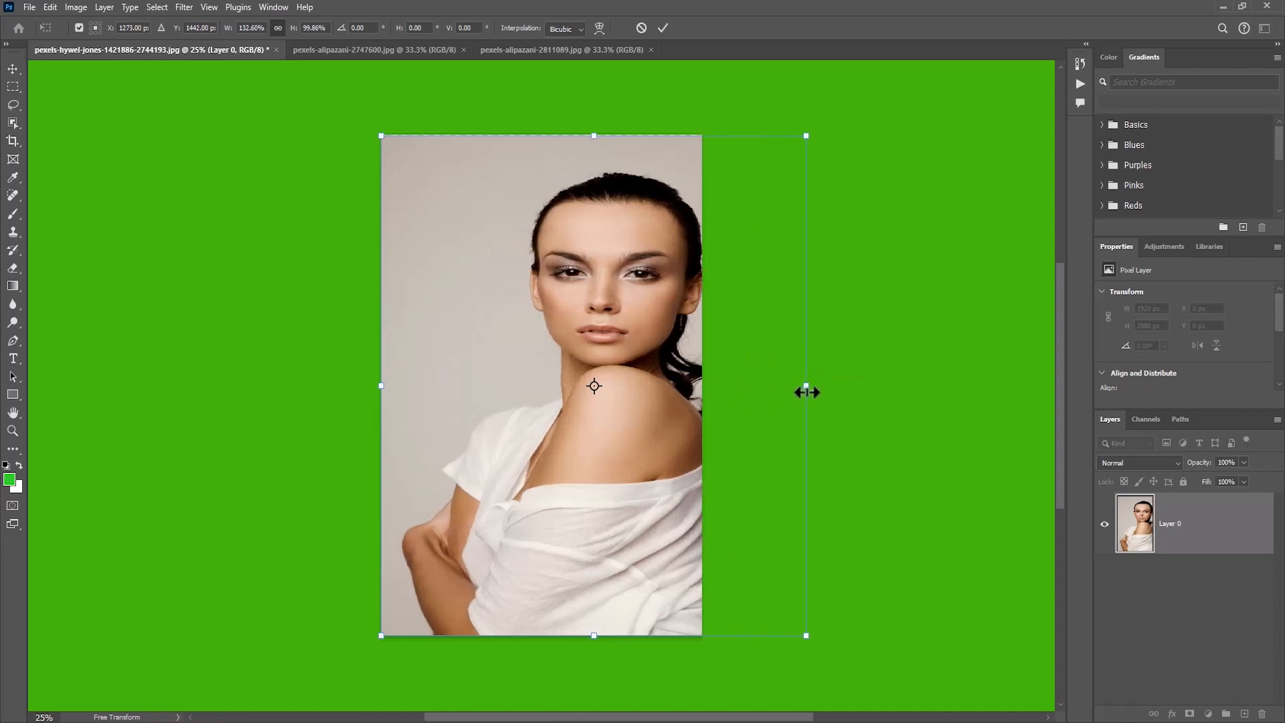
key("ctrl+z")
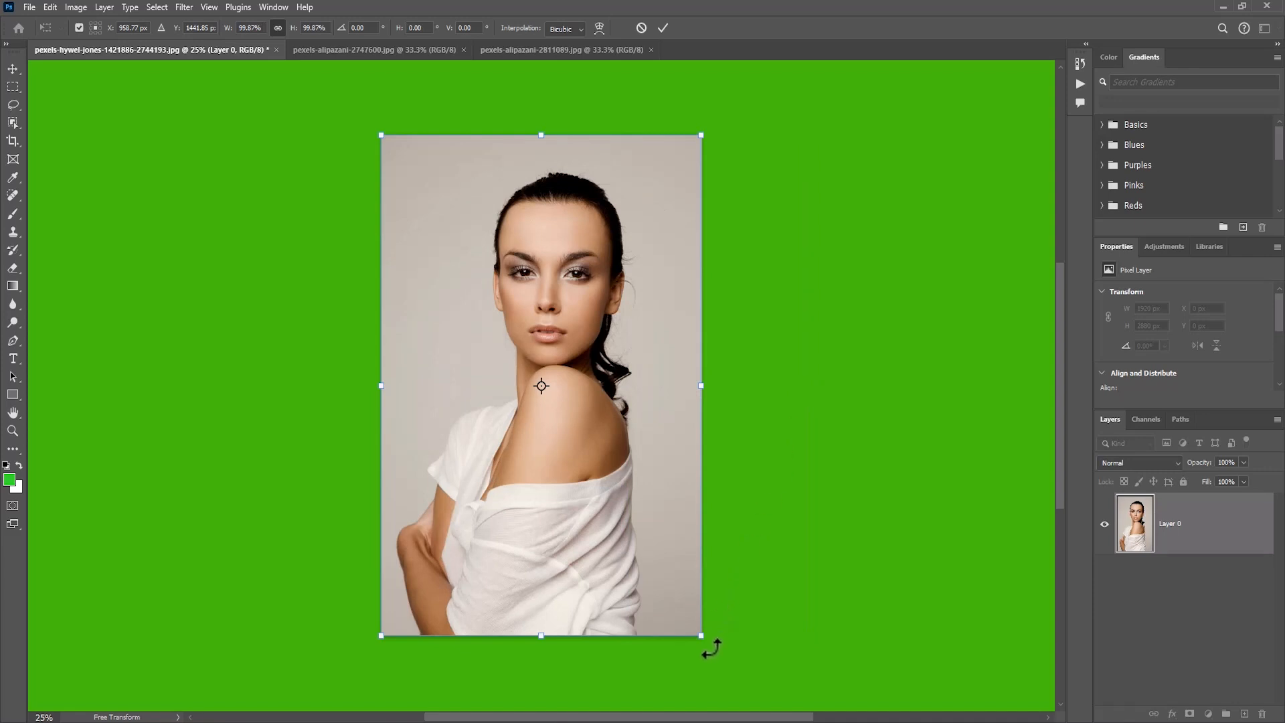
Step: Try rotating the photo layer about 2.6° and scaling it to about 97% around a reference point moved toward its upper left
mouse_move(711, 648)
left_mouse_down()
mouse_move(766, 573)
mouse_move(691, 626)
mouse_move(702, 632)
left_mouse_up()
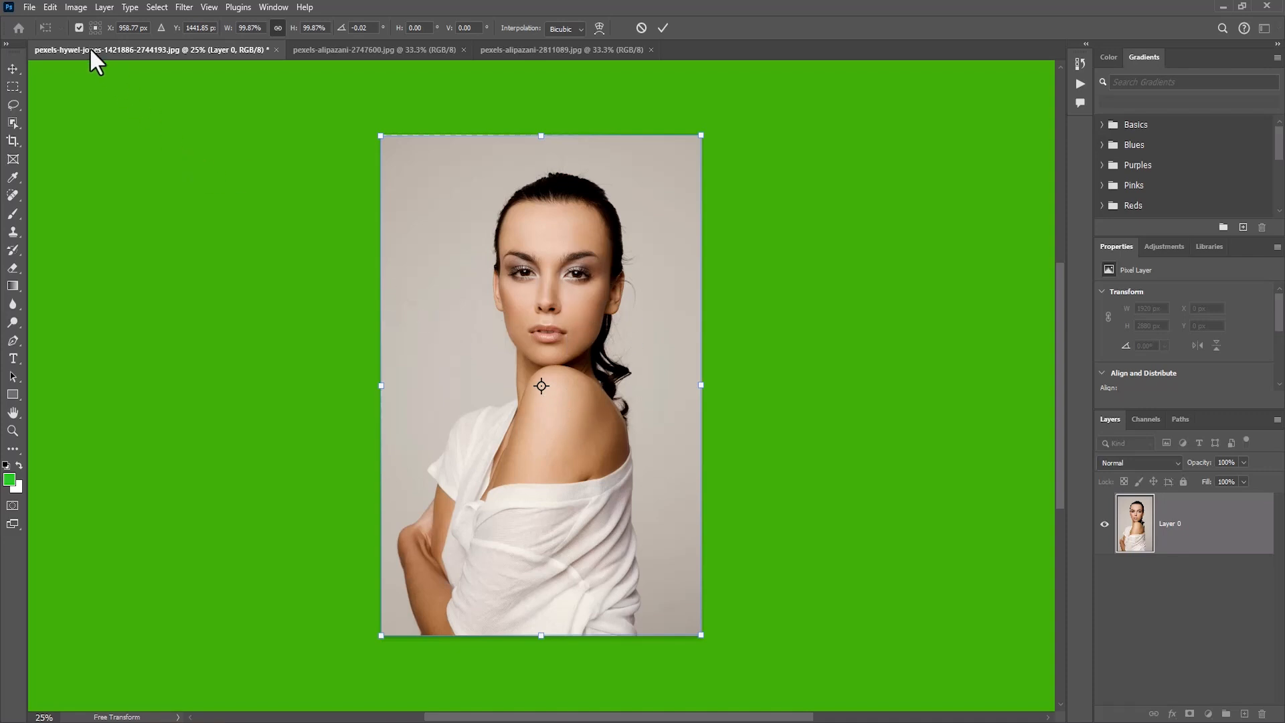
left_click(78, 27)
left_click(78, 27)
left_click_drag(541, 385, 449, 245)
left_click_drag(690, 641, 1074, 355)
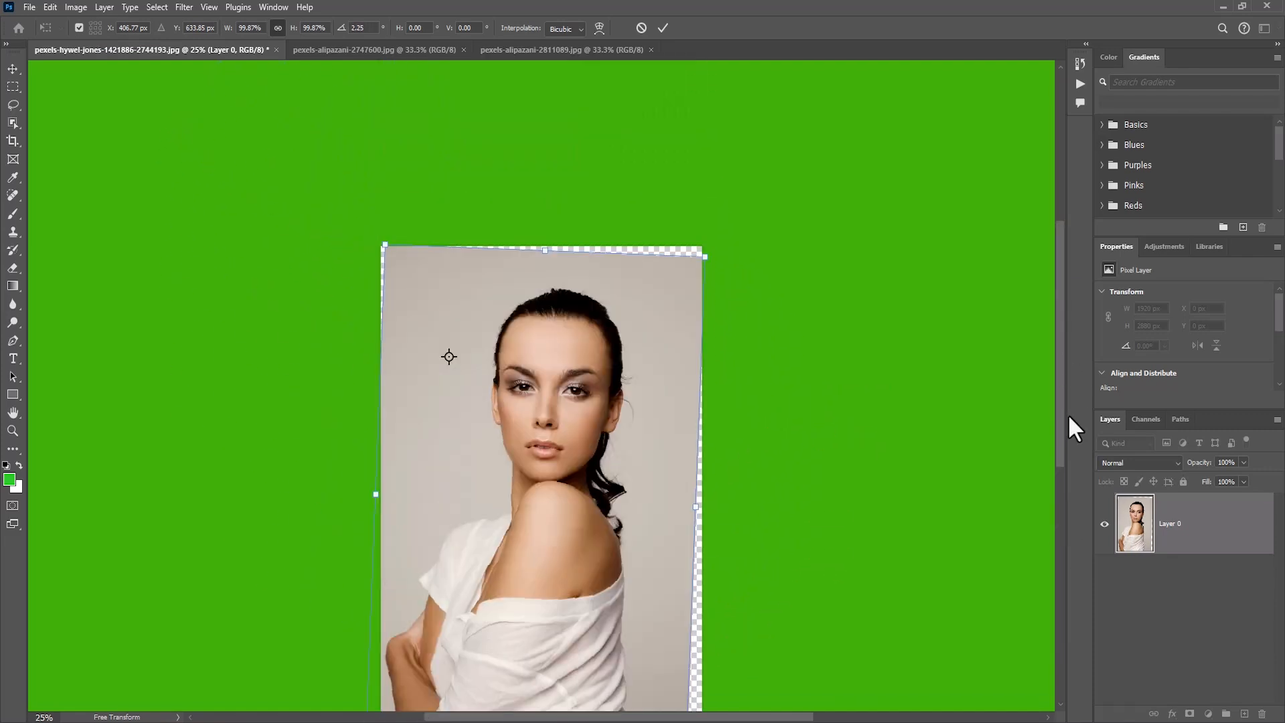
left_click_drag(1061, 414, 1066, 474)
left_click_drag(690, 629, 704, 570)
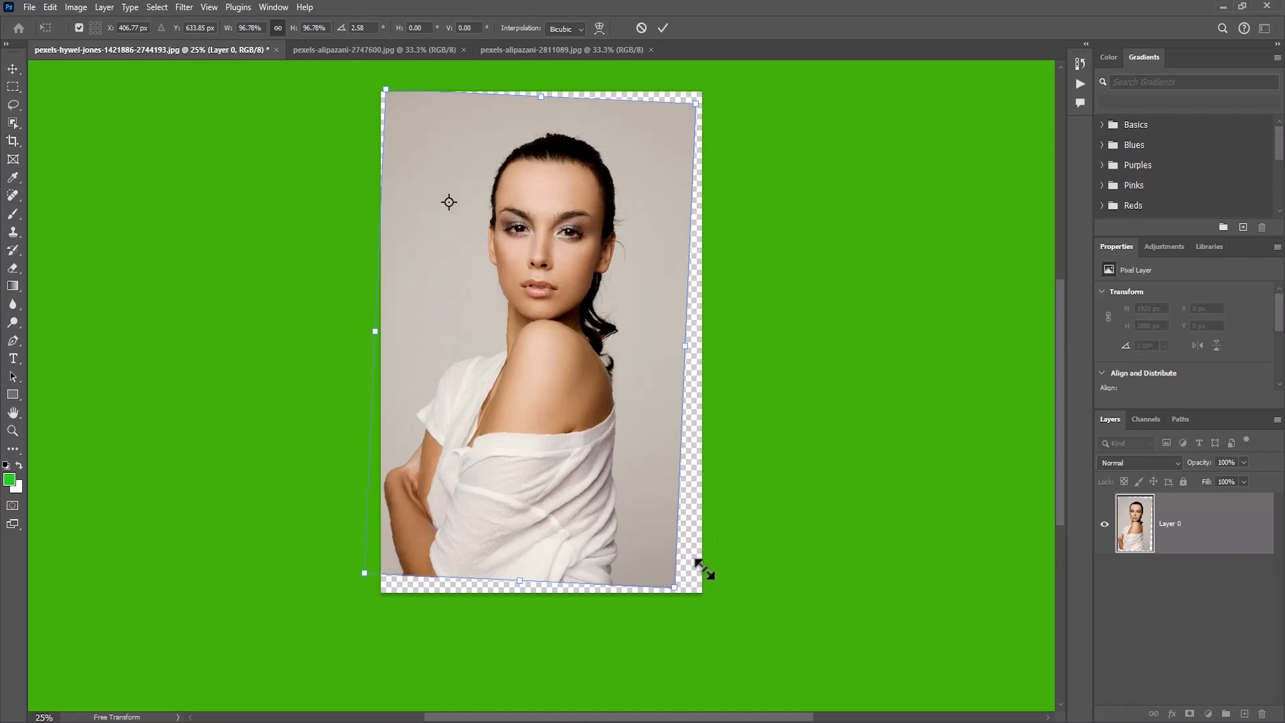
key("Escape")
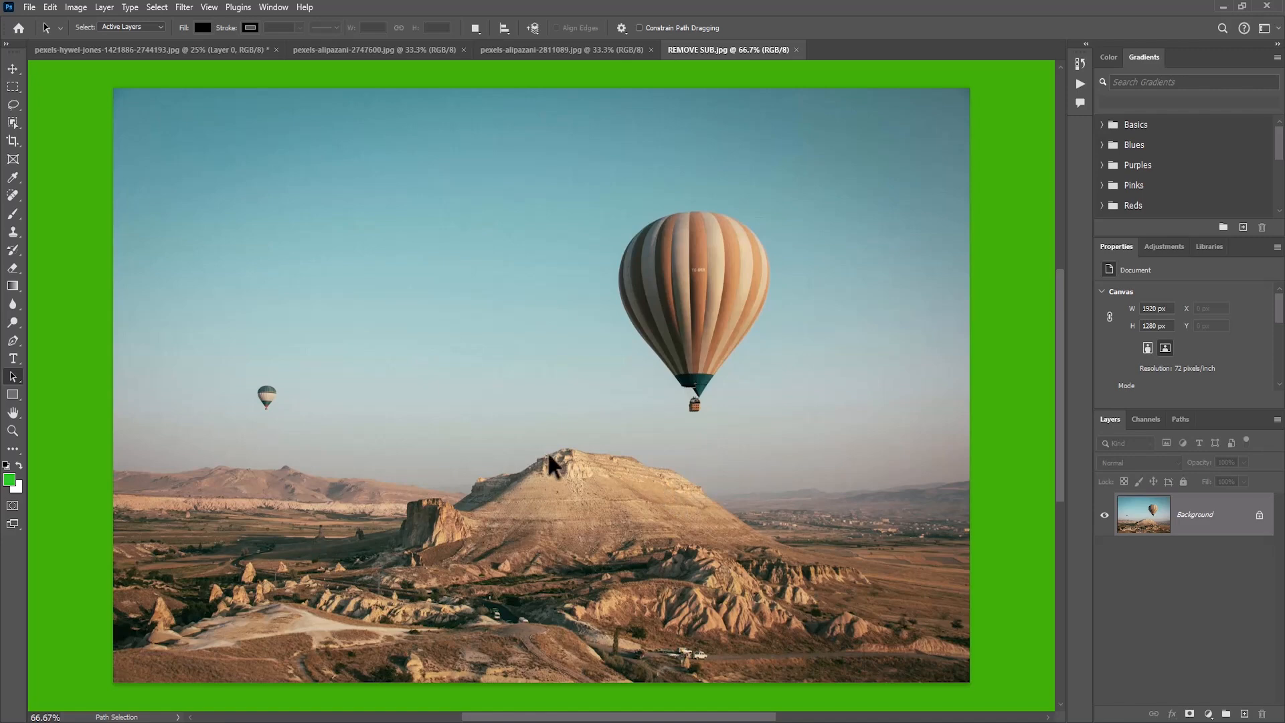
Step: Select the large striped balloon in REMOVE SUB.jpg with the Object Selection Tool, and remove it with Delete and Fill Selection
left_click(14, 119)
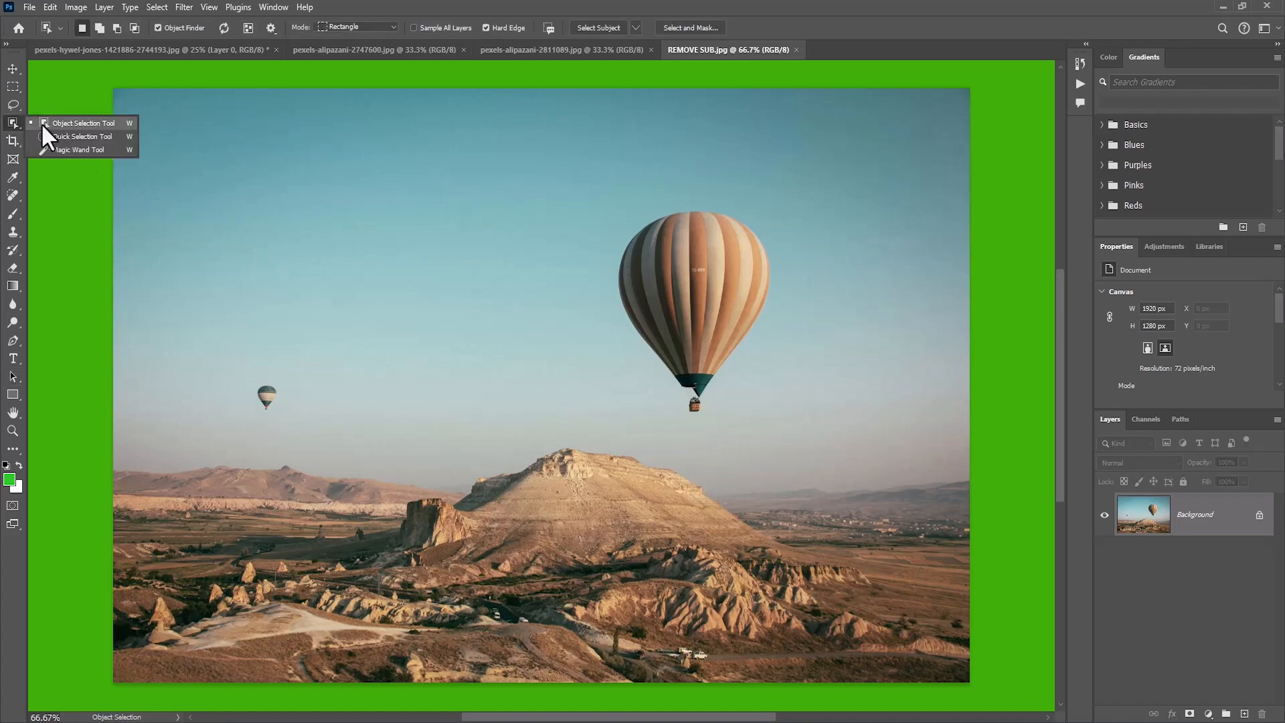
left_click(55, 124)
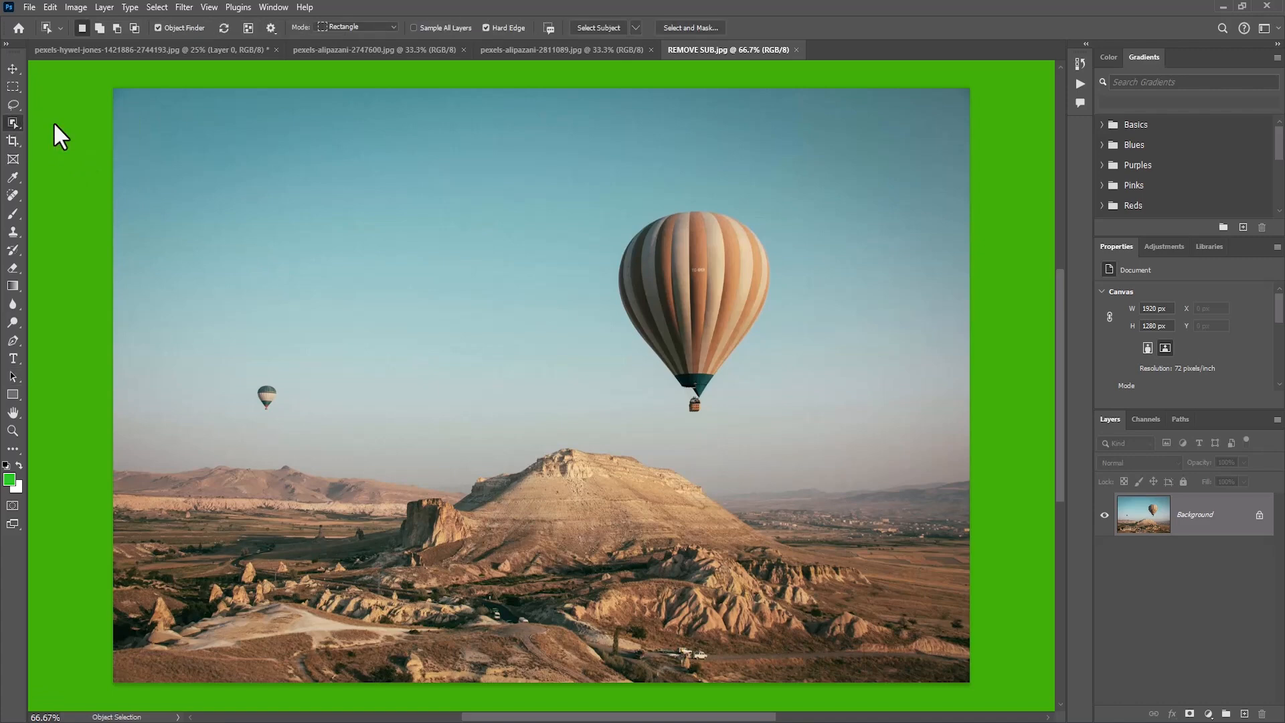
left_click(684, 279)
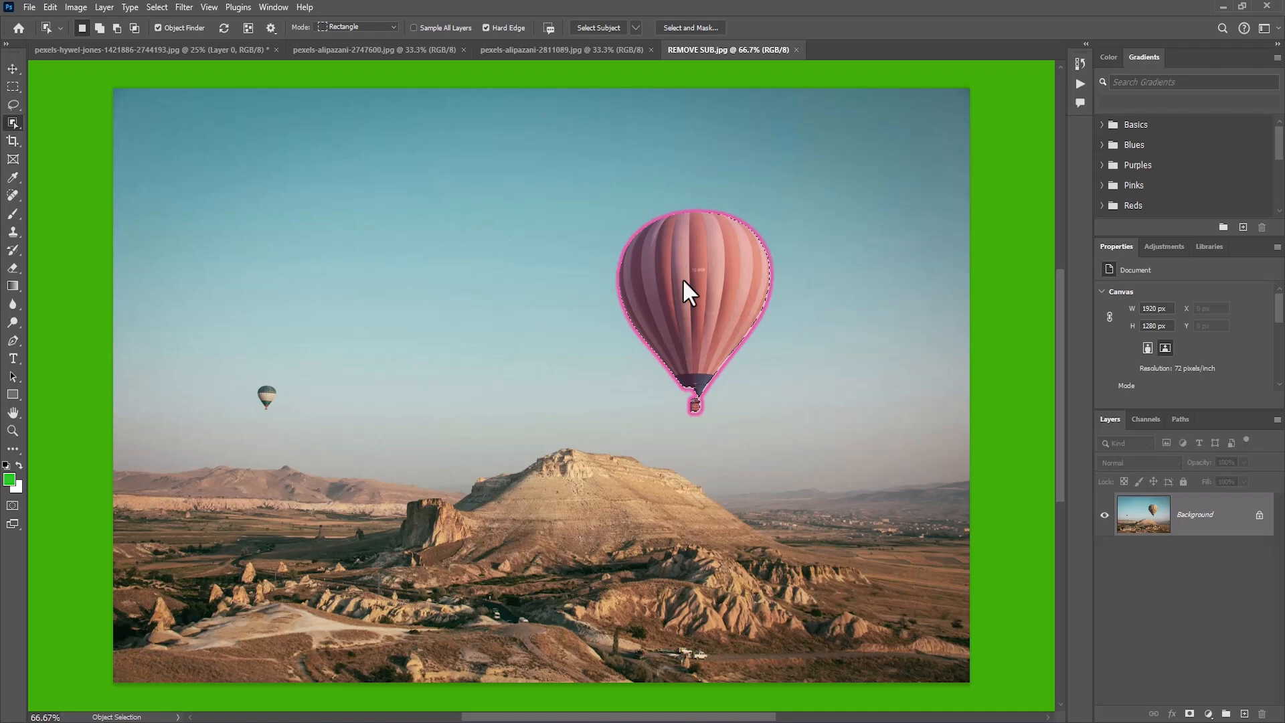
right_click(684, 281)
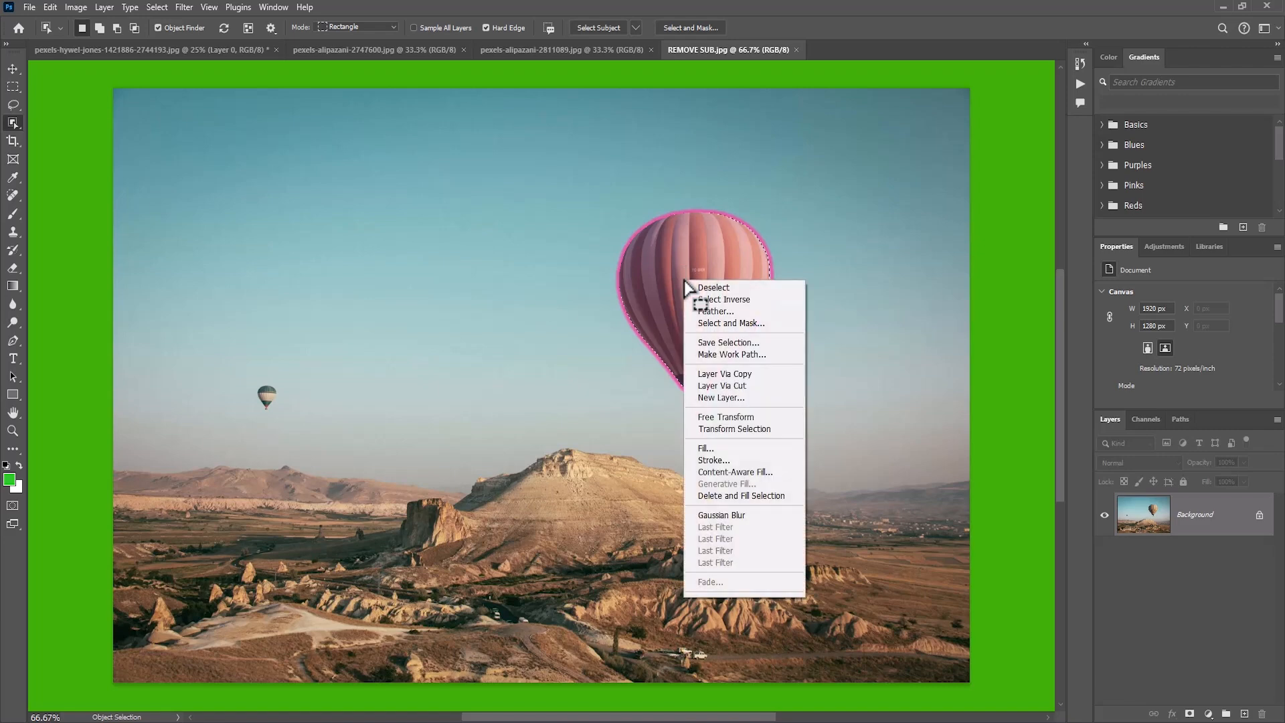
left_click(736, 497)
right_click(263, 394)
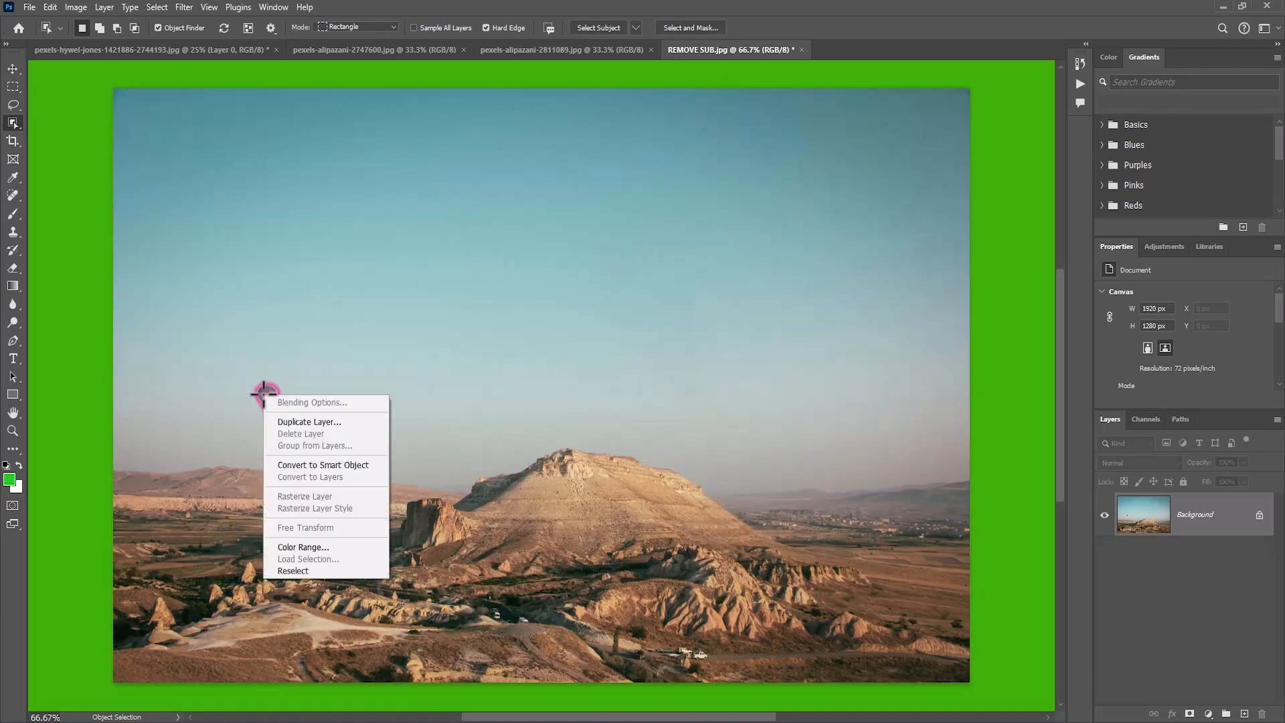
key("Escape")
key("a")
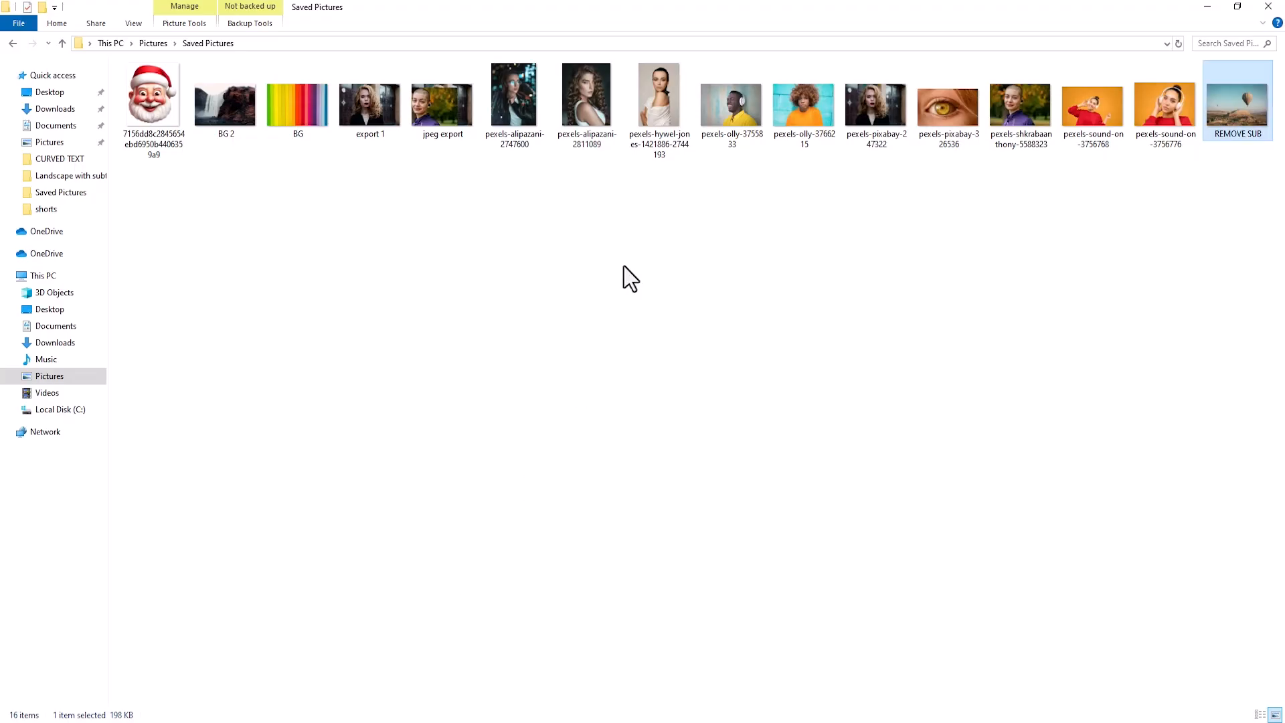
Step: Place the picture of the woman in white from Saved Pictures into REMOVE SUB.jpg, and try reordering it below the locked Background
left_click_drag(662, 103, 533, 444)
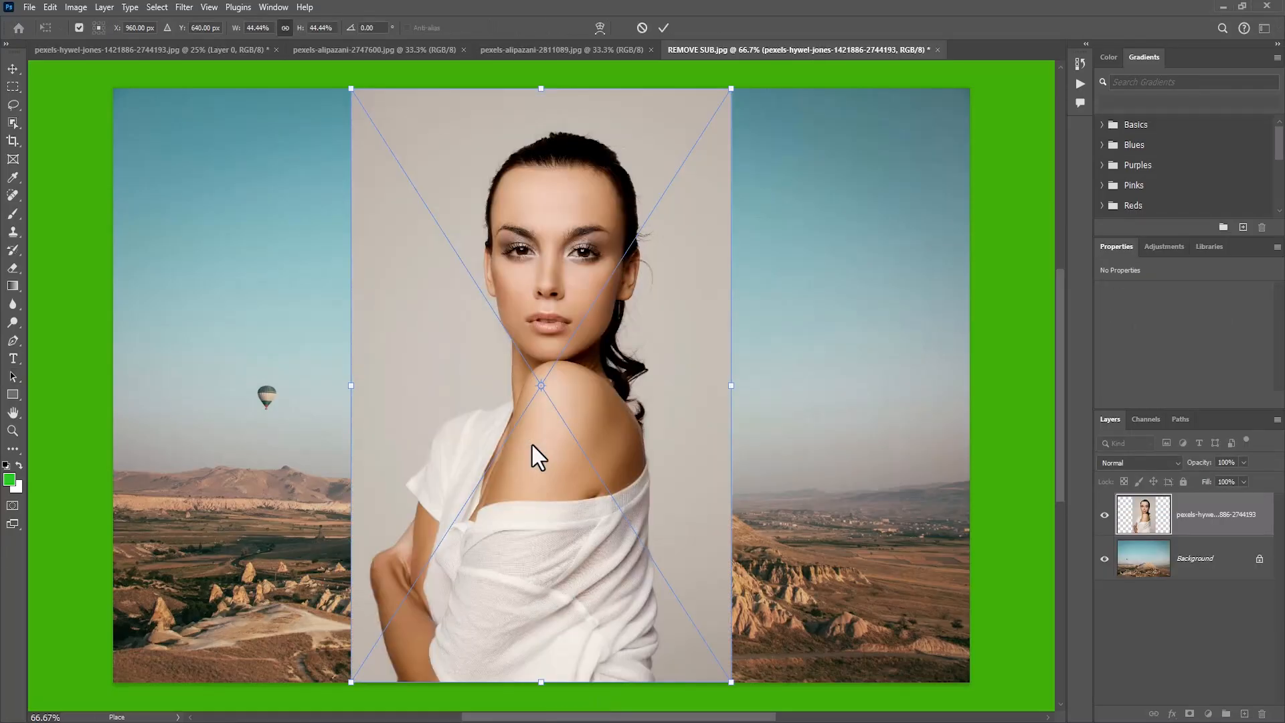
left_click(1245, 558)
left_click_drag(1220, 525, 1220, 579)
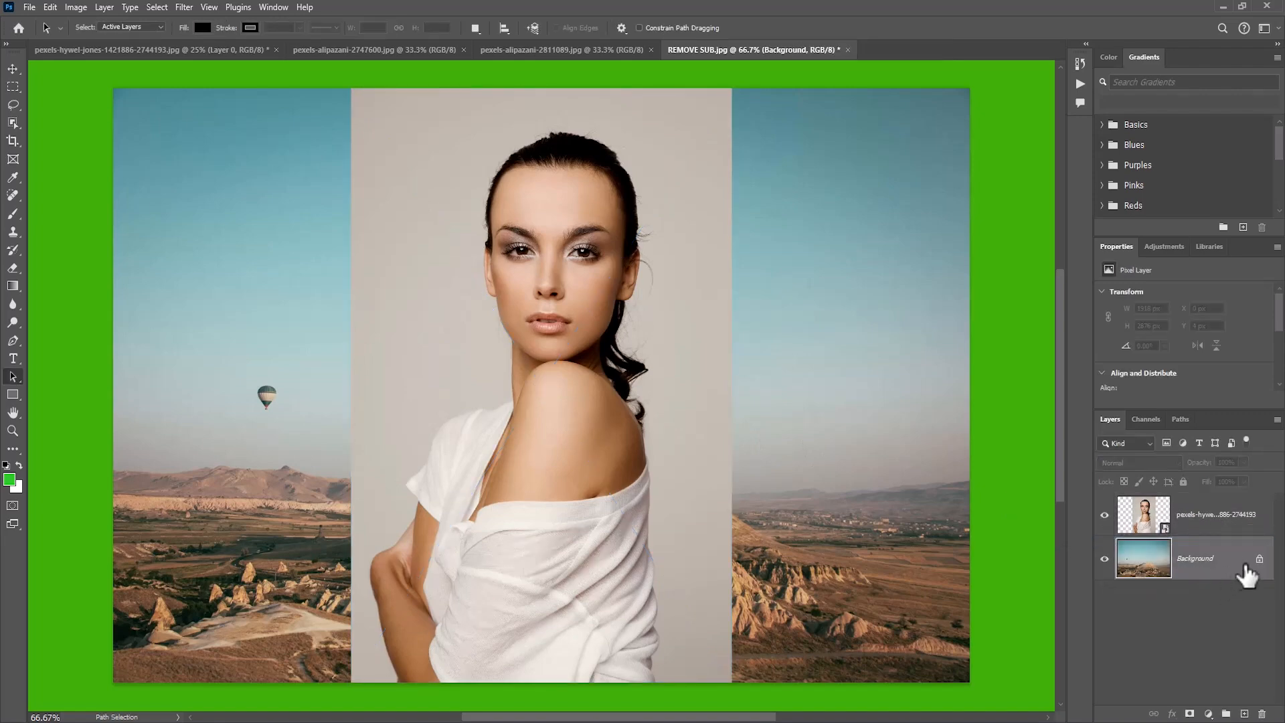
Step: Unlock the Background landscape layer, and move it above the portrait layer and back below it
left_click(1260, 560)
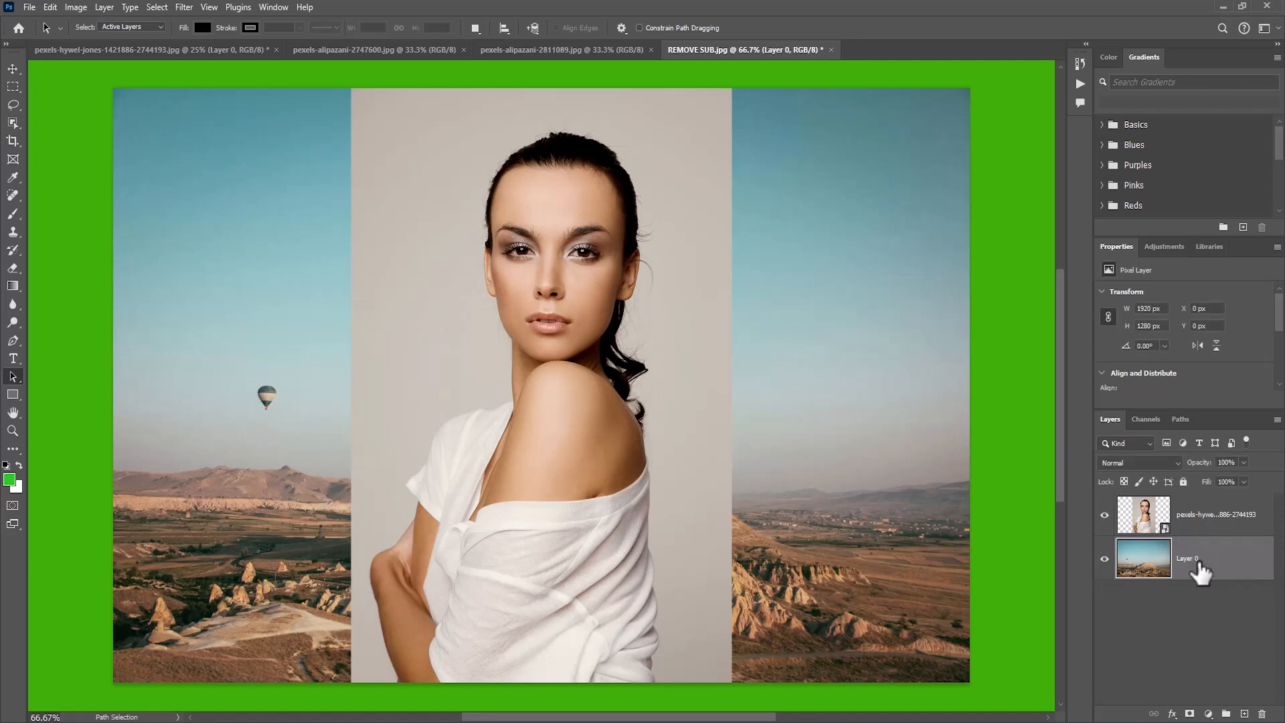
left_click_drag(1196, 568, 1192, 511)
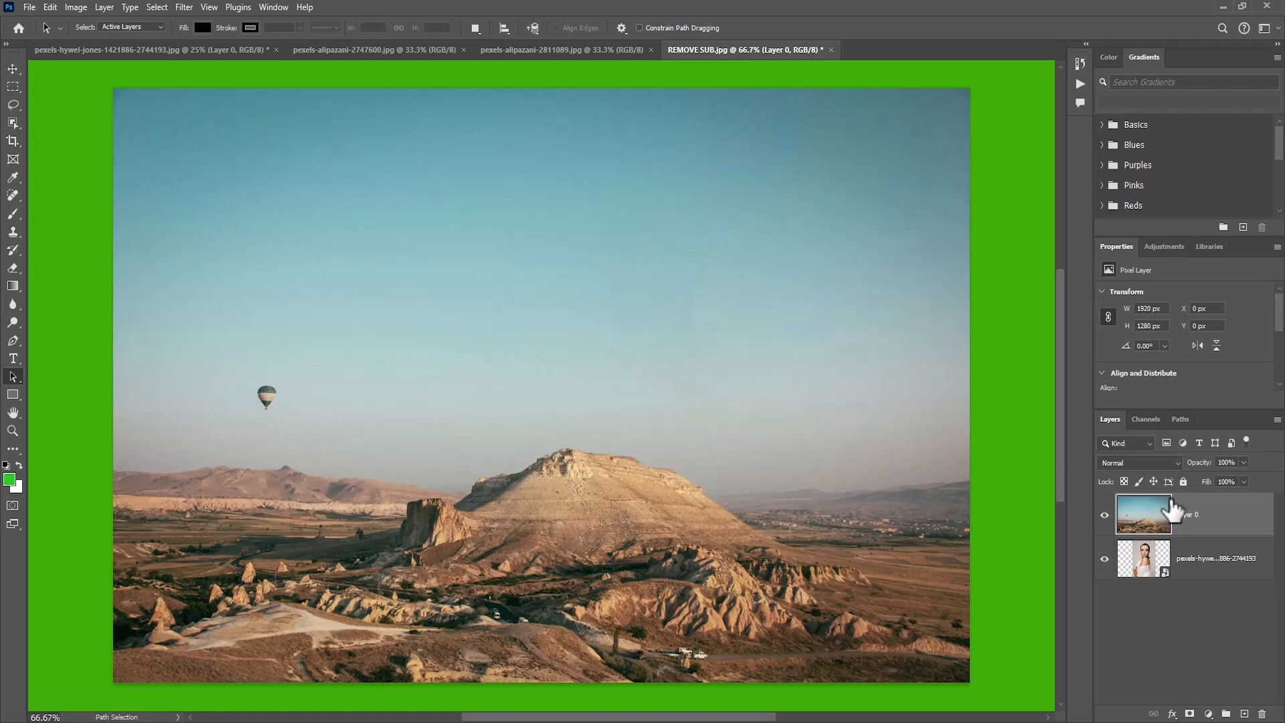
left_click_drag(1184, 520, 1189, 566)
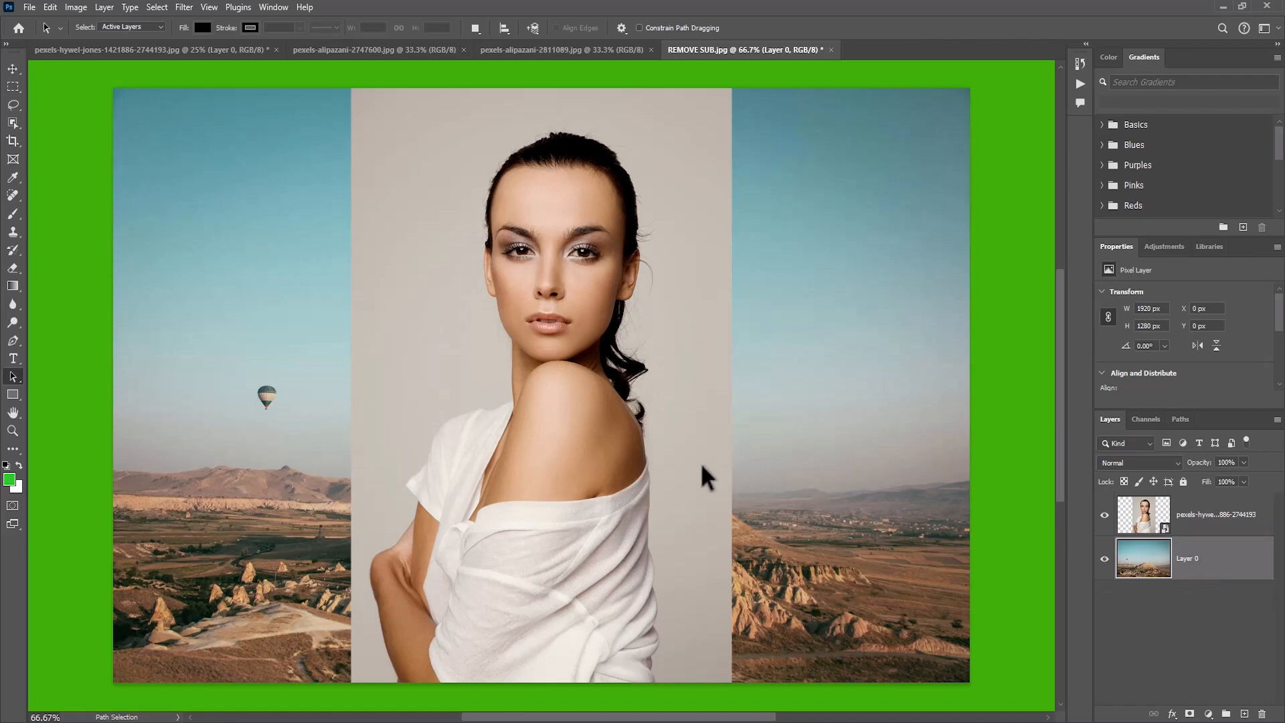
Step: Select the subject of the portrait layer, and mask out the backdrop around the woman with a layer mask
left_click(1186, 526)
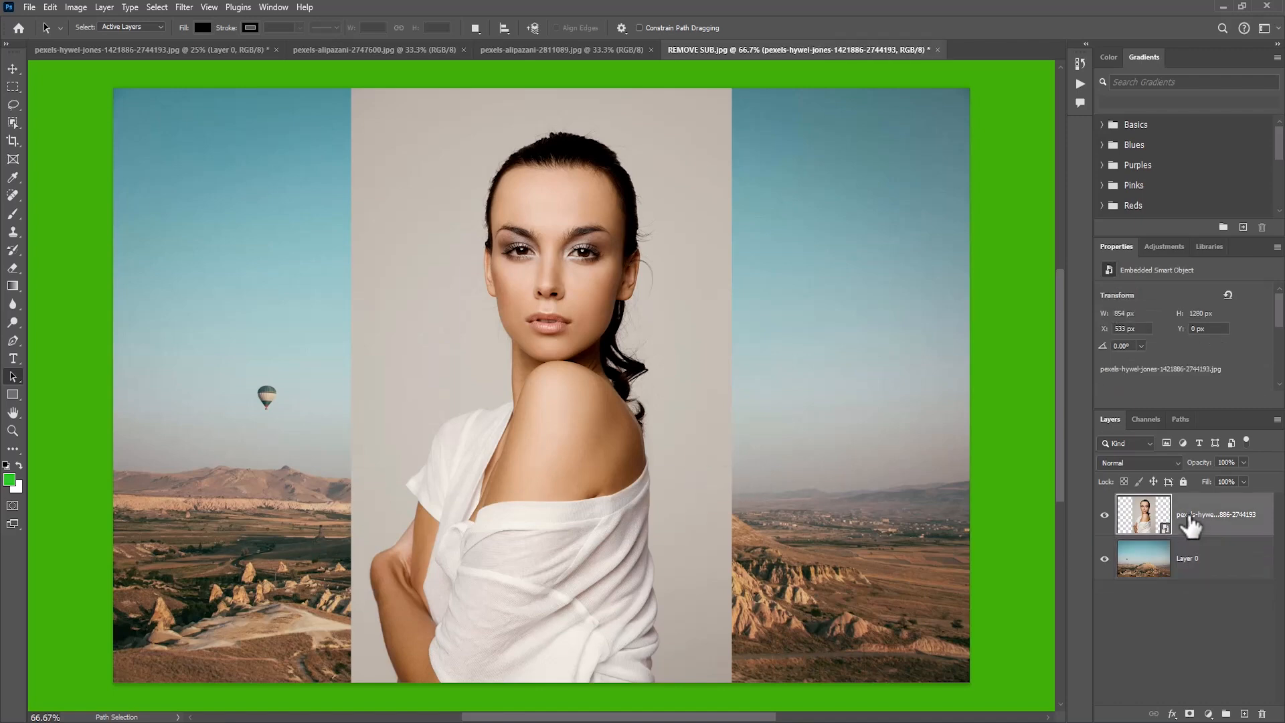
left_click(158, 7)
left_click(159, 7)
left_click(160, 7)
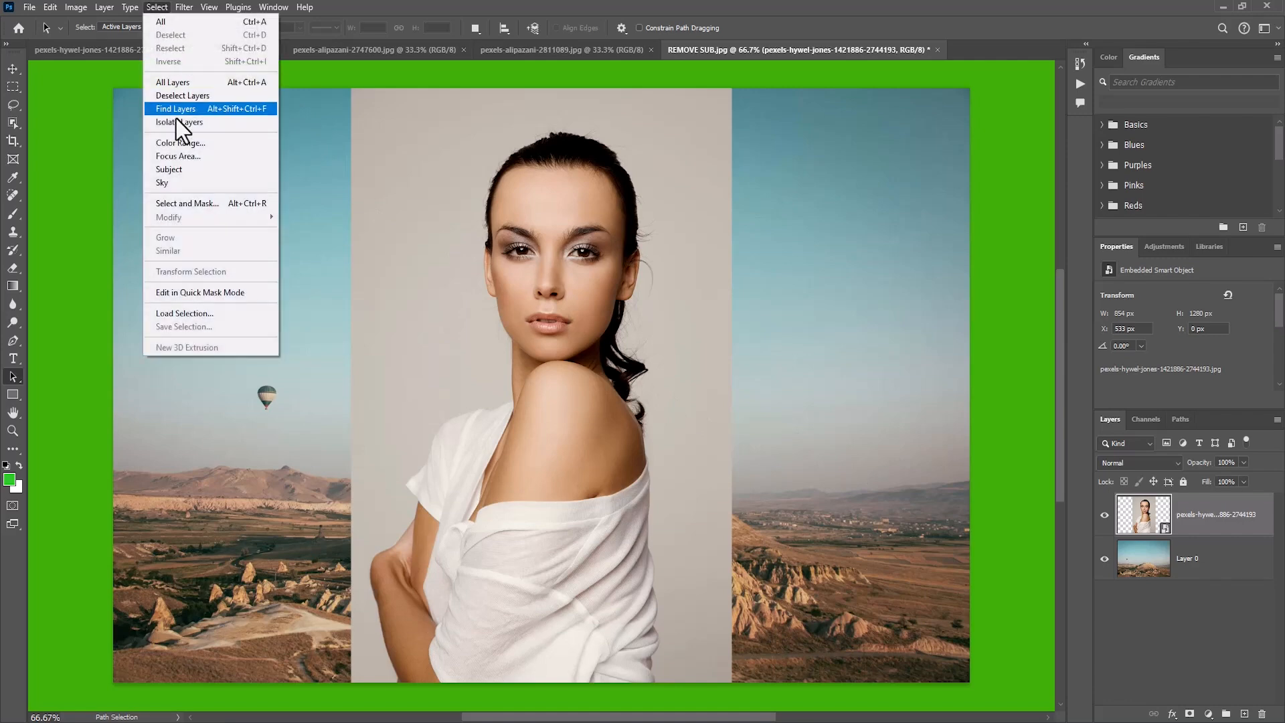
left_click(178, 167)
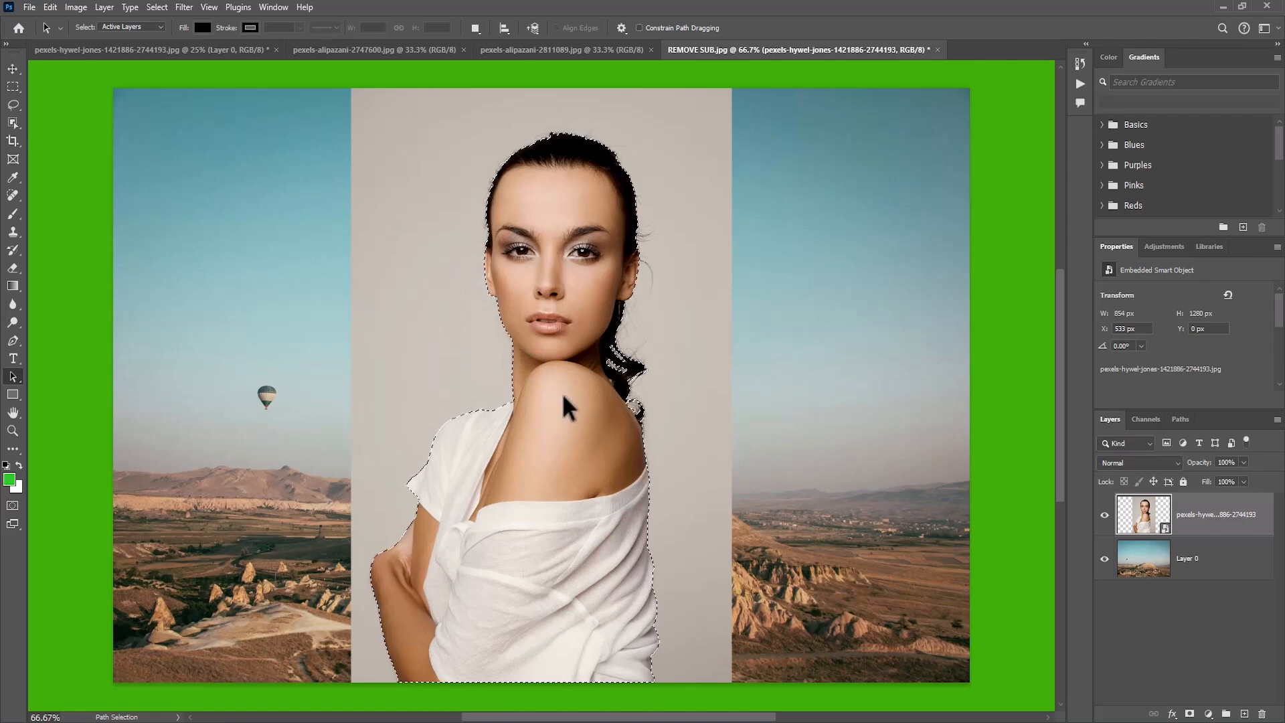
left_click(1191, 714)
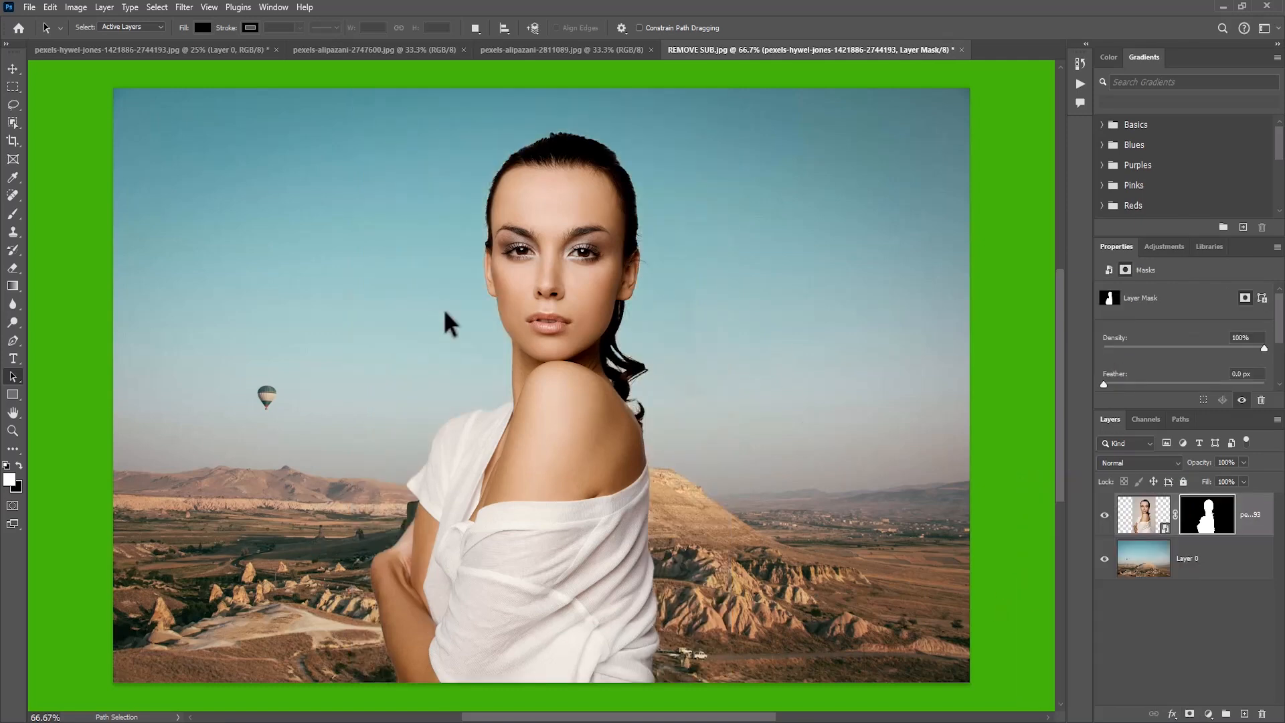